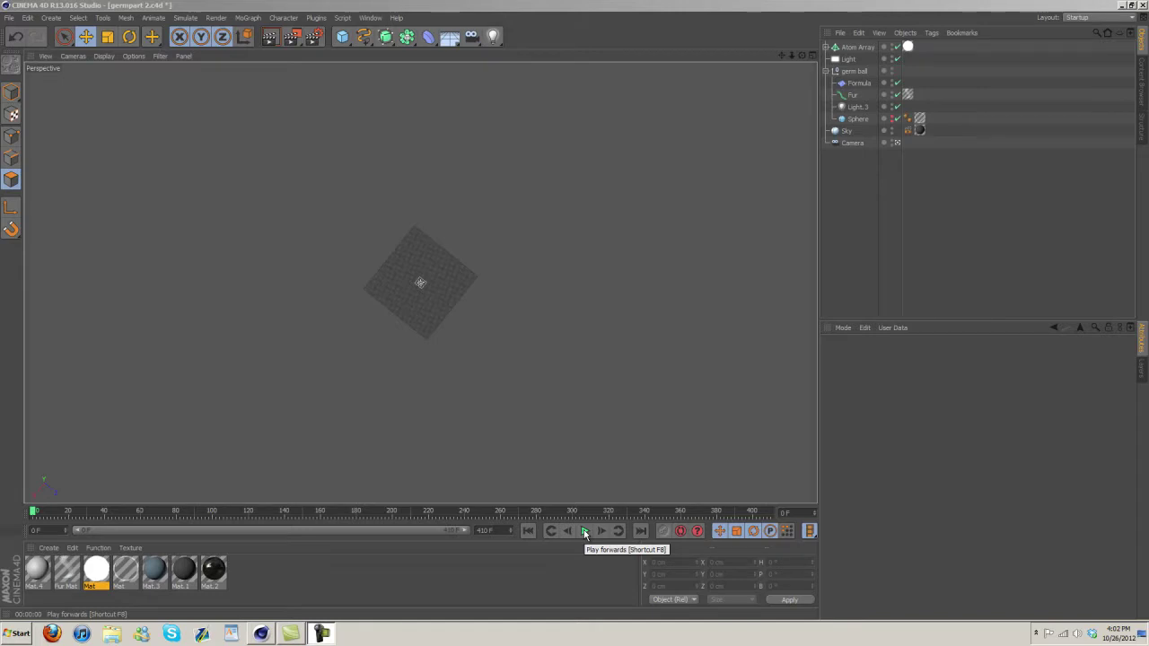
Play the camera animation, render a preview, and move to about frame 91.
click(585, 532)
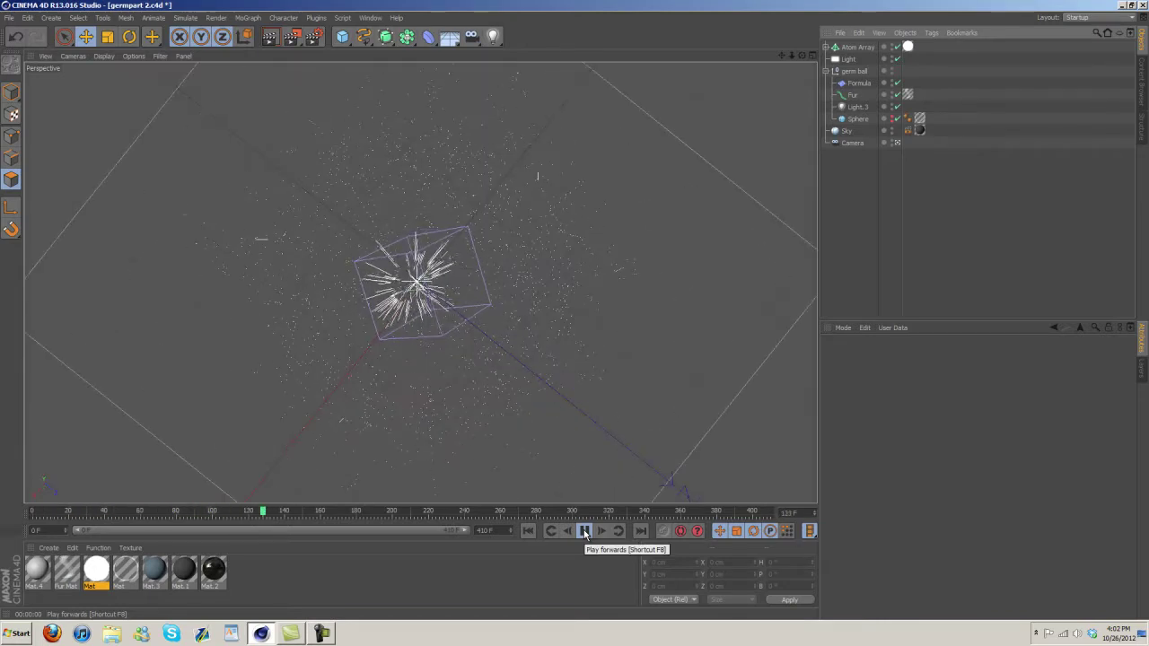
click(584, 532)
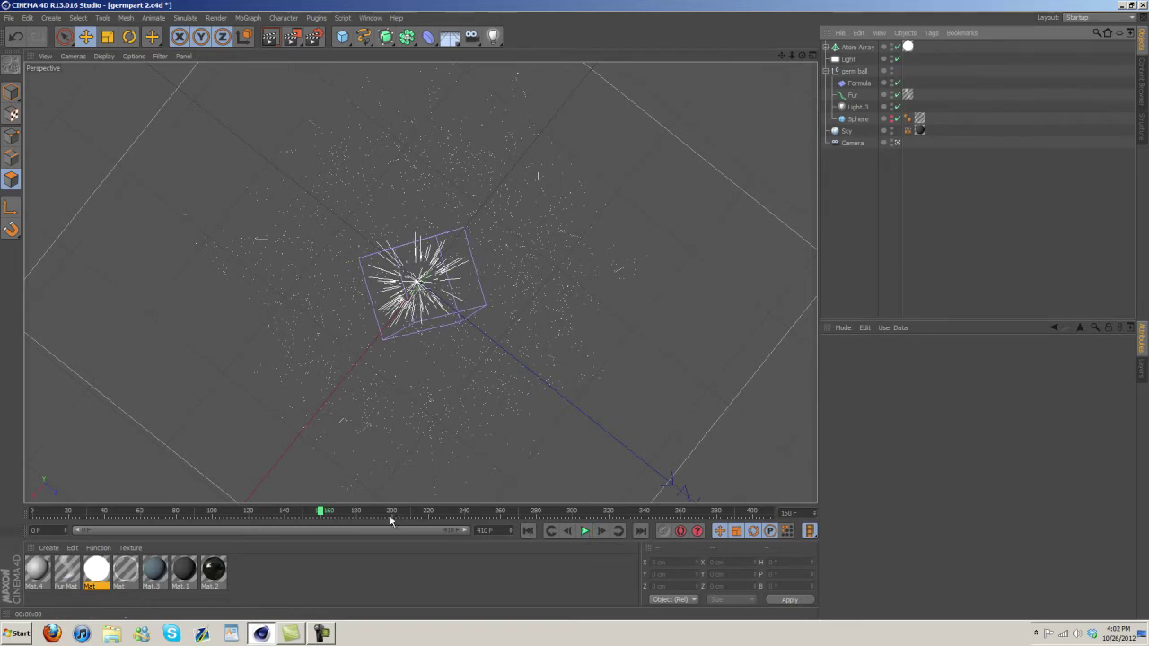
mouse_move(320, 513)
mouse_down()
mouse_move(239, 512)
mouse_move(556, 512)
mouse_move(72, 509)
mouse_move(355, 496)
mouse_up()
click(268, 37)
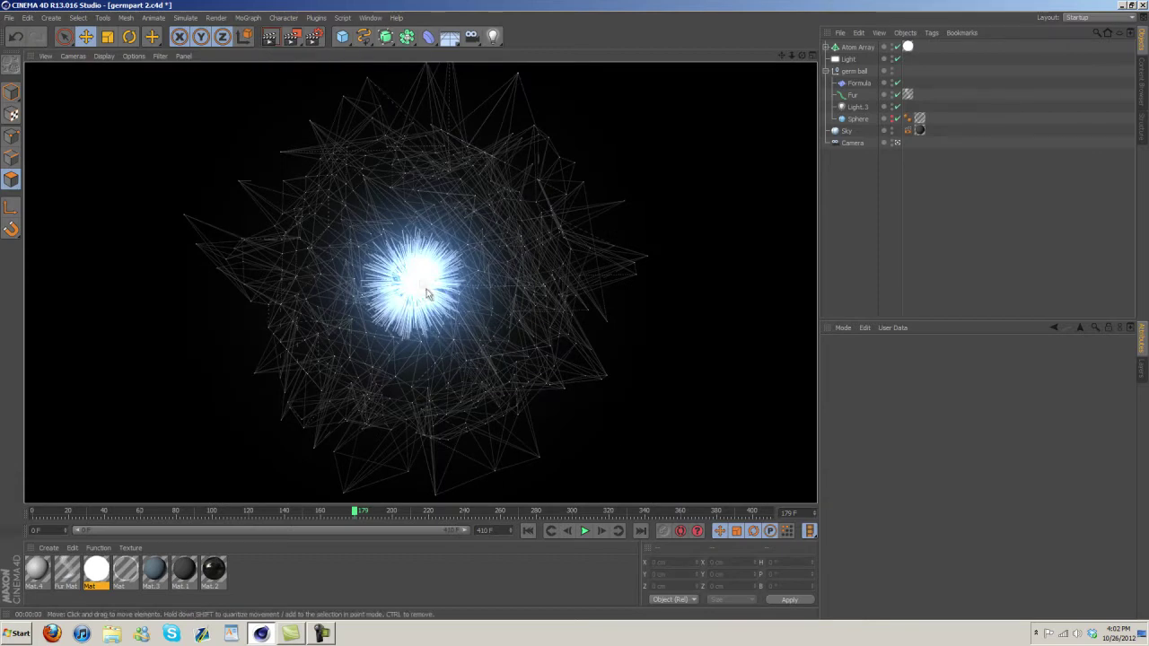
drag(354, 512, 196, 512)
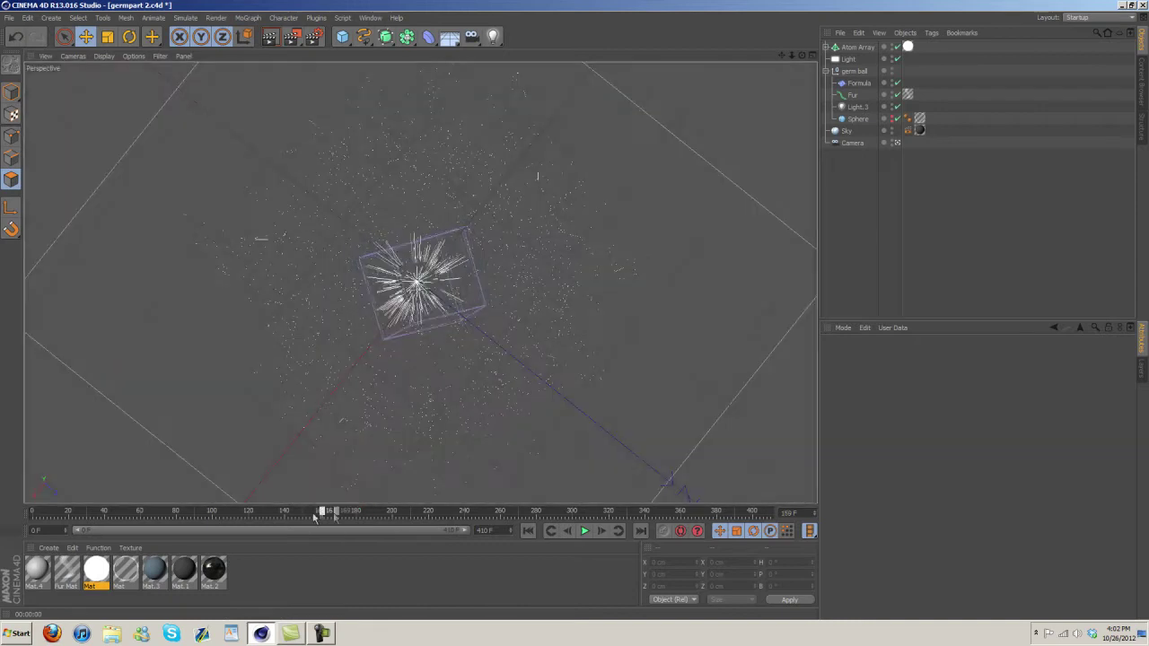
In the Untitled 2 document, add a Sphere and grow hair on it.
click(369, 17)
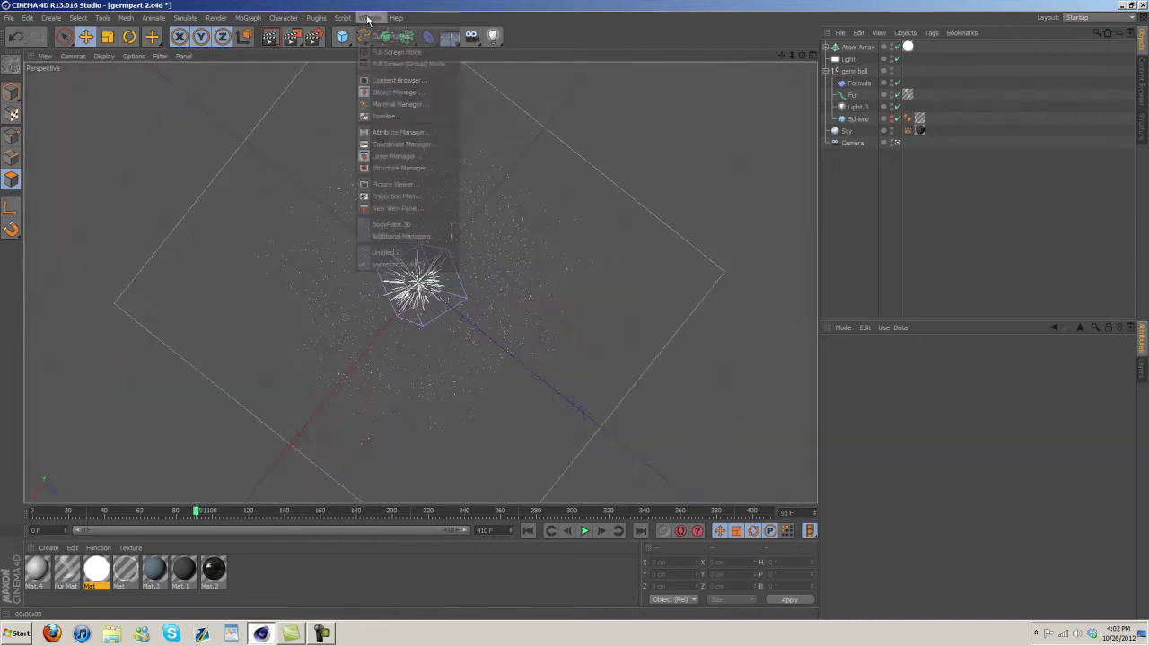
click(389, 255)
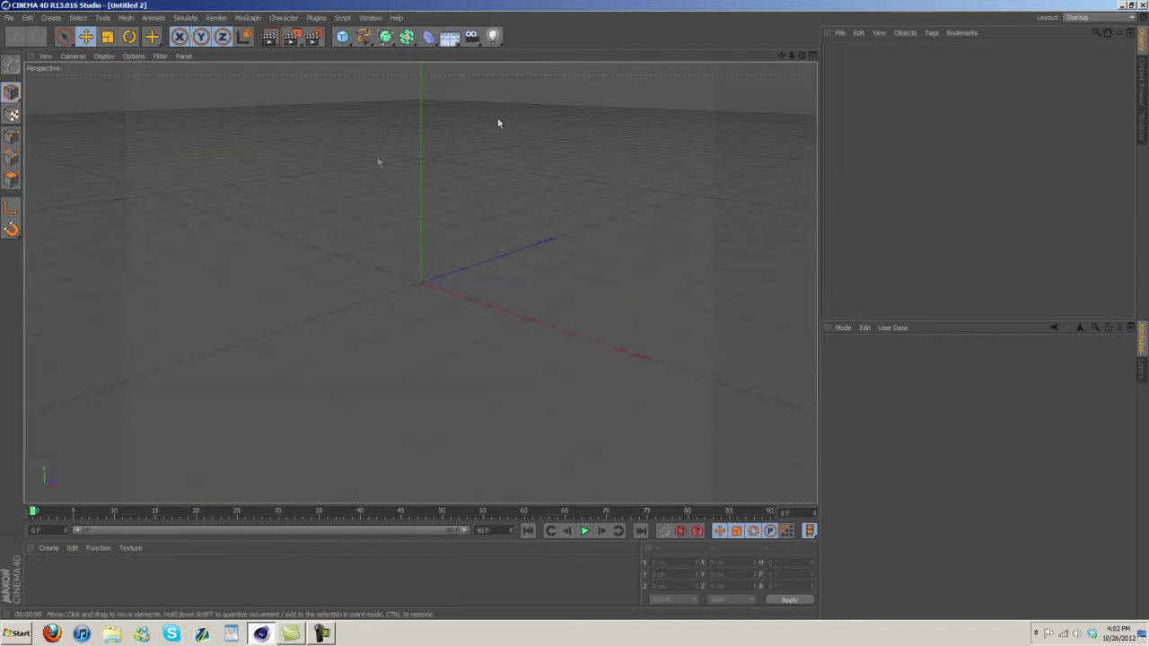
click(344, 40)
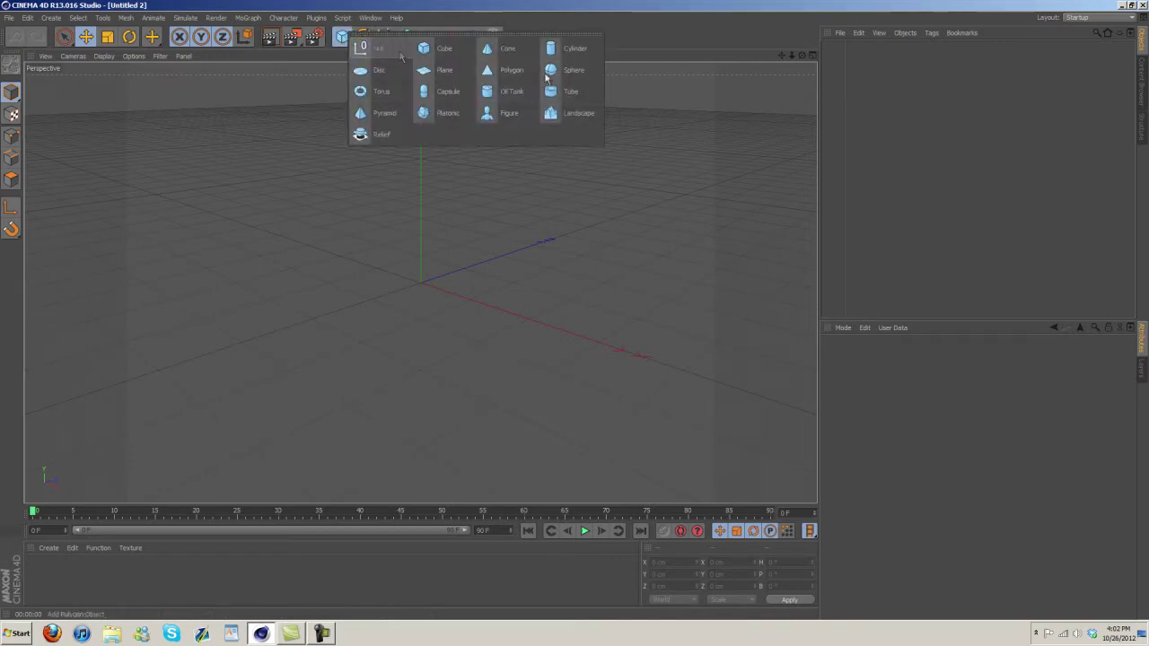
click(569, 70)
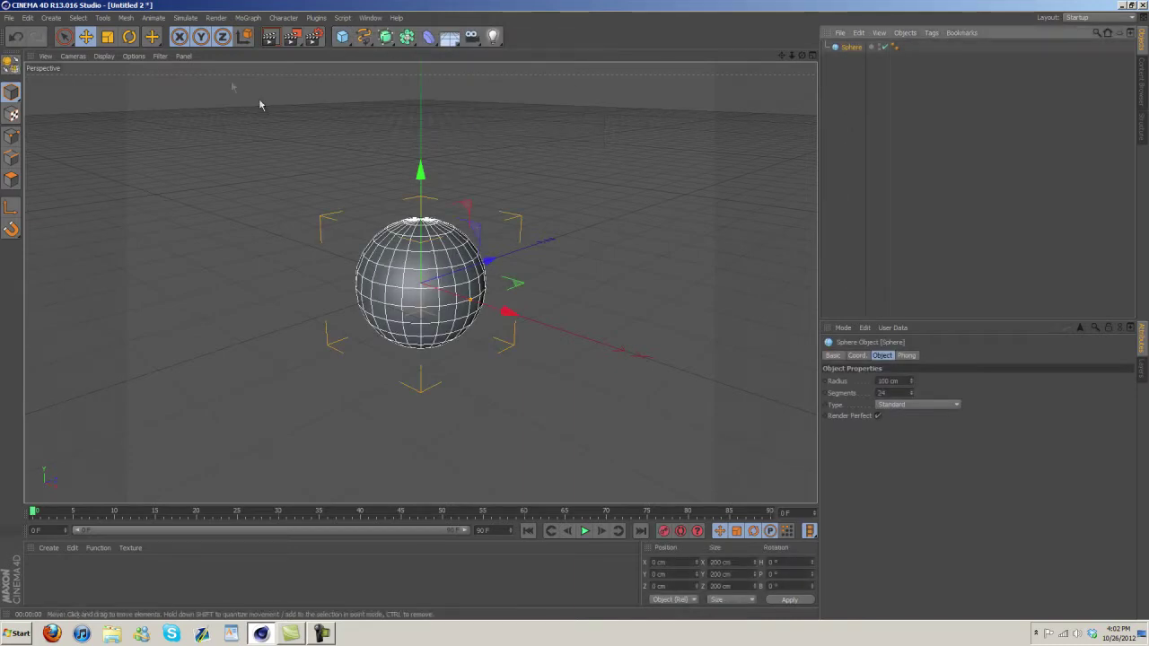
click(217, 18)
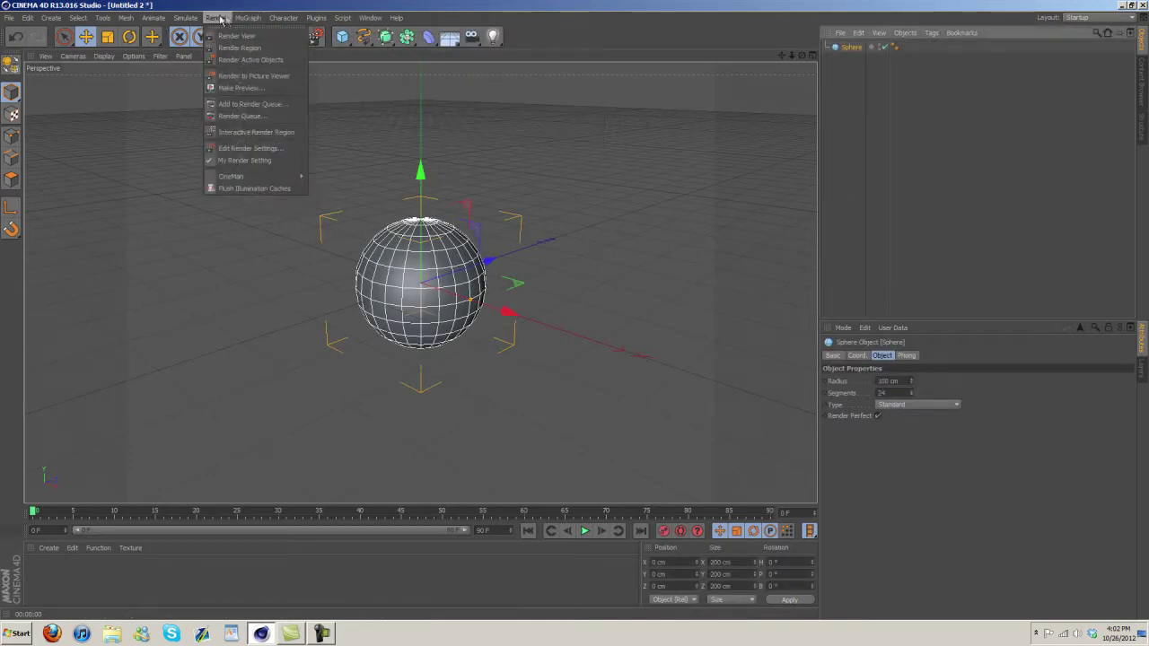
mouse_move(184, 18)
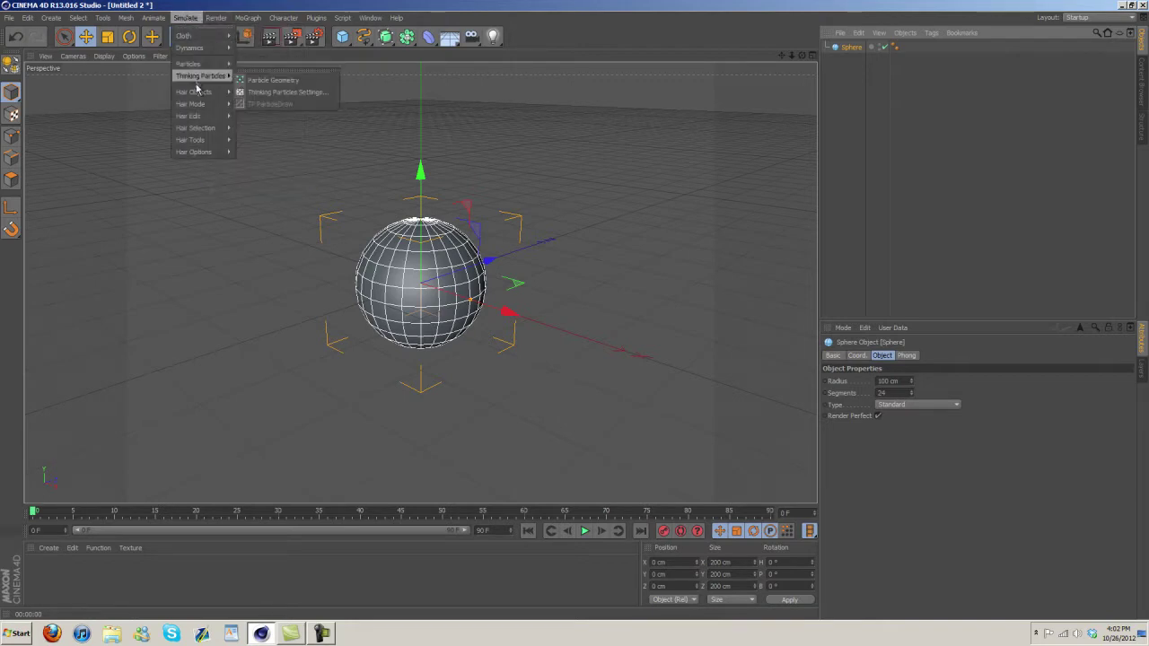
mouse_move(194, 92)
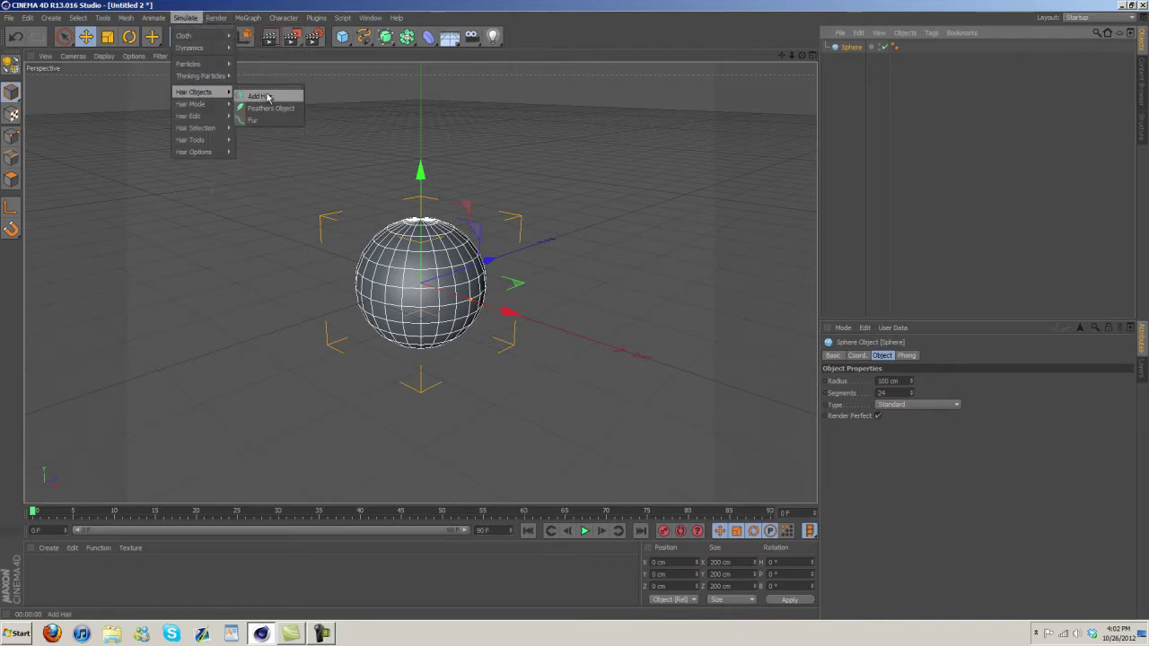
click(267, 96)
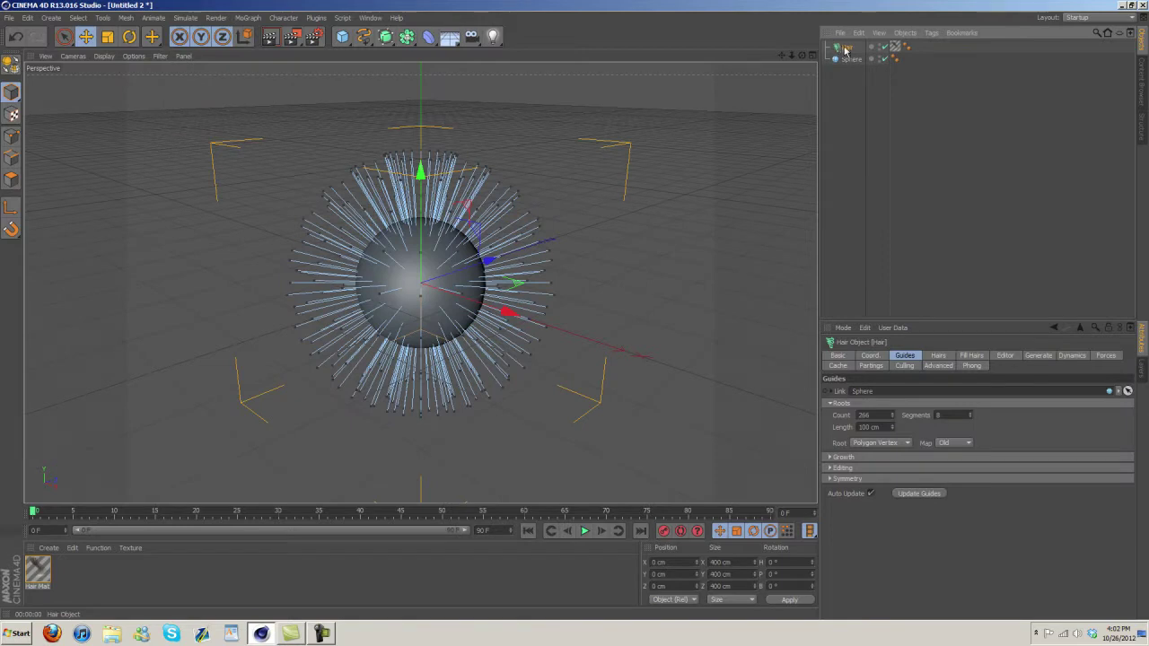
Render the hairy sphere, then hide the Sphere and render the hair alone.
click(938, 365)
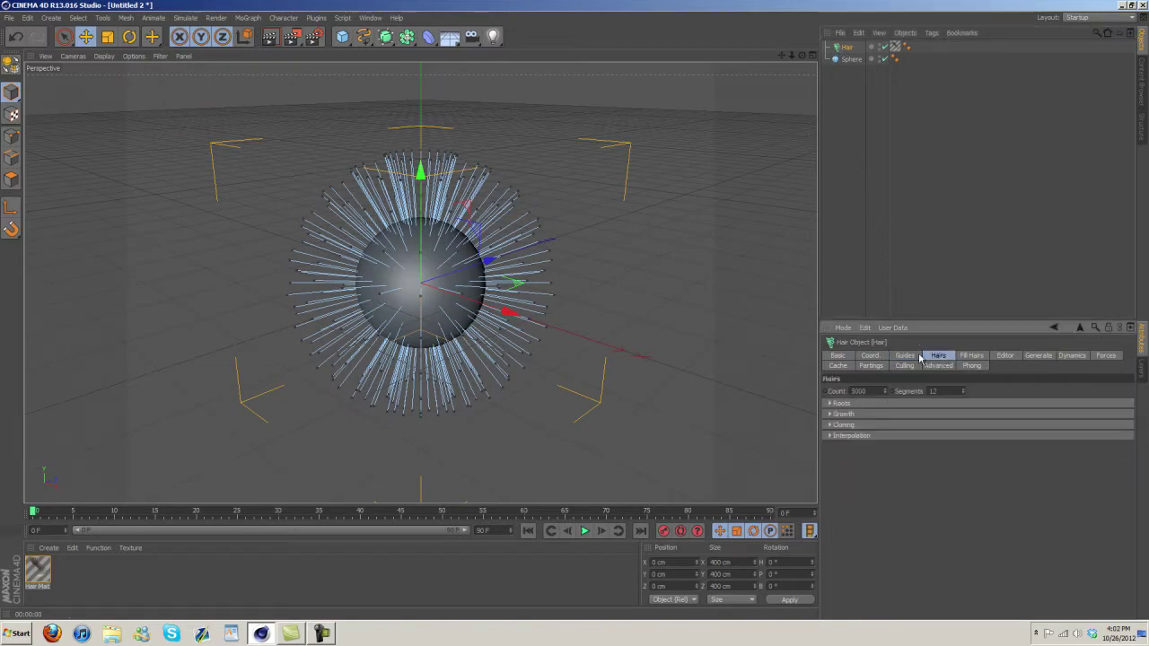
click(905, 354)
click(270, 38)
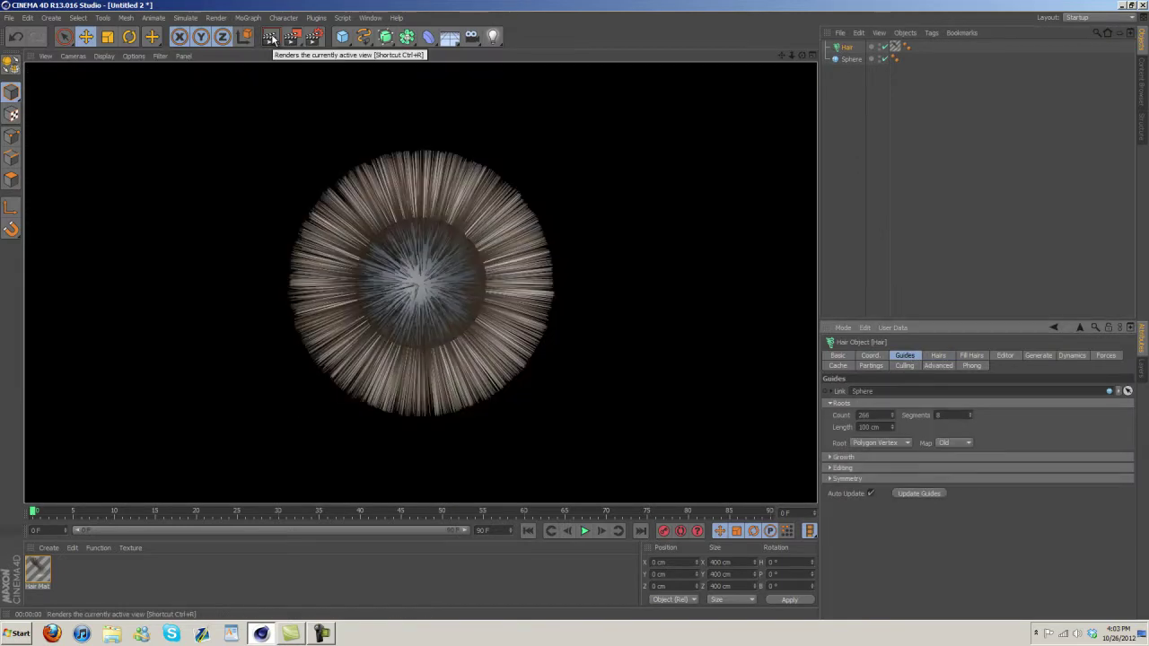
click(882, 60)
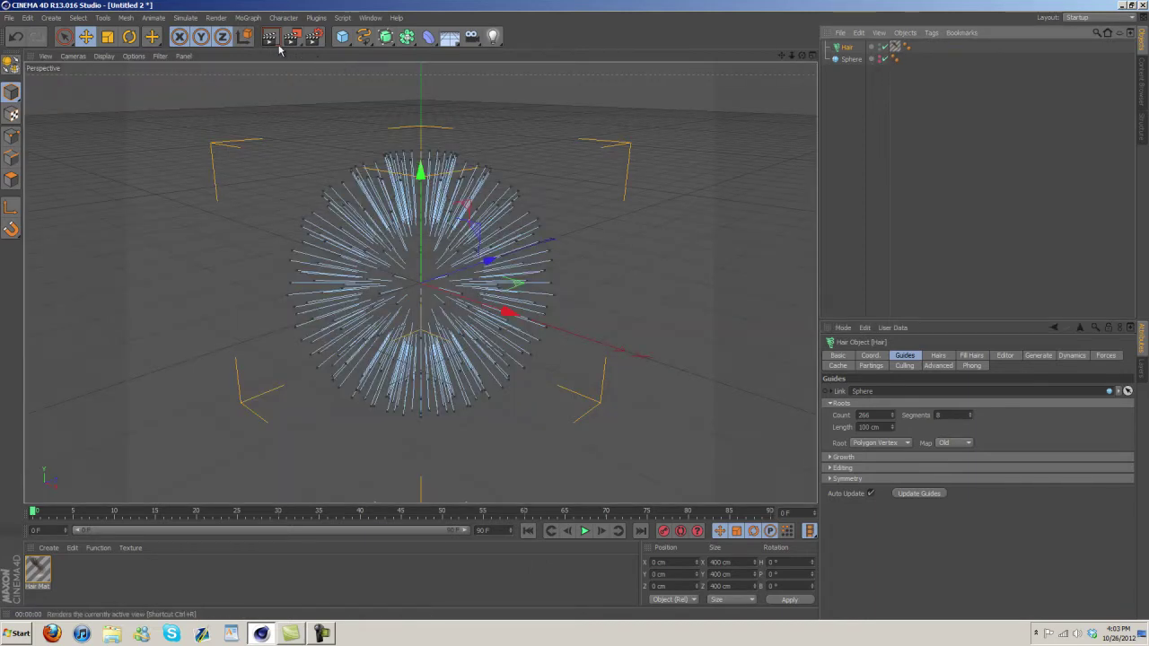
click(269, 37)
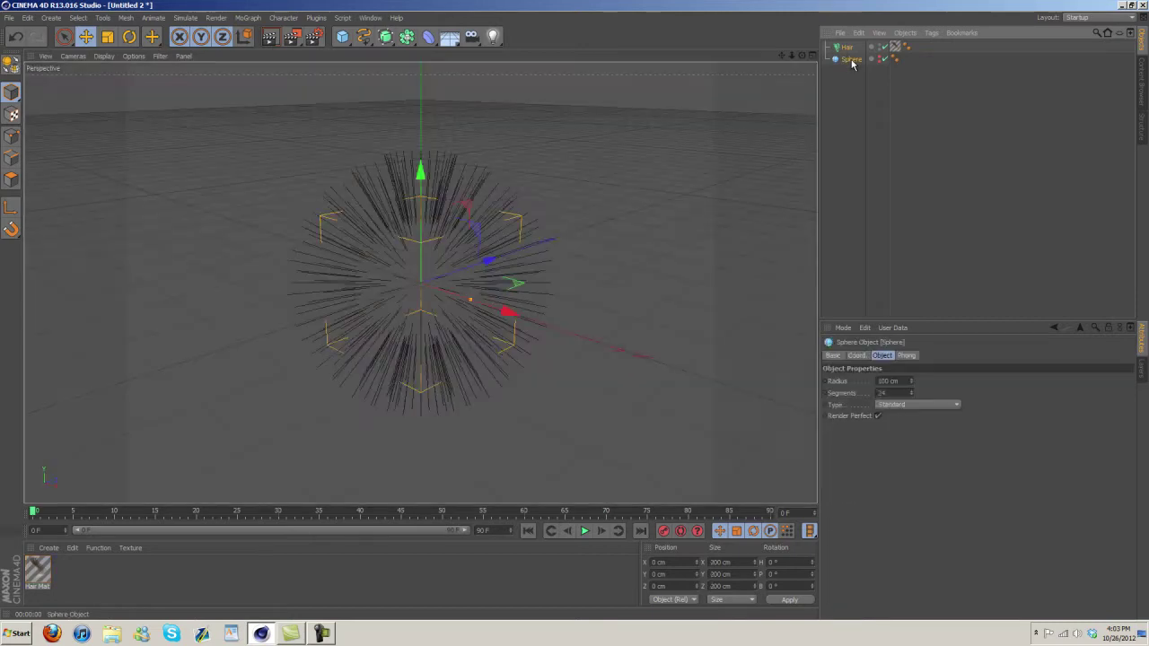
click(849, 59)
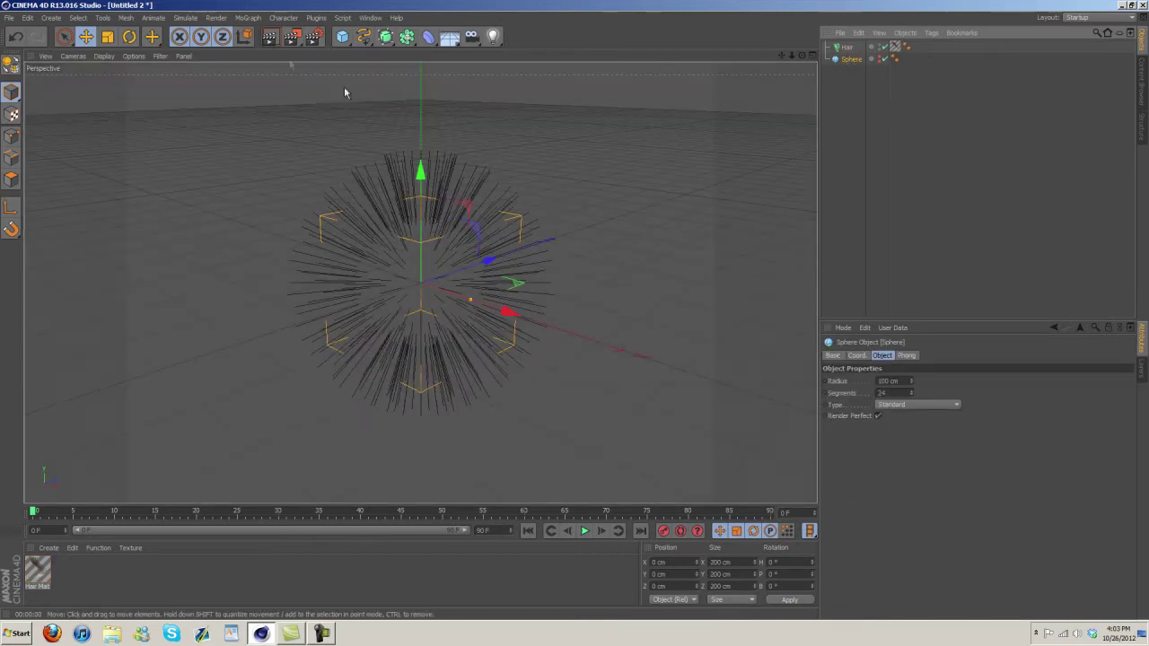
Inspect the germ ball's Sphere and Fur settings in germpart 2.c4d.
click(369, 18)
click(399, 259)
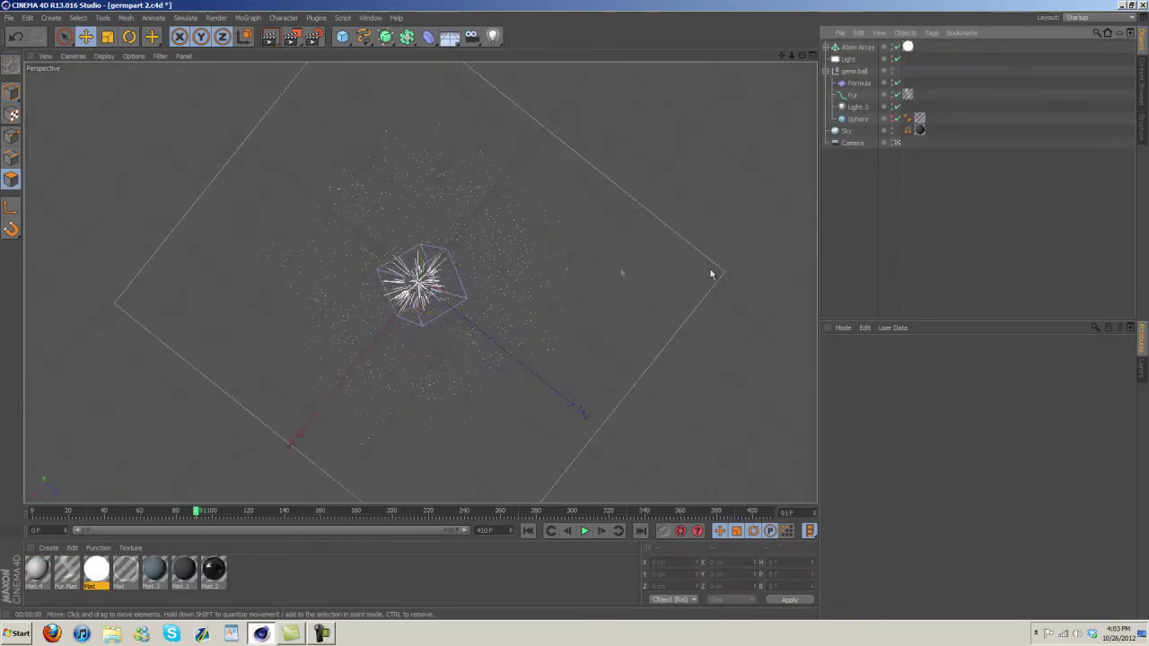
click(864, 120)
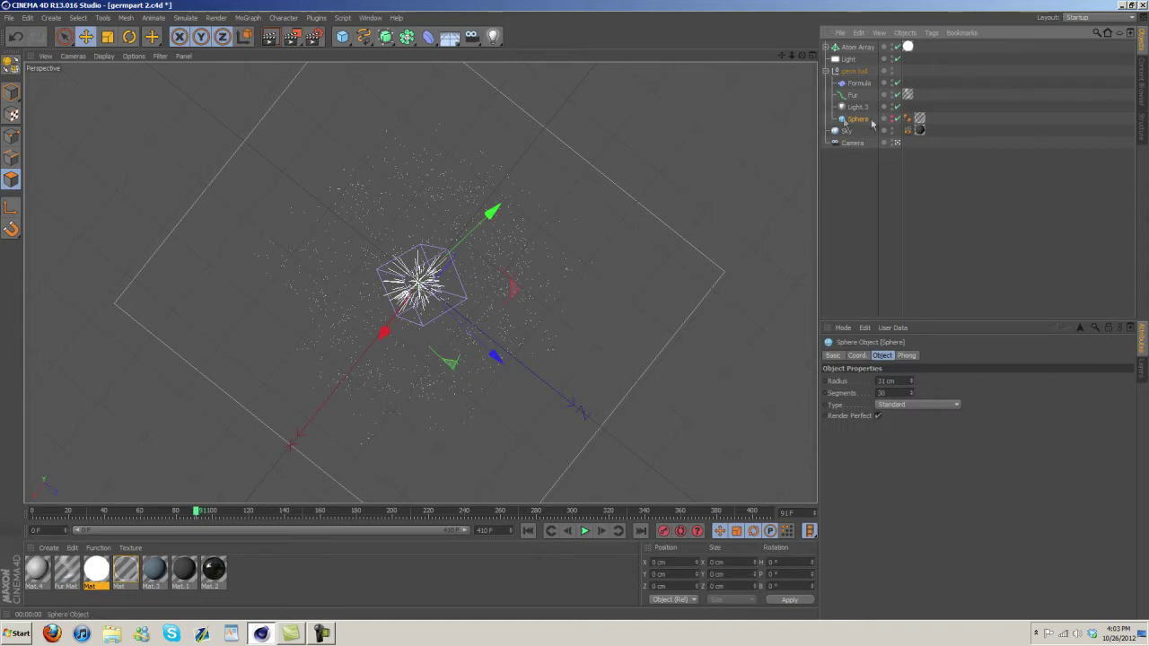
click(853, 96)
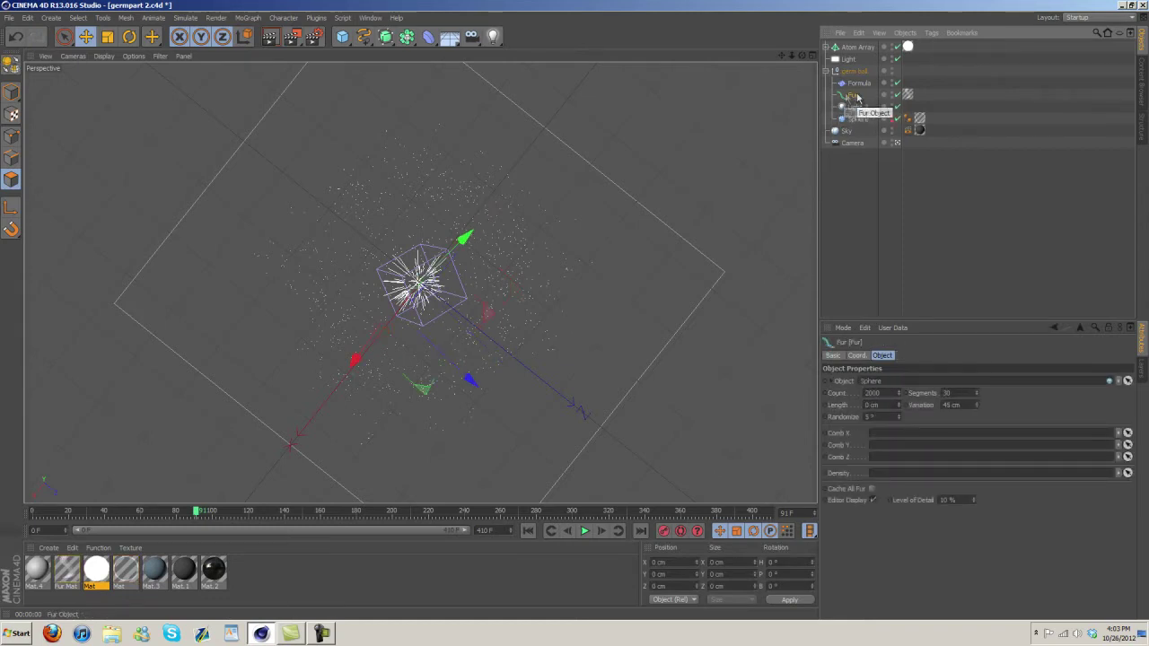
In Untitled 2, delete the Hair object and the Hair Mat material.
click(370, 17)
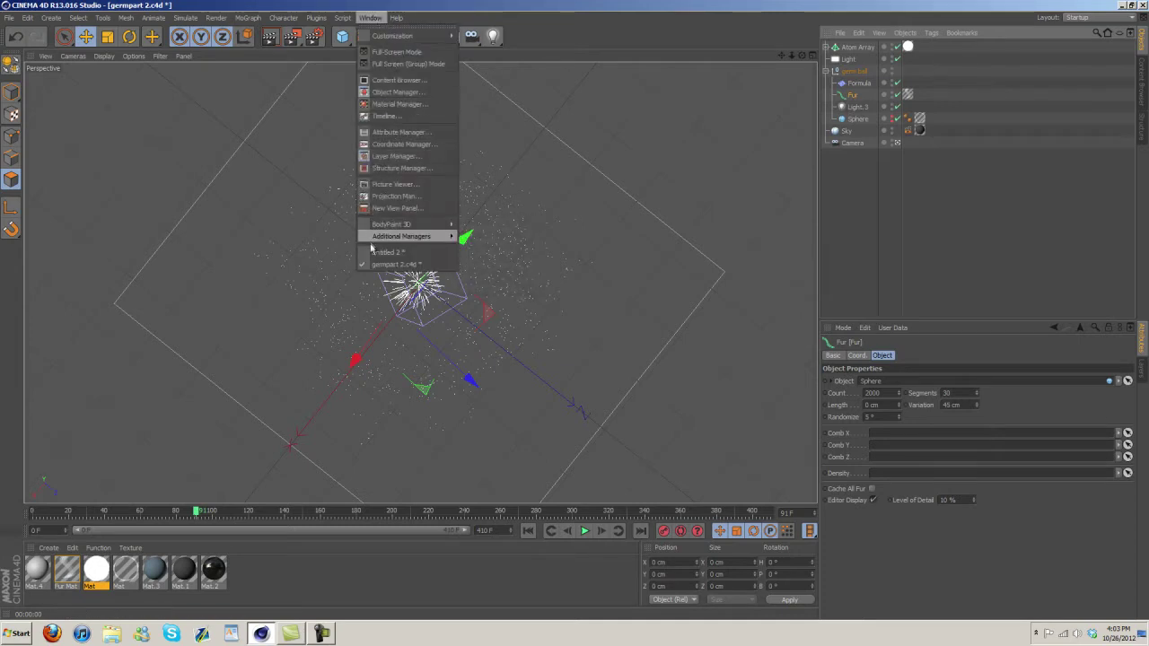
click(399, 249)
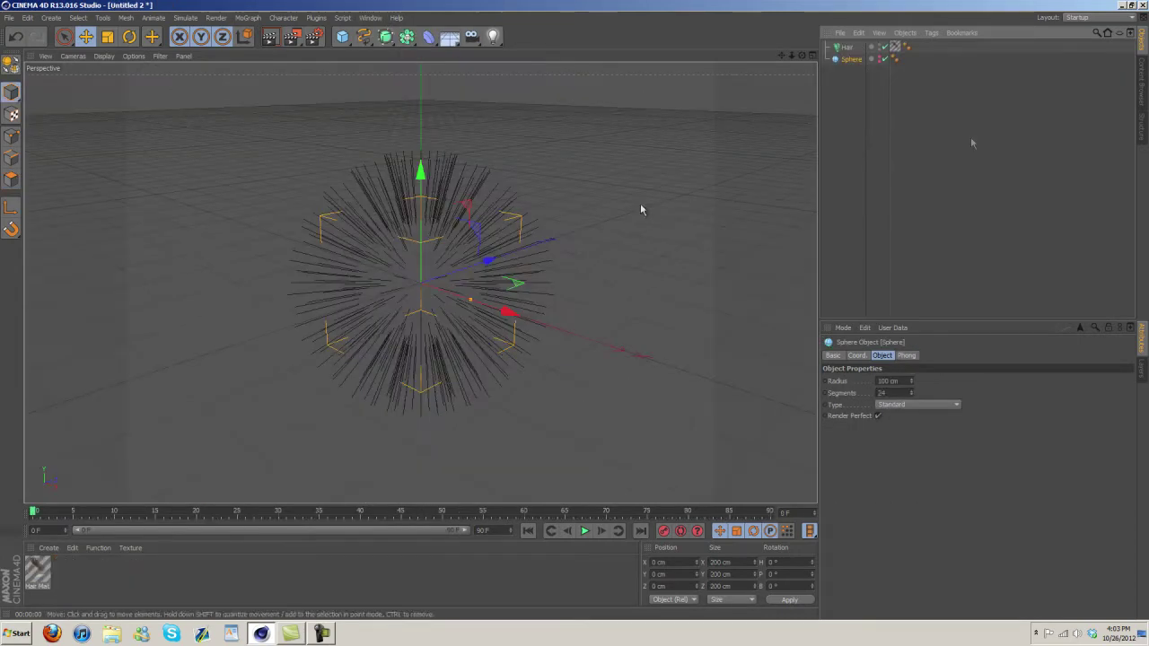
click(846, 47)
key(Delete)
click(33, 563)
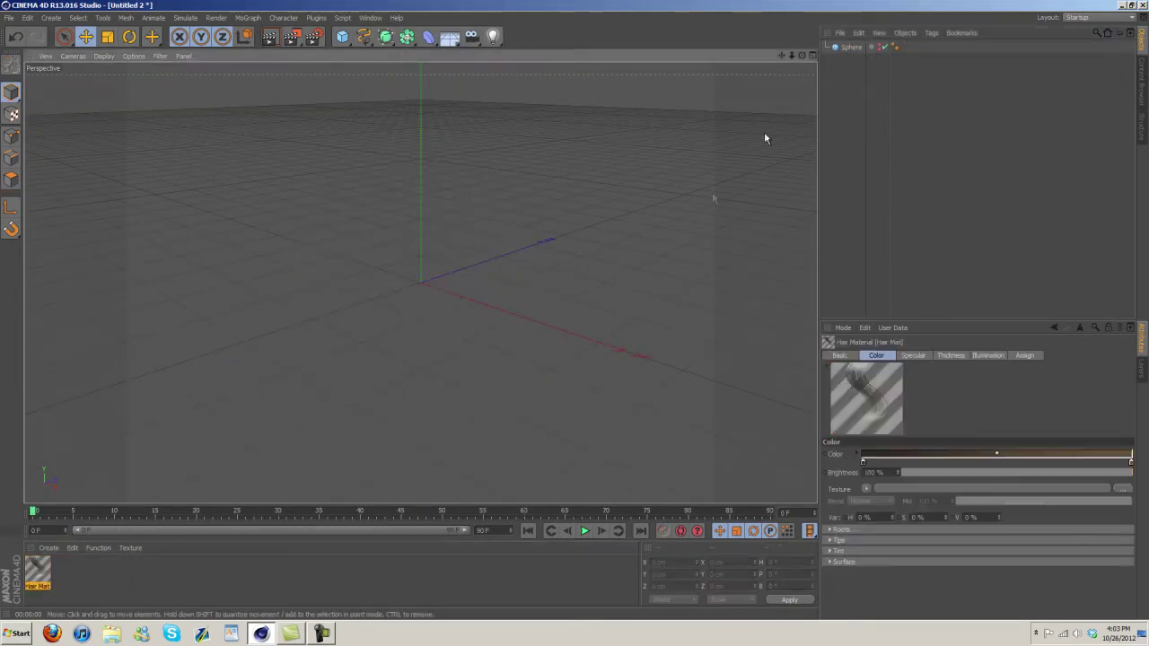
click(849, 47)
key(Delete)
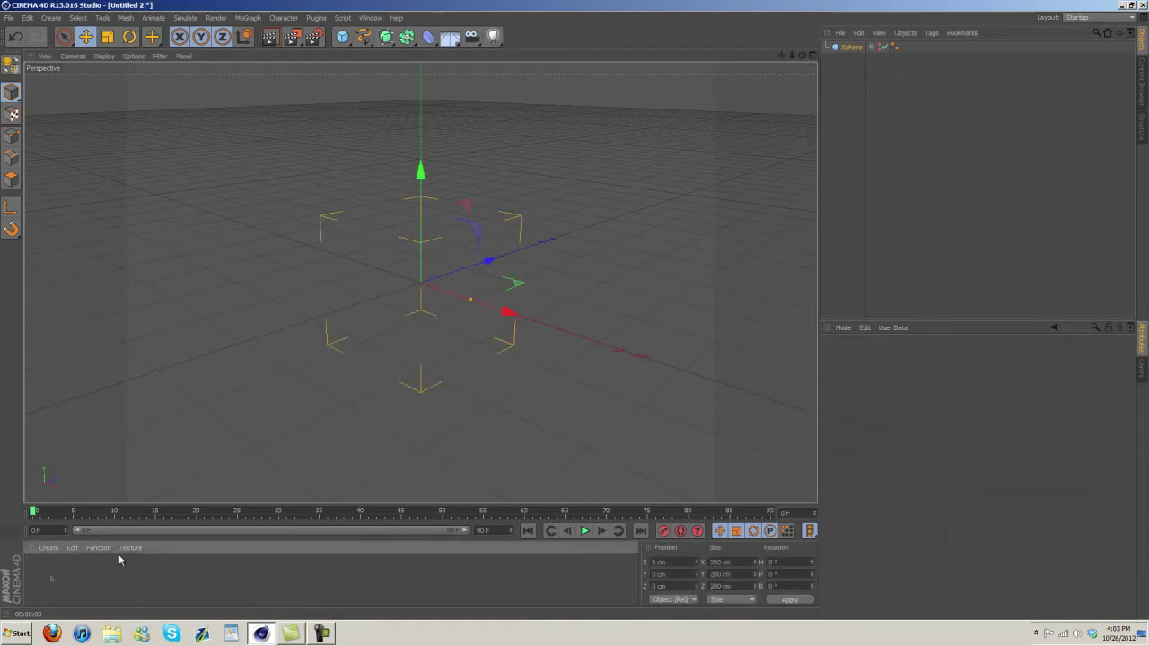
Add Fur to the sphere, lengthen it to about 90 cm and vary lengths.
click(286, 18)
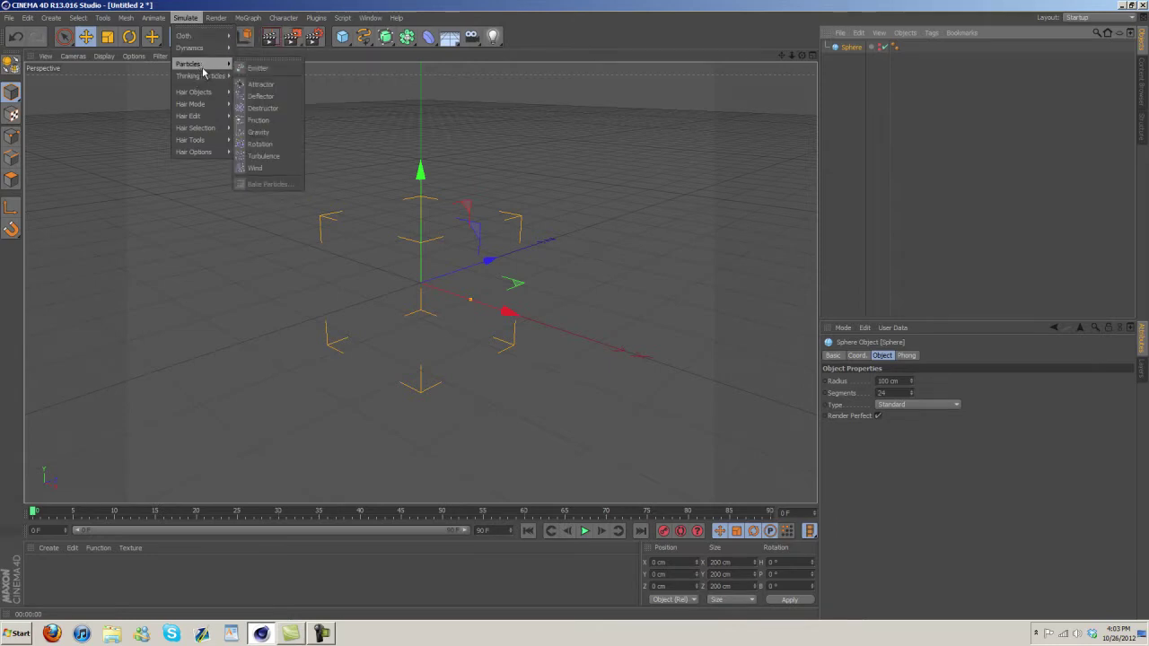
mouse_move(194, 91)
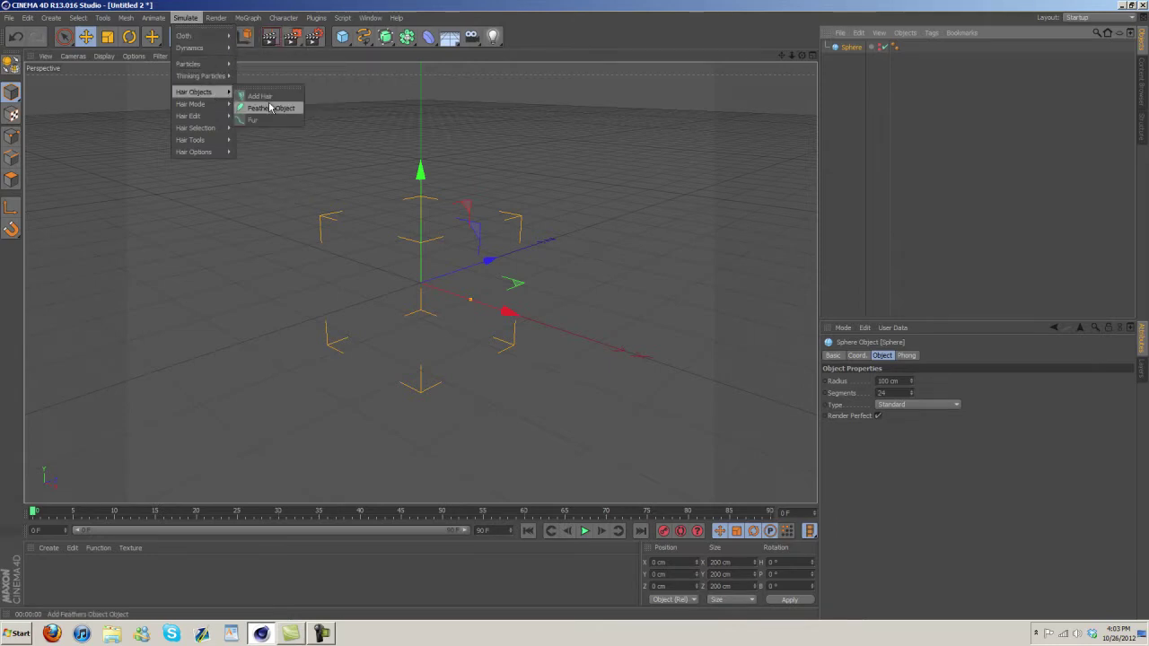
click(252, 120)
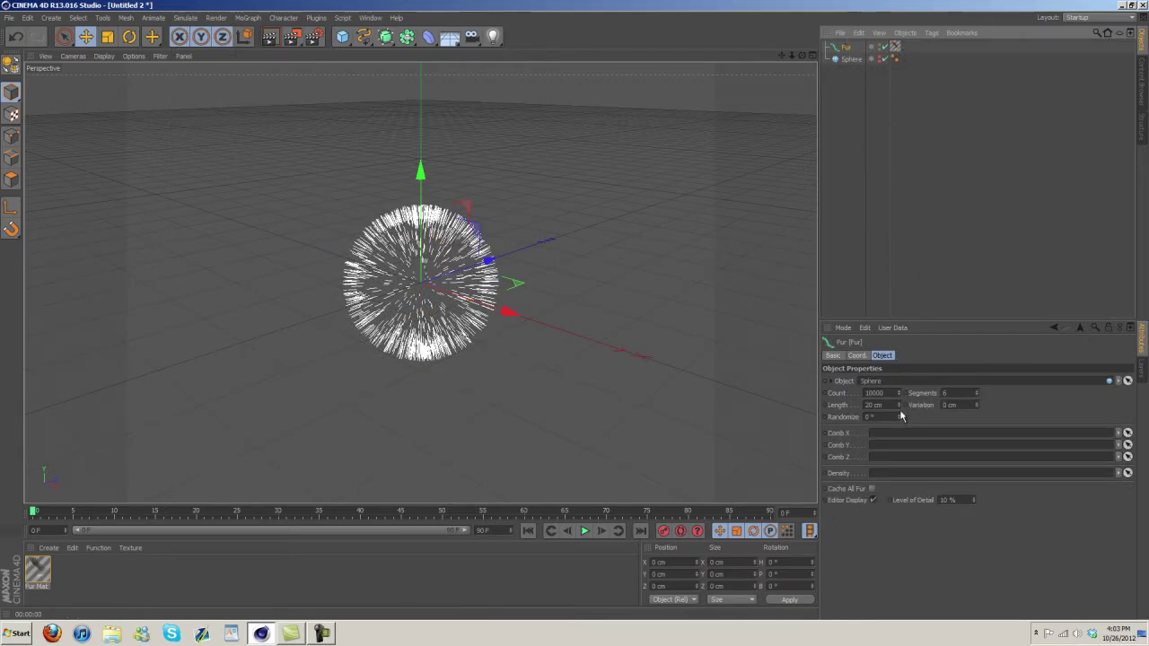
drag(898, 405, 899, 415)
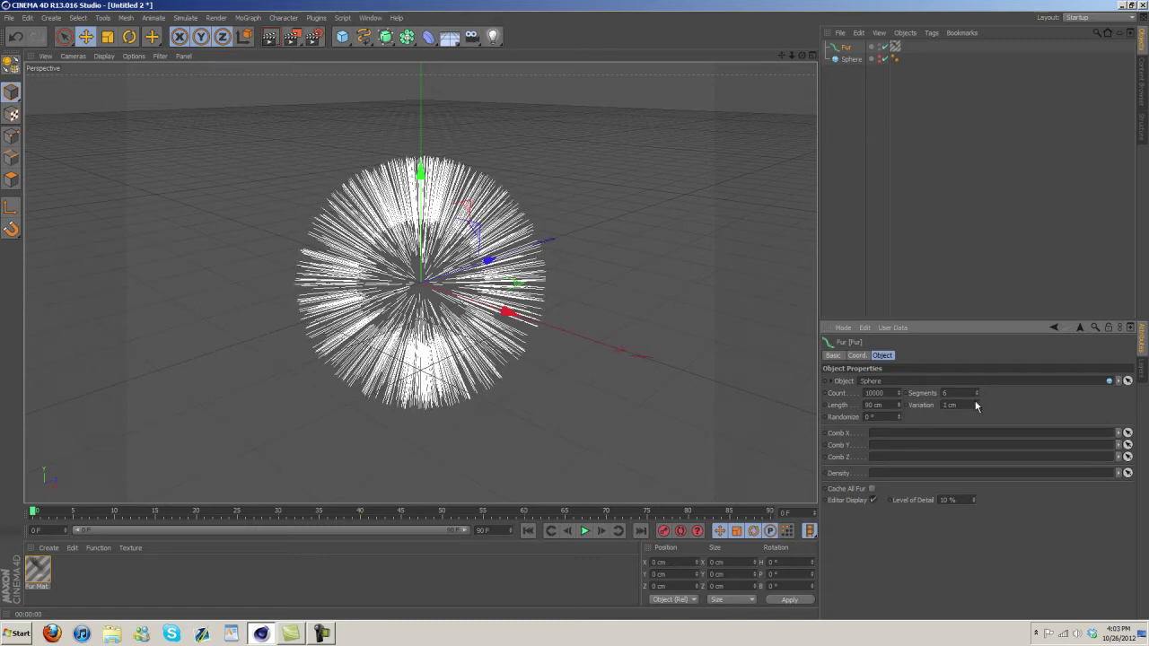
drag(977, 409, 977, 408)
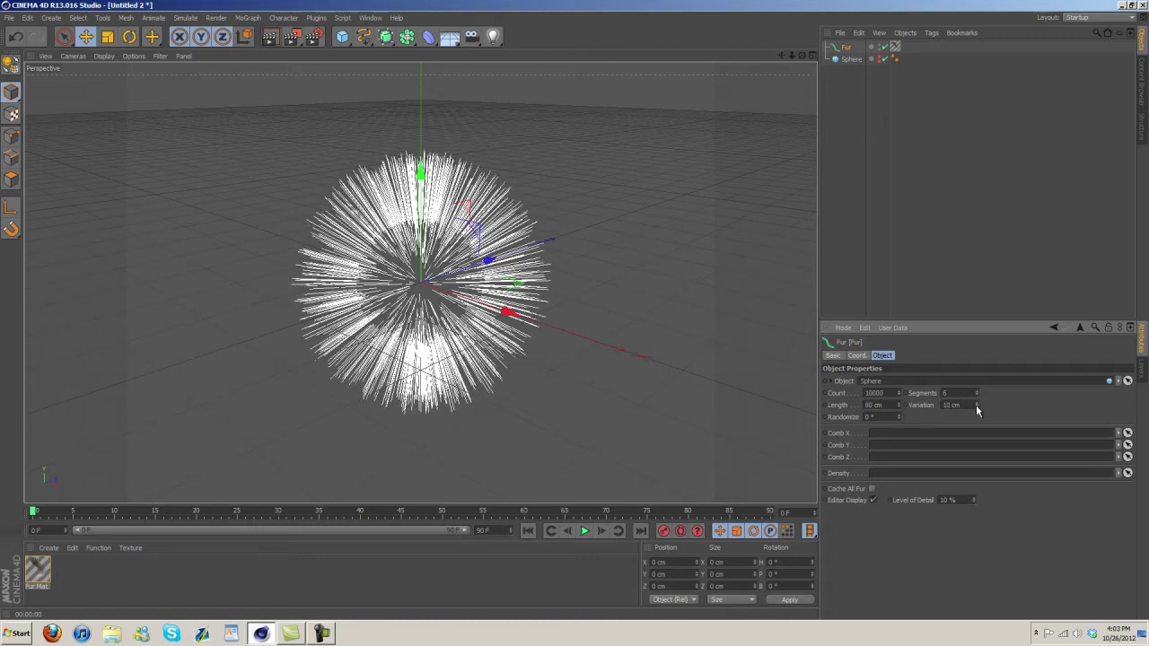
Check the germ ball's fur strand count, then randomize Untitled 2 fur by about 5°.
click(370, 17)
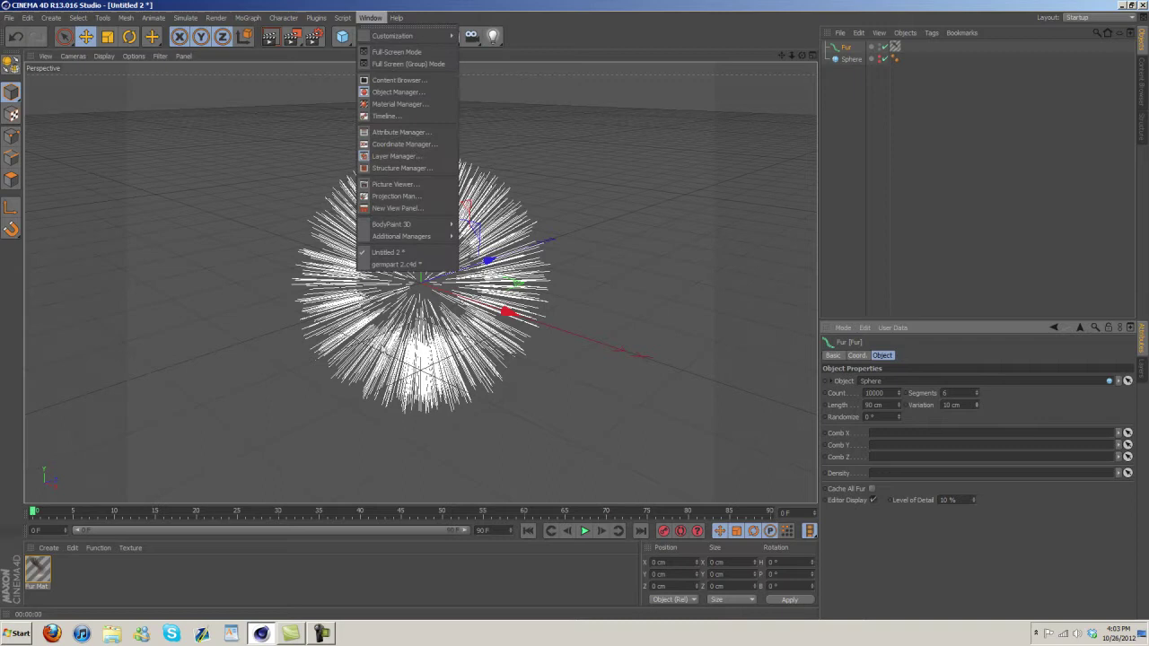
click(381, 266)
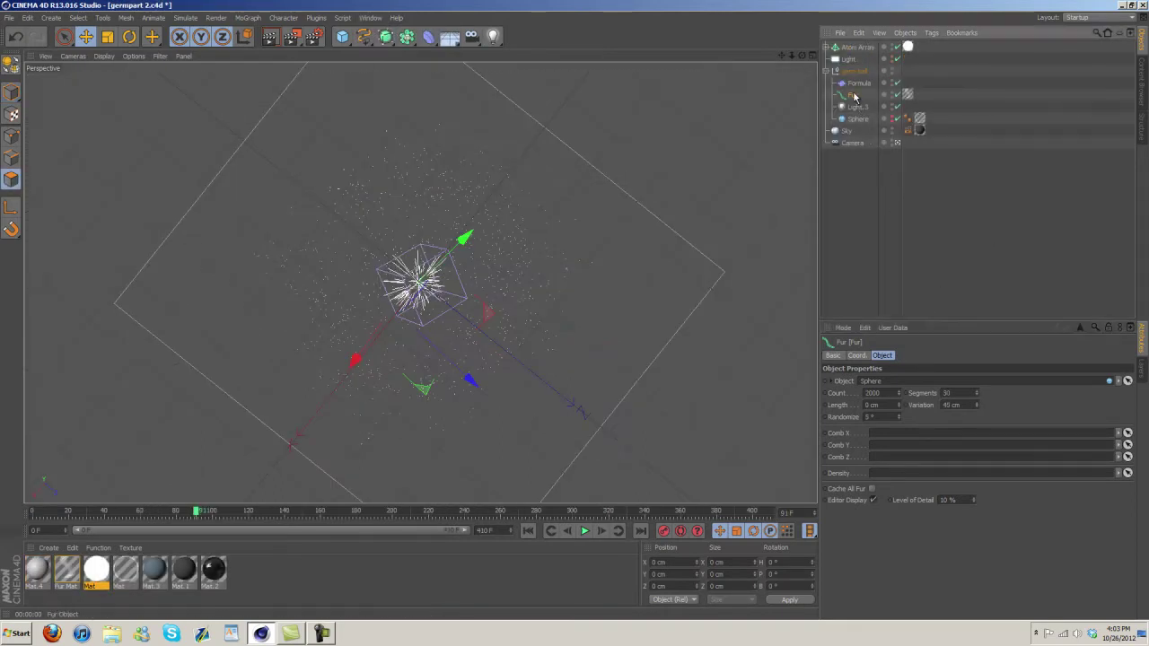
click(894, 395)
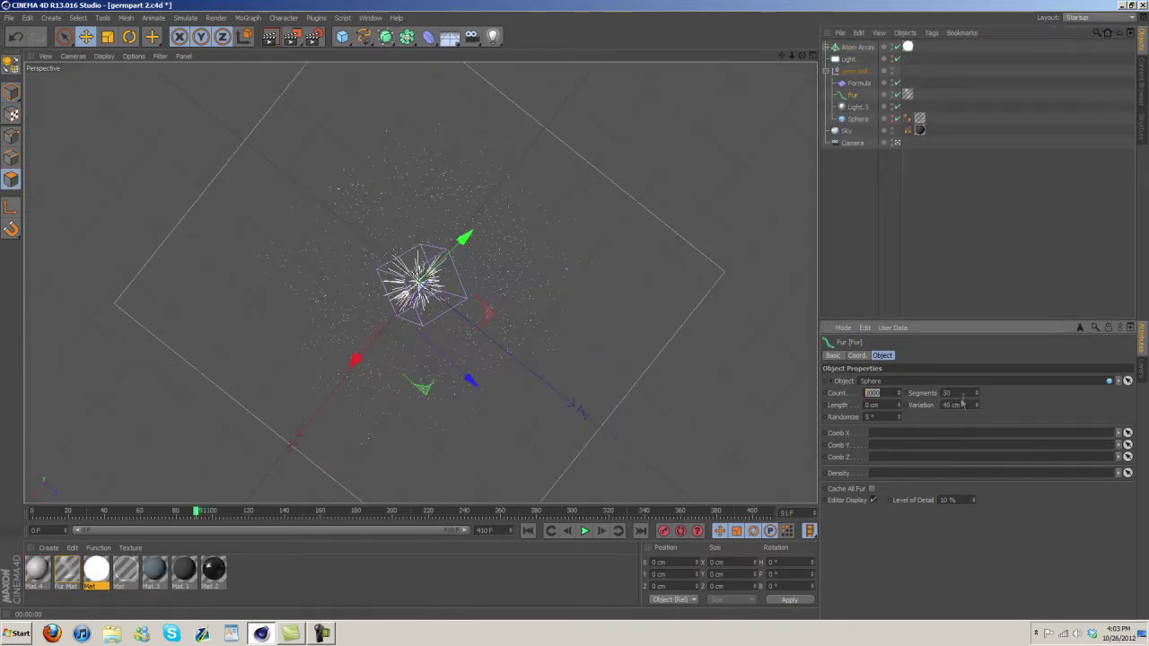
key(Tab)
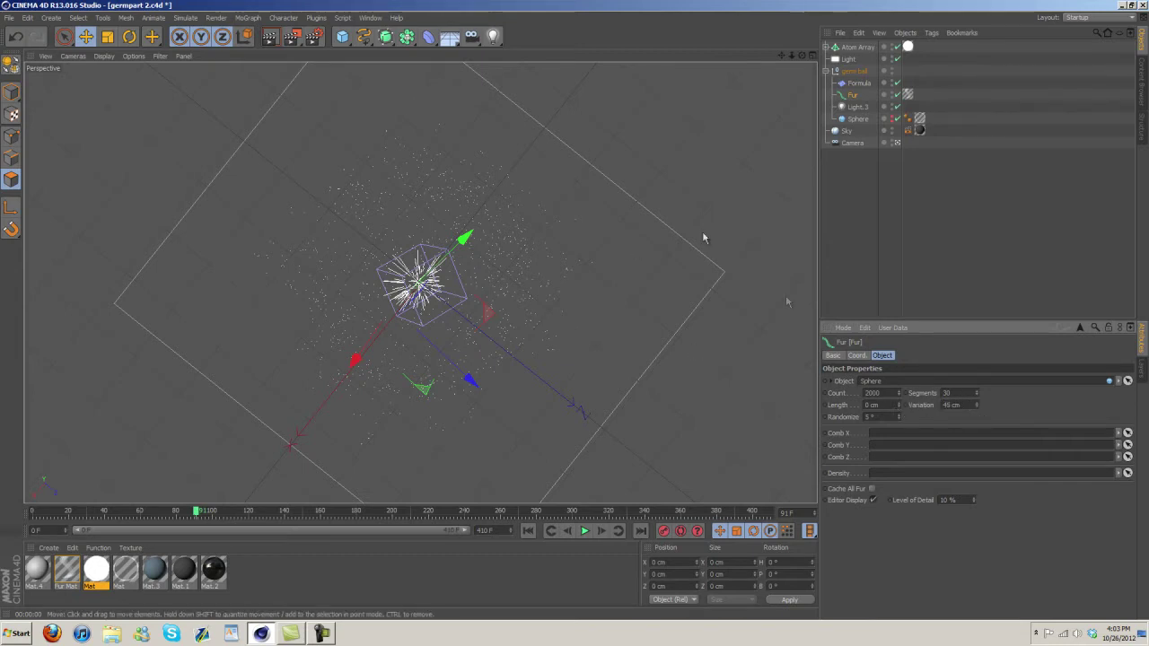
click(370, 17)
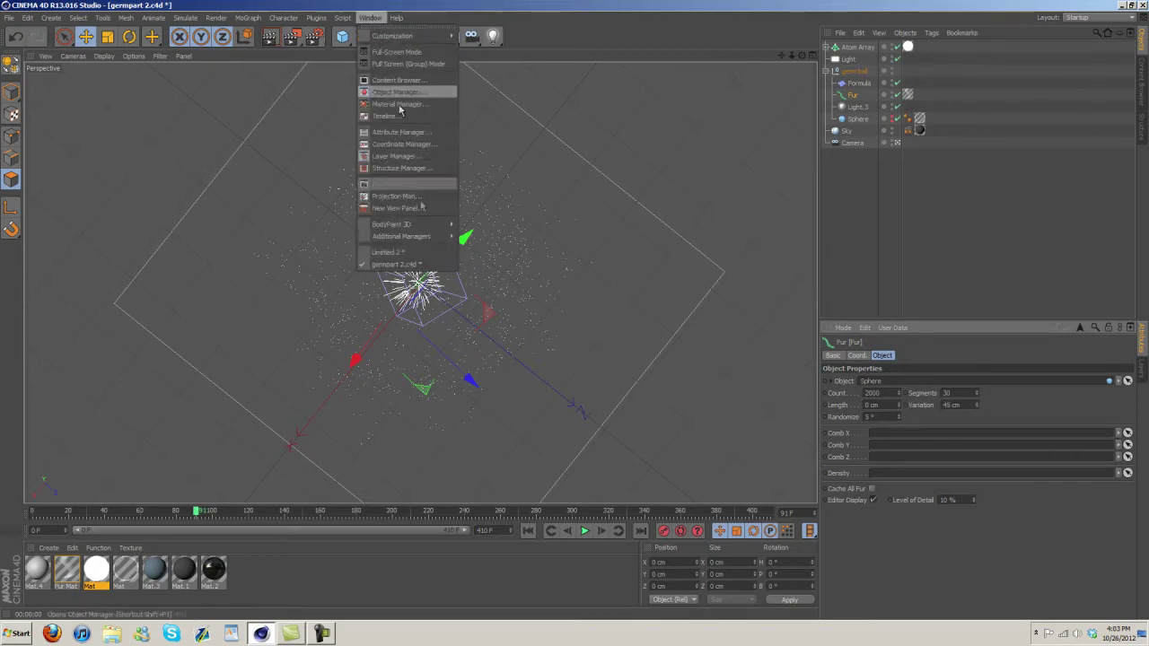
click(404, 254)
drag(897, 414, 900, 420)
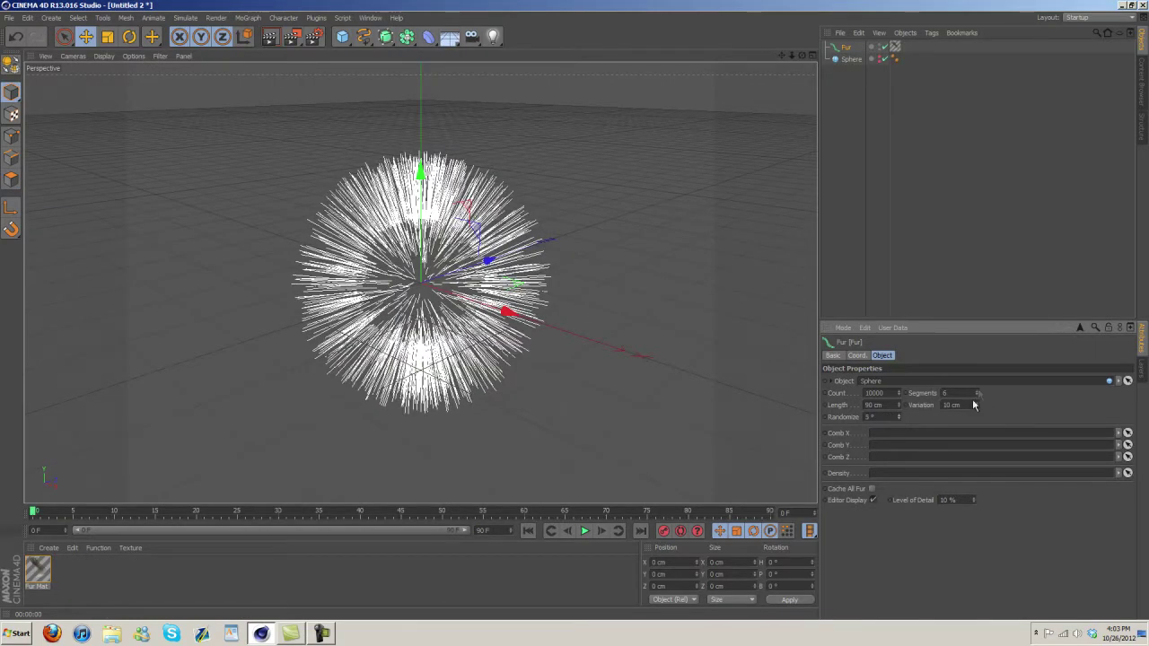
Set fur length variation to 45 cm, count to 2000, and shorten the strands.
drag(976, 405, 979, 401)
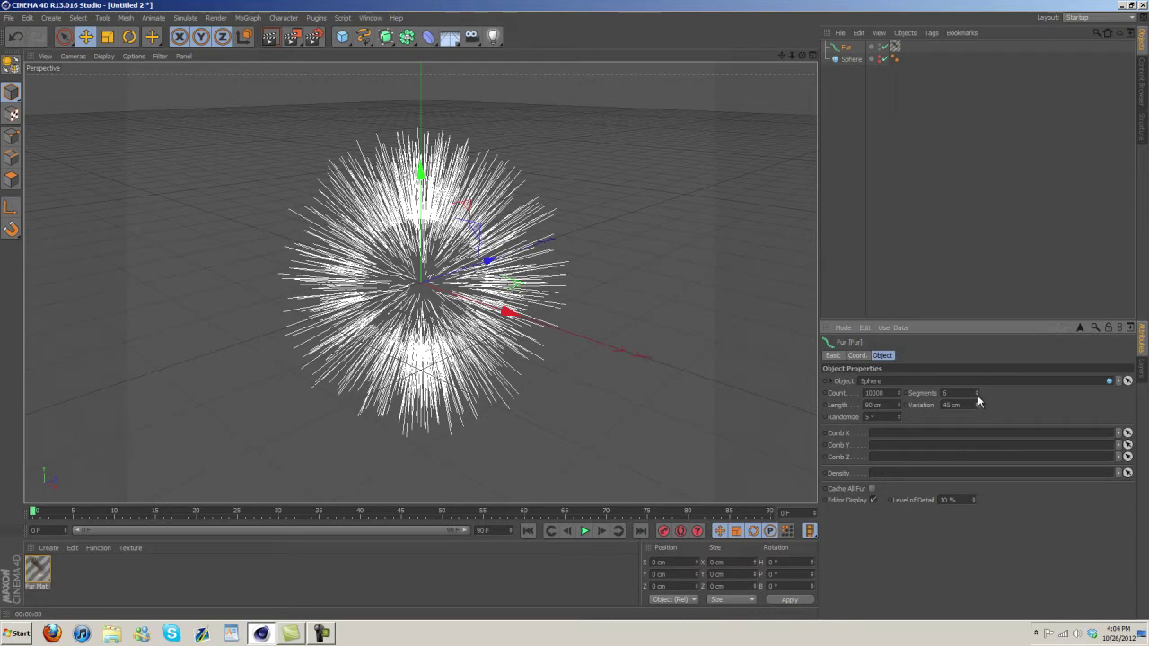
double_click(875, 393)
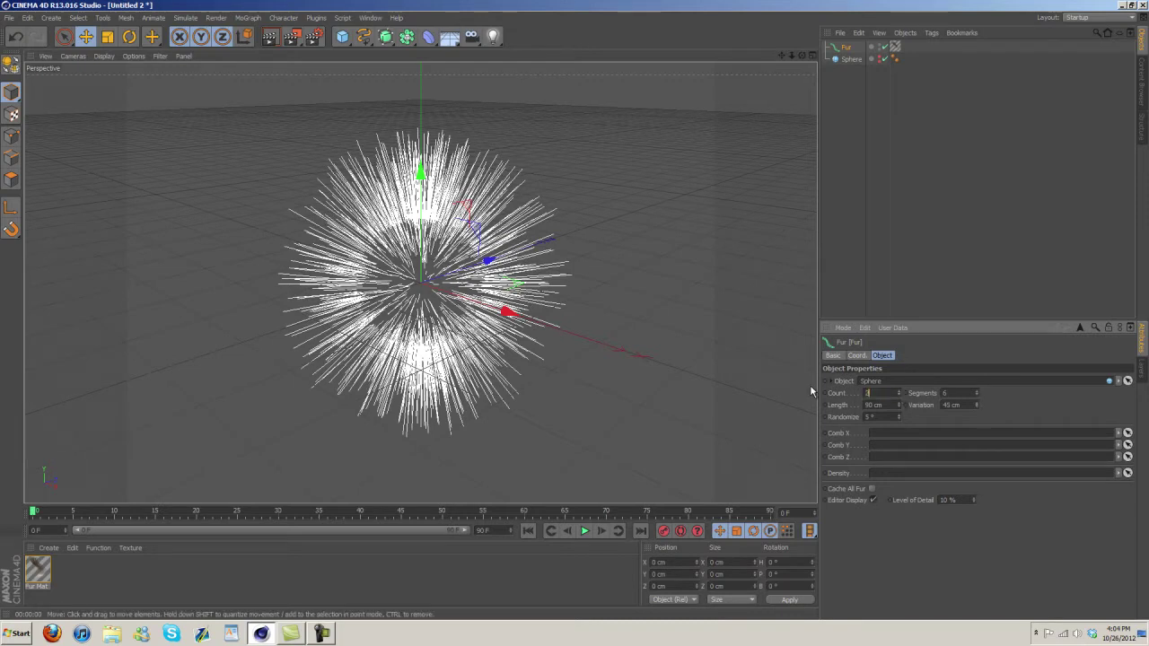
text(2000)
key(Return)
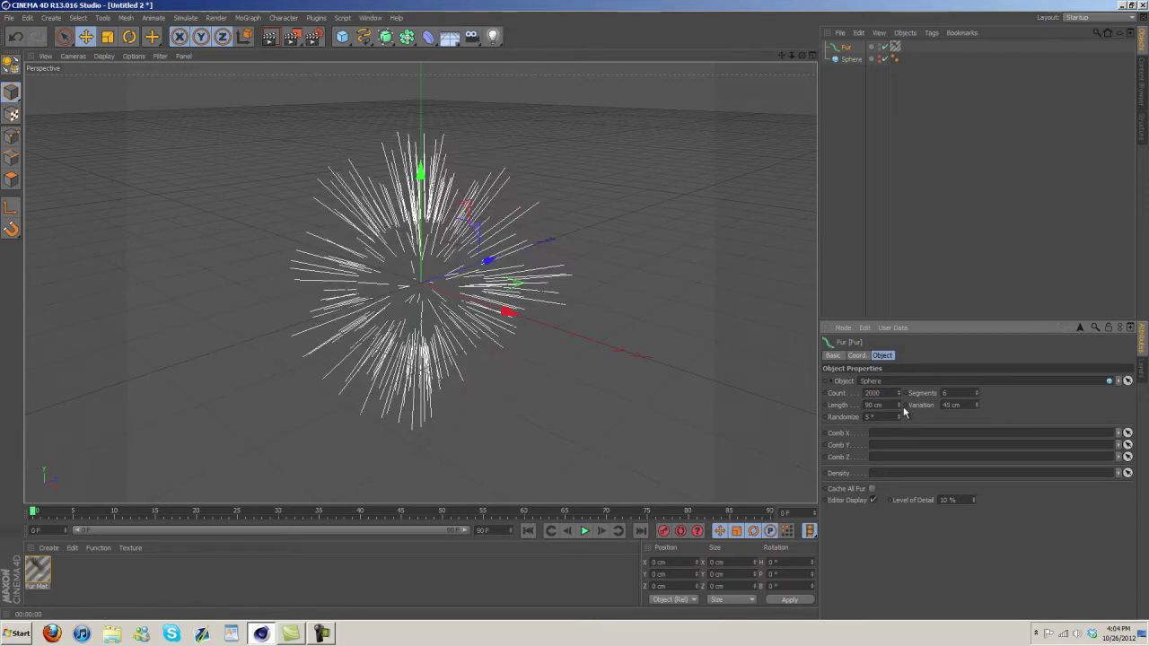
drag(900, 410, 900, 412)
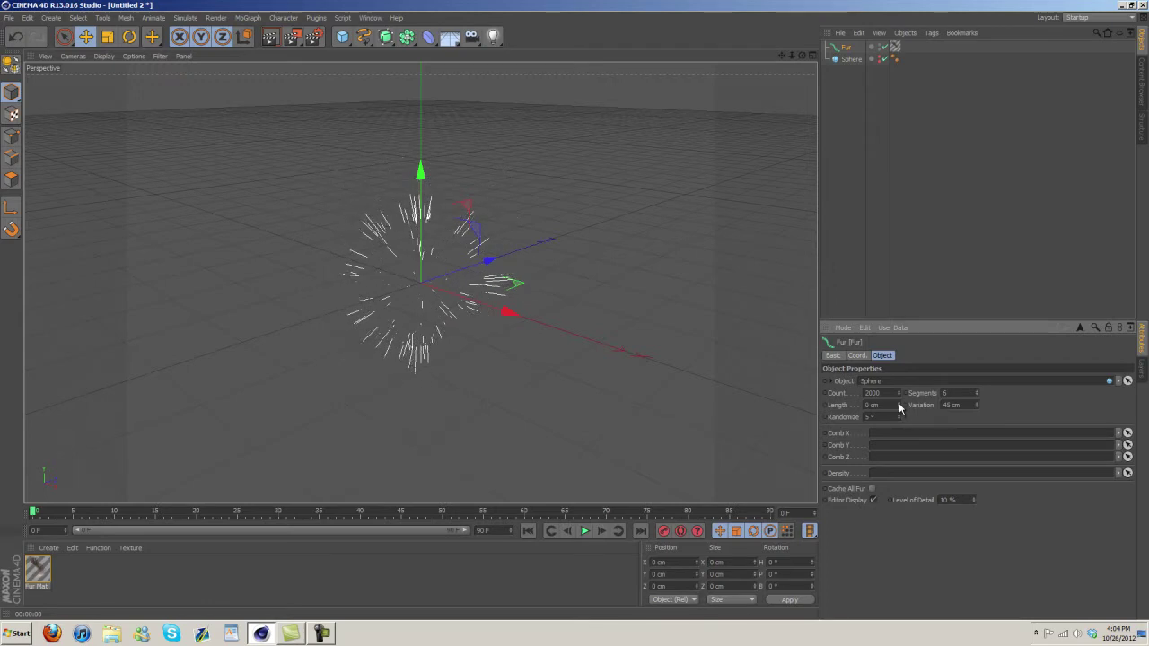
Compare the germ ball's Sphere settings, then give the Untitled 2 sphere a smaller radius.
click(371, 17)
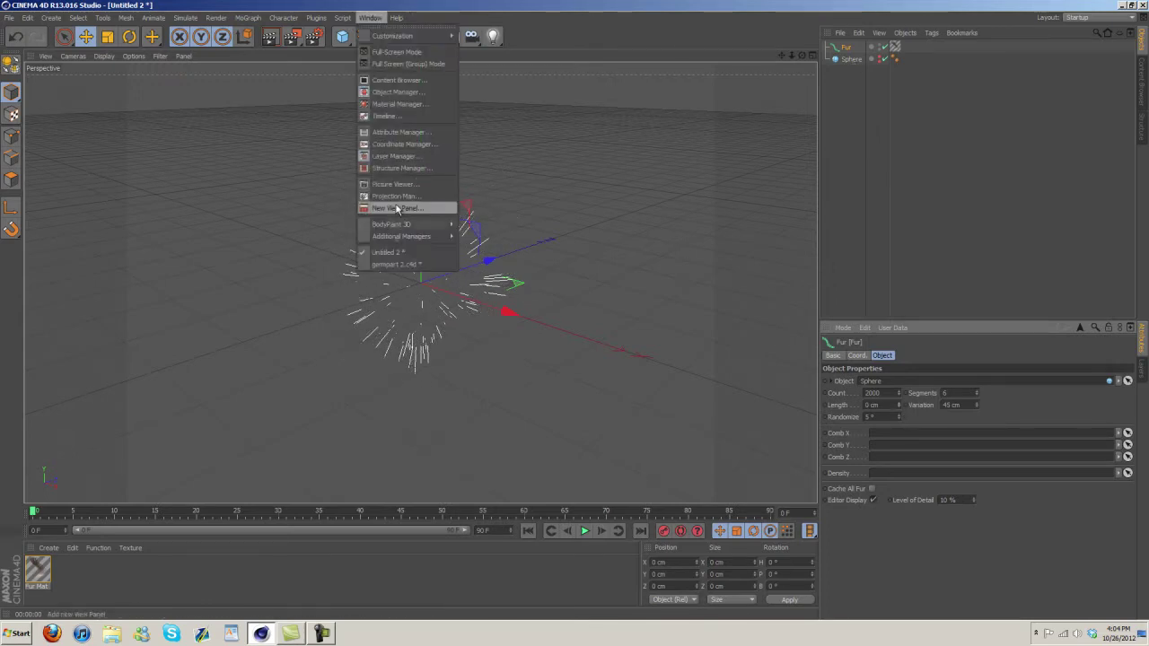
click(398, 270)
click(375, 18)
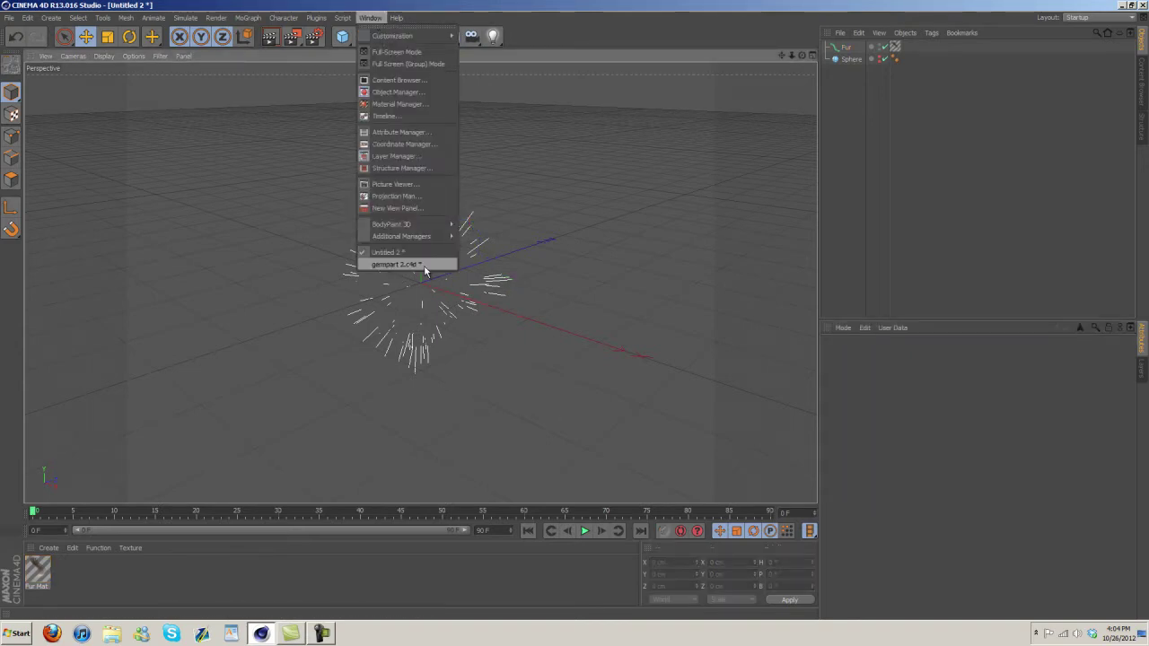
click(395, 264)
click(855, 120)
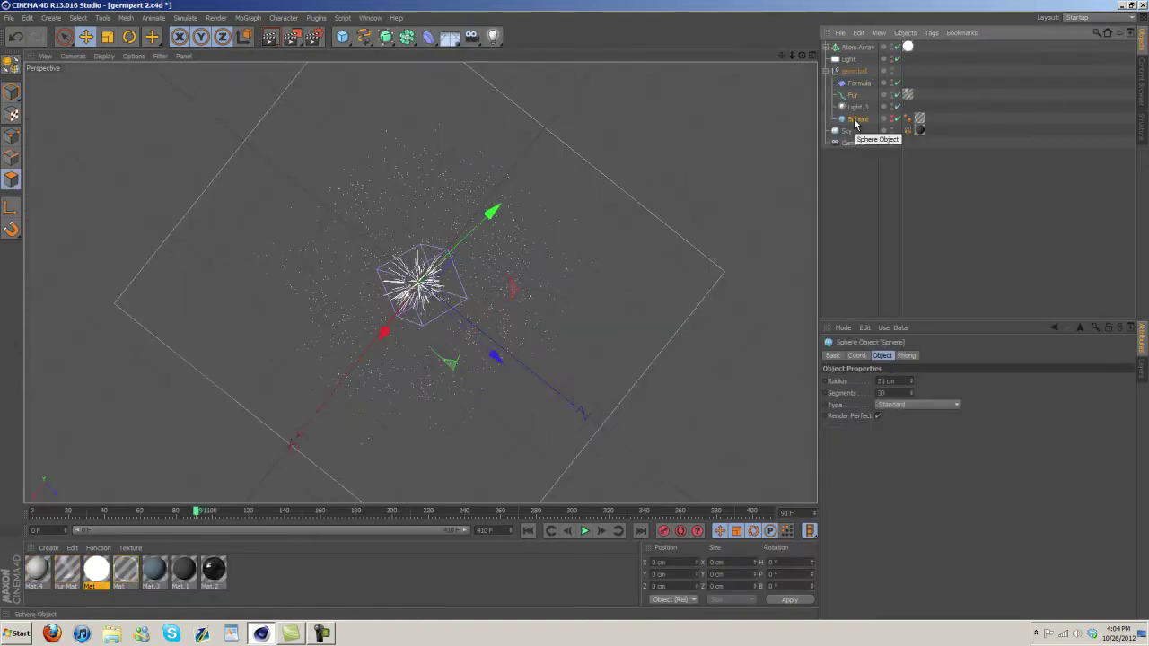
click(371, 17)
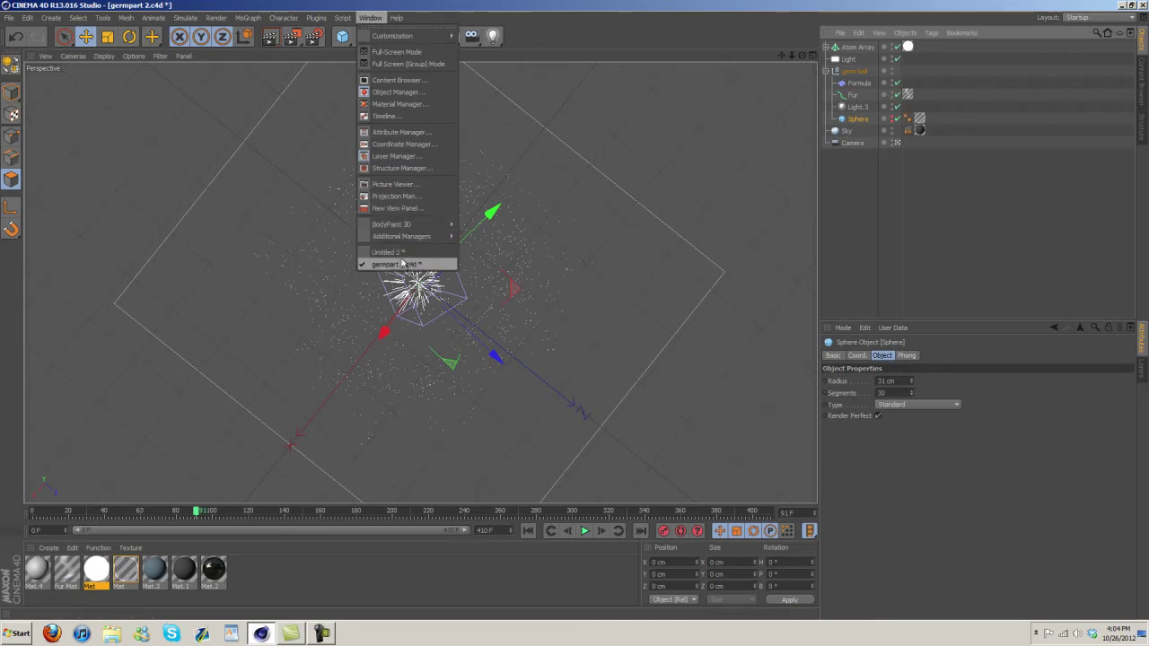
click(398, 252)
click(849, 59)
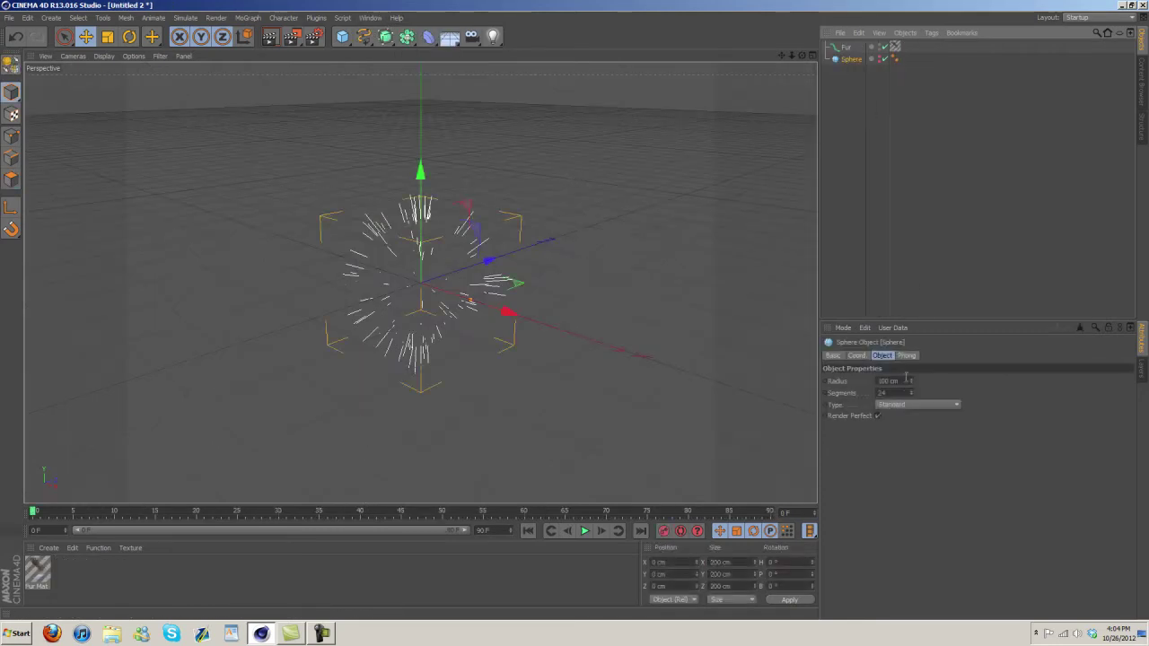
click(906, 381)
click(924, 251)
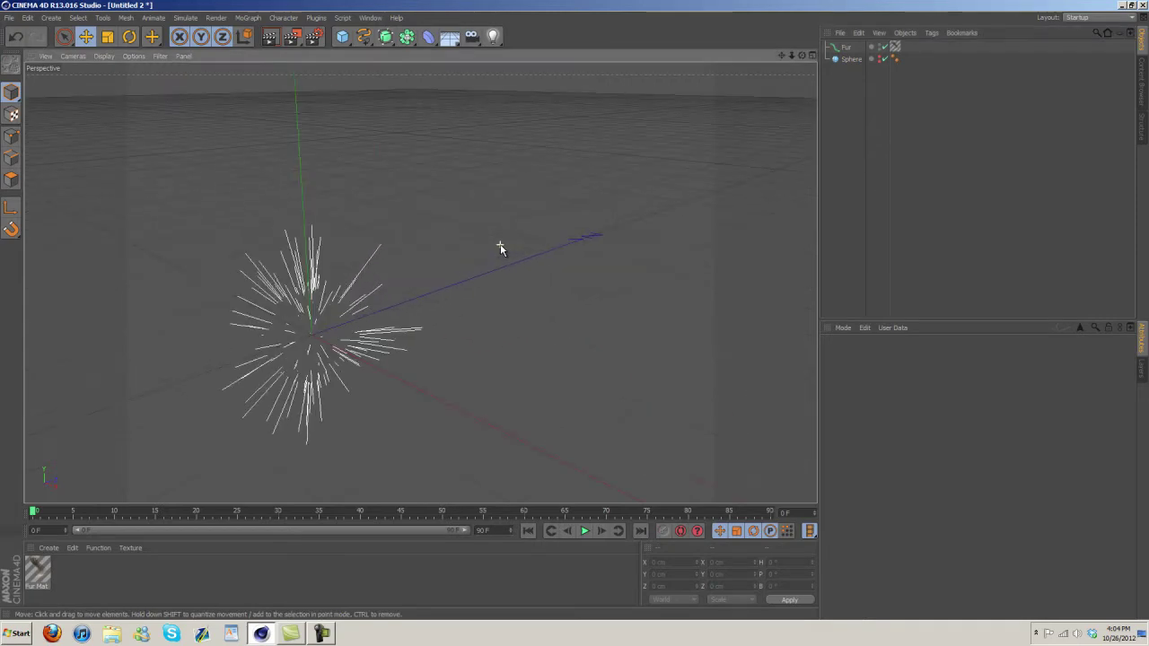
Zoom in on the fur ball and render a preview.
drag(791, 55, 363, 41)
click(269, 36)
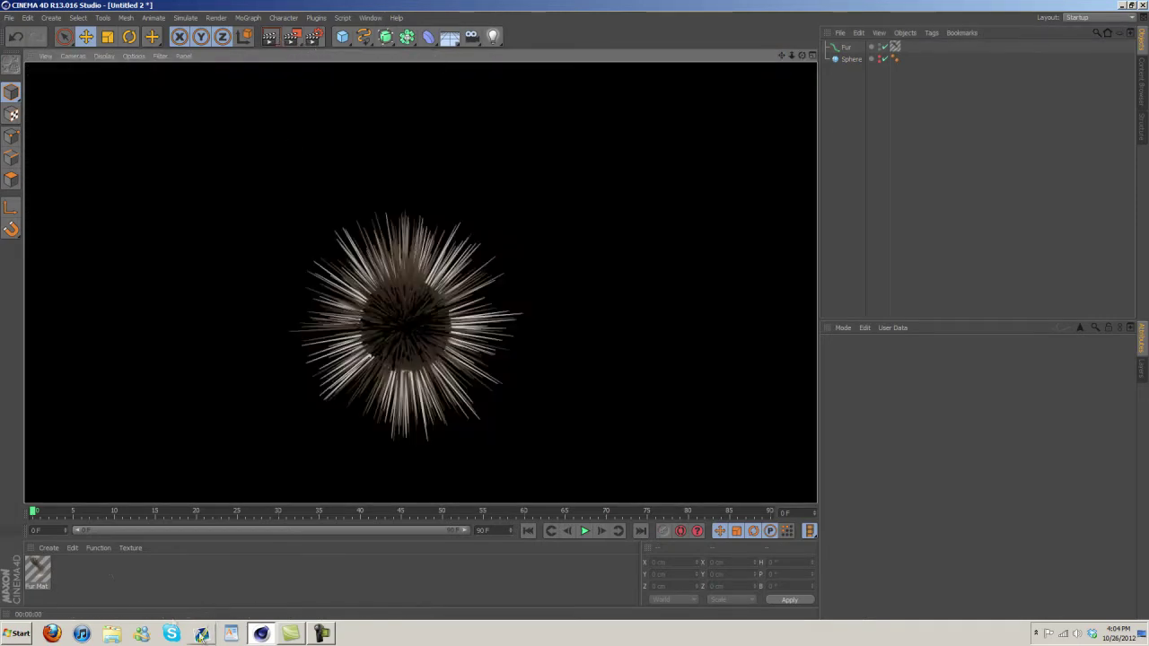
key(alt+w)
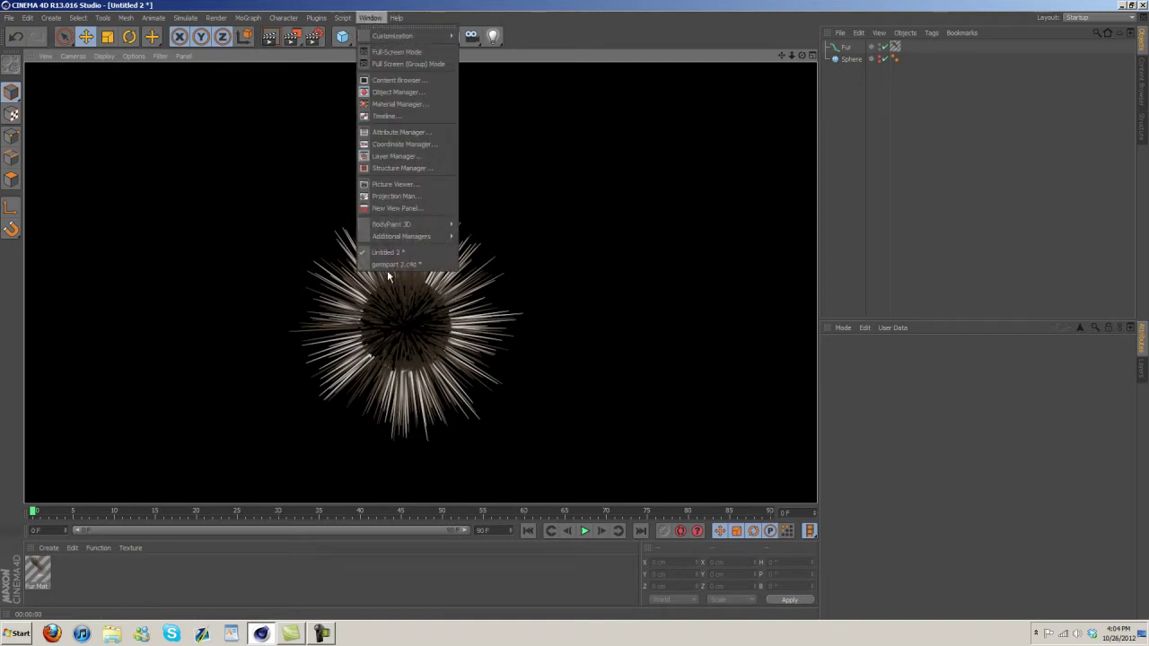
Open germpart 2's Fur Mat and review its Specular, Thickness and Color channels.
key(Escape)
key(alt+w)
click(395, 264)
double_click(66, 576)
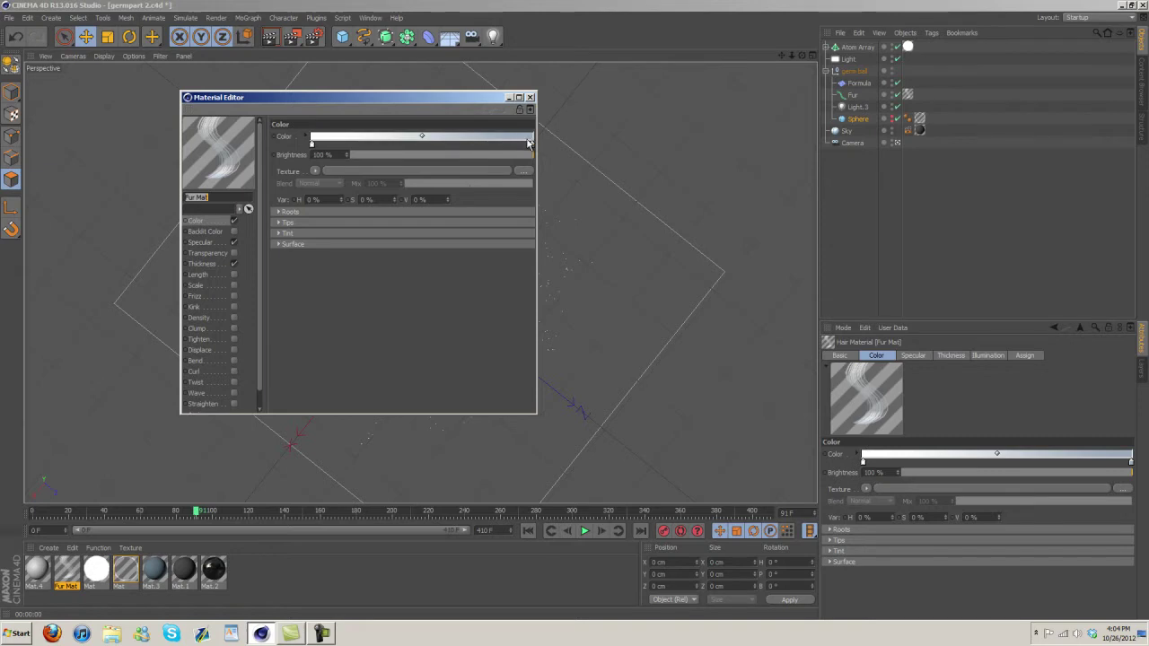
click(201, 243)
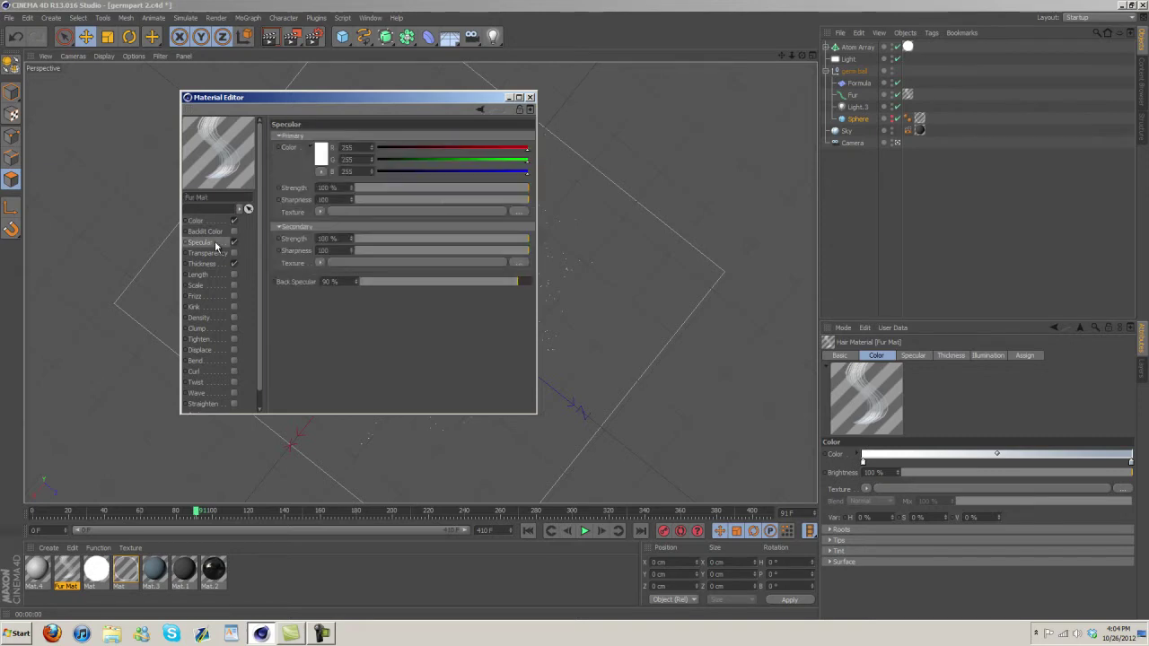
click(206, 266)
click(201, 221)
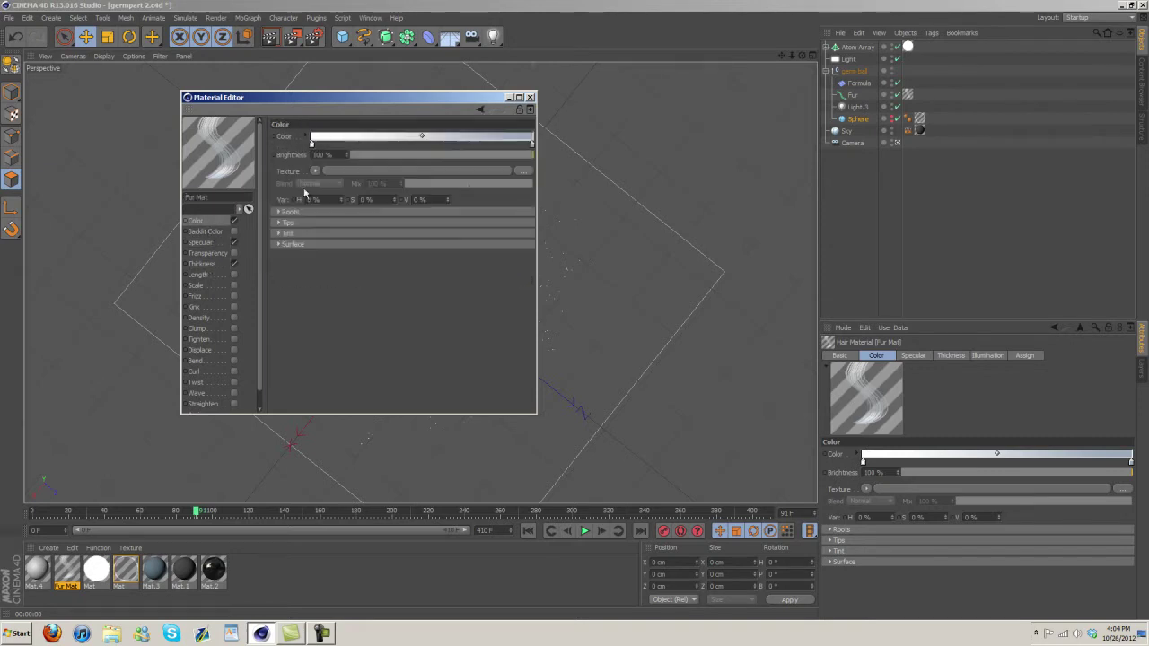
Switch back to the Untitled 2 document.
click(375, 20)
click(386, 253)
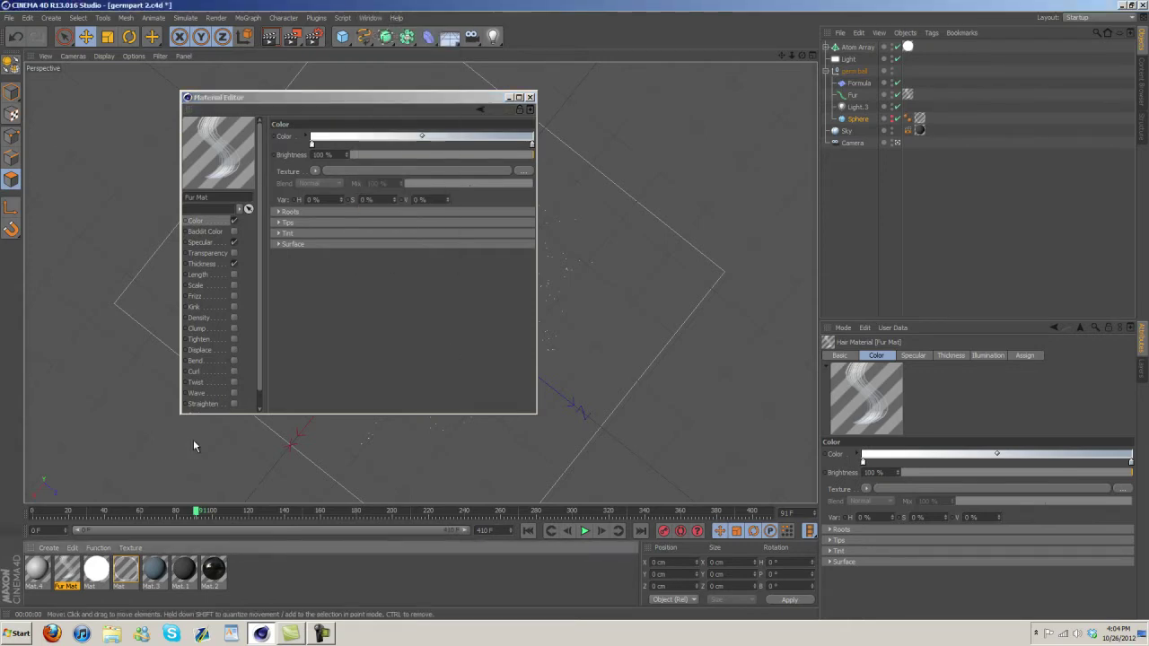
click(369, 17)
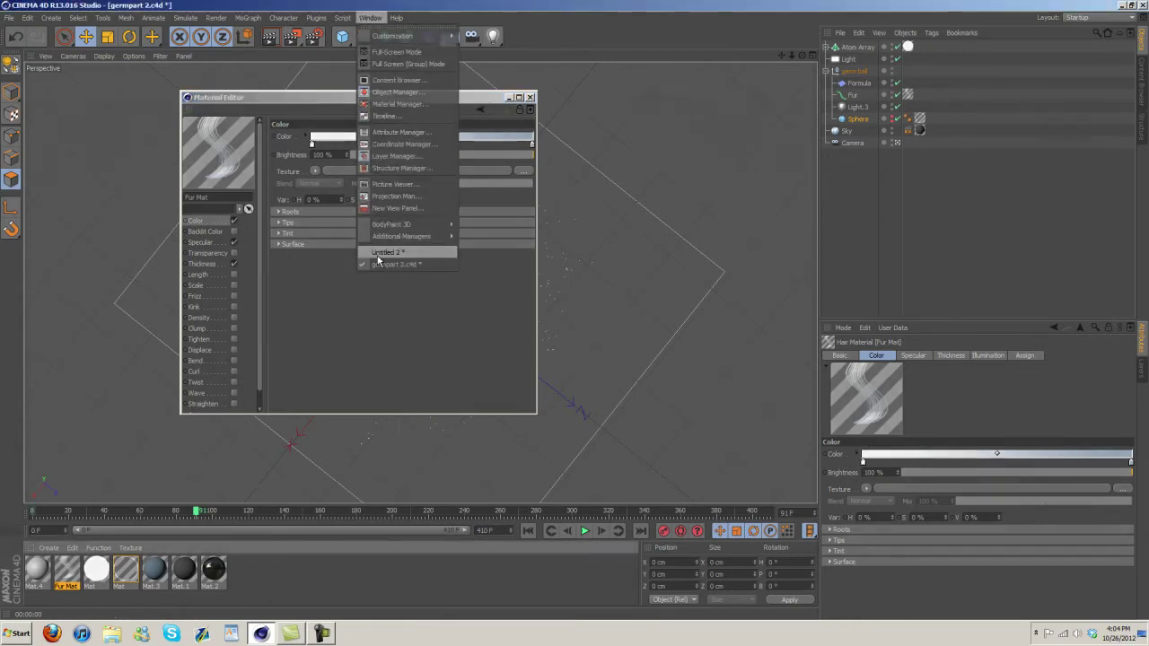
click(409, 258)
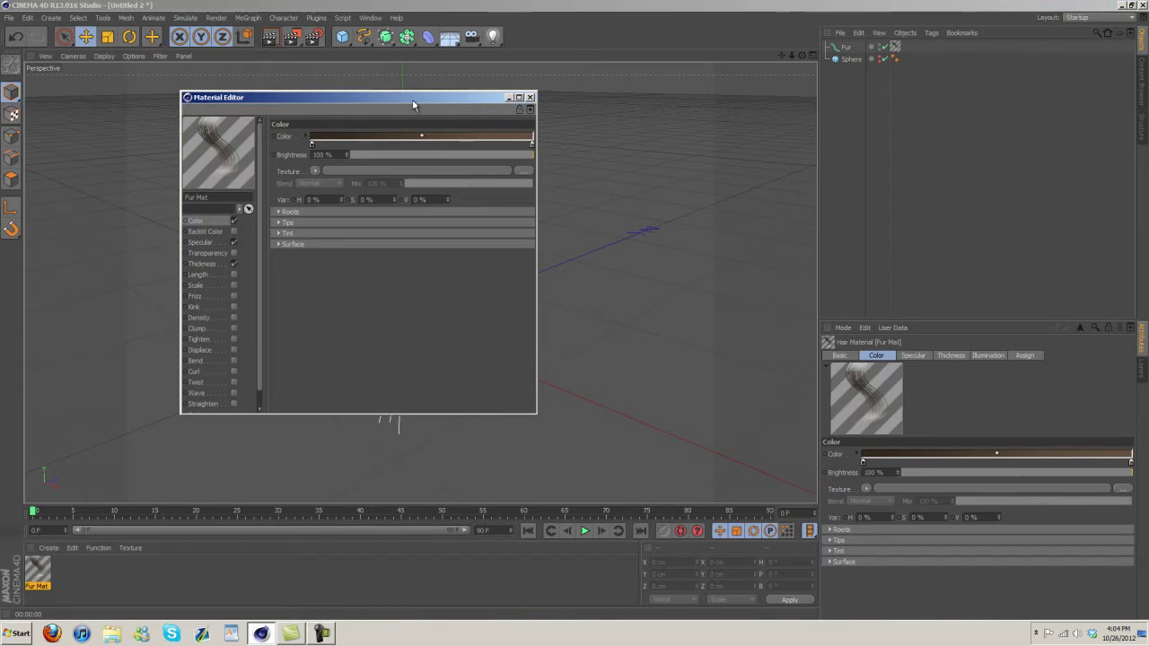
Set the fur colour gradient from white to bright cyan-teal tips.
drag(416, 101, 787, 177)
drag(687, 186, 634, 165)
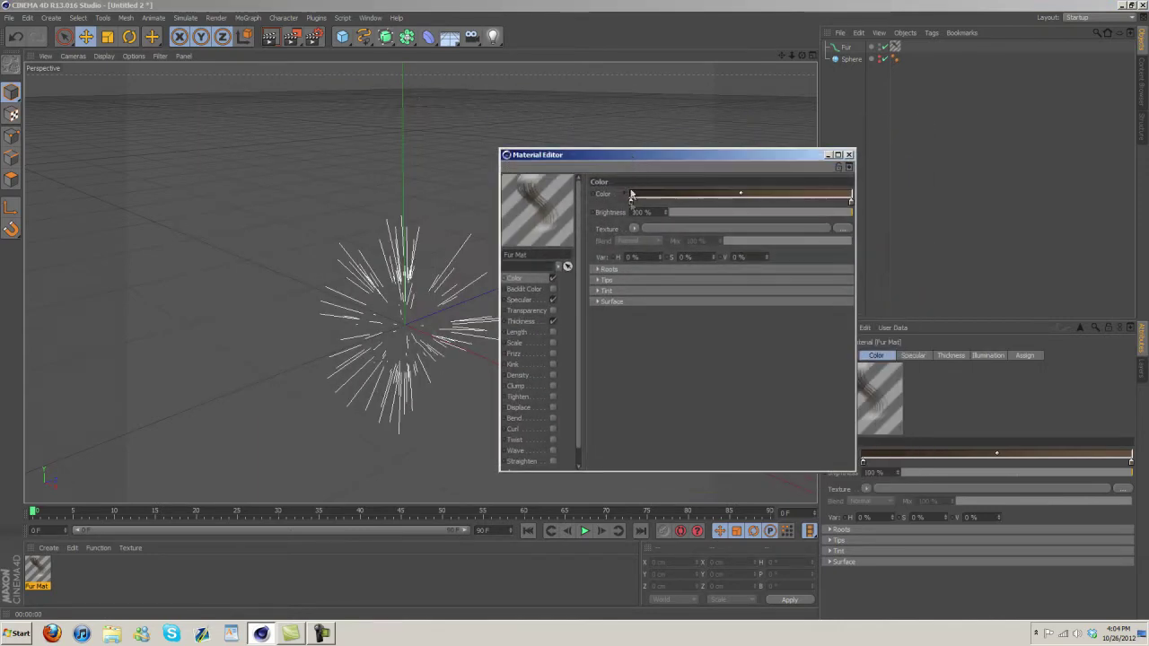
double_click(630, 201)
click(610, 258)
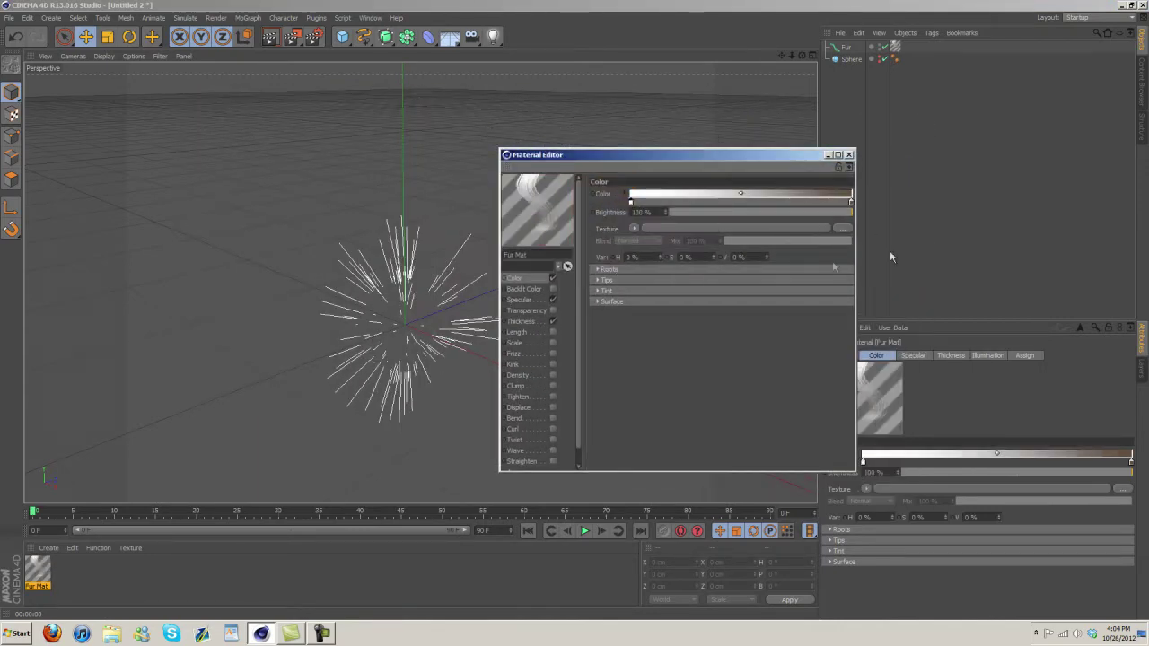
double_click(850, 204)
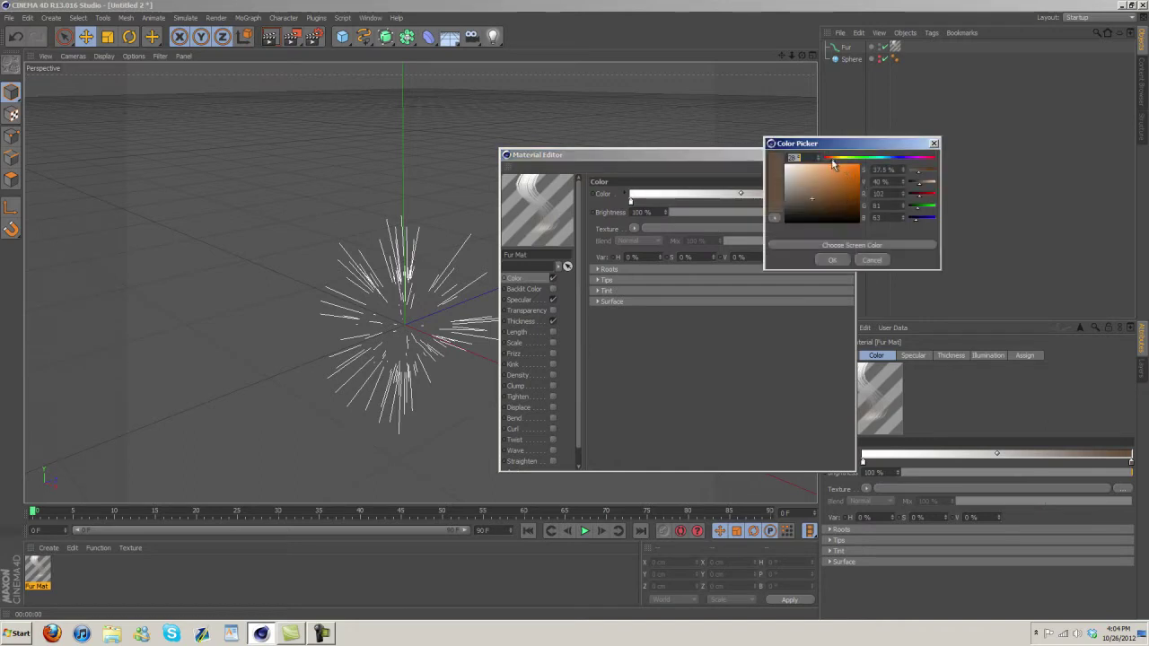
mouse_move(833, 163)
mouse_down()
mouse_move(878, 162)
mouse_move(815, 186)
mouse_up()
click(826, 169)
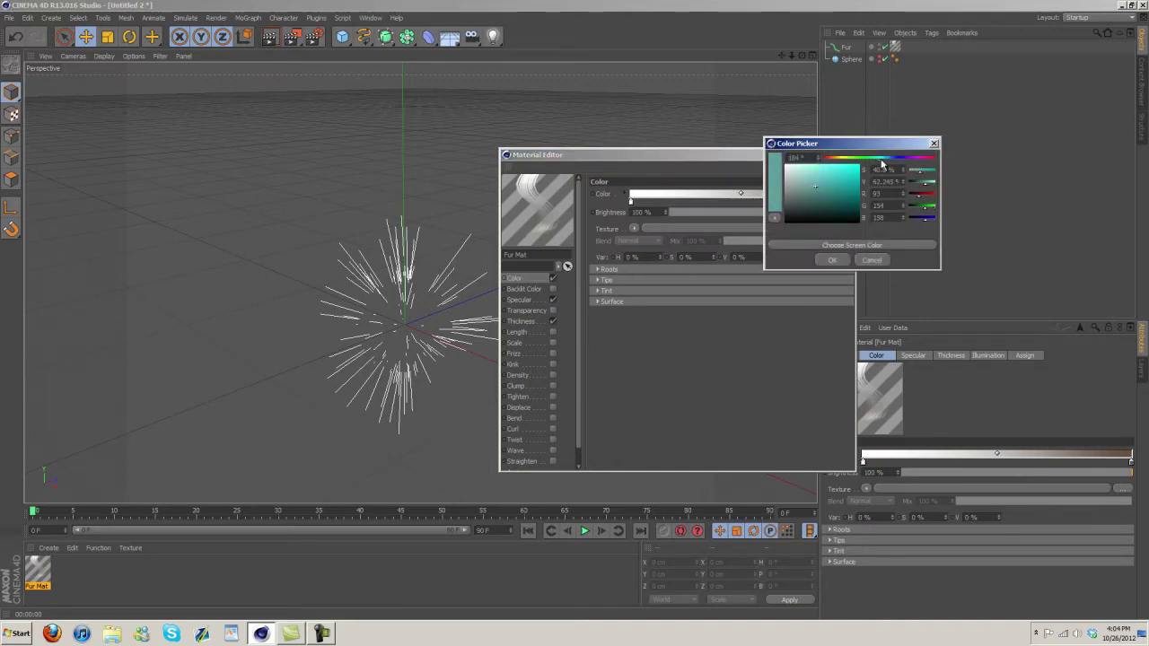
click(832, 260)
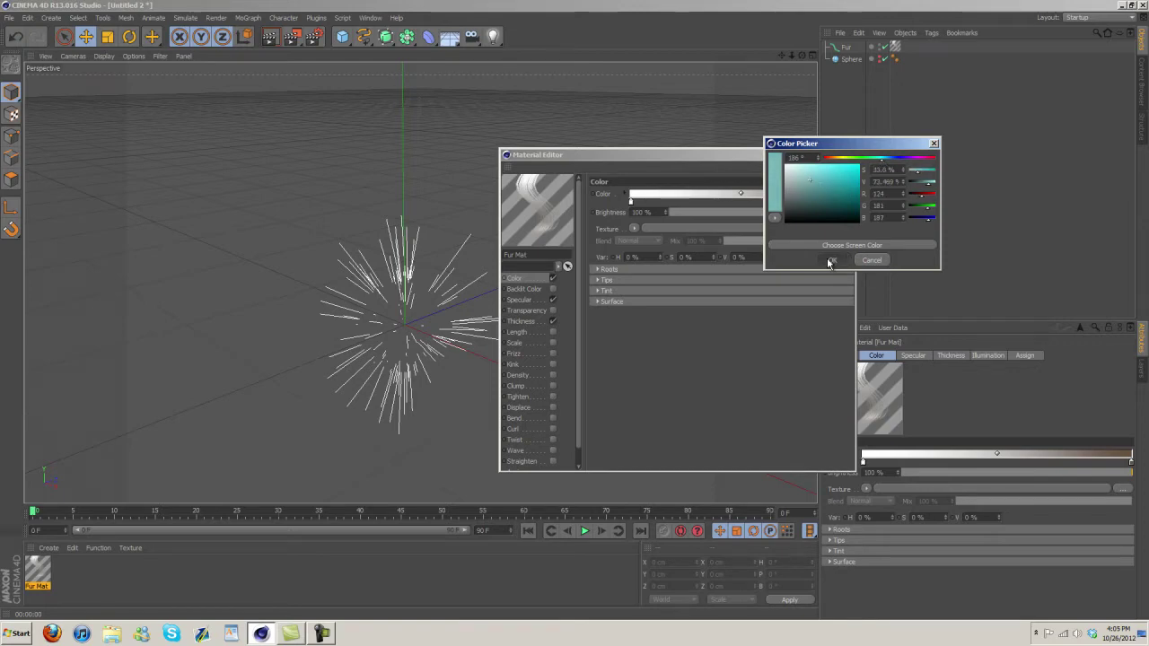
Raise the fur's primary specular strength to 100%, review thickness, and close the editor.
click(523, 300)
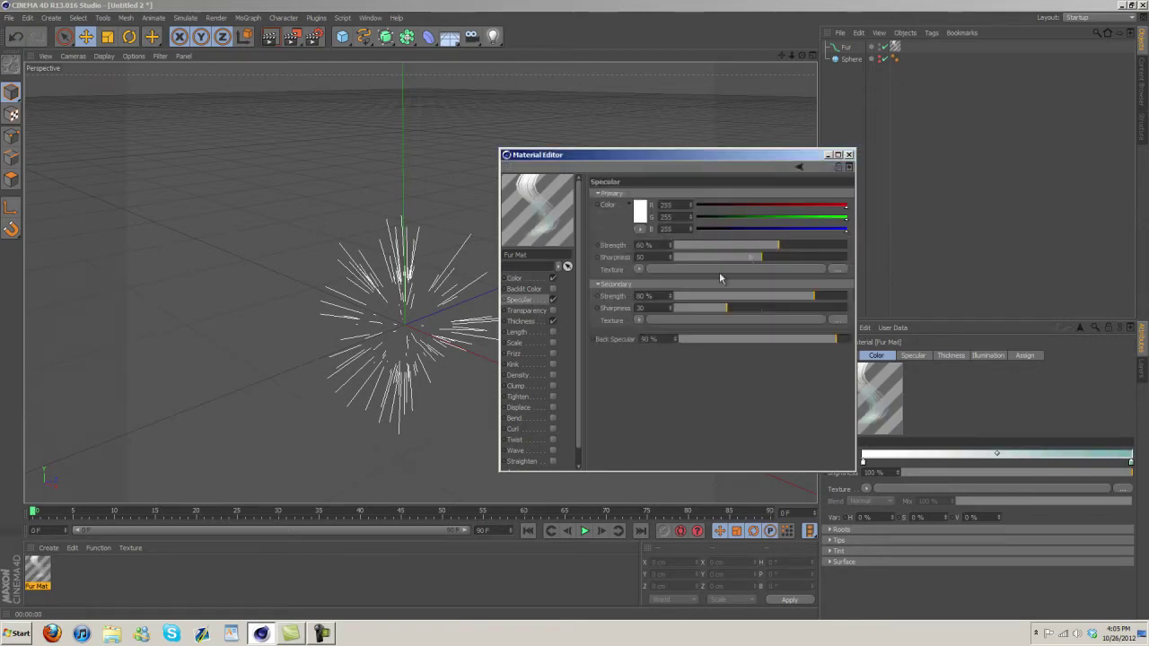
drag(780, 245, 844, 246)
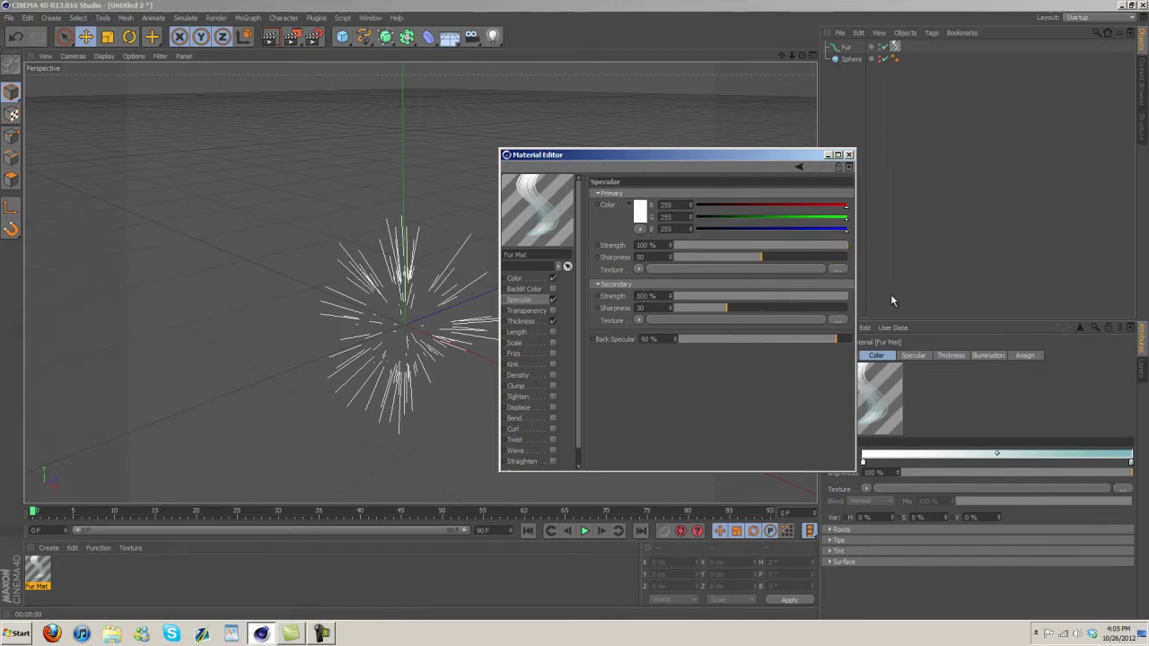
click(370, 17)
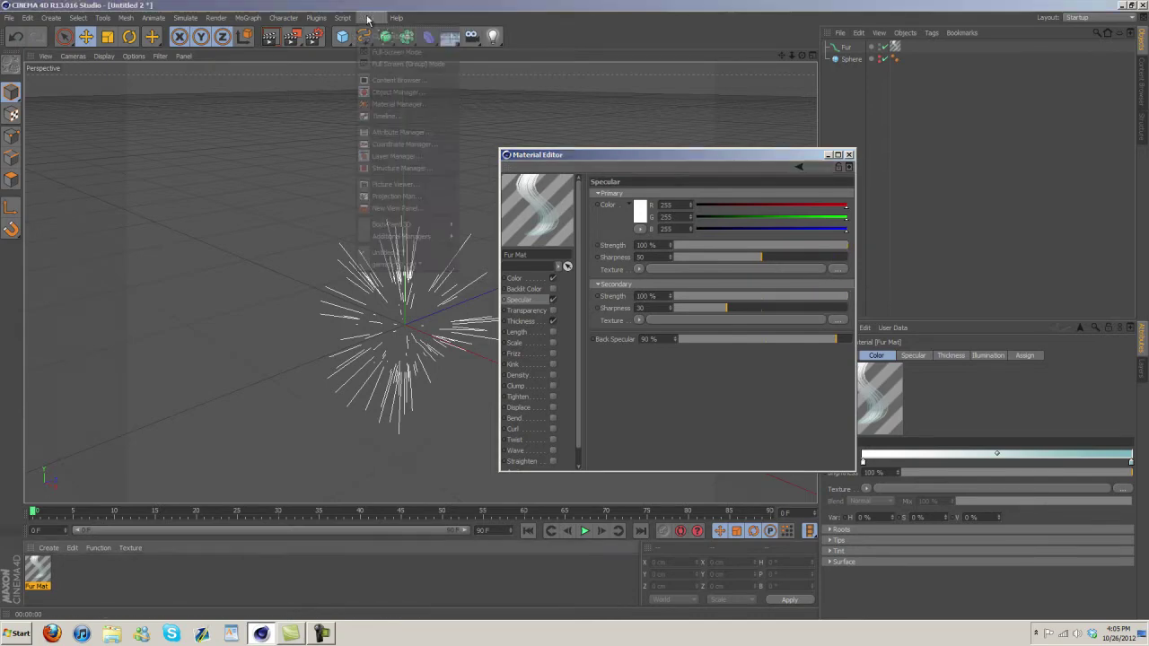
click(390, 265)
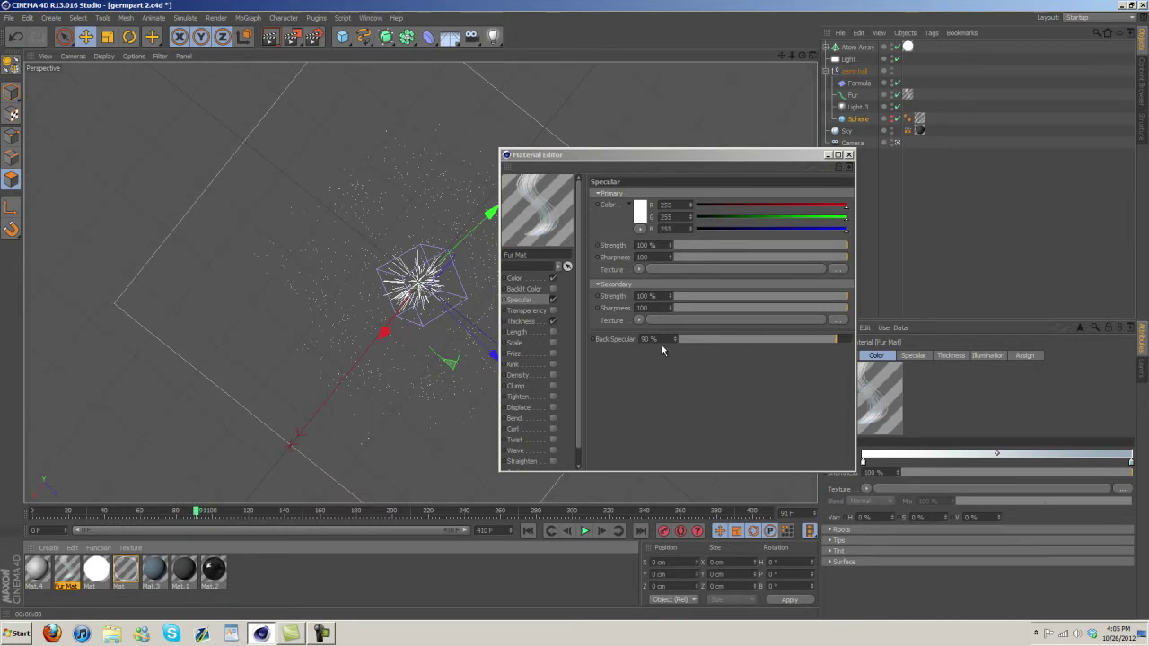
click(370, 17)
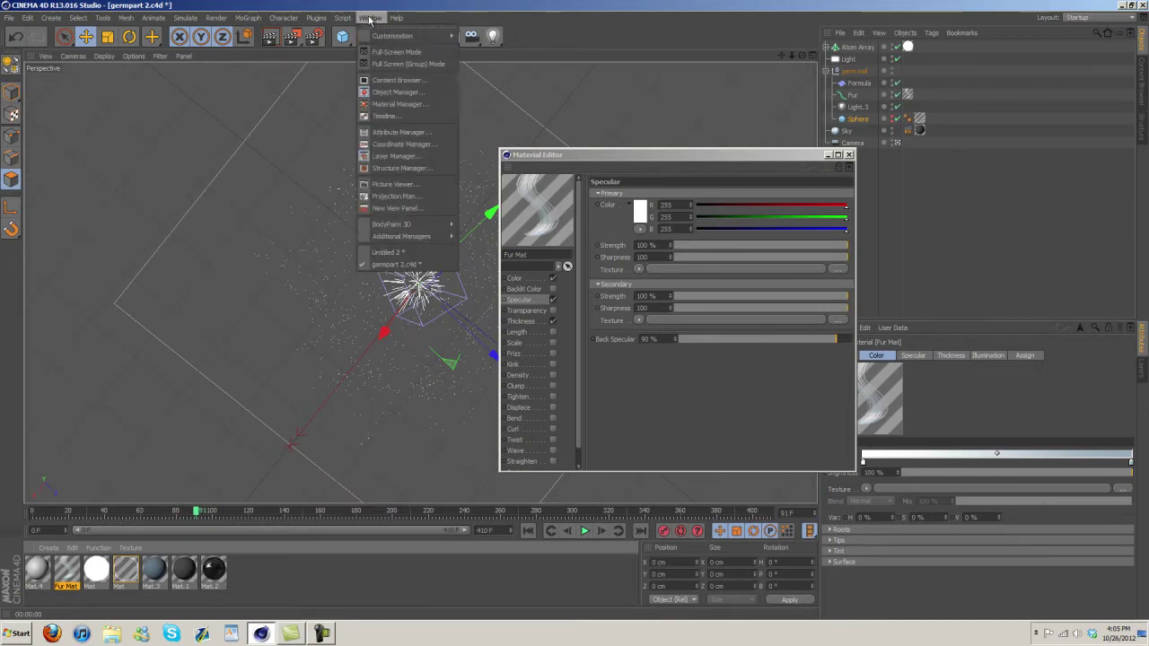
click(408, 257)
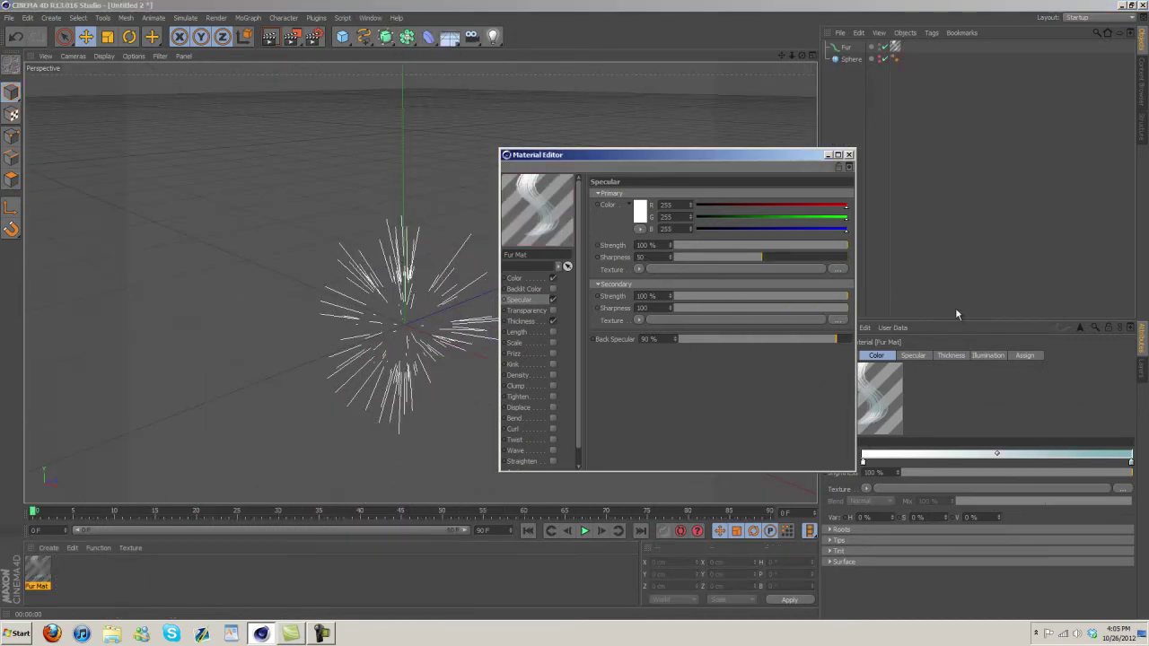
click(528, 322)
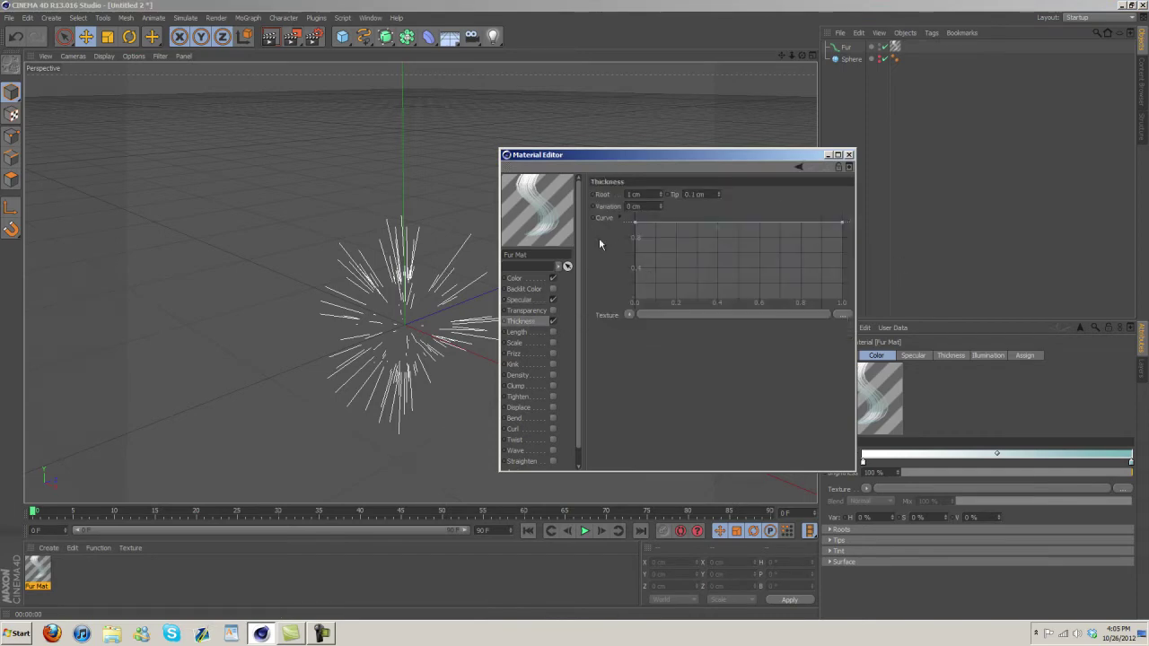
click(849, 155)
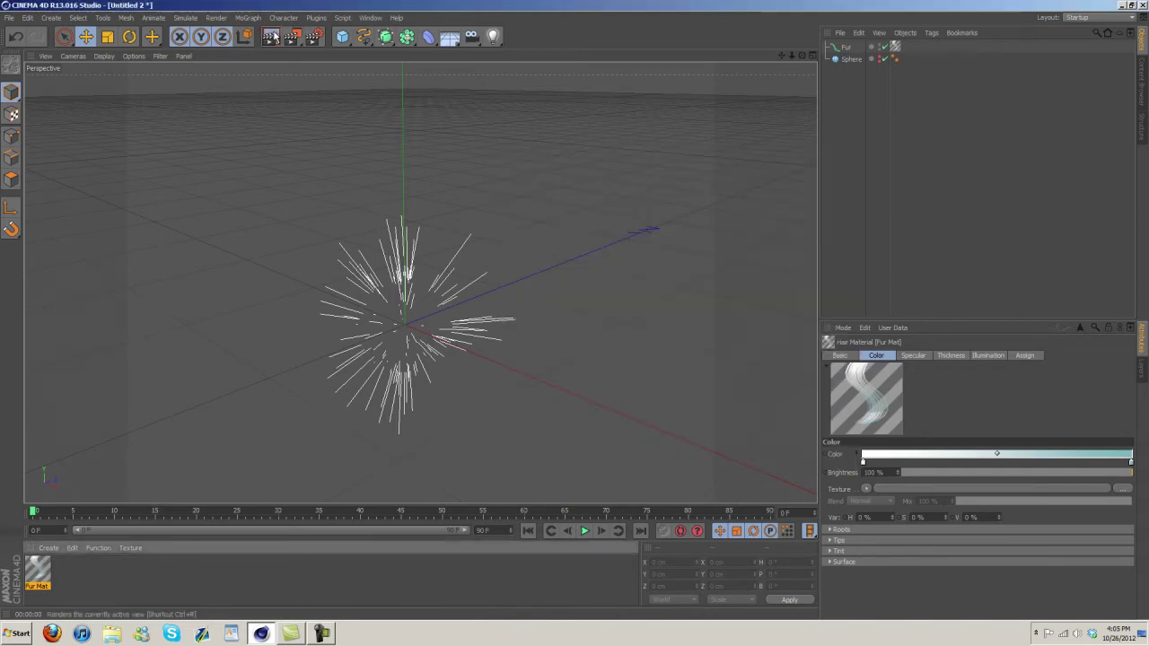
Render the fur ball and add a Sky object to the scene.
click(270, 36)
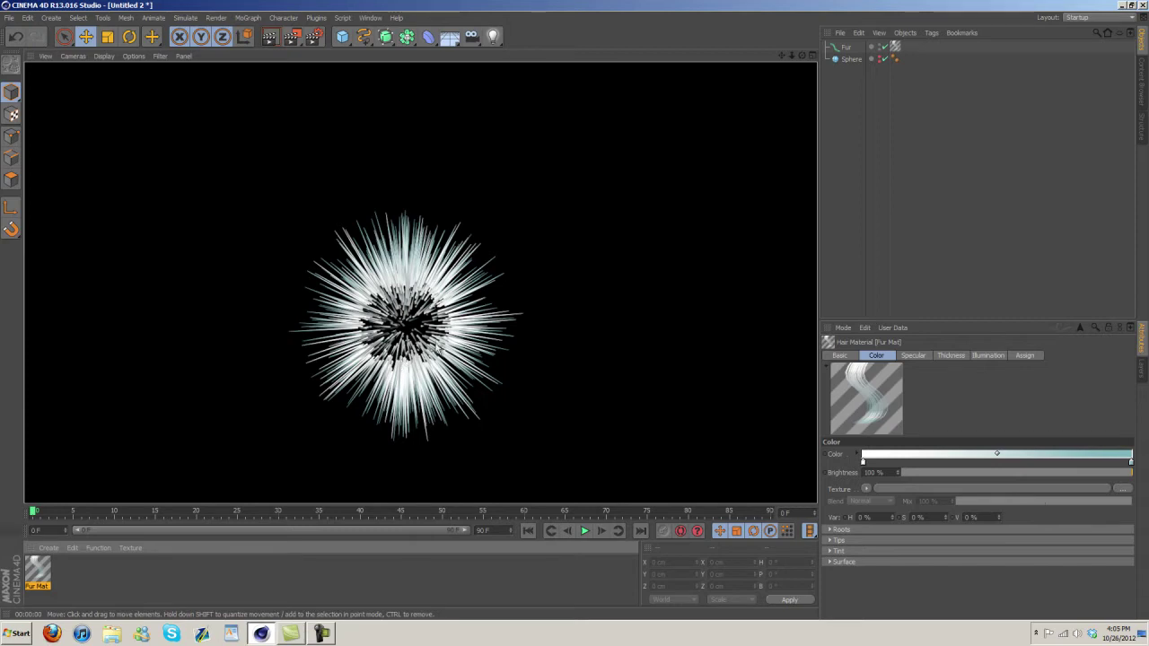
click(448, 37)
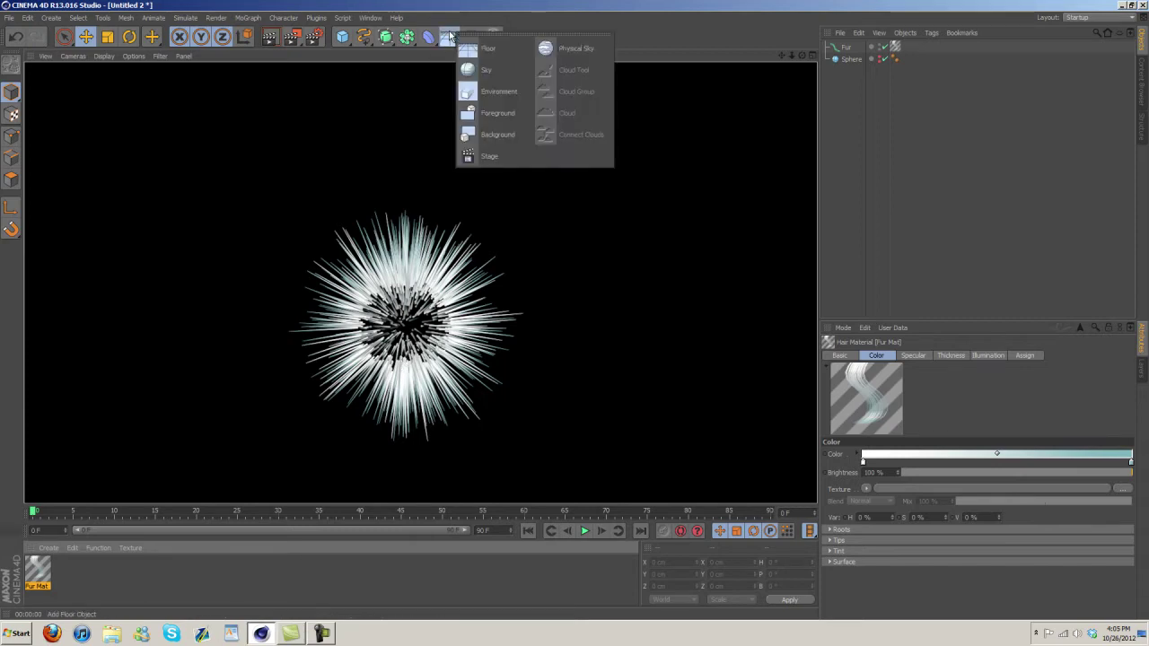
click(499, 71)
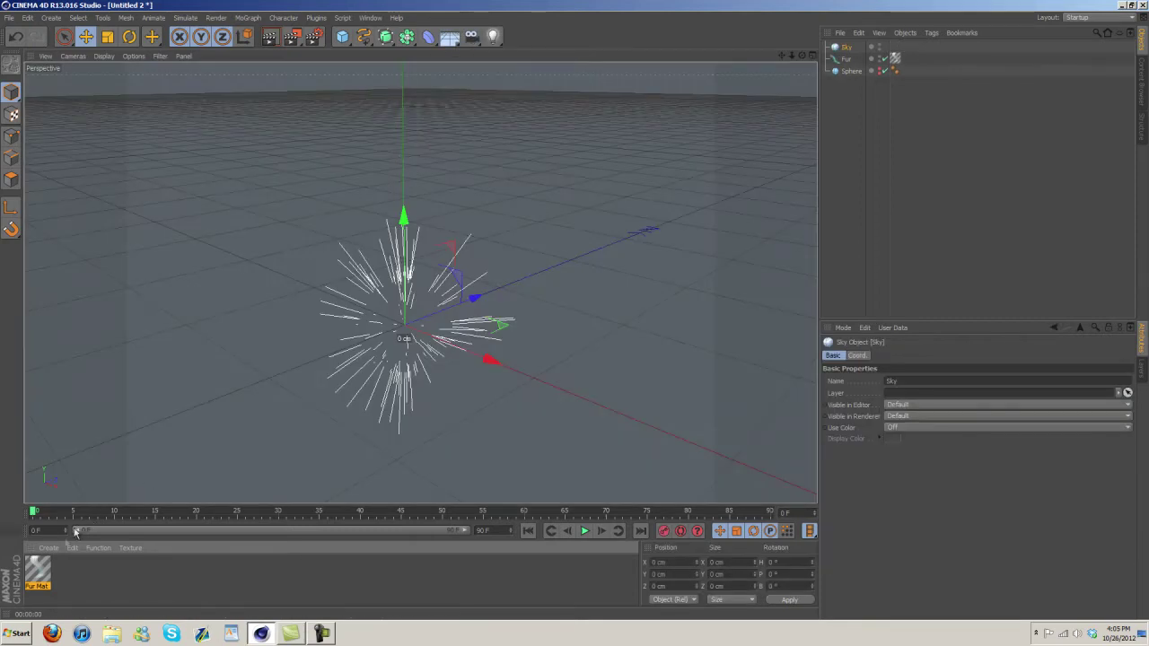
Create a new material Mat with specular off and a dark grey colour.
click(48, 547)
click(79, 447)
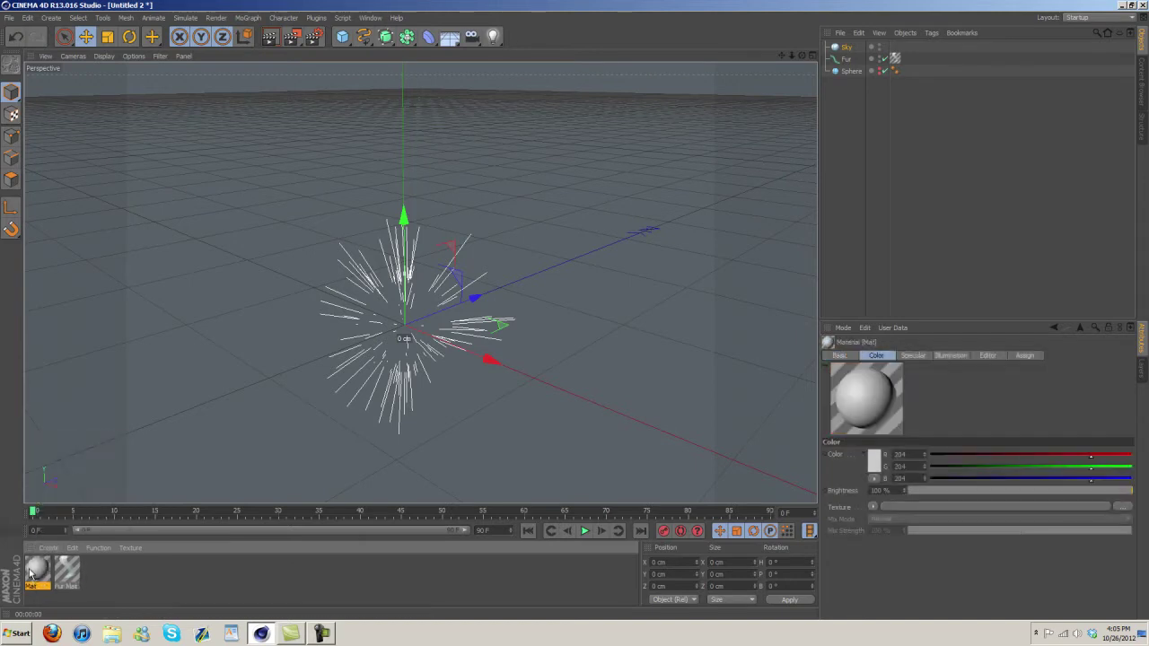
double_click(37, 569)
click(233, 314)
click(311, 129)
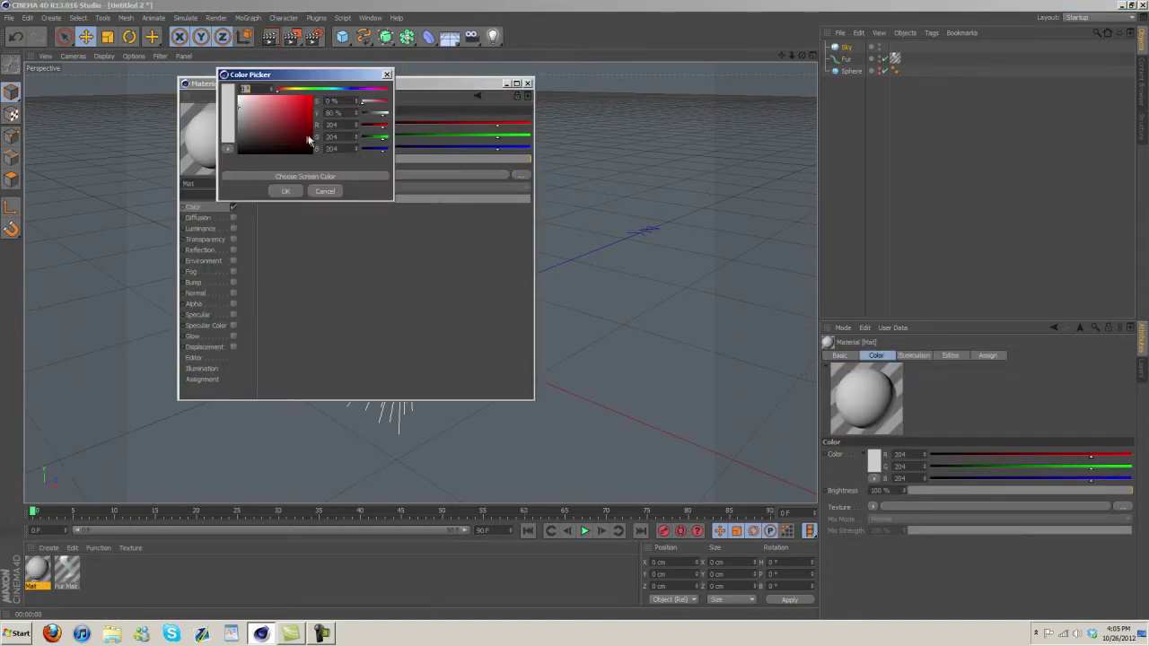
drag(237, 137, 238, 142)
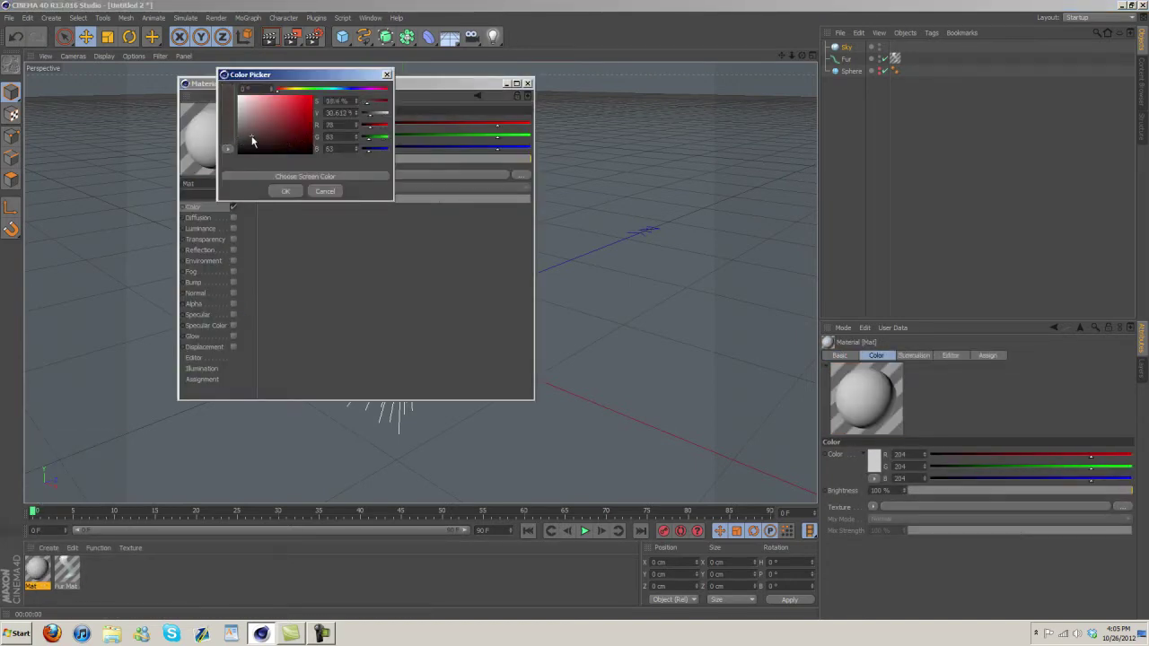
click(284, 191)
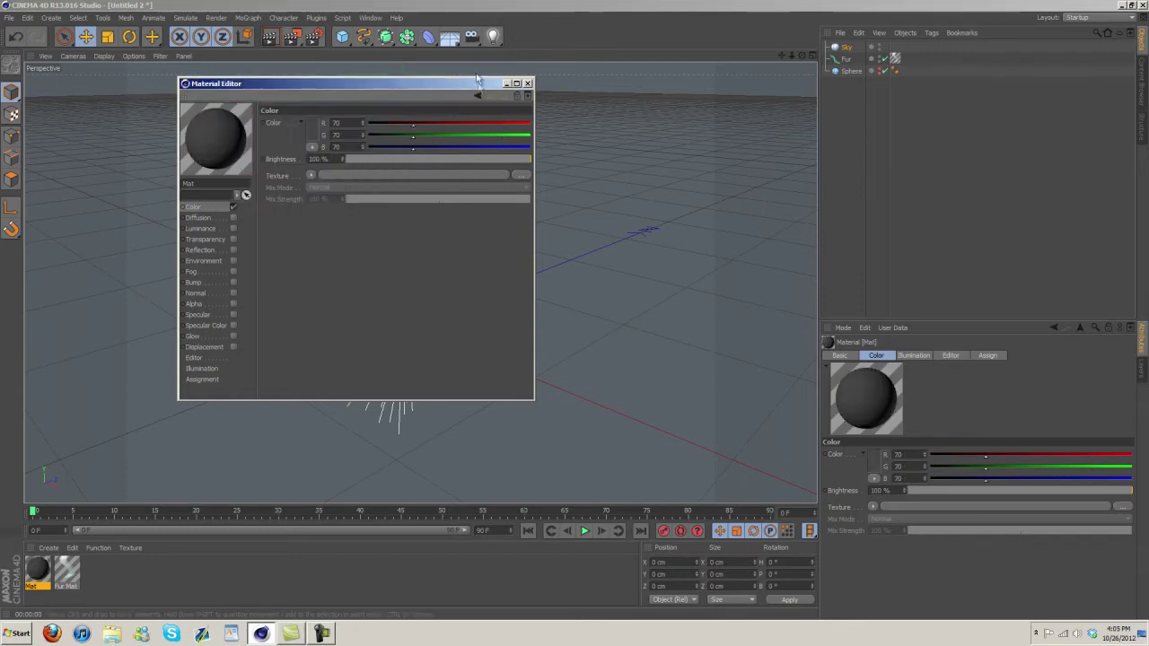
click(527, 82)
Apply Mat to the Sky and render a preview.
drag(37, 567, 289, 423)
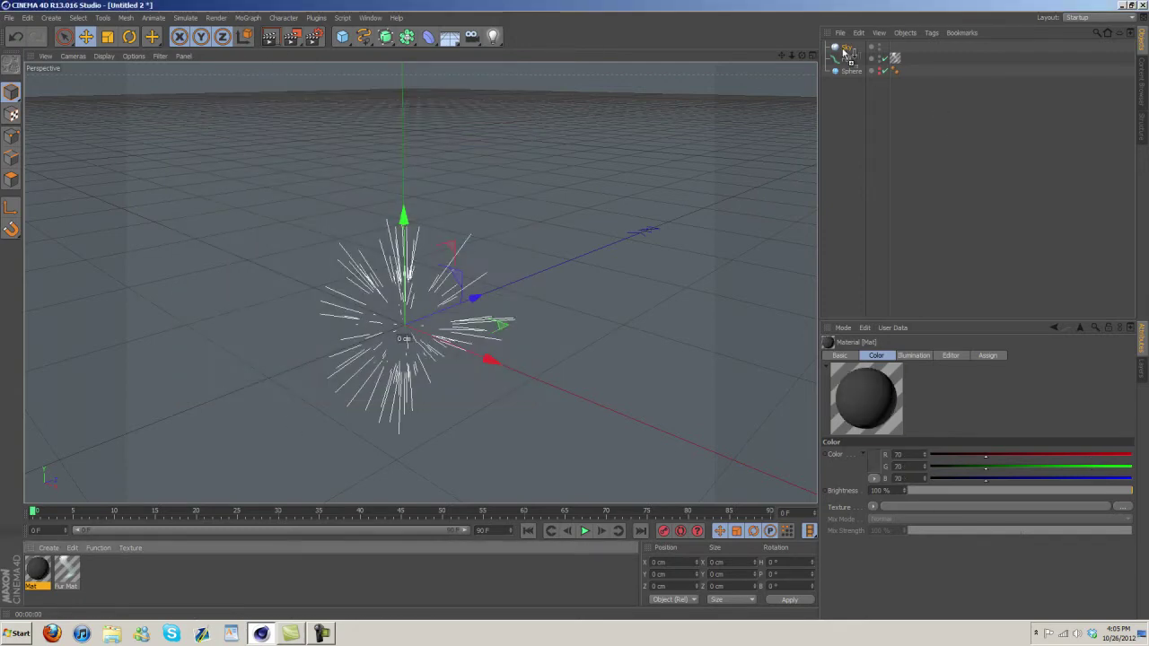
drag(847, 52, 845, 47)
key(ctrl+r)
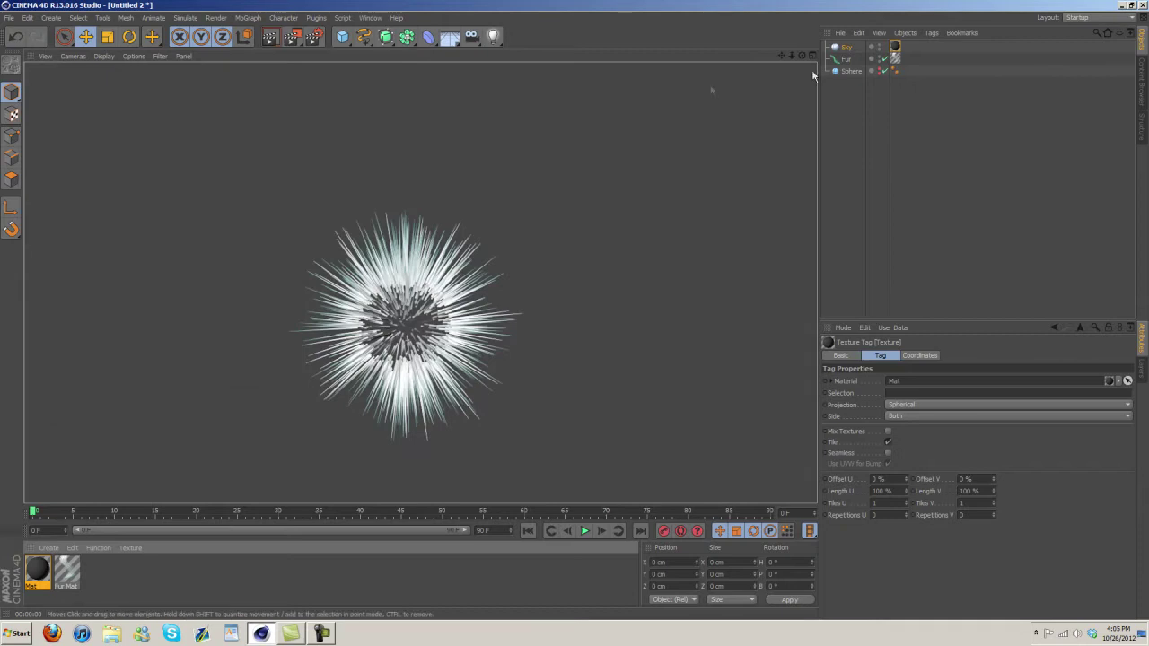
right_click(849, 48)
mouse_move(887, 56)
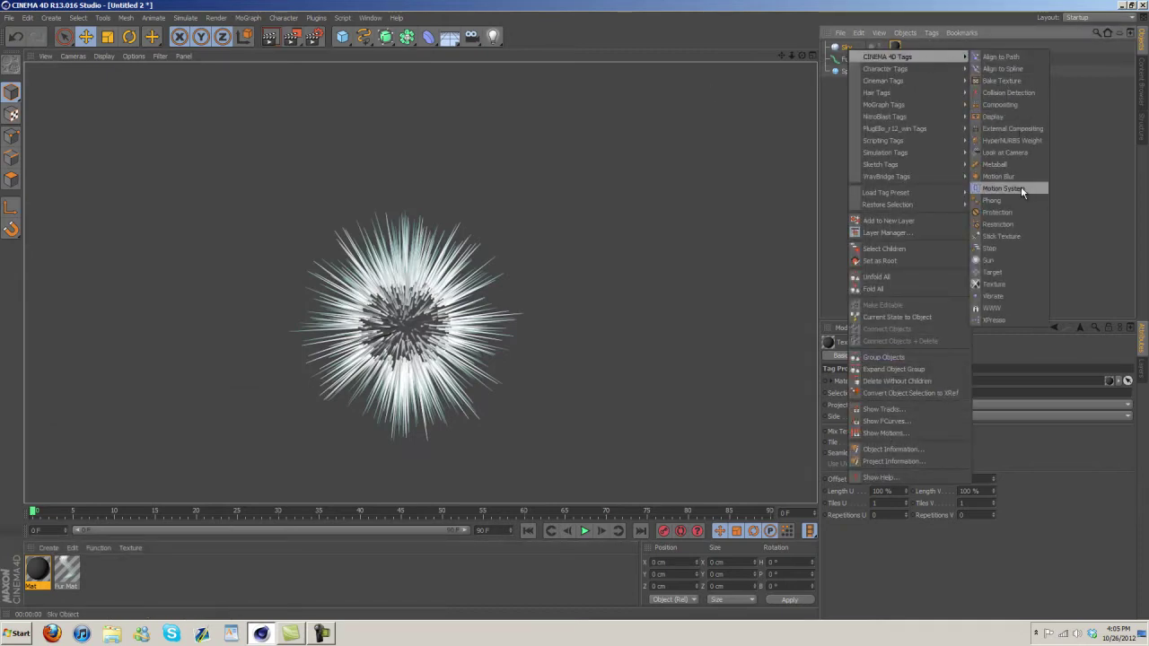
Add a Compositing tag to the Sky with Seen by Camera off, then render.
click(1000, 105)
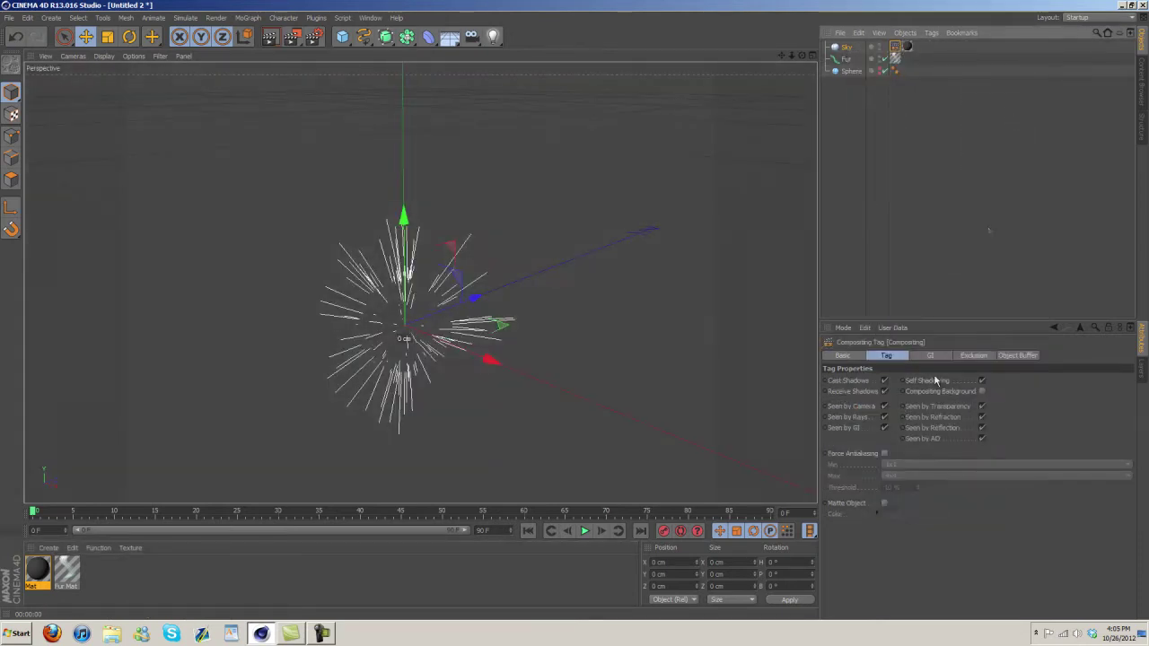
click(889, 407)
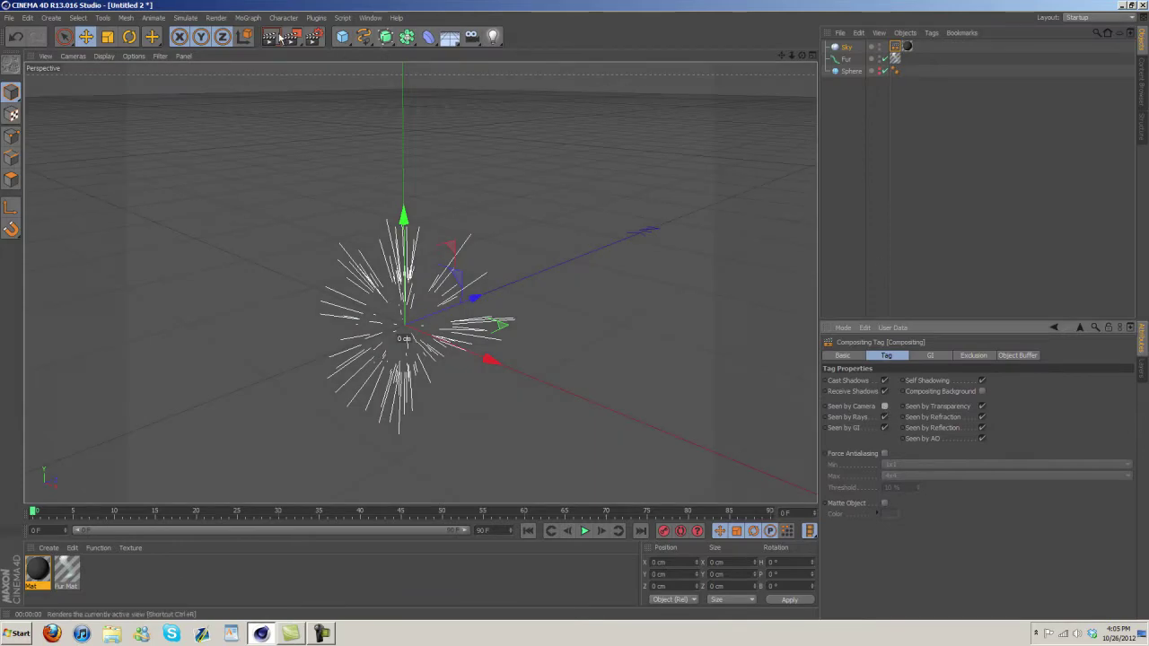
key(ctrl+r)
In germpart 2, inspect the sky's texture tag and Mat.1's colour values.
click(372, 18)
click(395, 269)
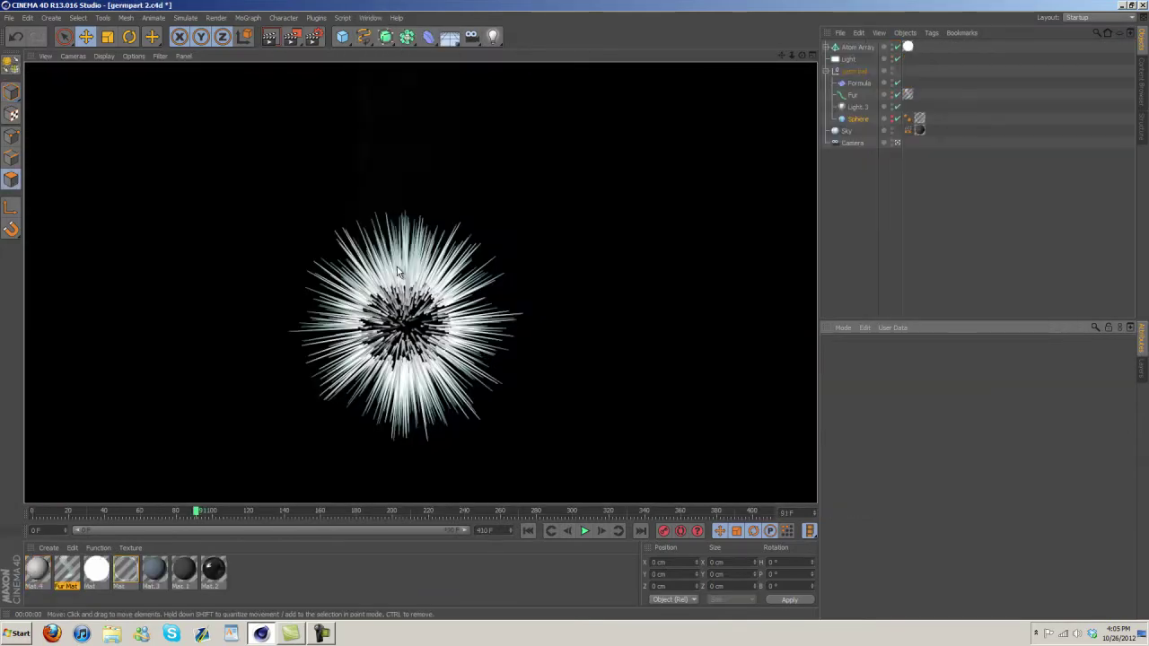
click(920, 130)
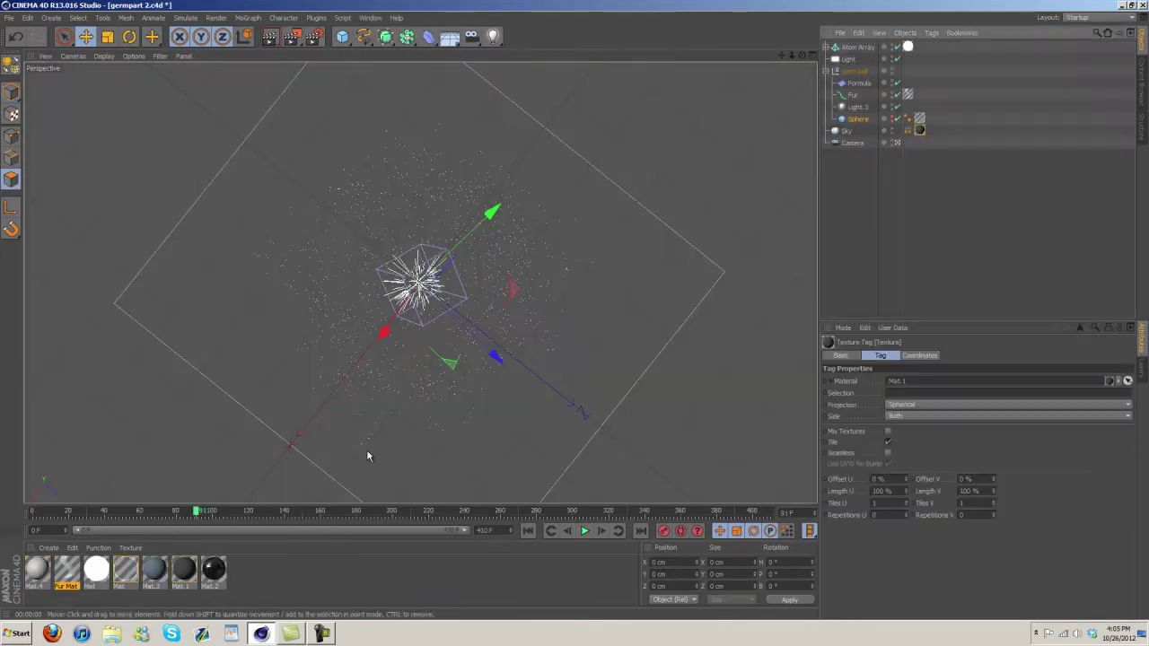
double_click(183, 569)
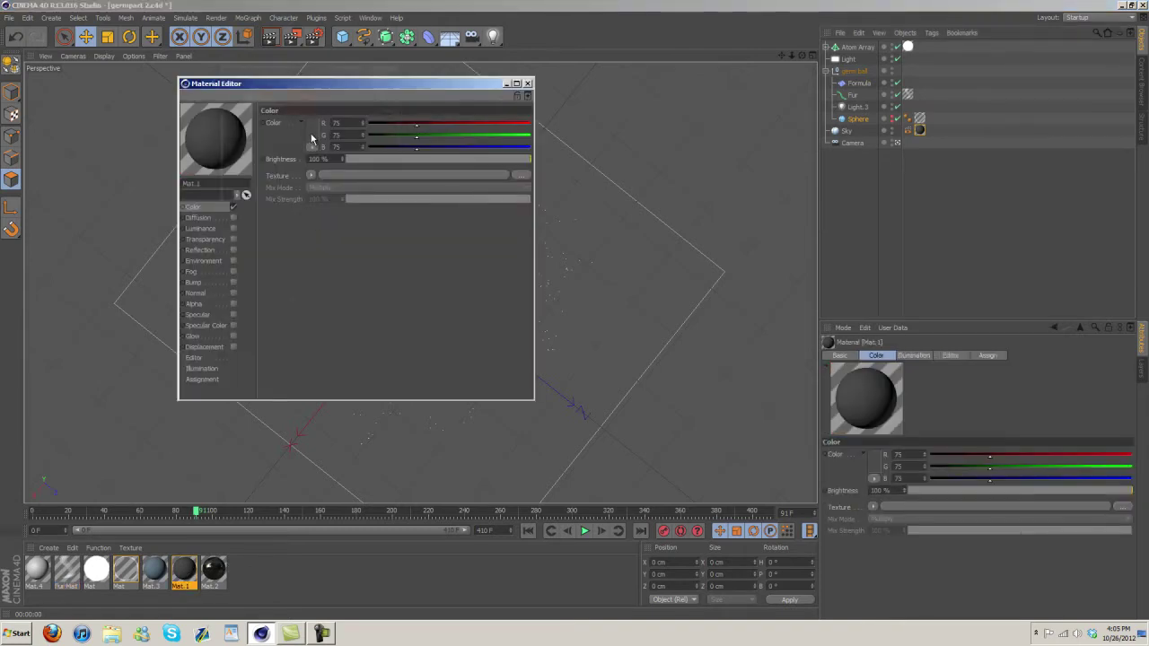
click(312, 145)
click(288, 187)
click(528, 83)
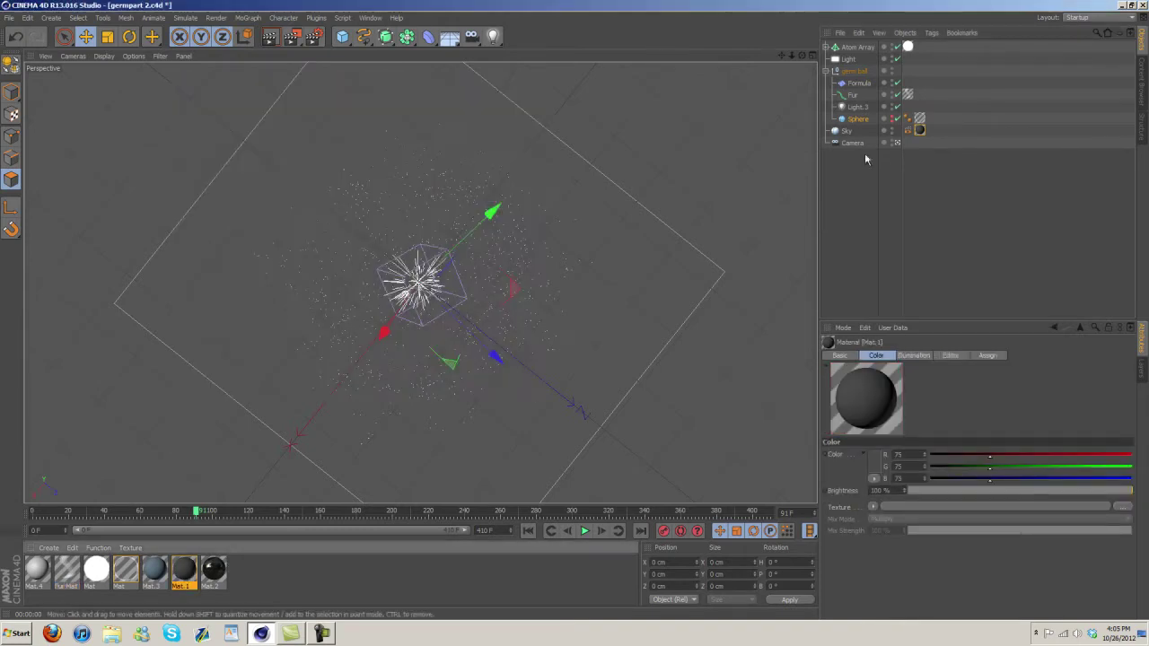
Review Light.3's Details, Project and Lens settings, then return to Untitled 2.
click(857, 107)
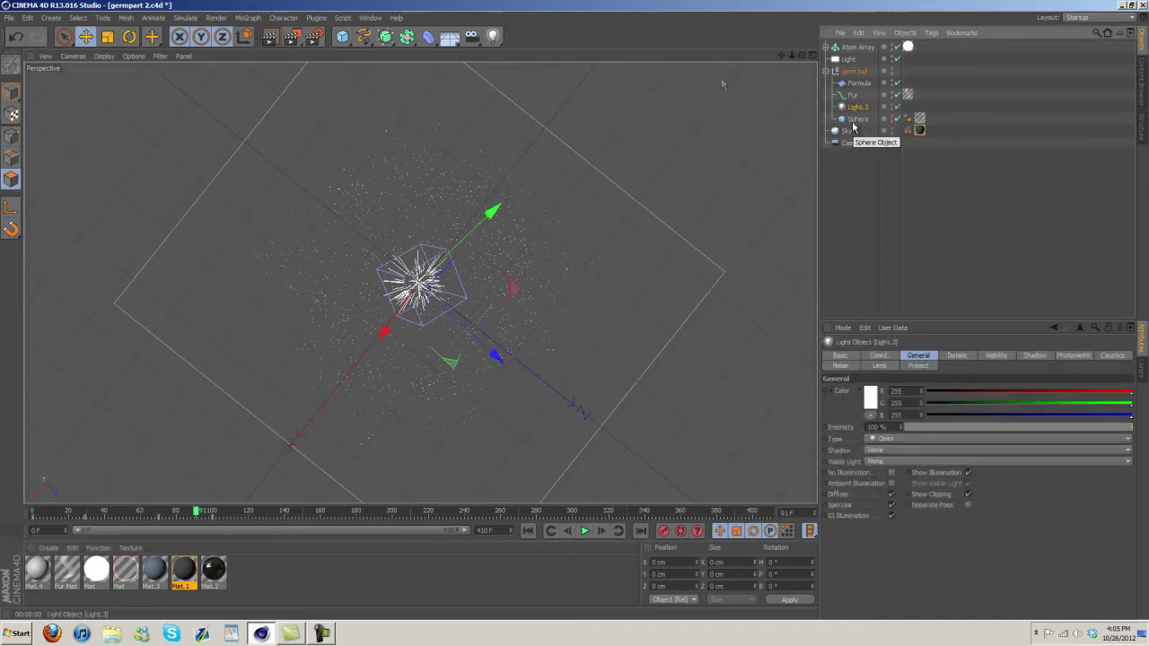
click(366, 25)
click(400, 262)
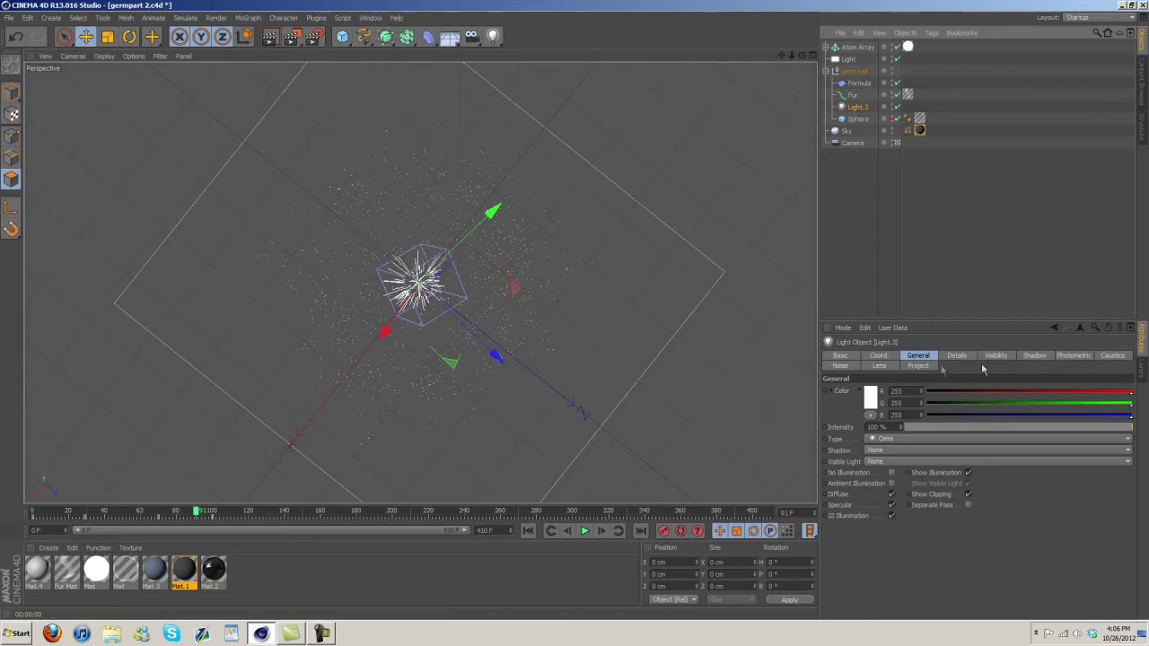
click(957, 355)
click(918, 366)
click(878, 367)
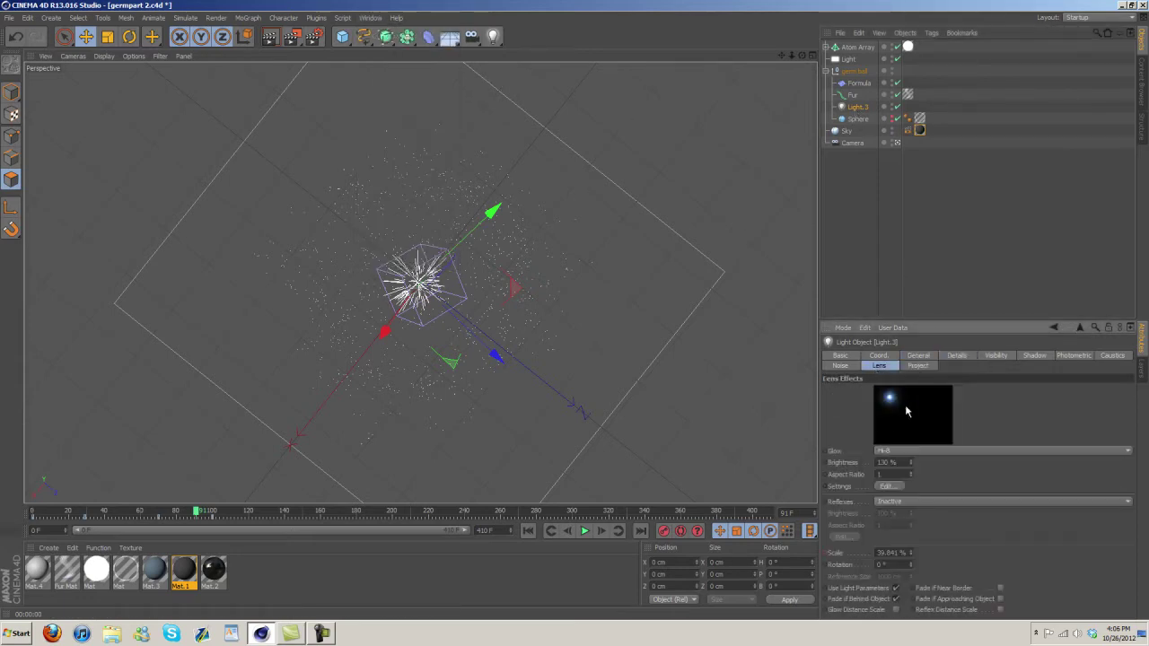
click(362, 18)
click(404, 256)
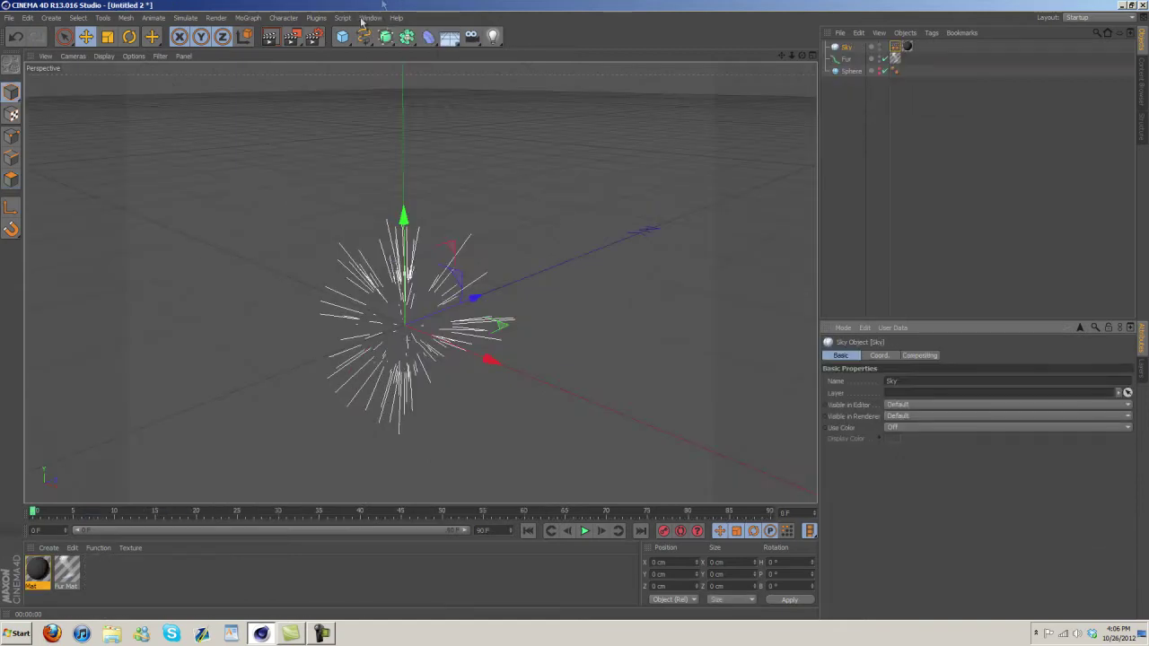
Add a light with a Hi-8 glow, render it, and compare the germ ball's glow.
drag(492, 36, 536, 50)
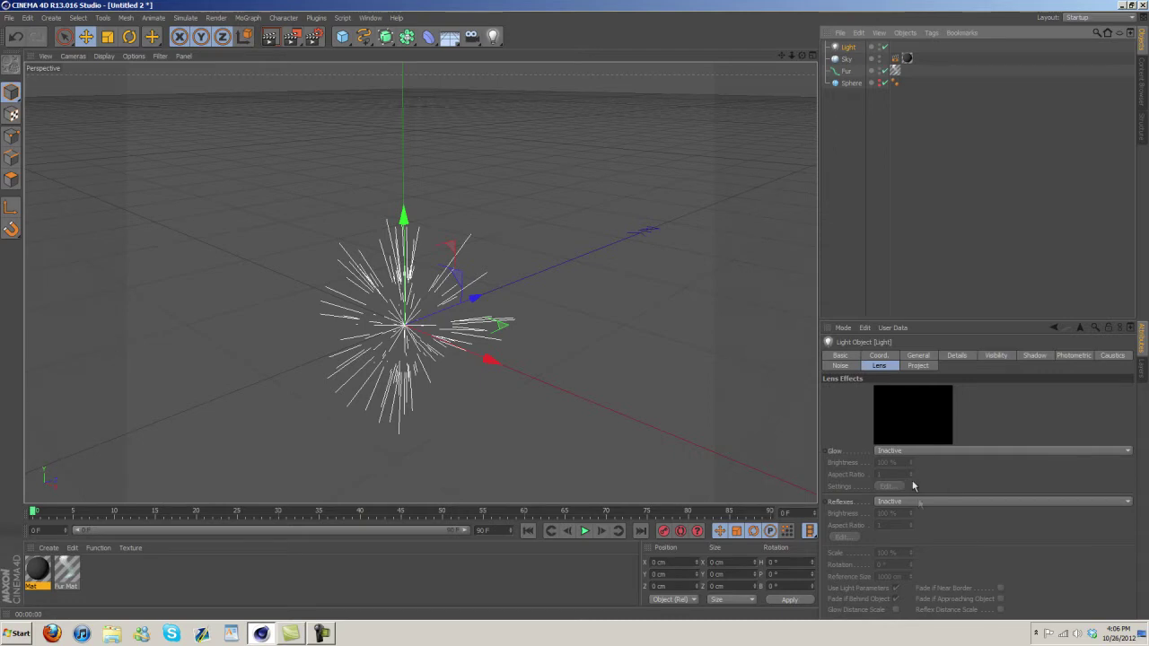
click(908, 451)
click(900, 241)
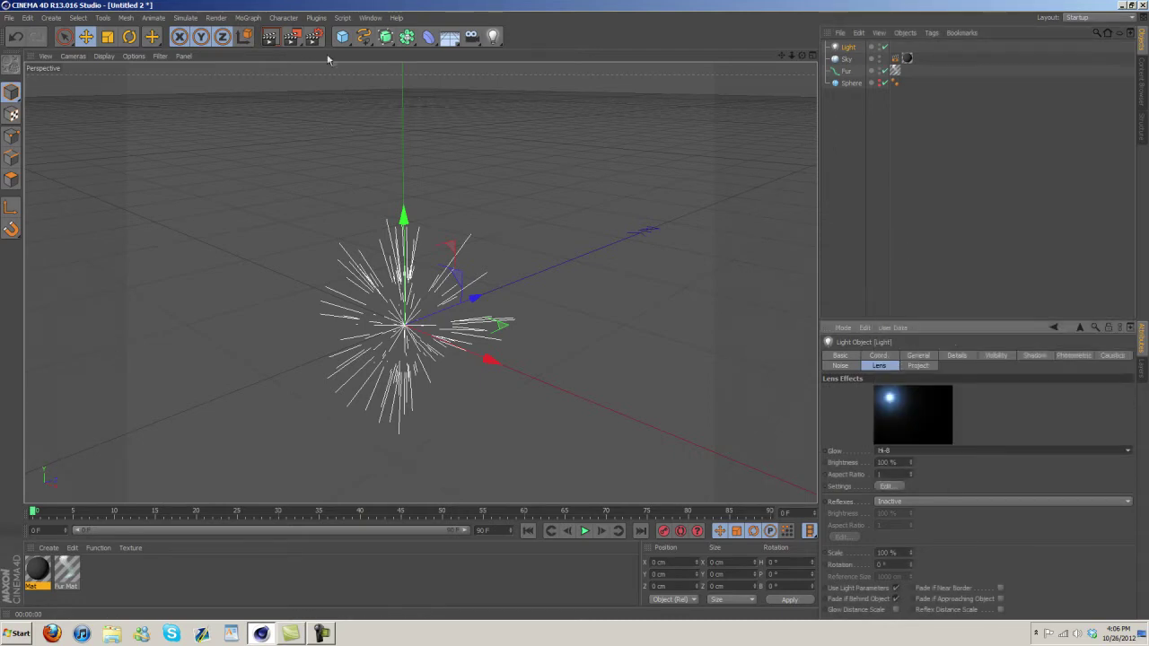
click(269, 36)
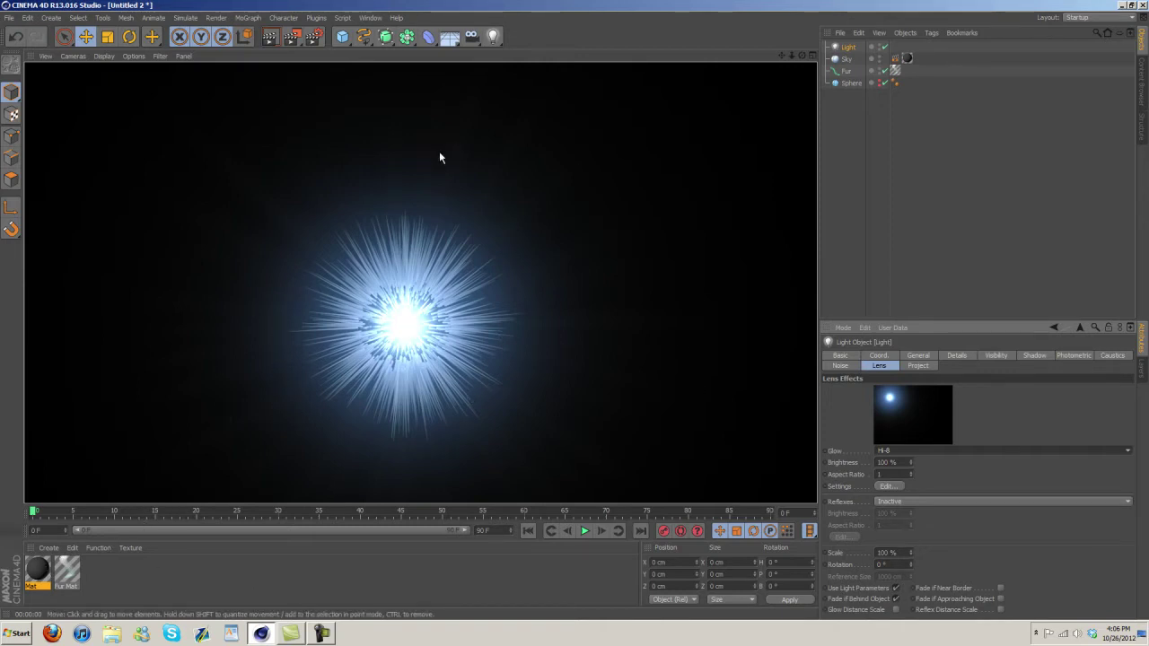
click(371, 17)
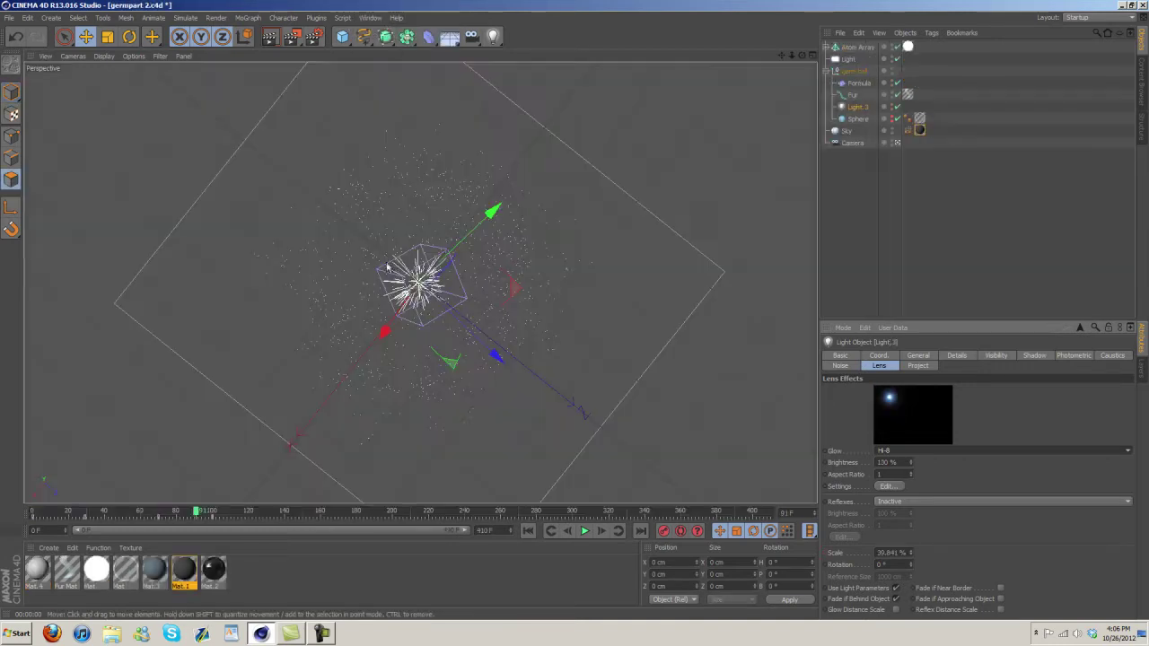
click(422, 258)
mouse_move(196, 511)
mouse_down()
mouse_move(386, 512)
mouse_move(36, 514)
mouse_move(205, 519)
mouse_up()
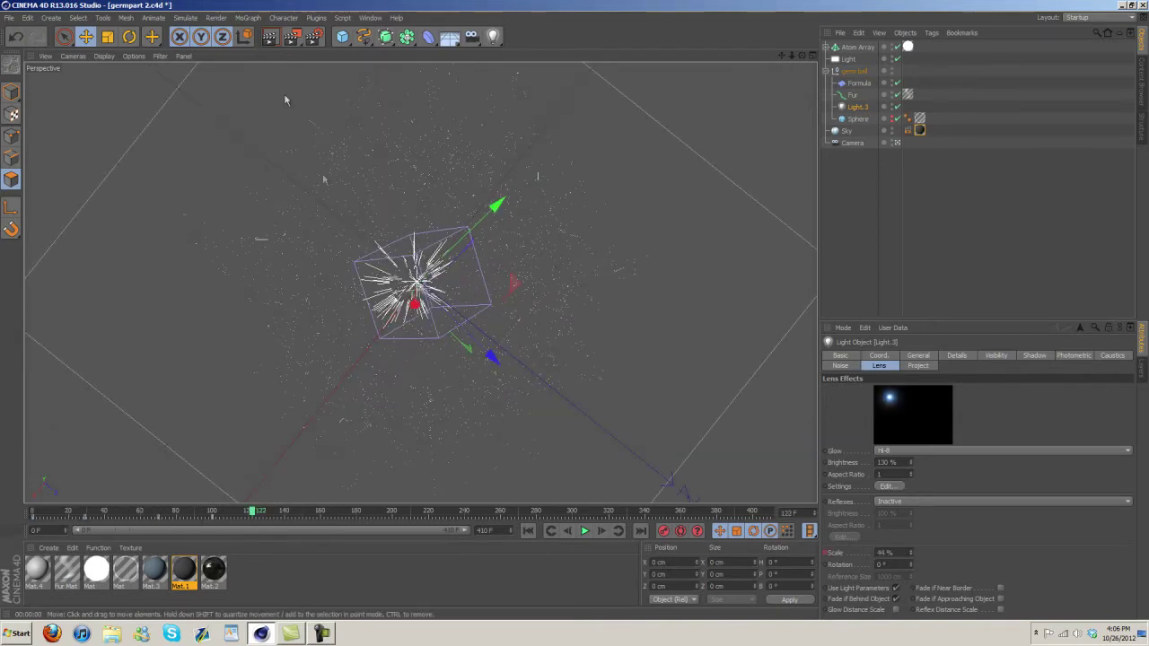
Set glow scale 44% and brightness 130%, render, then add a camera and view through it.
click(371, 17)
click(383, 260)
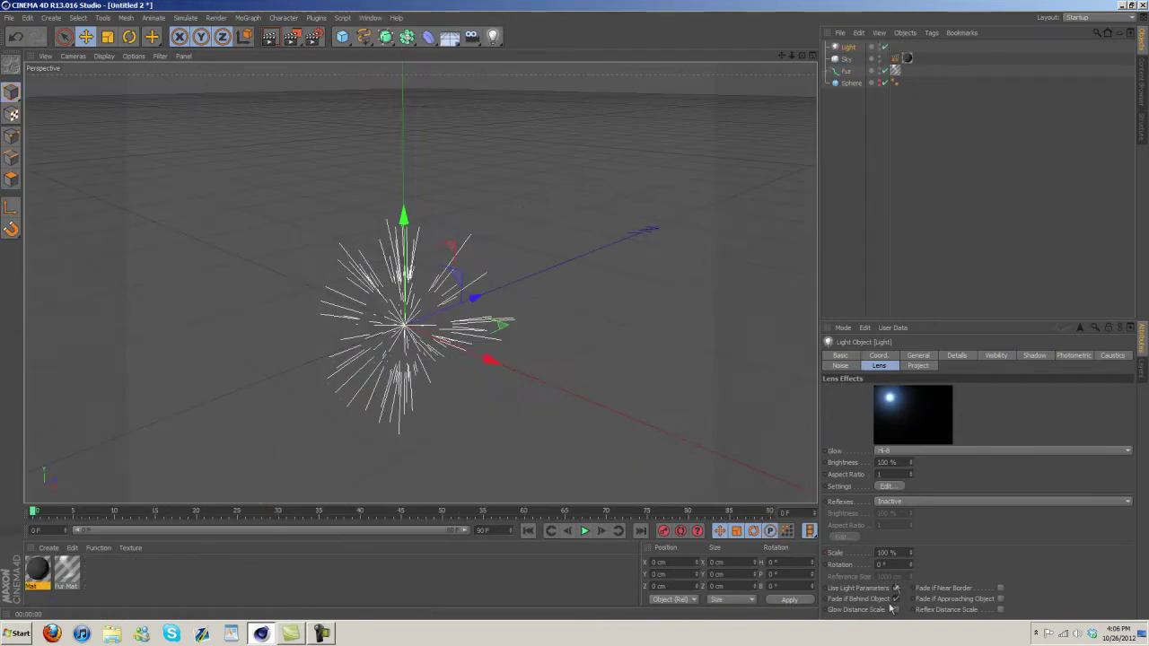
text(4)
key(Return)
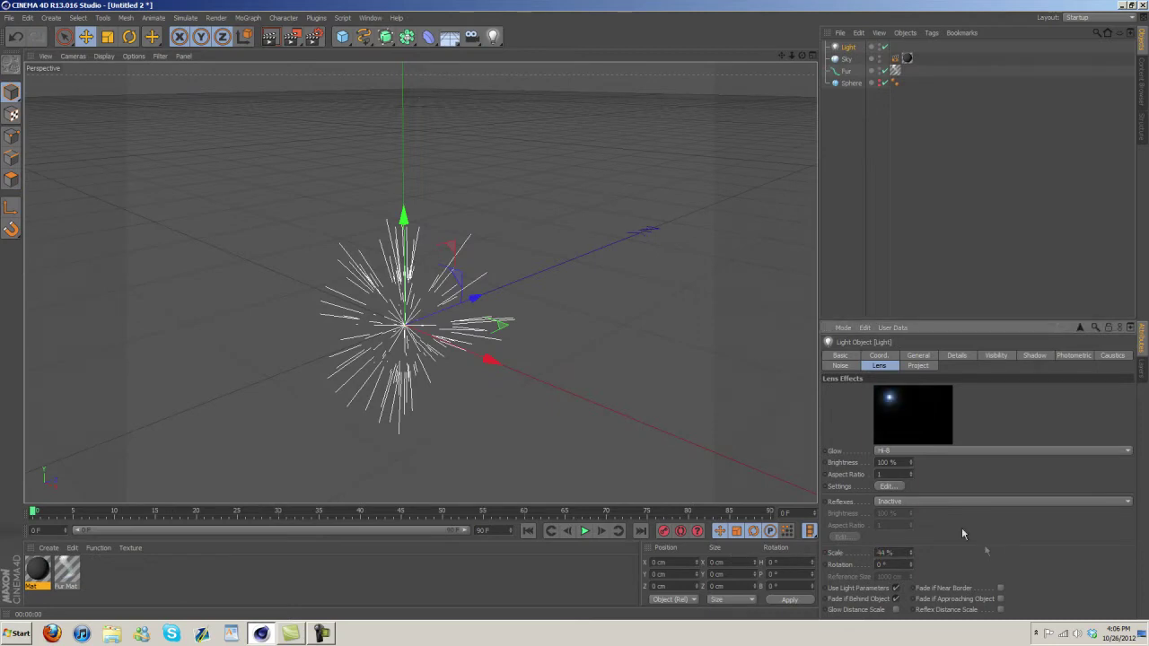
click(898, 462)
text(30)
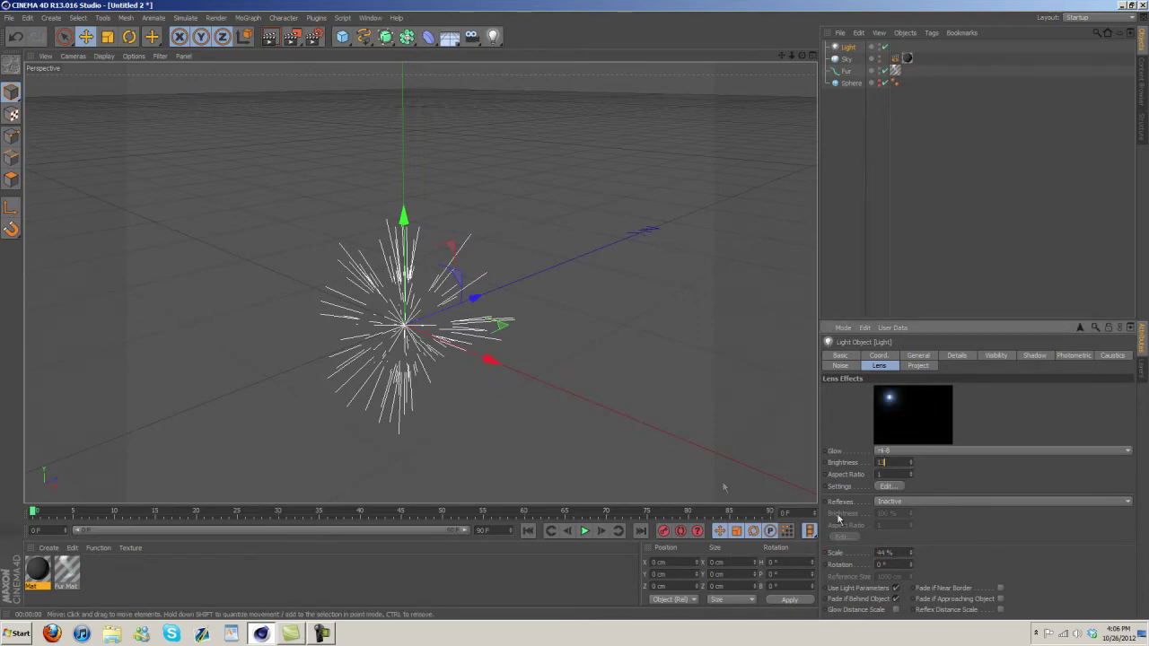
key(Return)
click(270, 36)
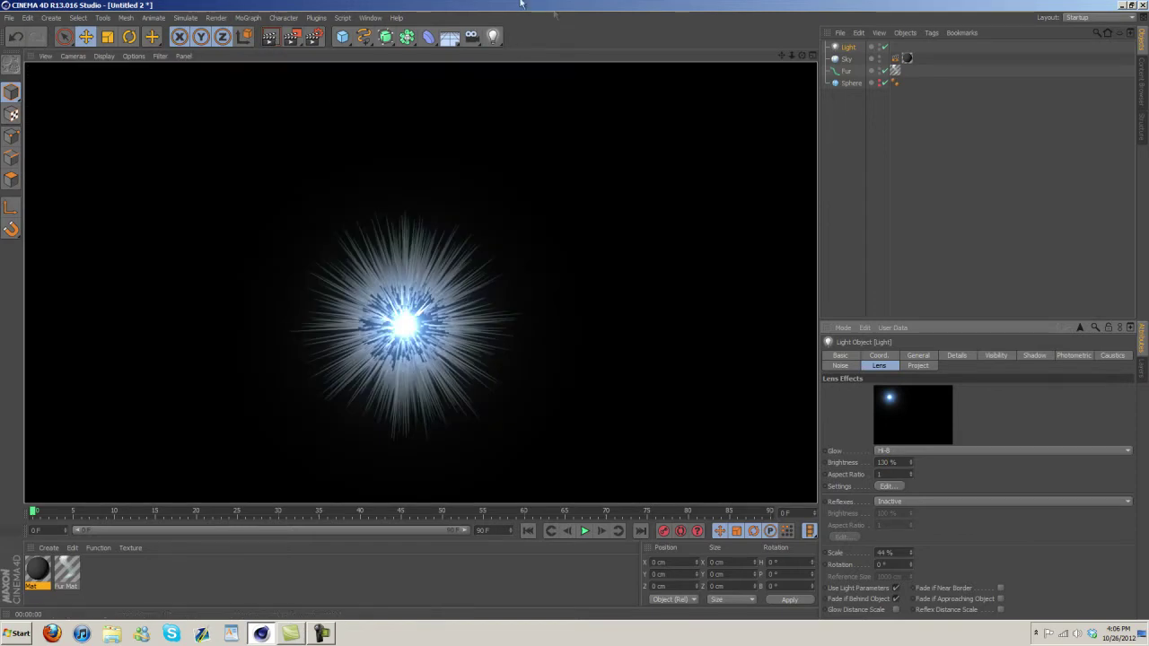
drag(471, 36, 512, 46)
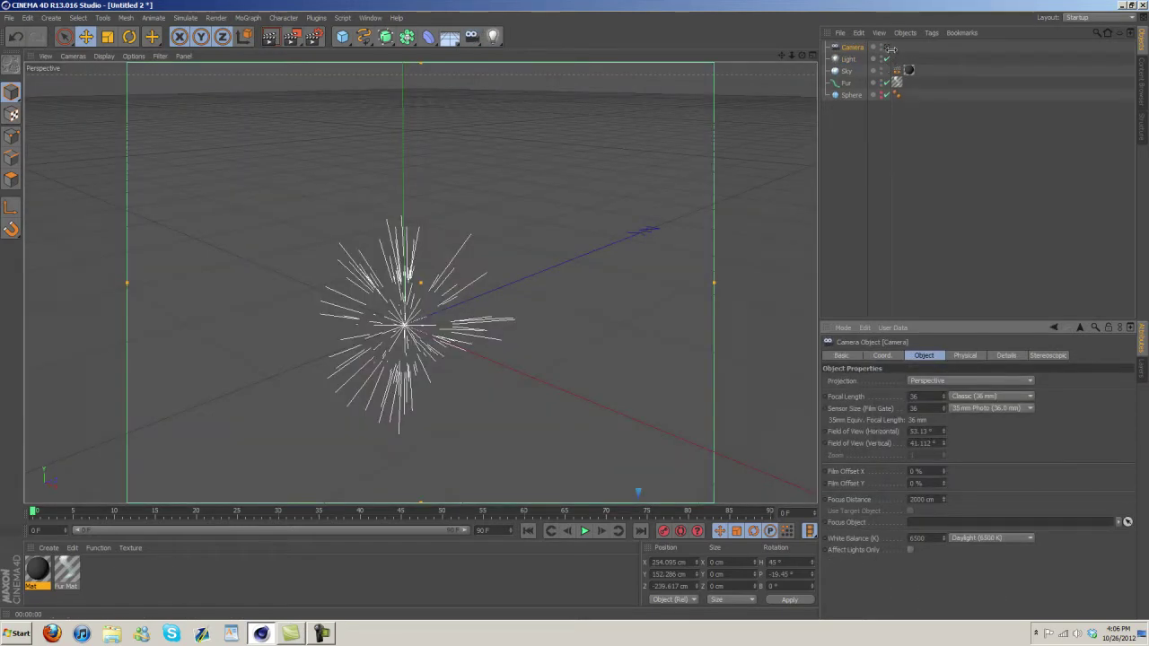
click(888, 48)
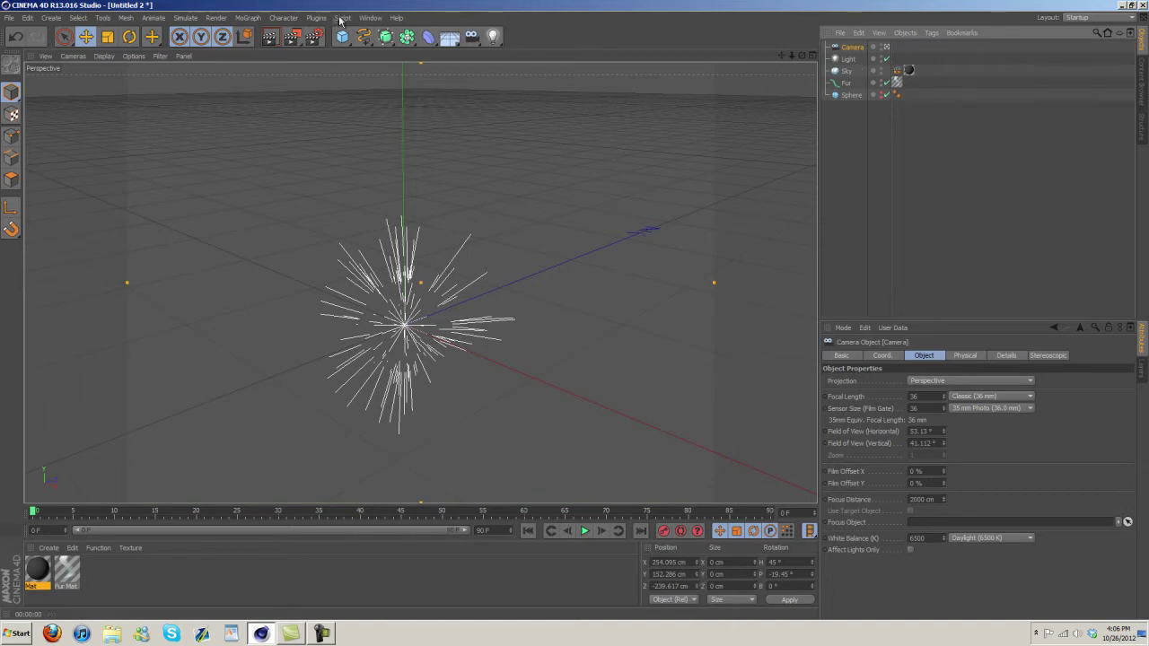
Set the render output resolution to 1280×720.
click(313, 36)
text(1280)
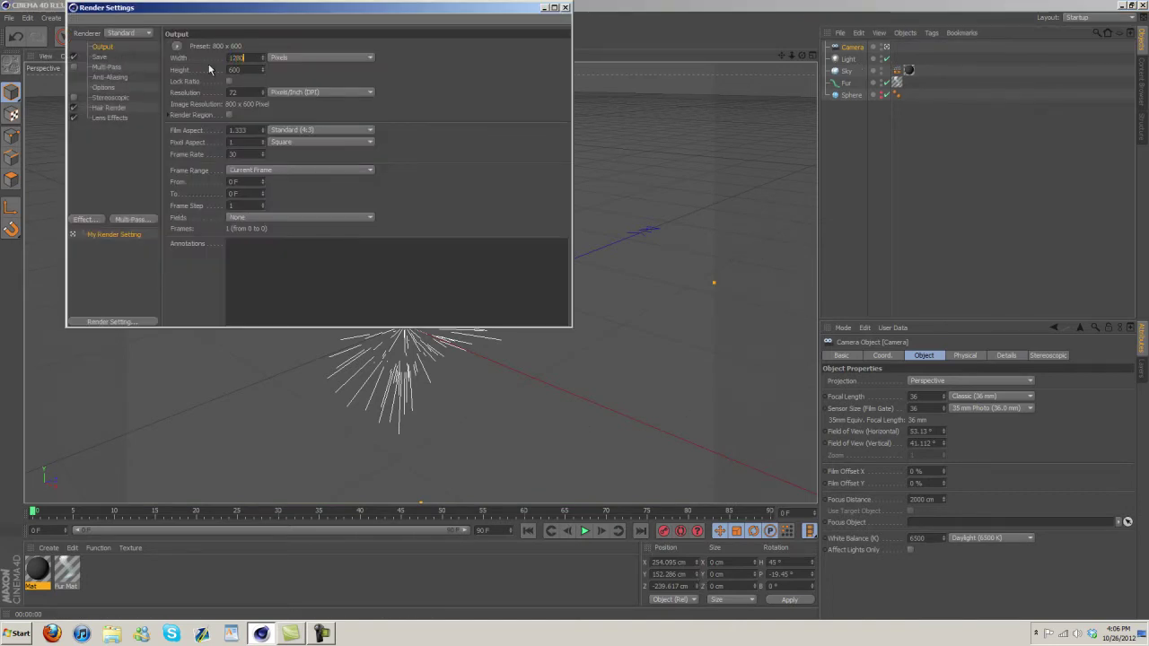
key(Tab)
text(20)
key(Return)
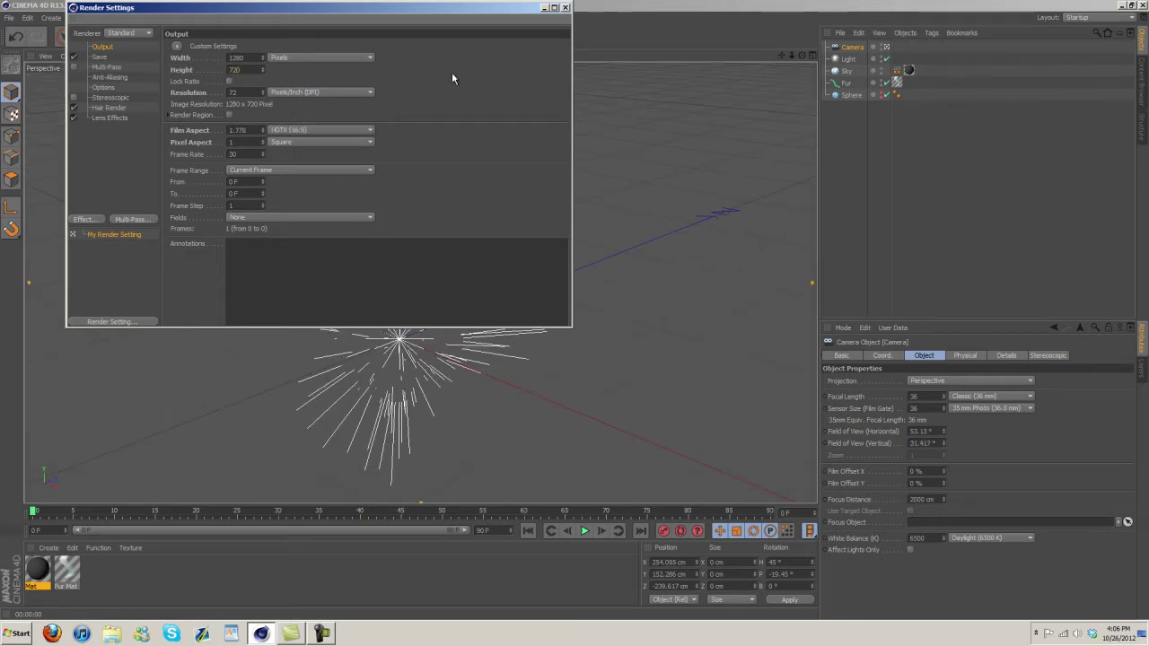
click(565, 7)
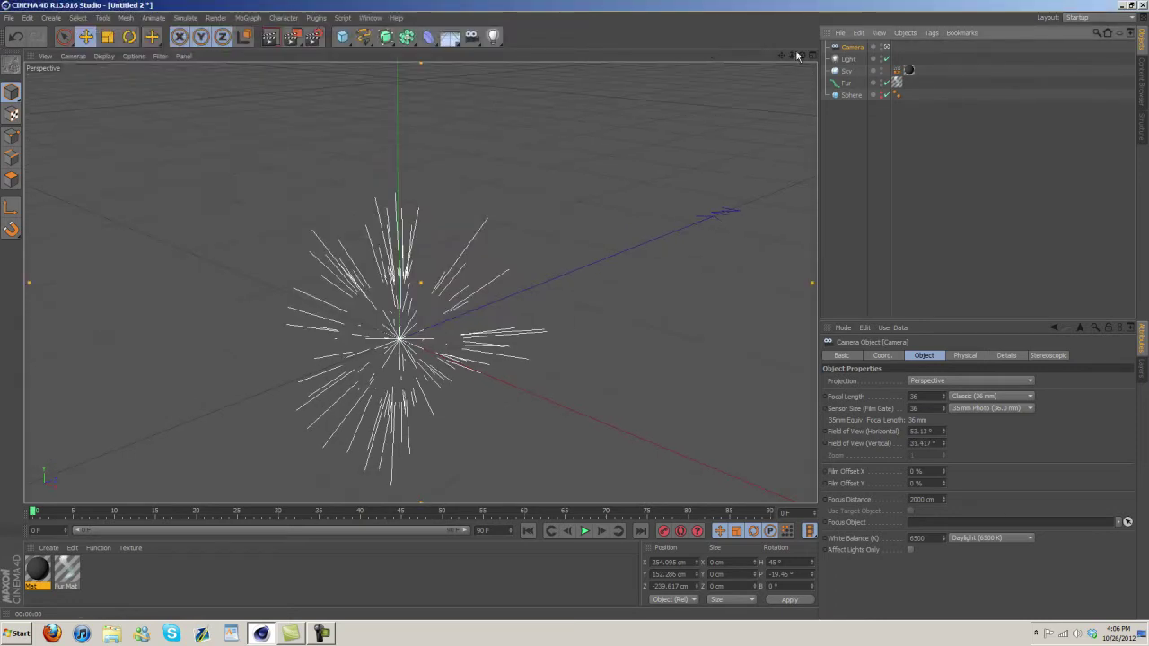
Pitch the camera to -90° over the centred fur ball and test-render it.
mouse_move(797, 55)
mouse_down()
mouse_move(575, 314)
mouse_move(756, 59)
mouse_up()
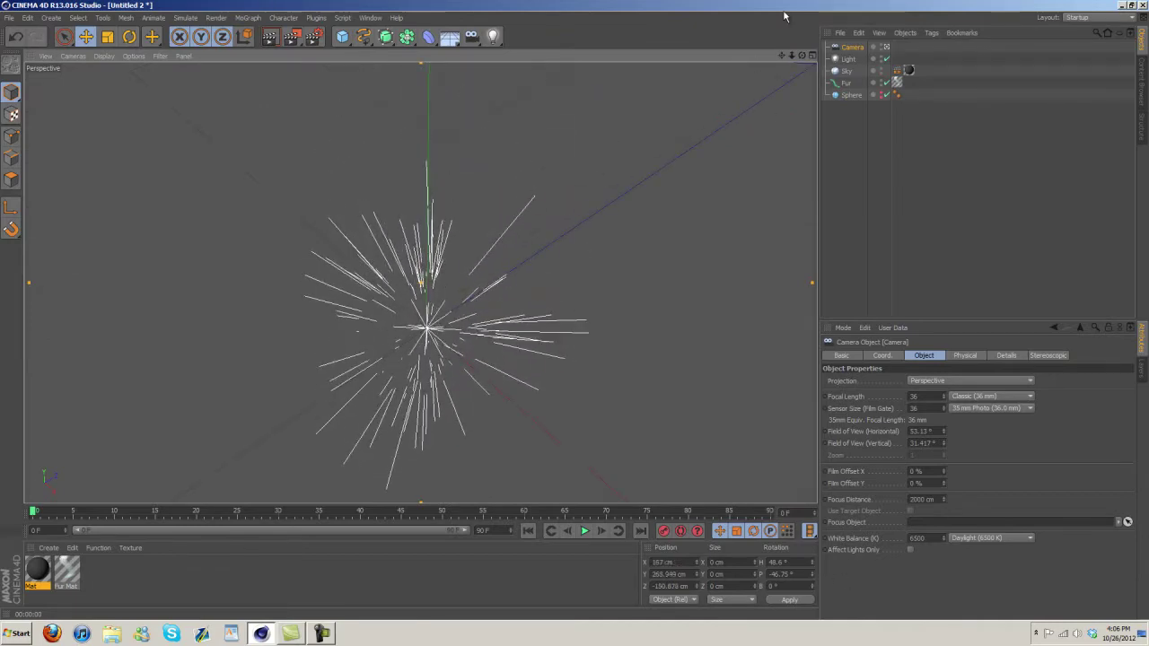
drag(804, 58, 575, 311)
mouse_move(781, 56)
mouse_down()
mouse_move(576, 316)
mouse_move(467, 564)
mouse_up()
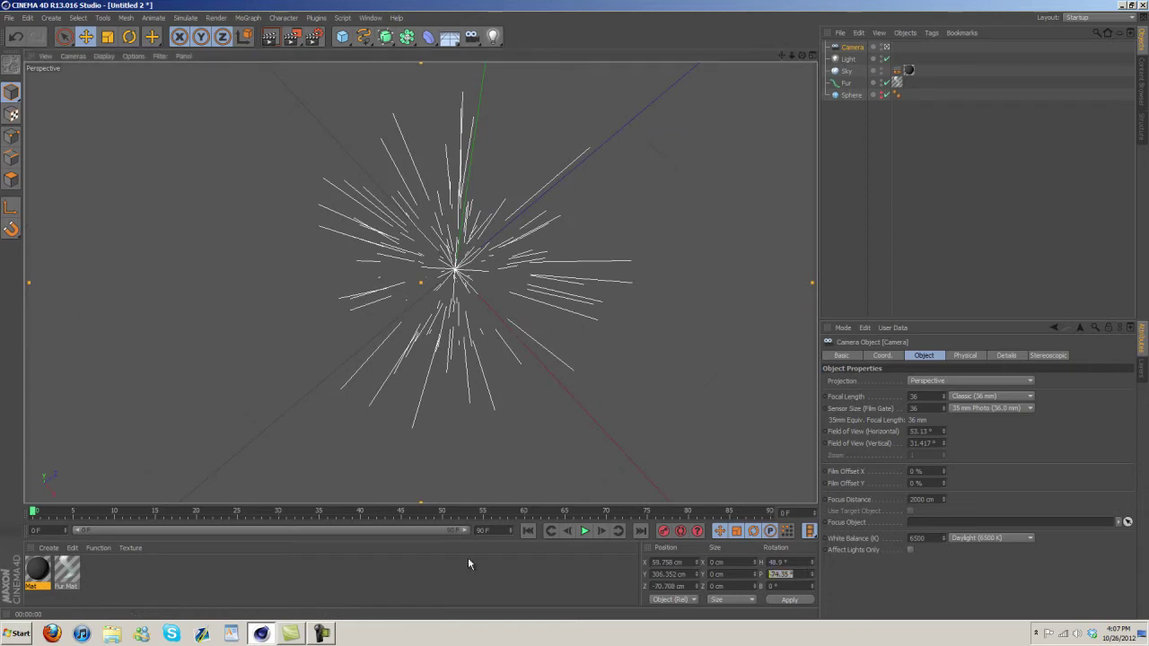
click(787, 601)
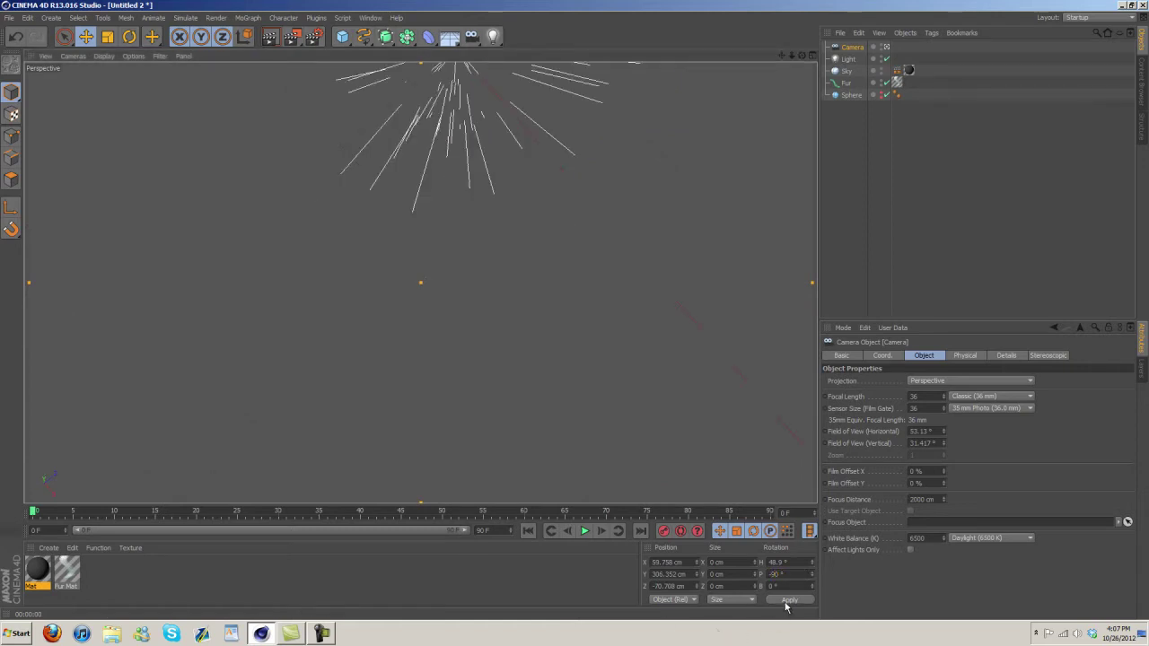
drag(574, 318, 575, 313)
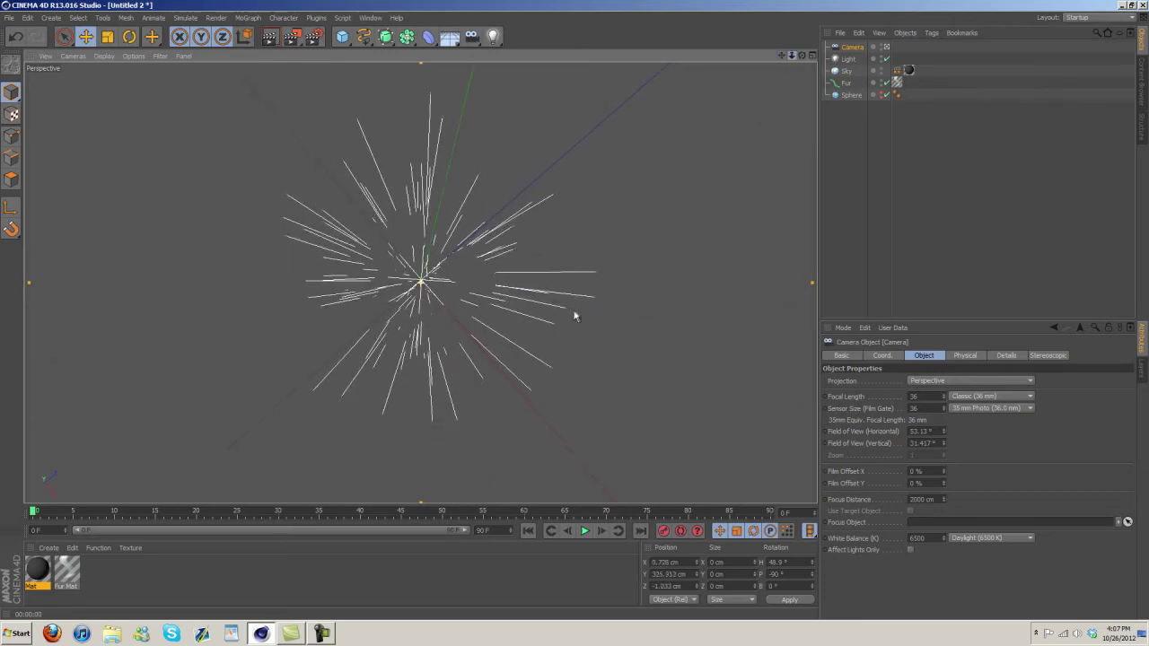
scroll(574, 314, down, 2)
click(289, 38)
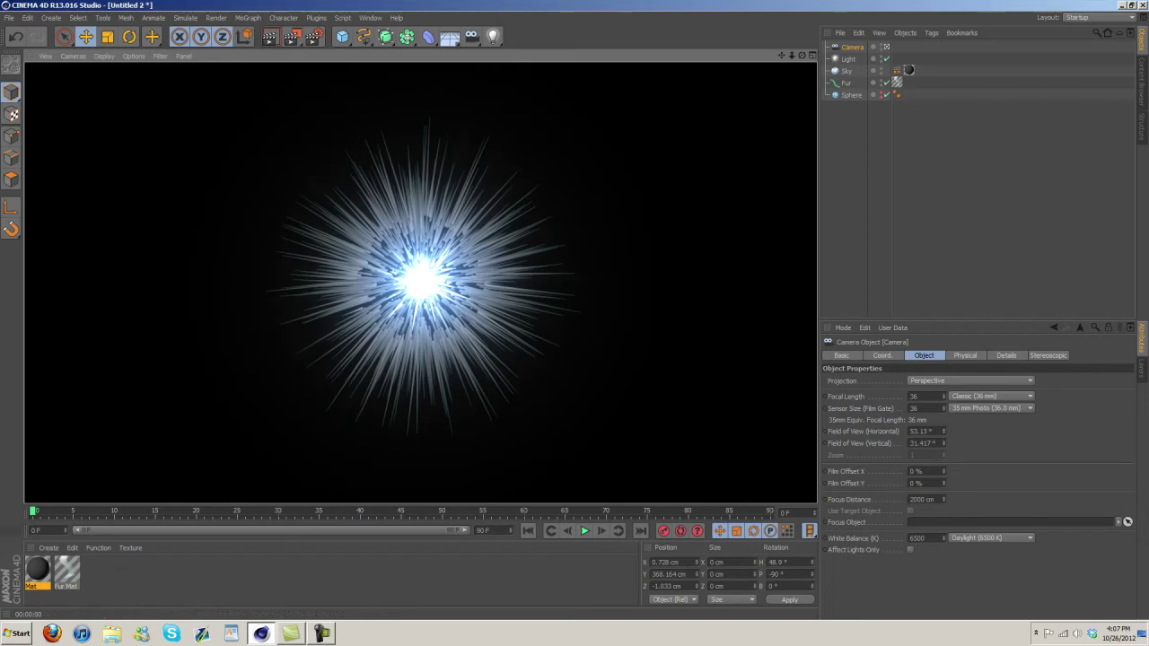
click(323, 634)
click(739, 452)
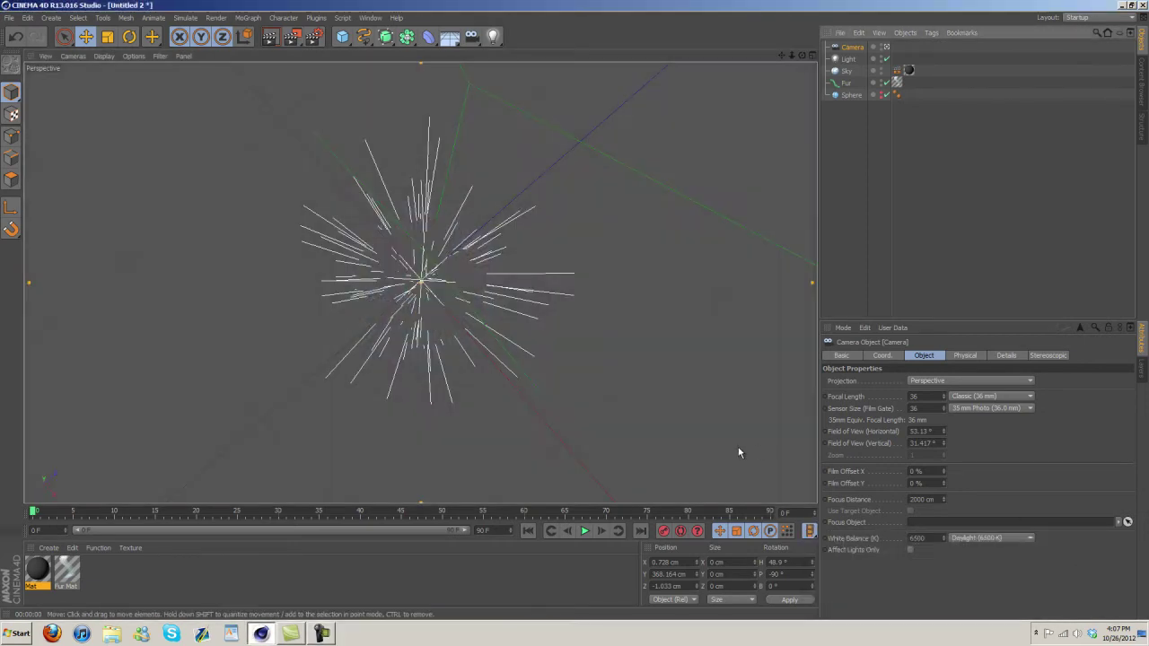
Dolly the camera back to about 732 cm above the fur ball, test-rendering the glow.
click(270, 40)
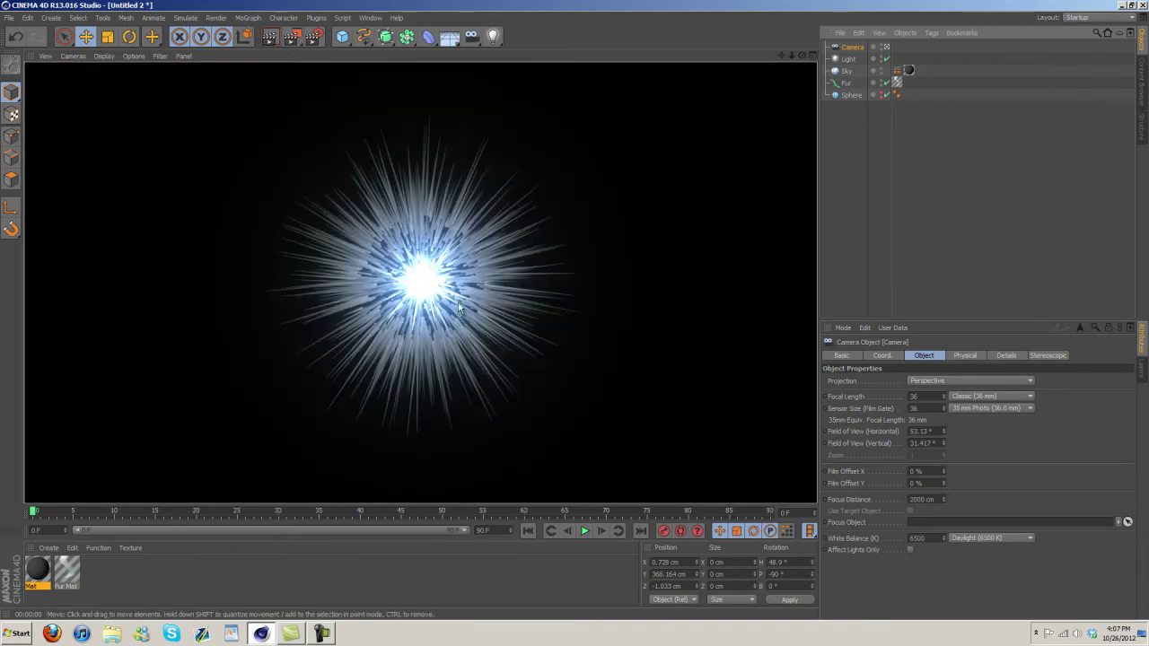
click(848, 52)
scroll(574, 309, down, 3)
scroll(573, 309, down, 3)
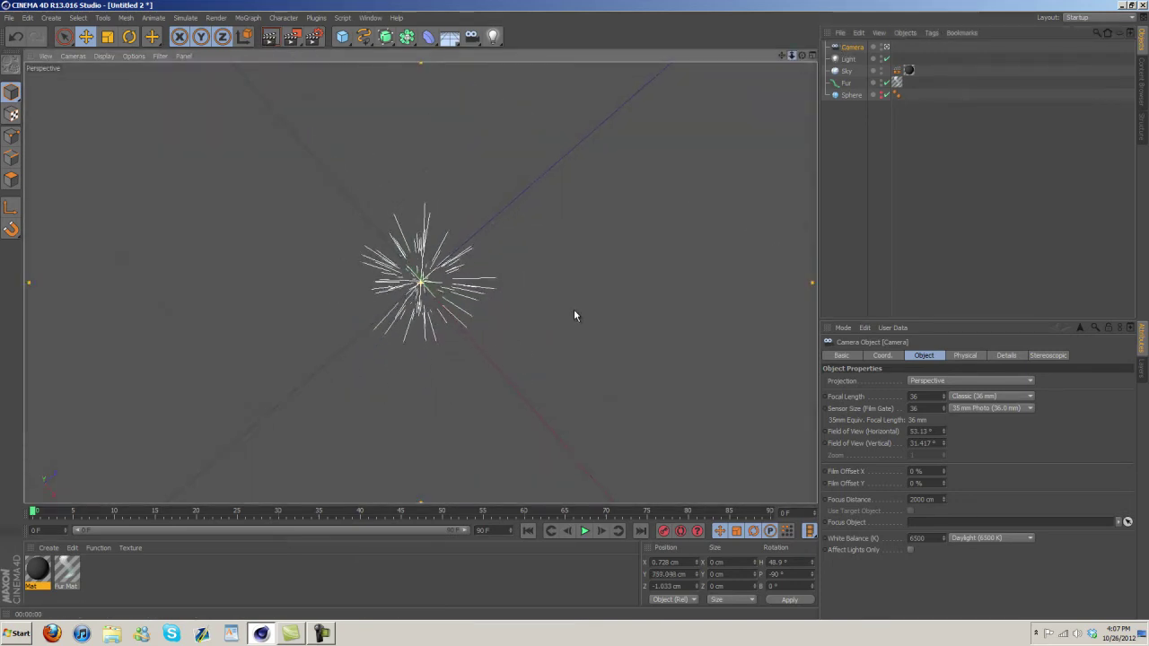
scroll(576, 314, down, 1)
click(269, 36)
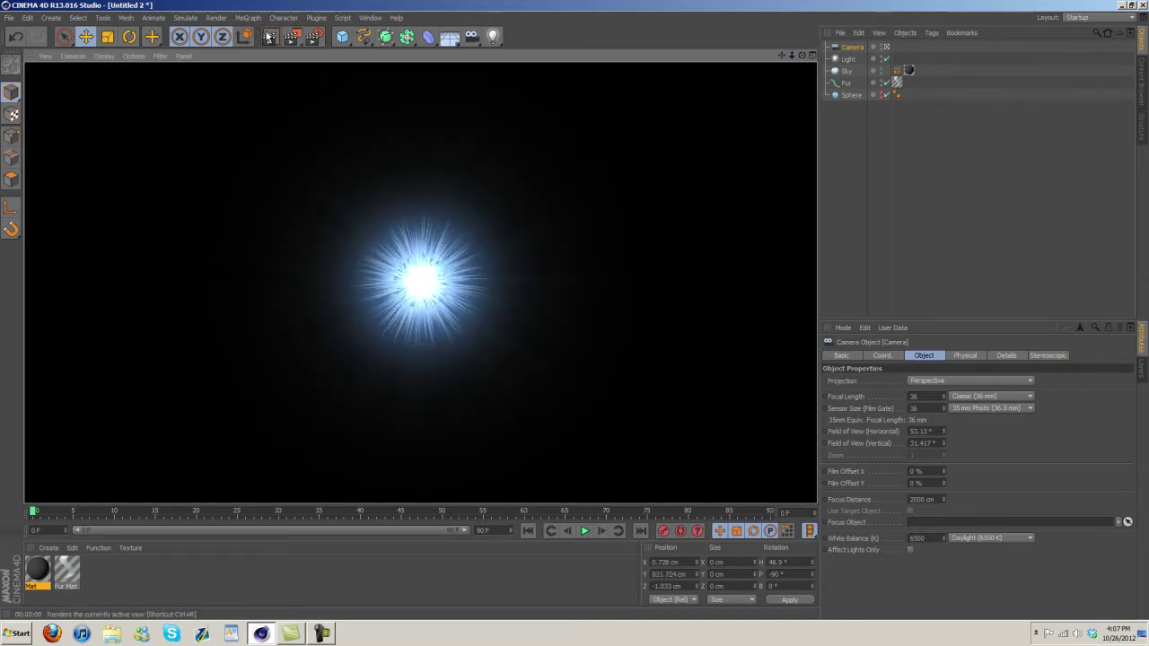
scroll(574, 309, up, 1)
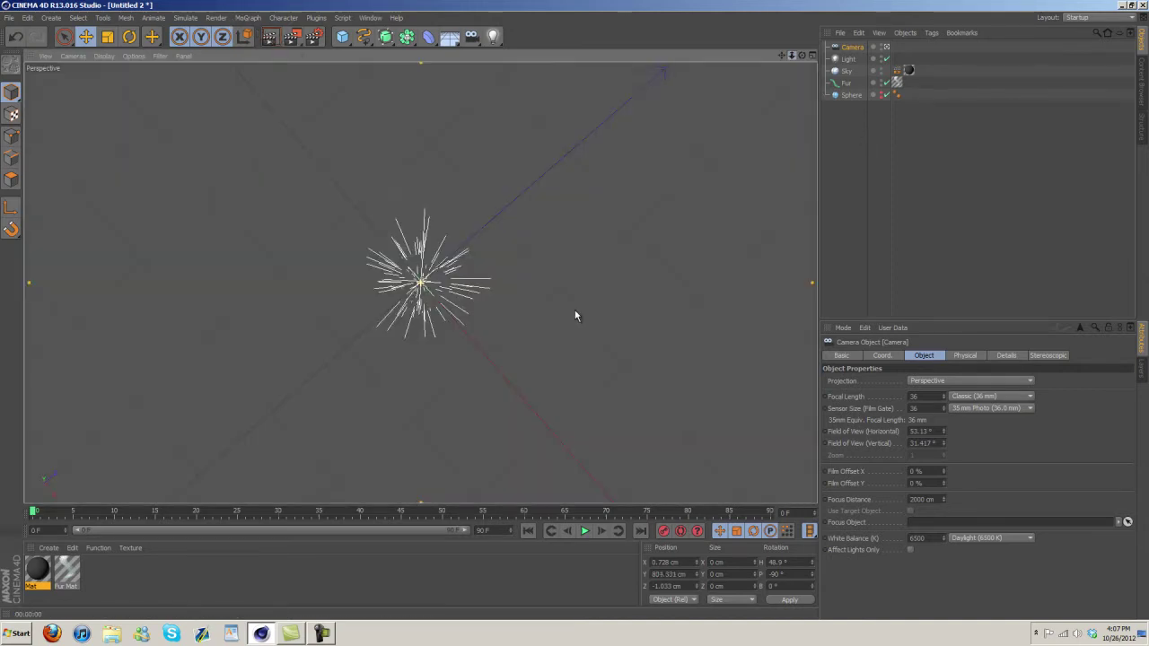
scroll(574, 309, up, 1)
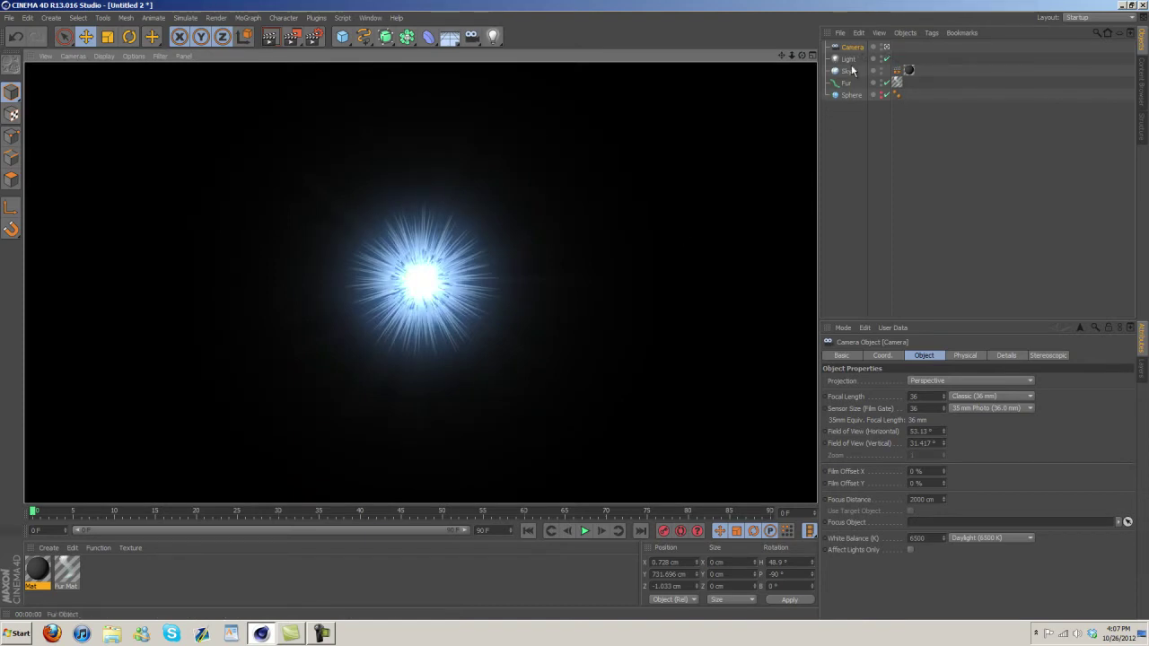
Switch to germpart 2, render it and inspect its Atom Array and inner Platonic.
click(370, 17)
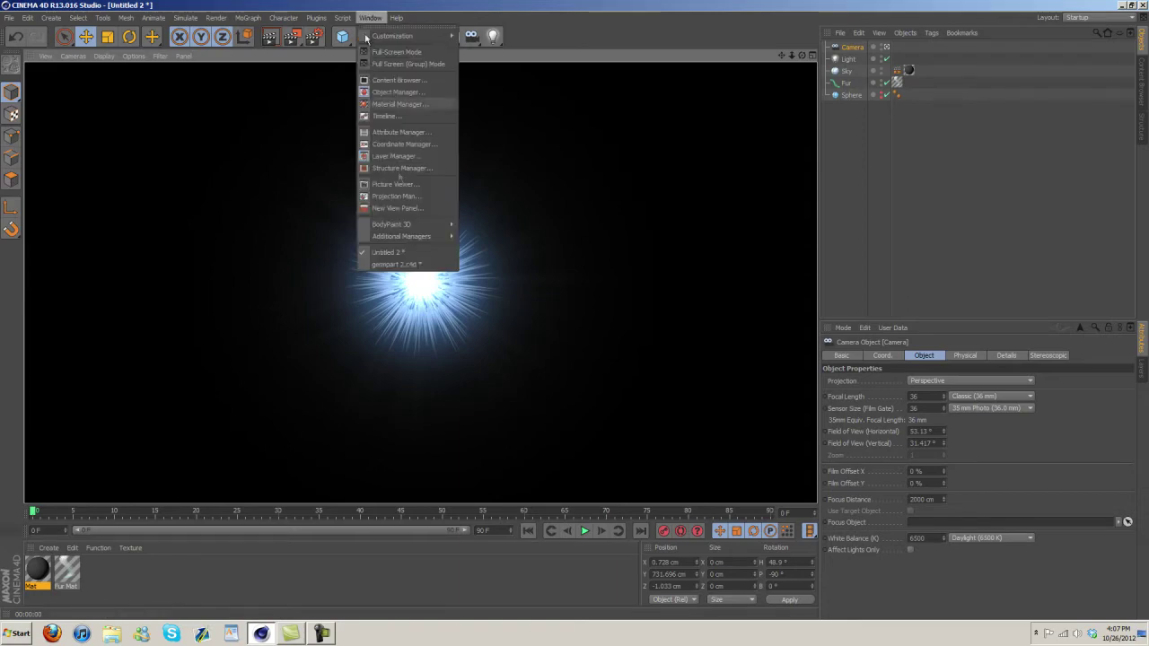
click(372, 261)
click(267, 37)
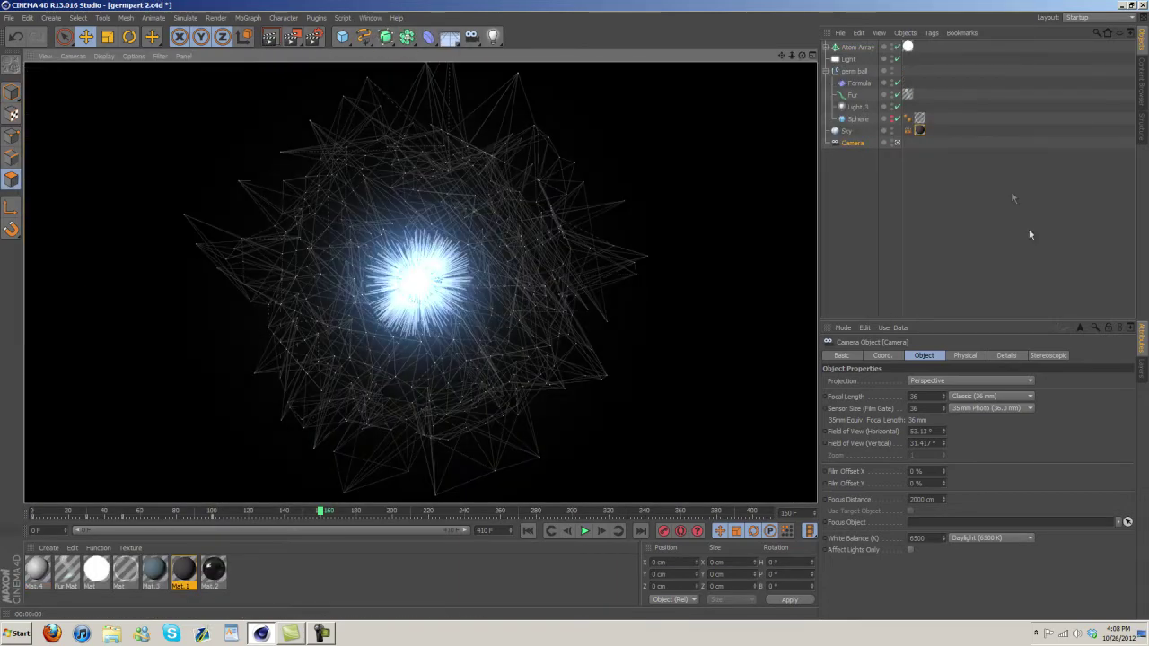
click(857, 46)
click(857, 59)
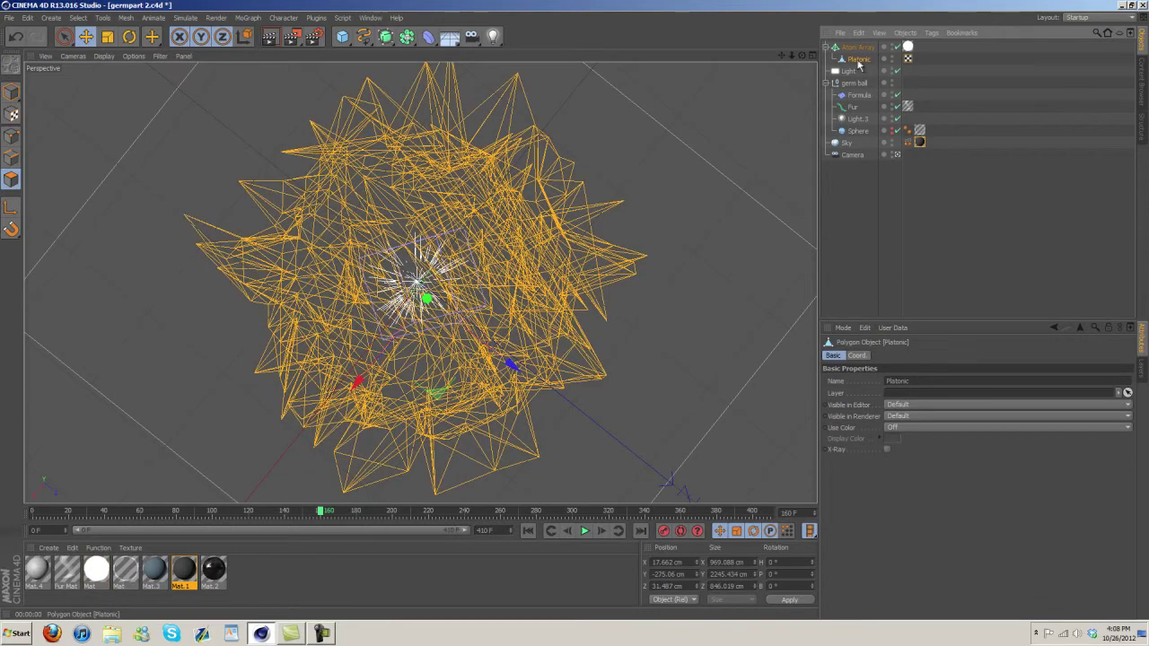
click(857, 47)
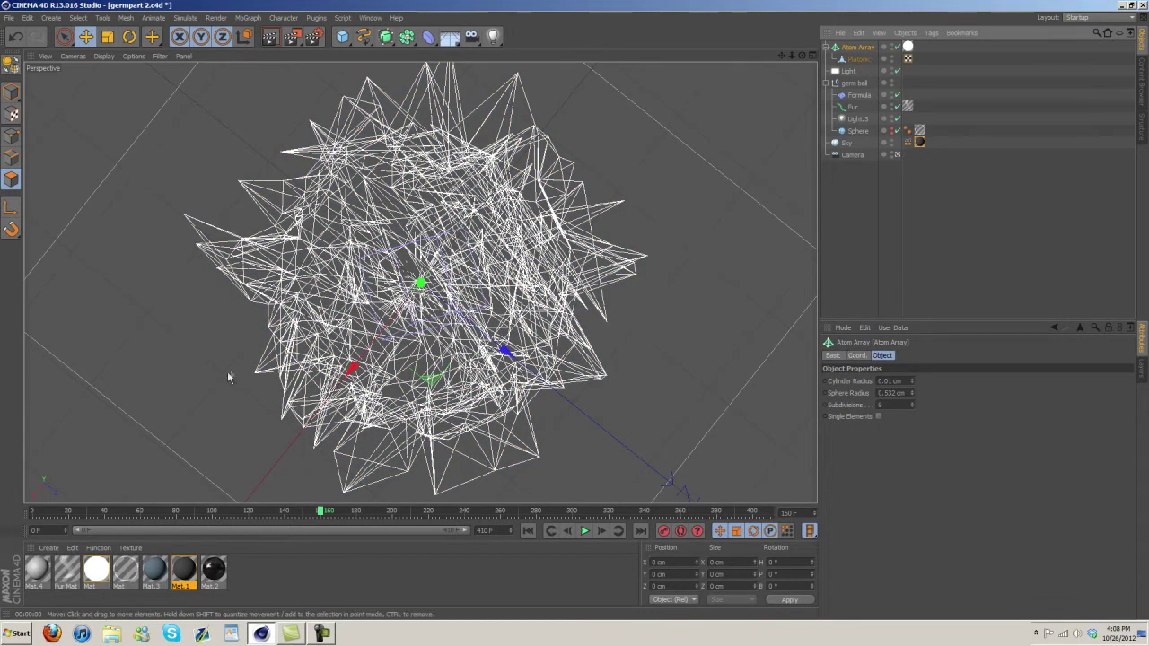
Return to Untitled 2 and show the primitive objects list.
click(371, 17)
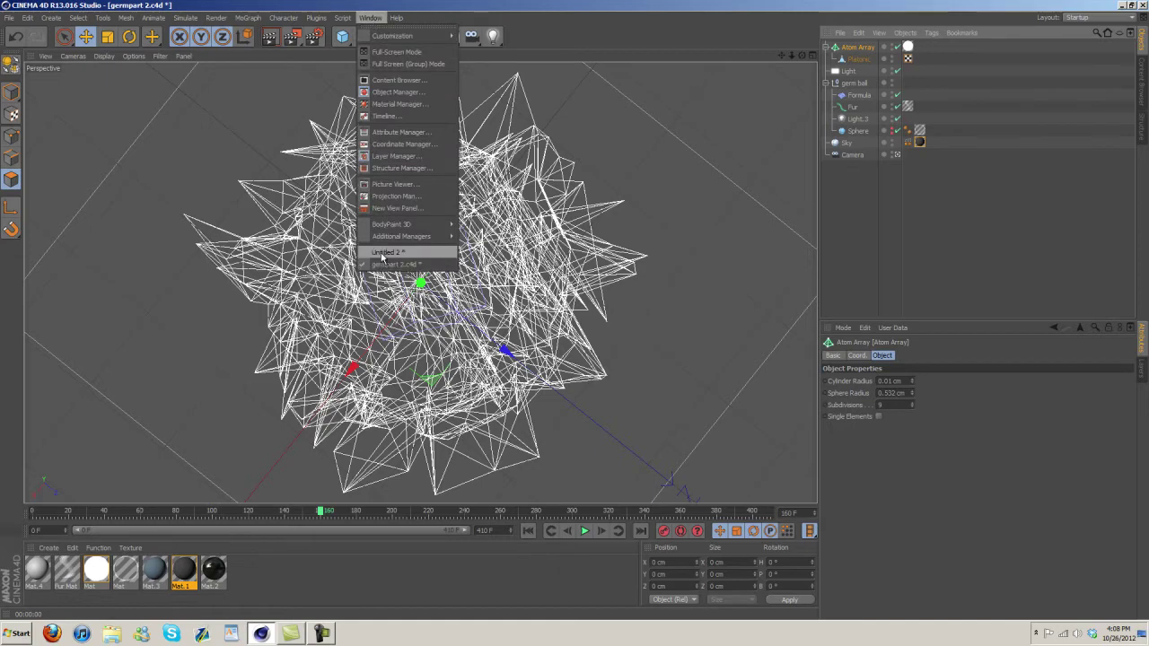
click(396, 253)
click(352, 39)
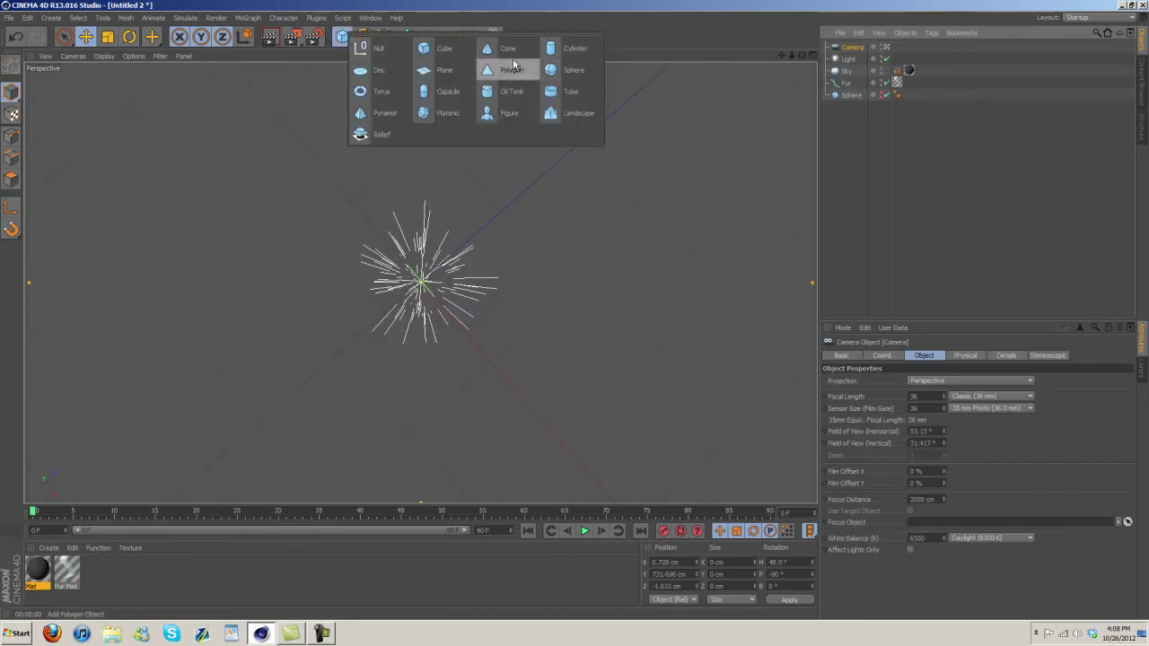
Add a Platonic object, raise its segment count and browse the solid types.
click(422, 113)
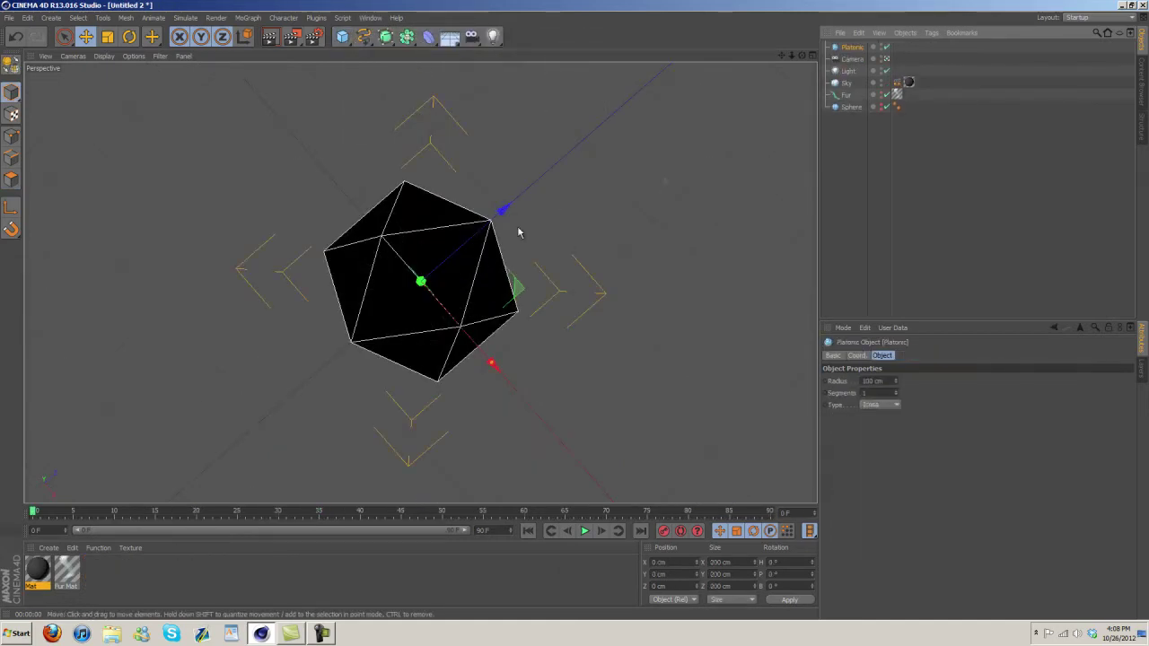
mouse_move(802, 54)
mouse_down()
mouse_move(795, 44)
mouse_move(807, 193)
mouse_up()
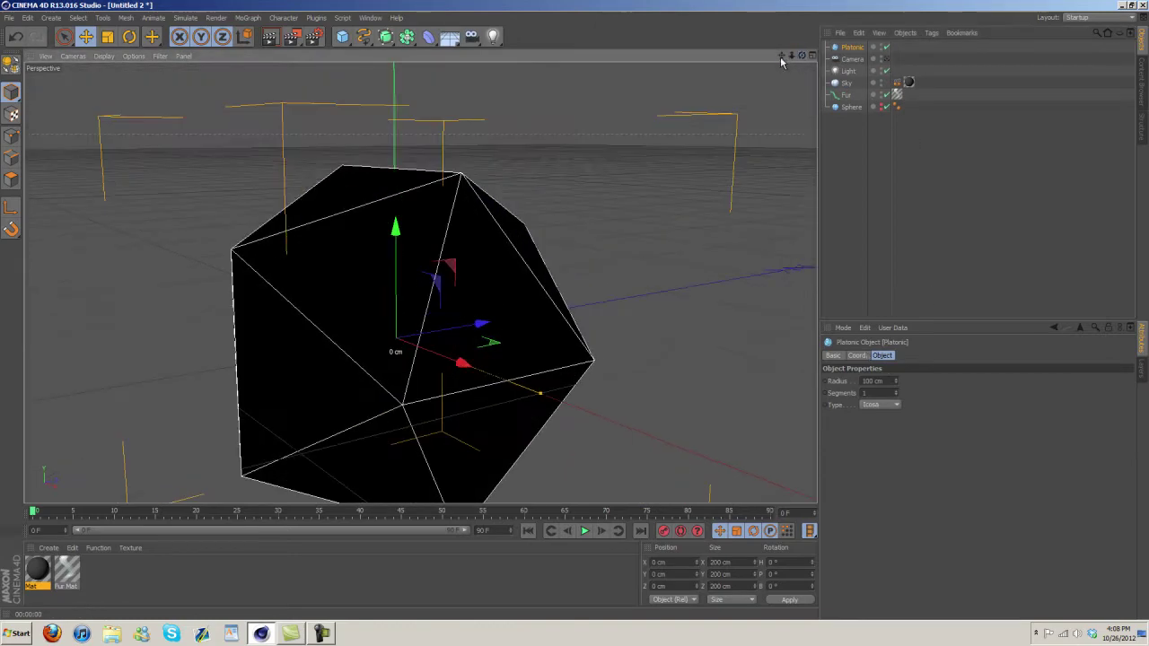
click(895, 392)
click(895, 391)
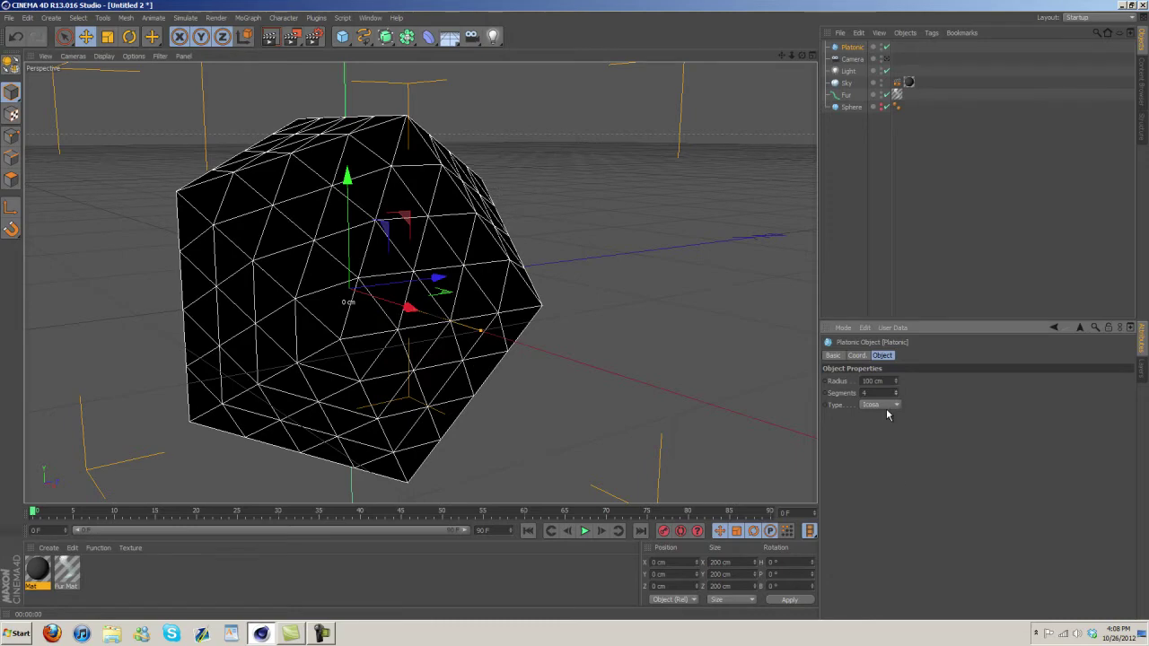
click(880, 404)
scroll(877, 405, up, 1)
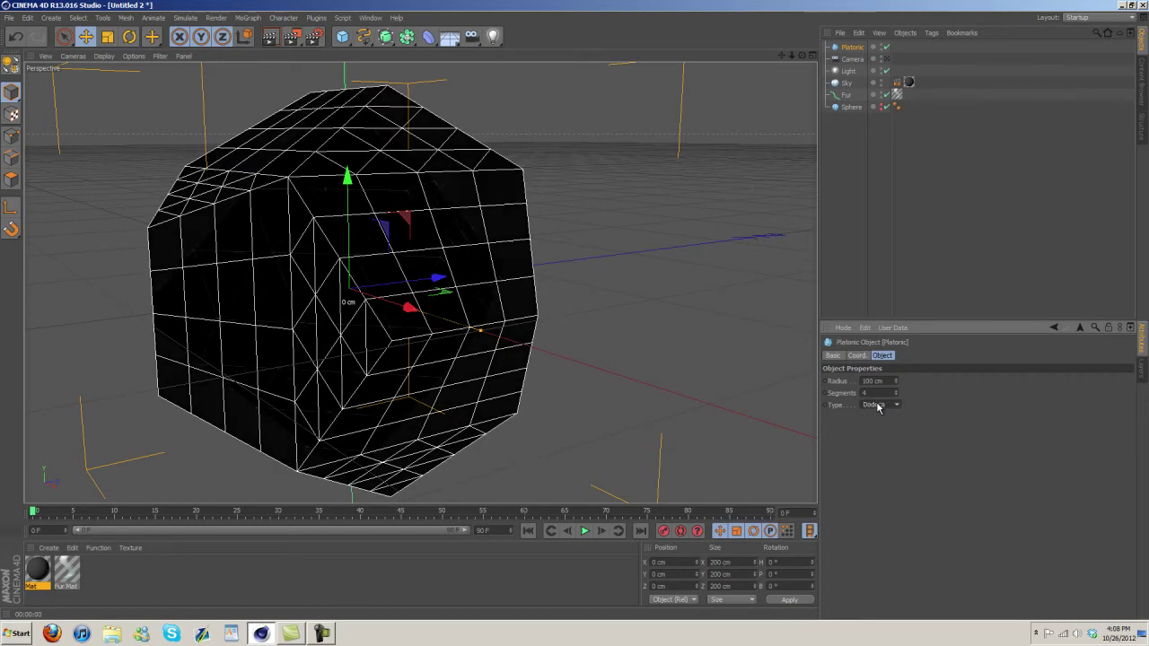
scroll(877, 405, up, 1)
scroll(877, 405, up, 1)
scroll(877, 405, up, 1)
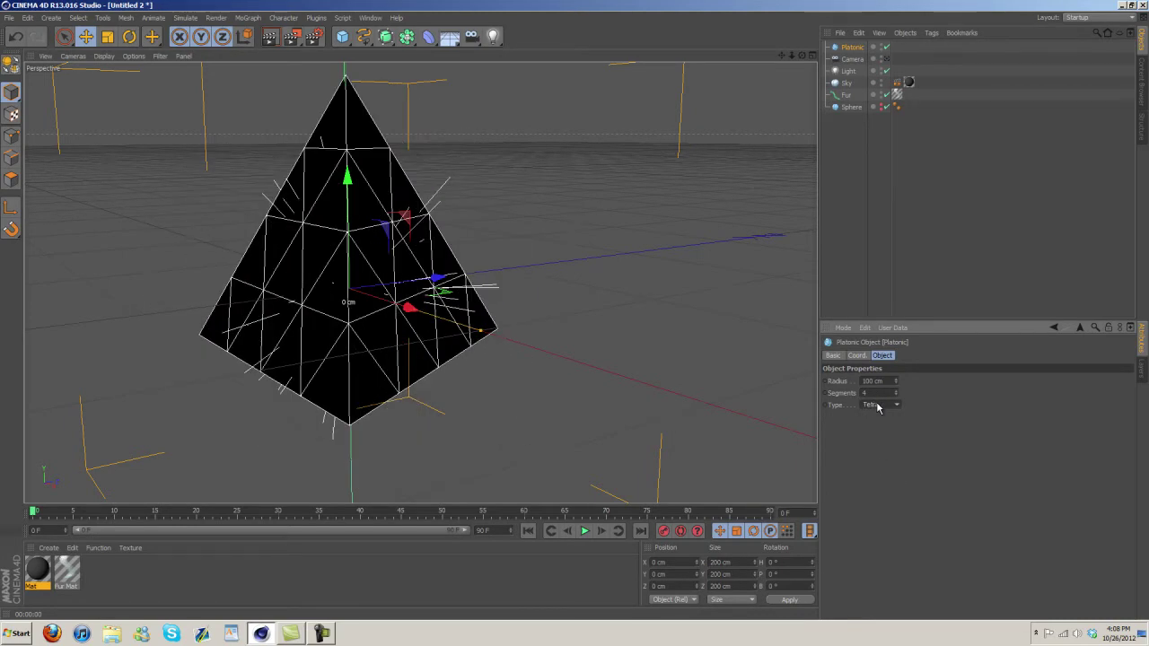
scroll(877, 406, down, 1)
scroll(877, 406, down, 1)
scroll(877, 407, down, 1)
scroll(877, 407, down, 1)
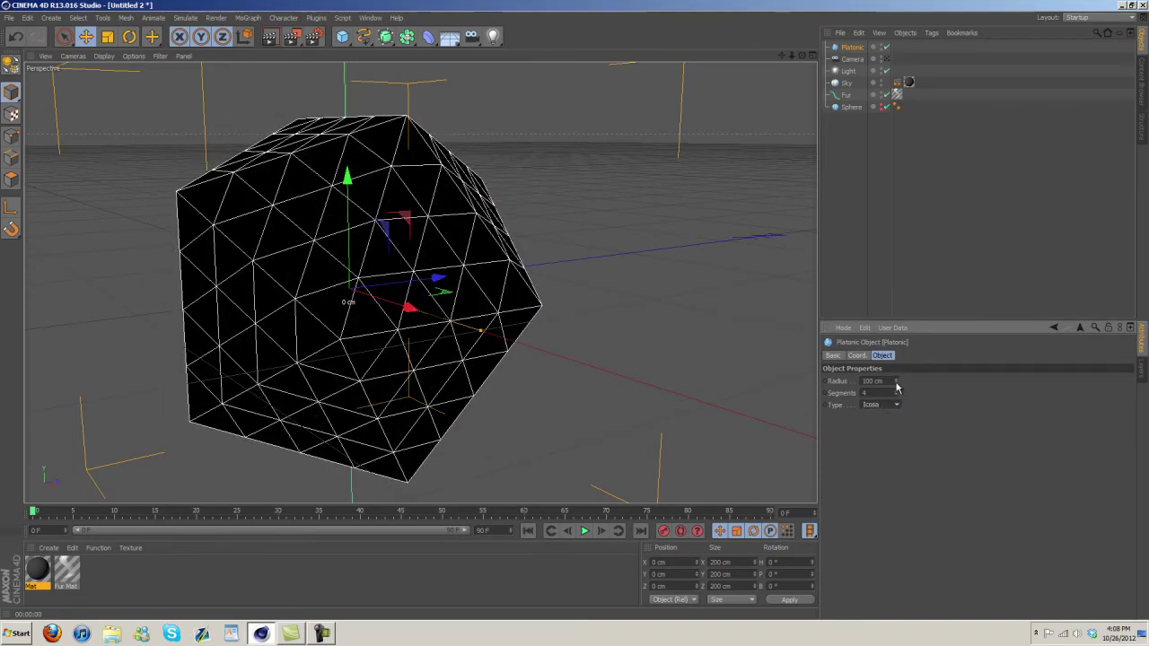
Set the Platonic to a 3-segment icosahedron.
drag(896, 382, 895, 384)
click(896, 392)
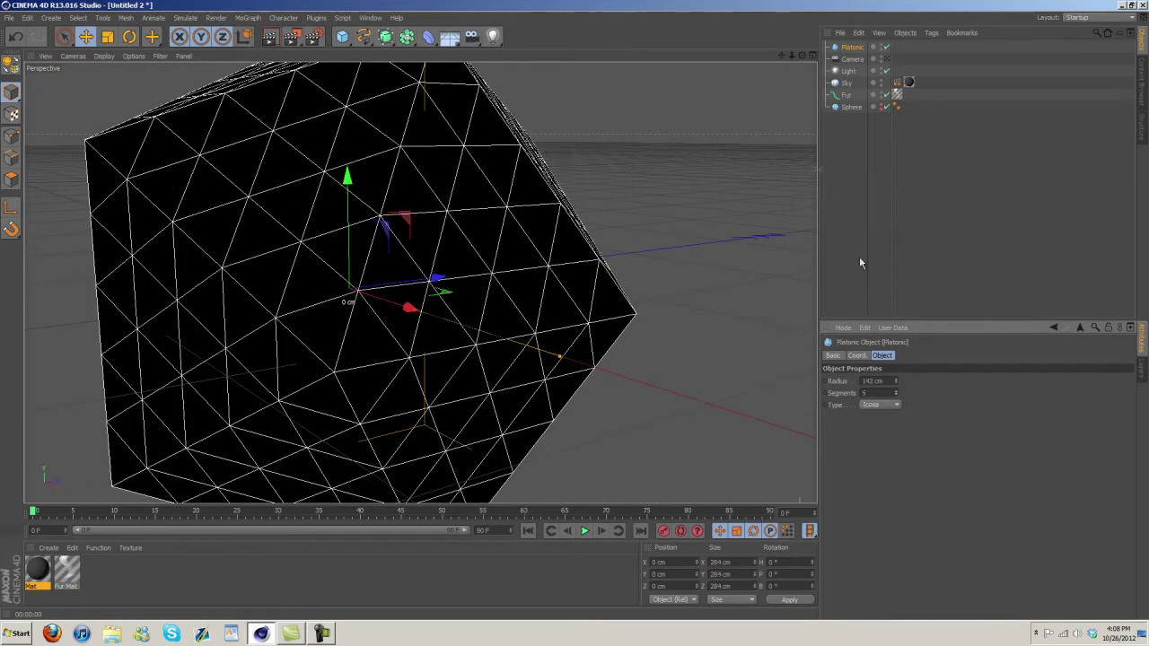
mouse_move(683, 144)
alt+mouse_down()
mouse_move(621, 192)
mouse_move(700, 230)
alt+mouse_up()
drag(895, 382, 897, 403)
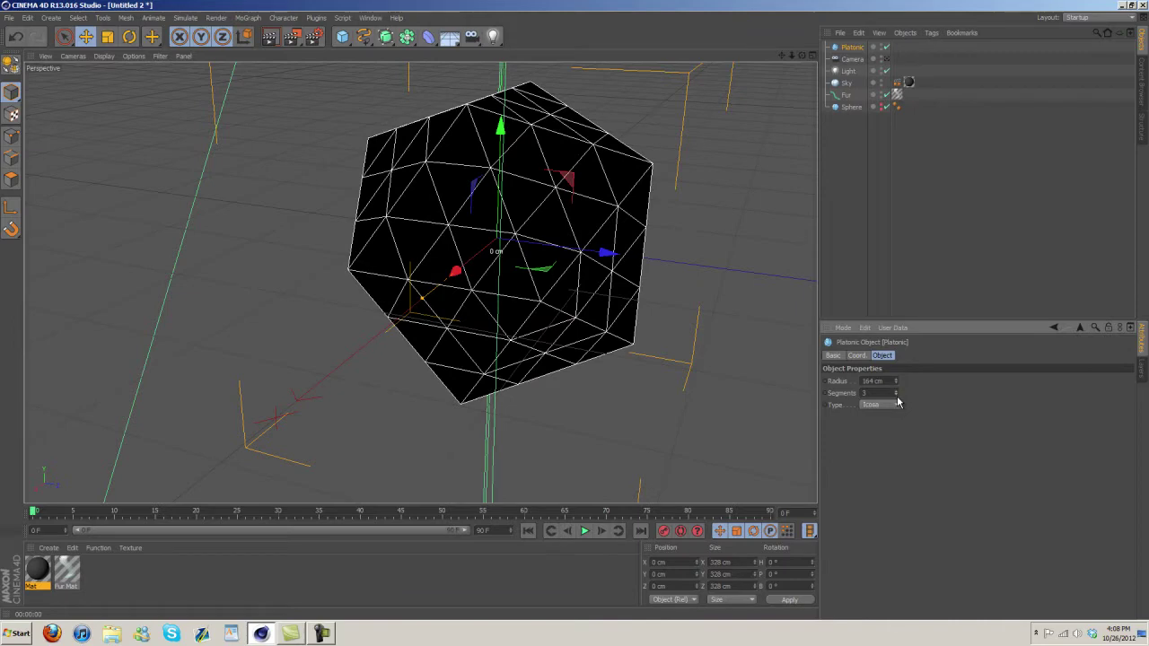
click(896, 405)
scroll(883, 408, down, 1)
scroll(882, 408, up, 1)
scroll(882, 408, down, 1)
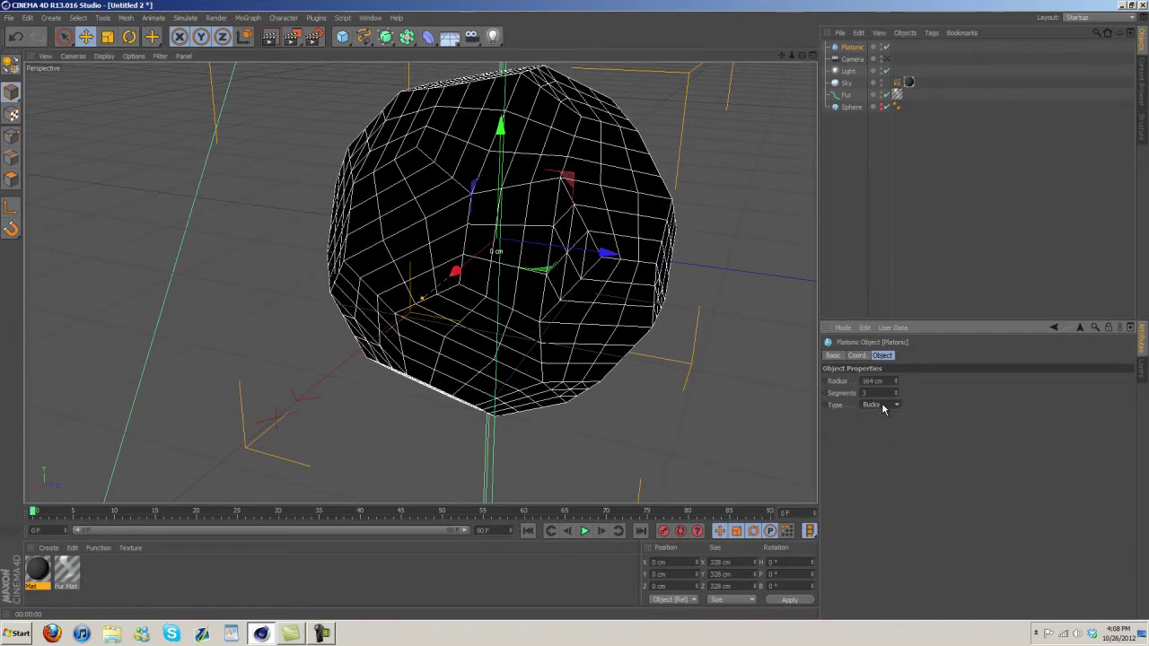
scroll(882, 409, up, 1)
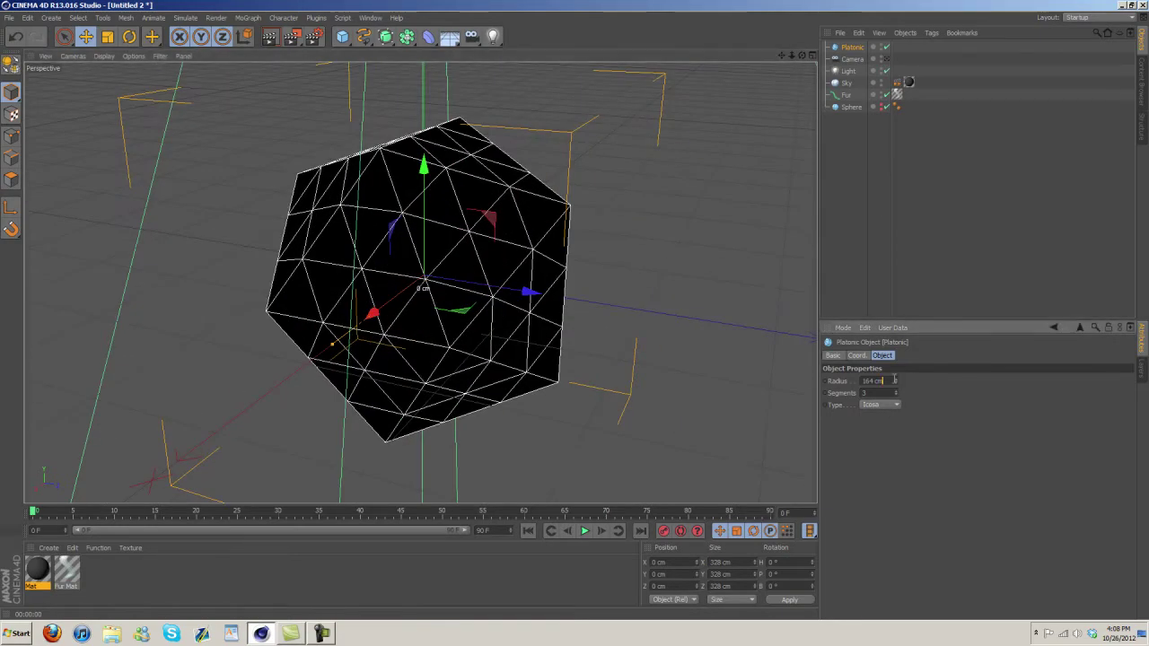
Give the icosahedron a 228 cm radius and lower it beneath the fur ball.
drag(895, 381, 406, 118)
drag(424, 166, 437, 390)
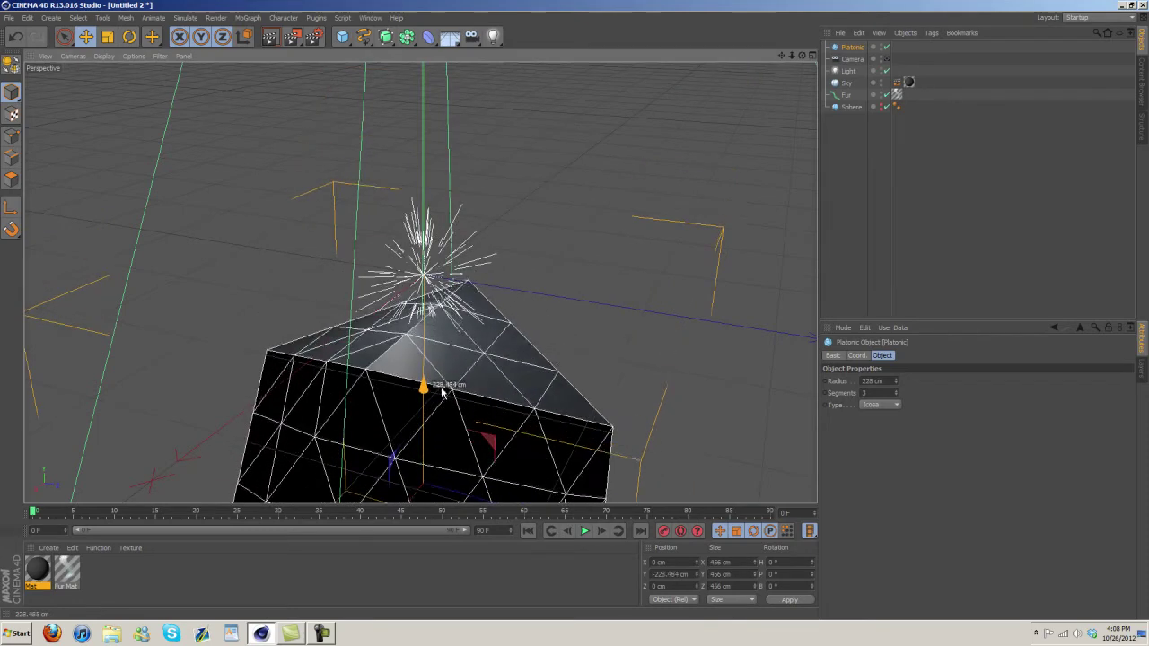
alt+drag(565, 221, 653, 184)
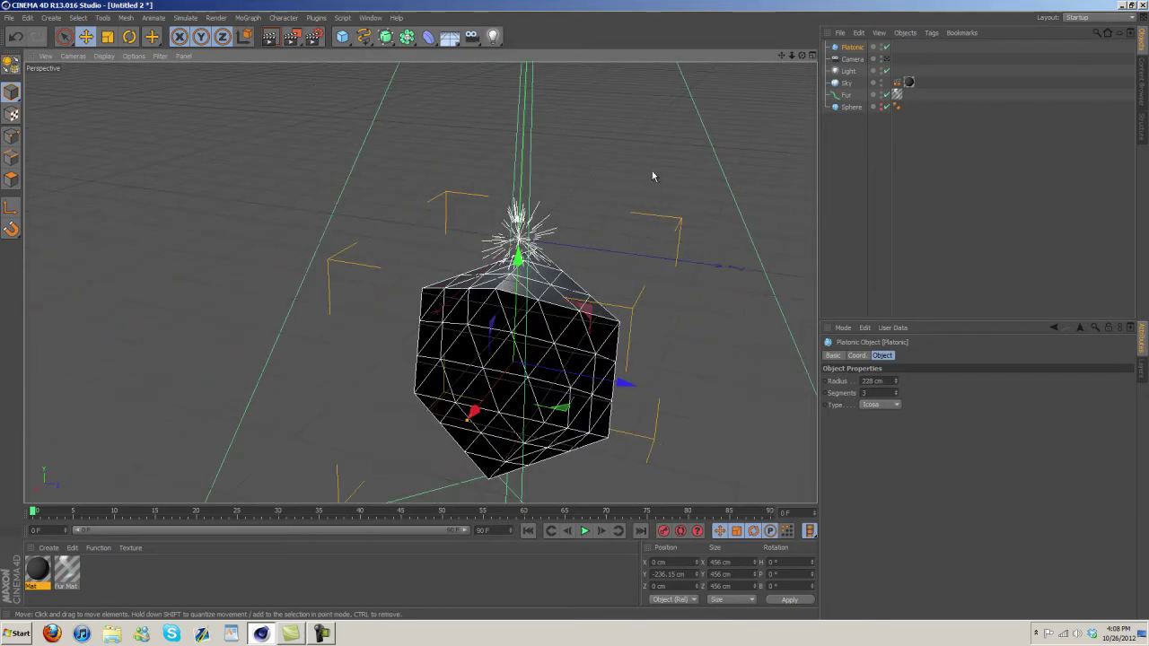
Add an Atom Array and place the Platonic inside it.
click(386, 36)
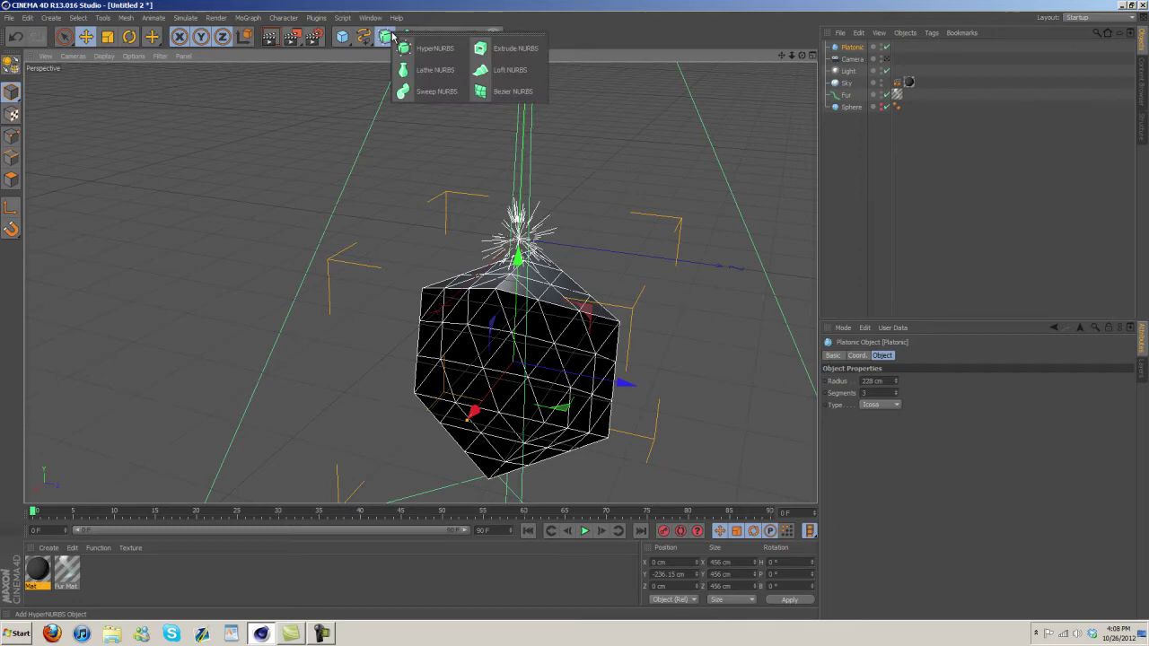
click(406, 36)
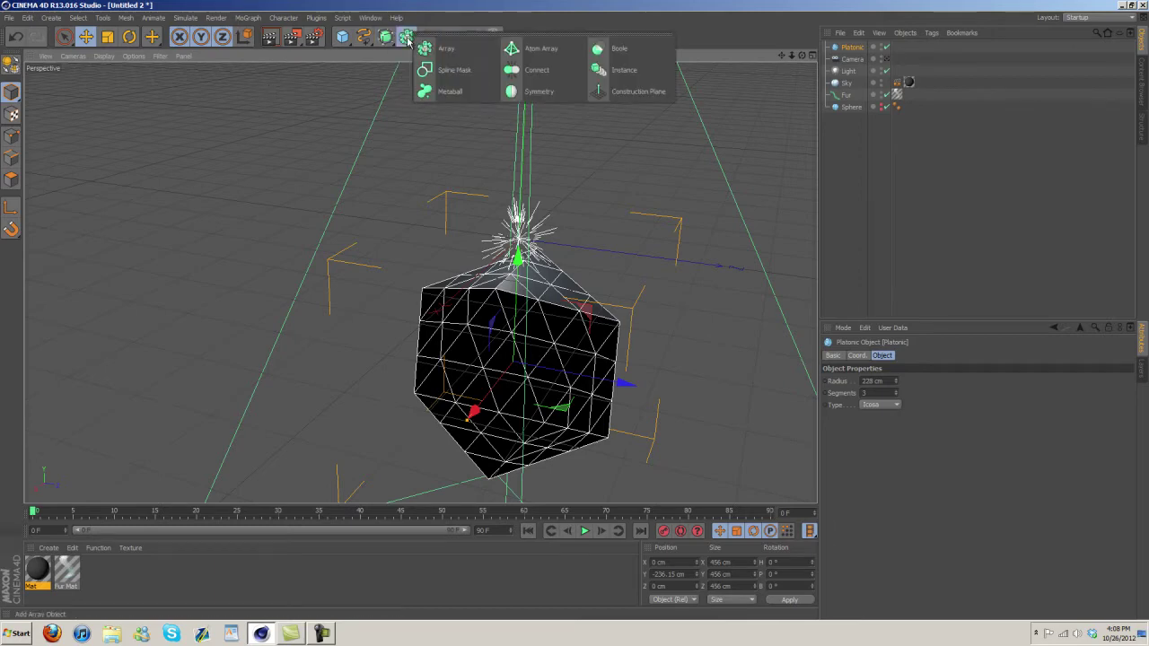
click(539, 47)
drag(852, 59, 858, 48)
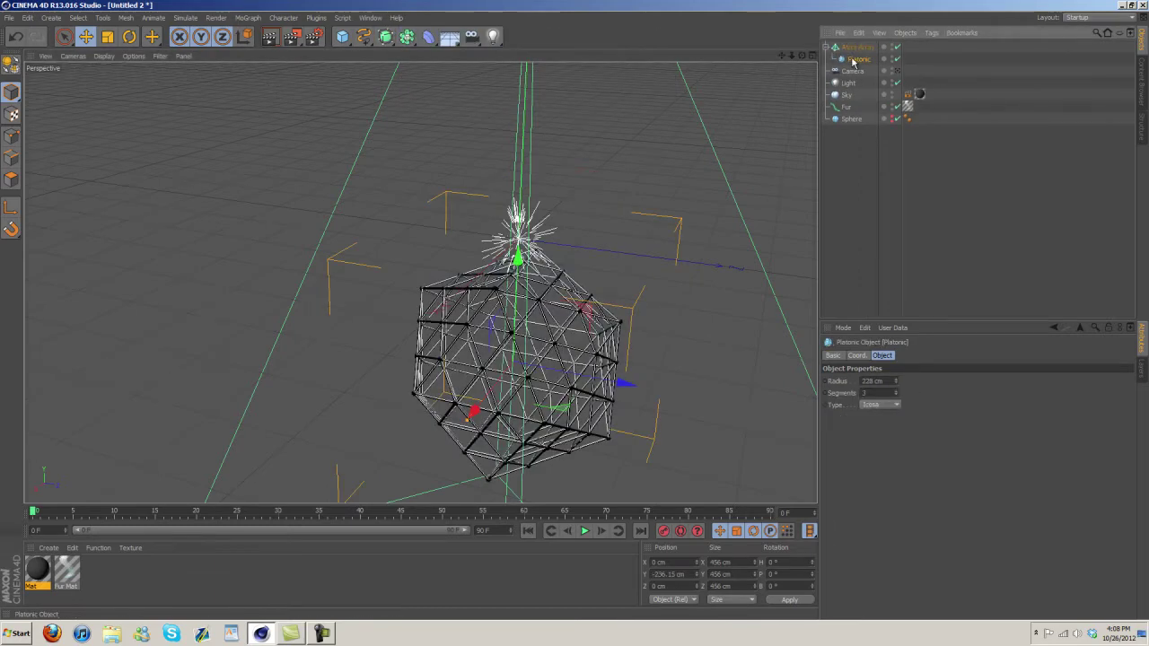
Thin the Atom Array's radii from 0.7 to 0.3 cm and preview the wire cage.
double_click(900, 392)
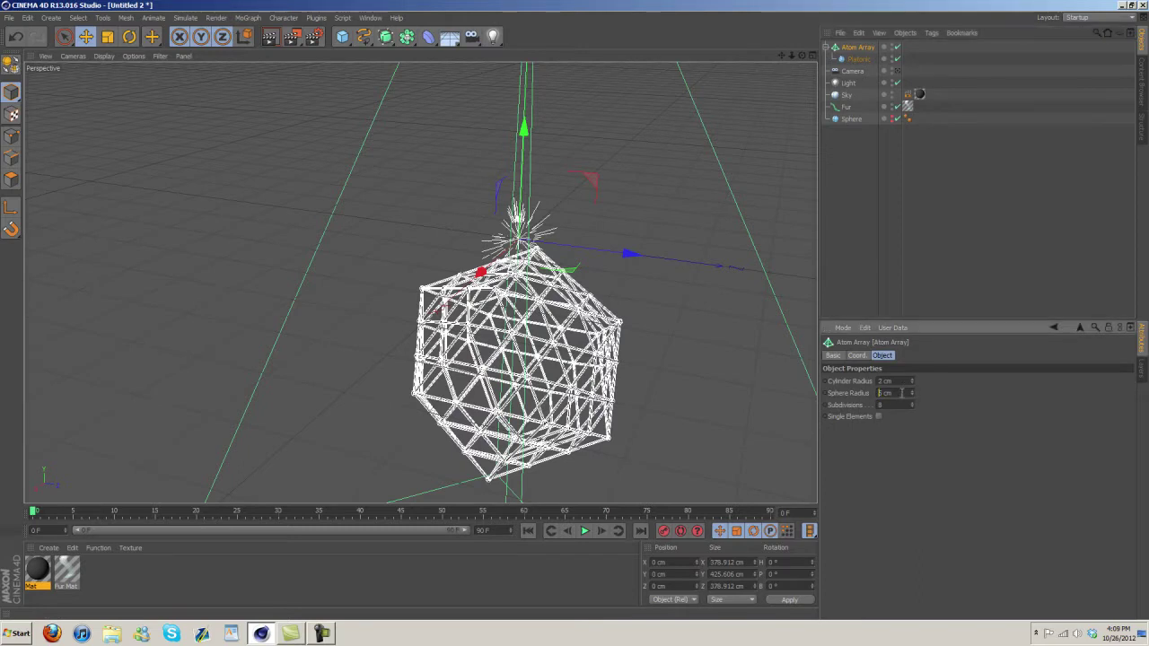
key(BackSpace)
text(0.7)
key(Return)
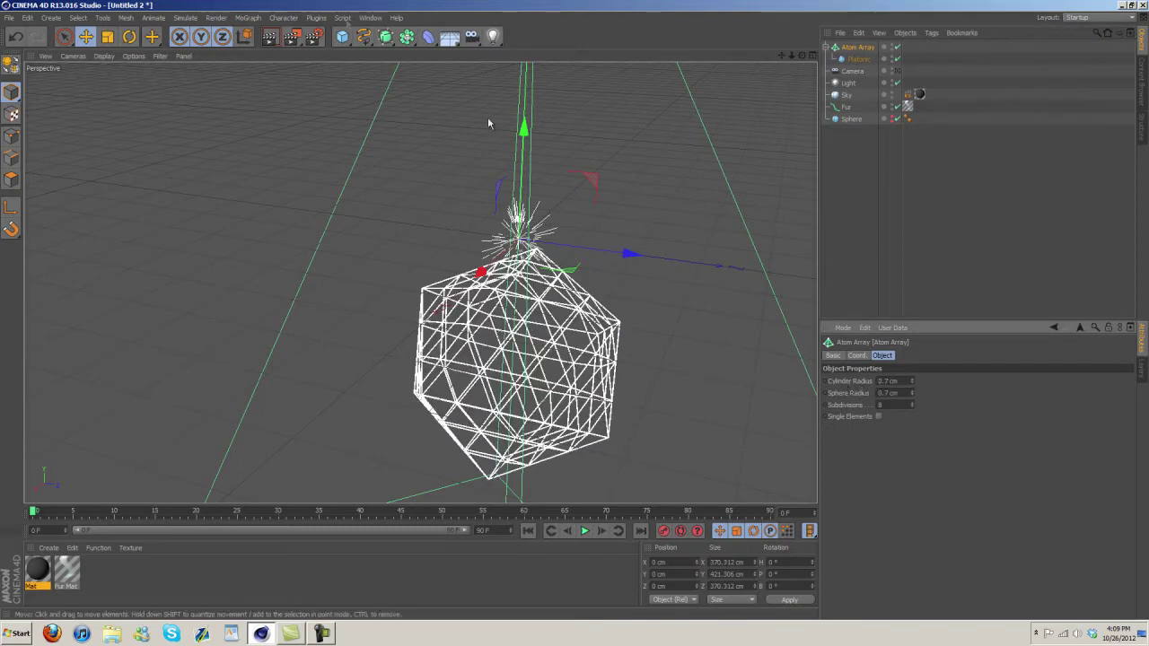
click(269, 35)
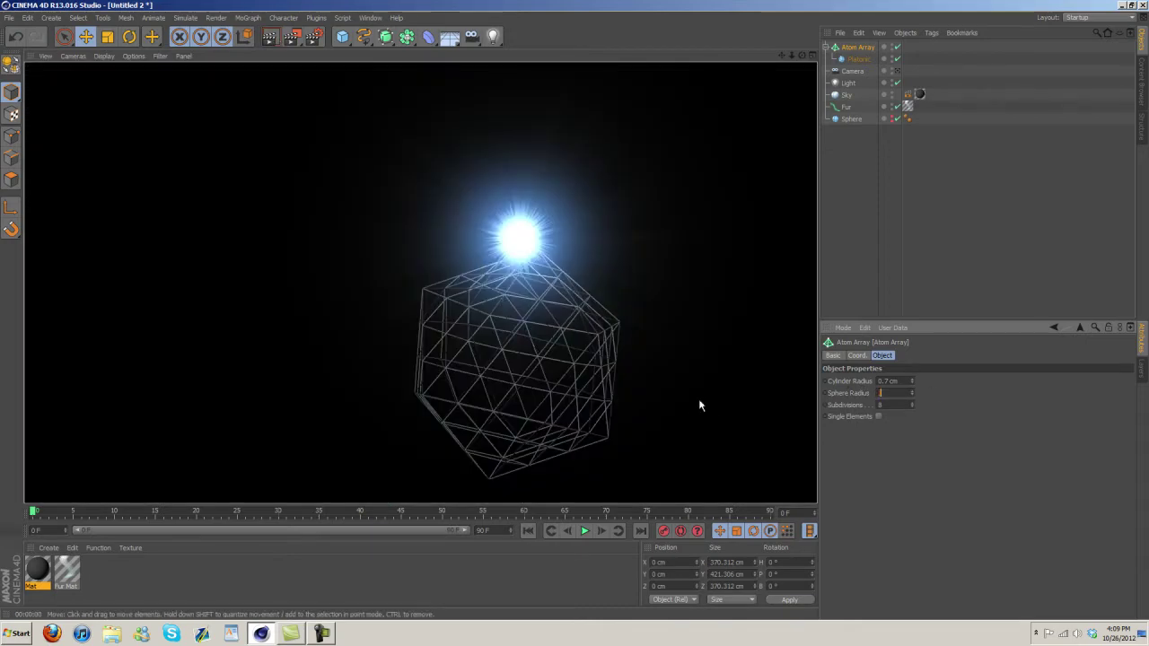
text(0.3)
key(Return)
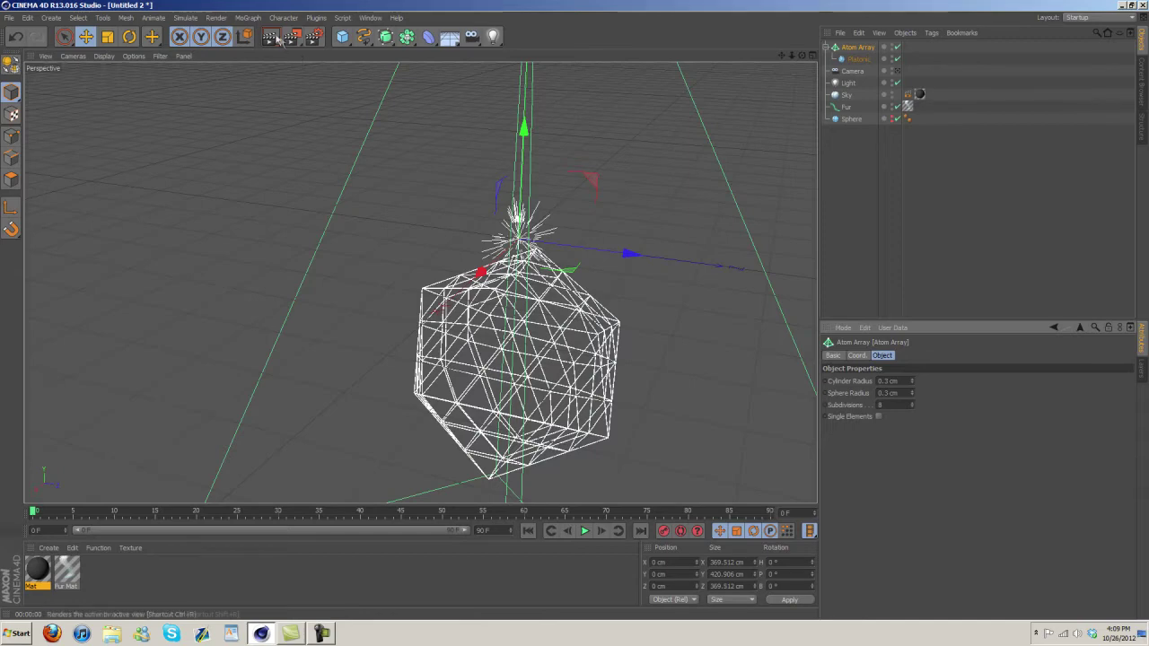
click(277, 38)
click(370, 17)
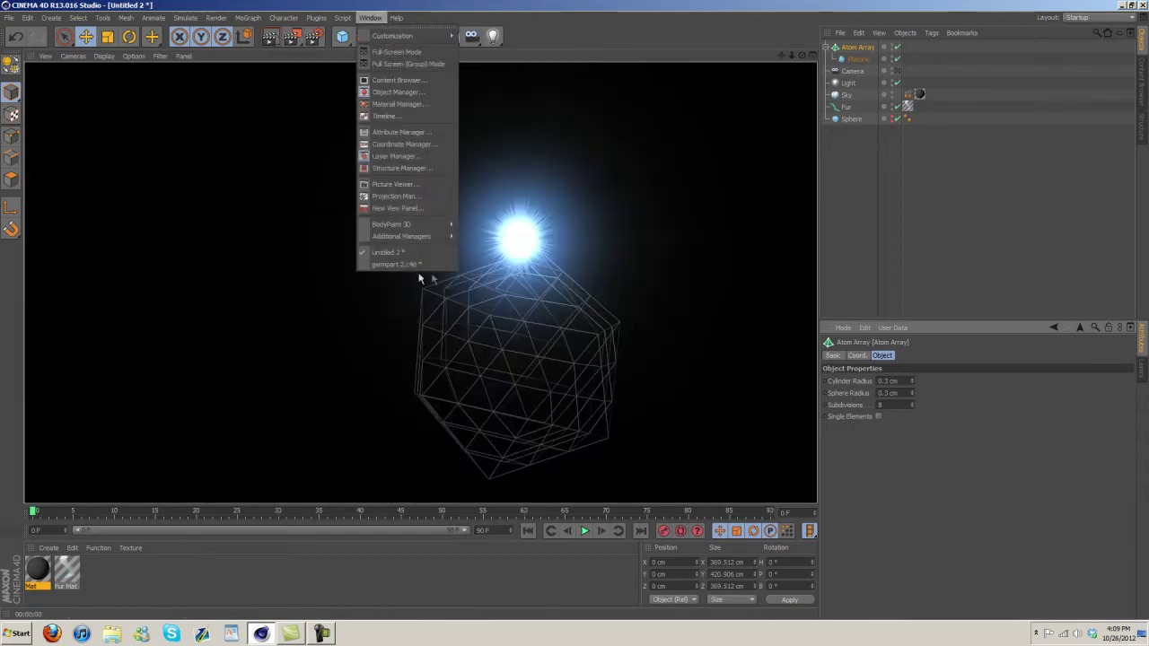
Check the finished germ-ball scene for reference, then return to Untitled 2.
click(419, 278)
click(370, 17)
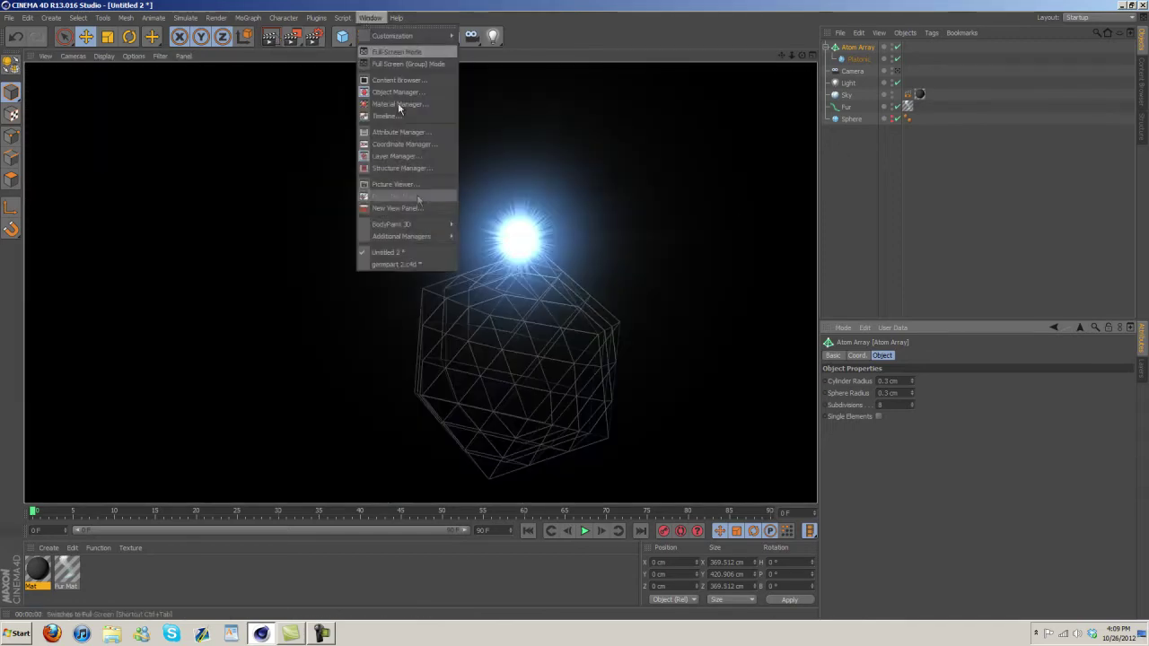
click(404, 267)
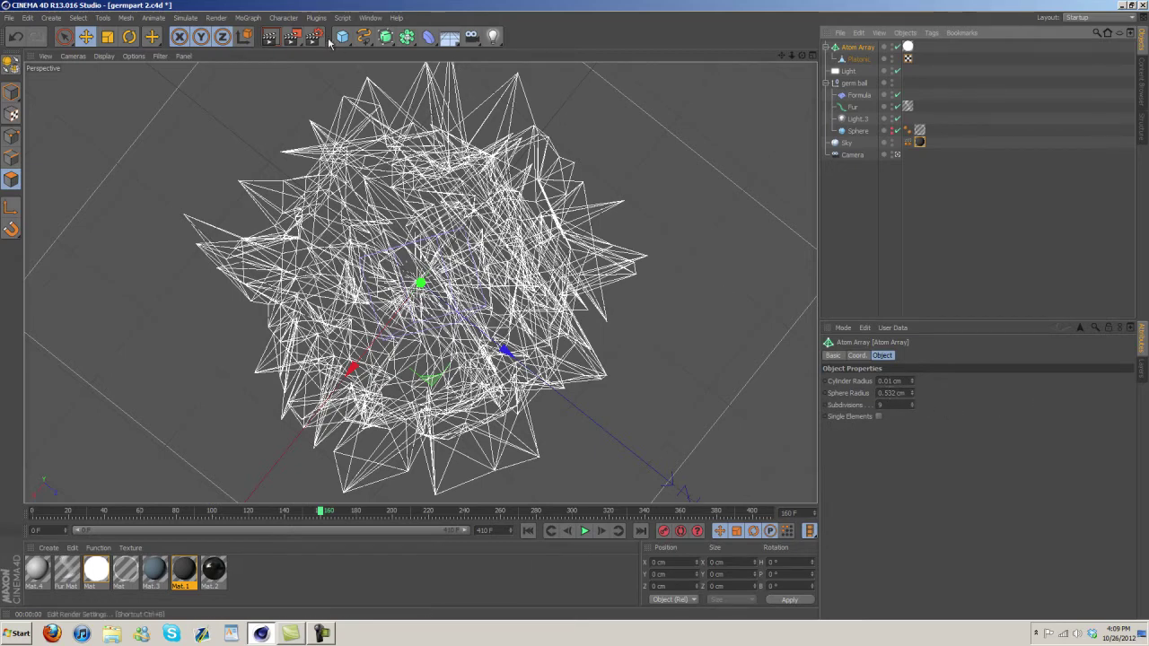
click(370, 17)
click(404, 253)
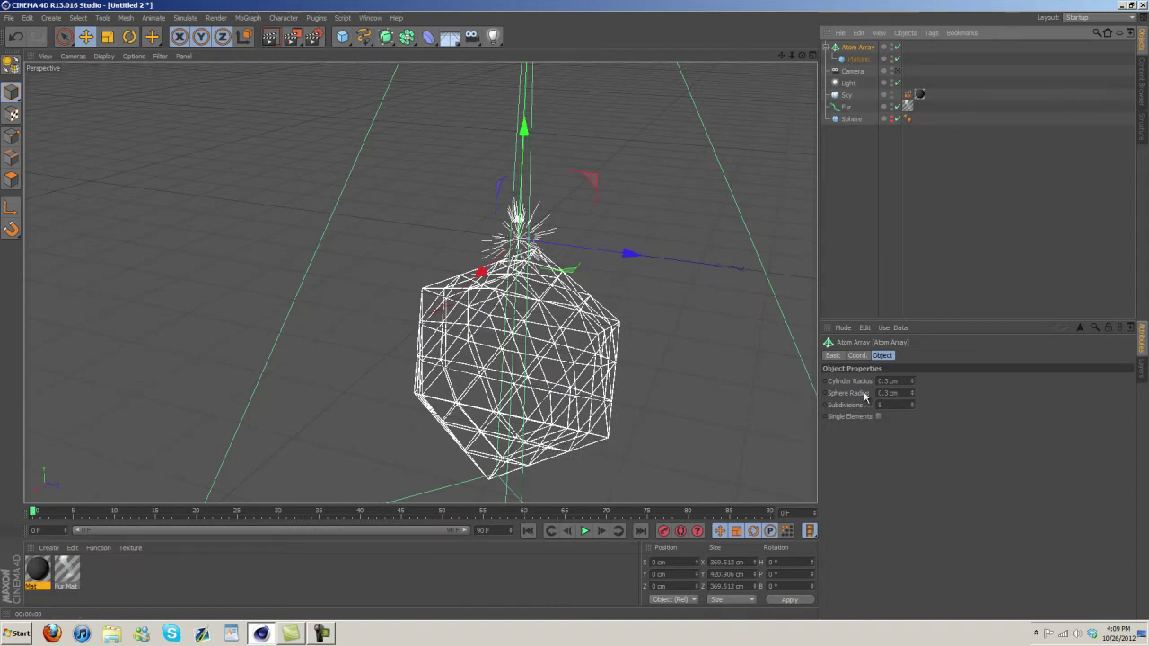
Set Cylinder Radius 0.01 cm and Sphere Radius 0.5 cm, disable the Camera, and re-render.
click(900, 380)
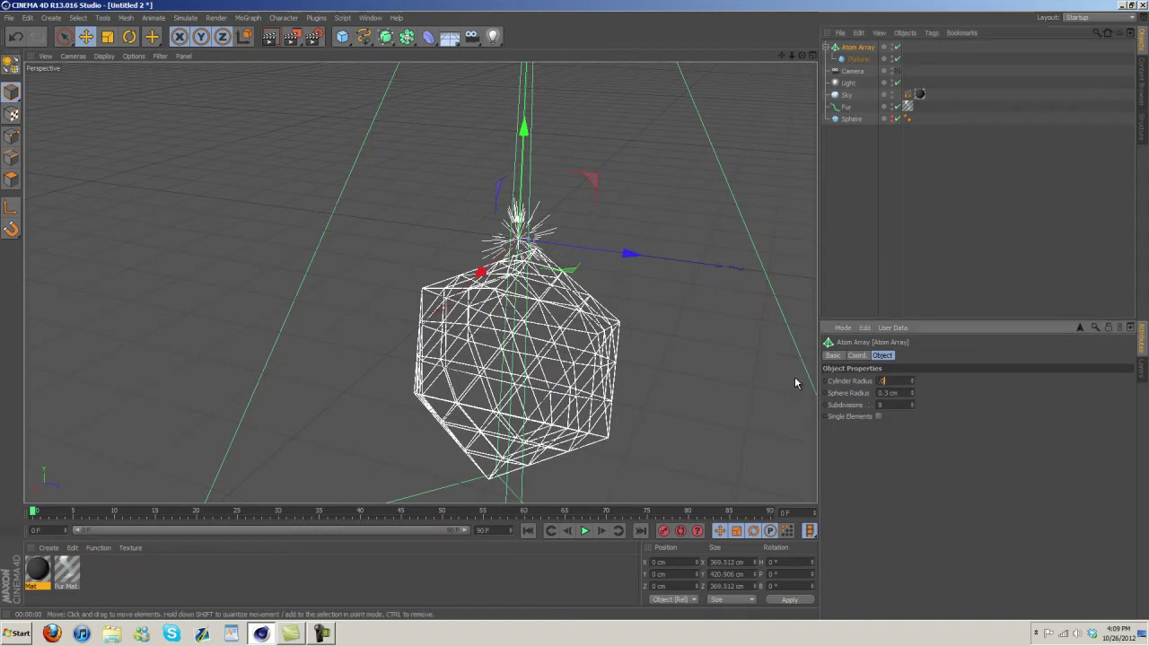
text(.01)
key(Tab)
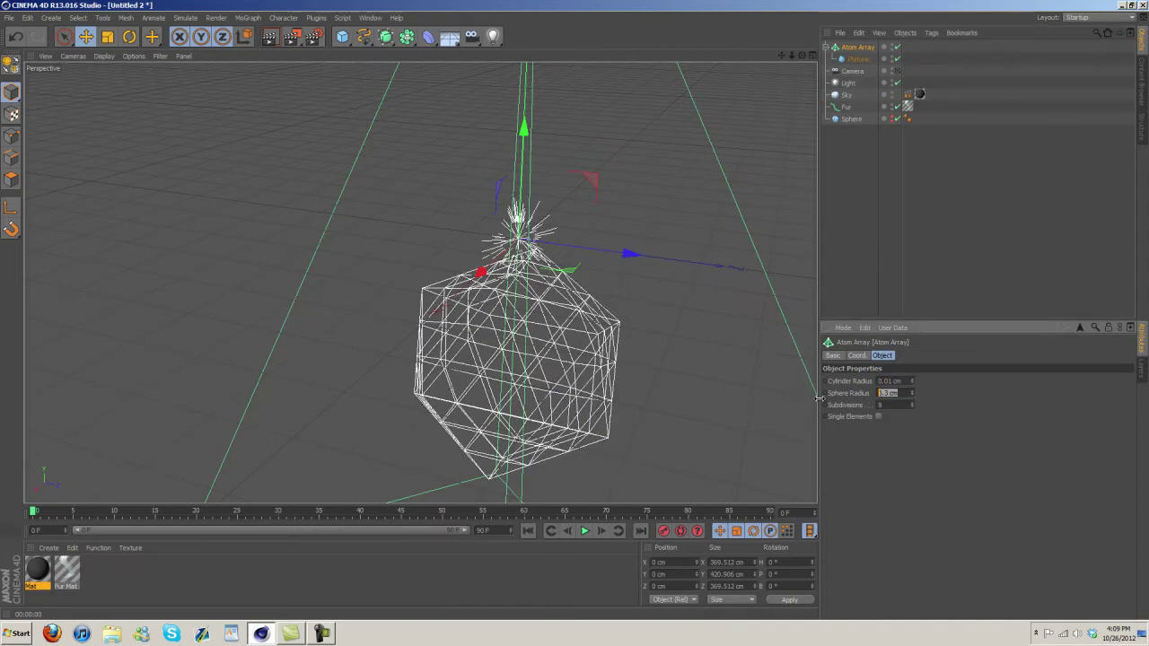
text(.5)
key(Return)
click(269, 39)
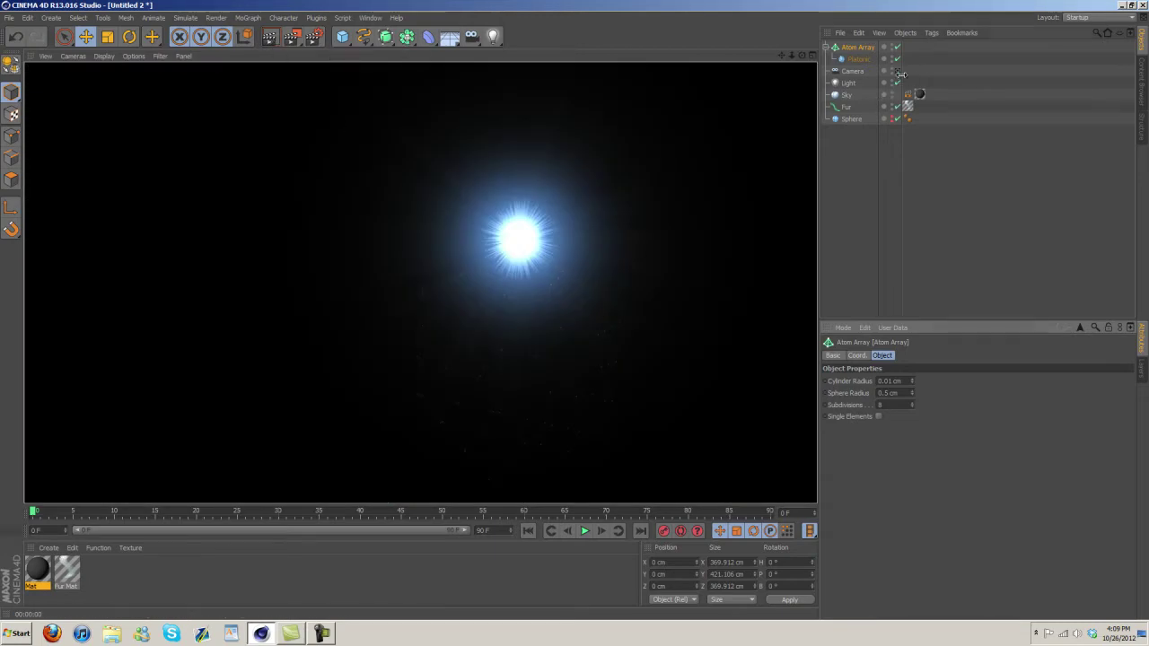
click(897, 71)
click(267, 39)
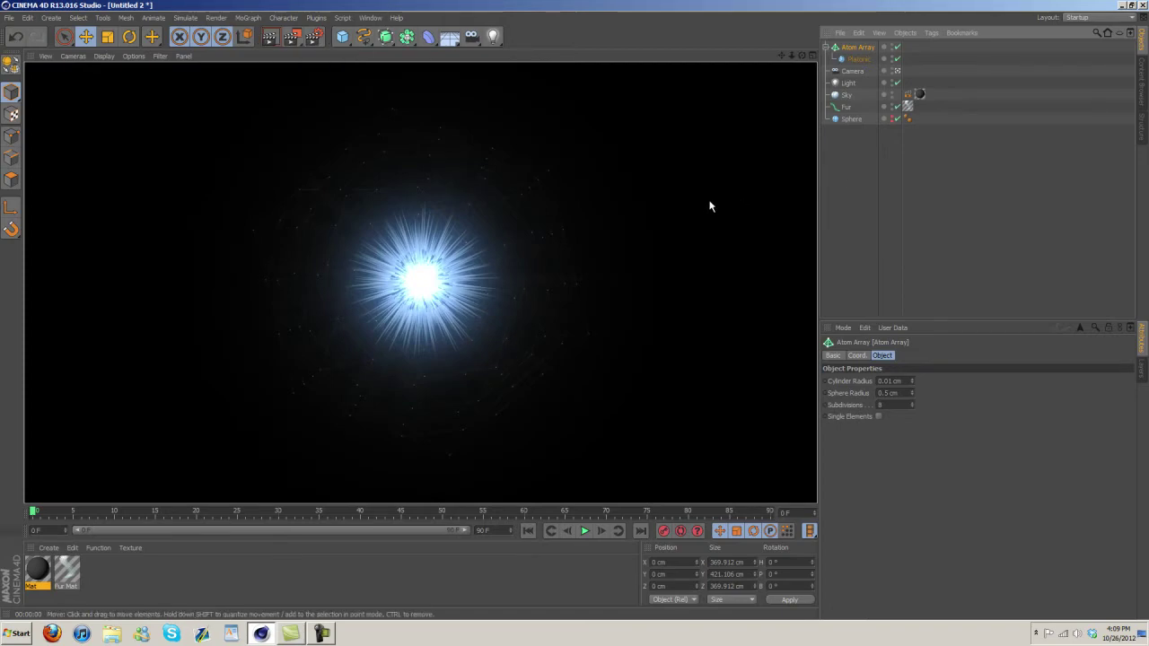
Make the Platonic an editable polygon object and switch to Points mode.
scroll(595, 230, up, 1)
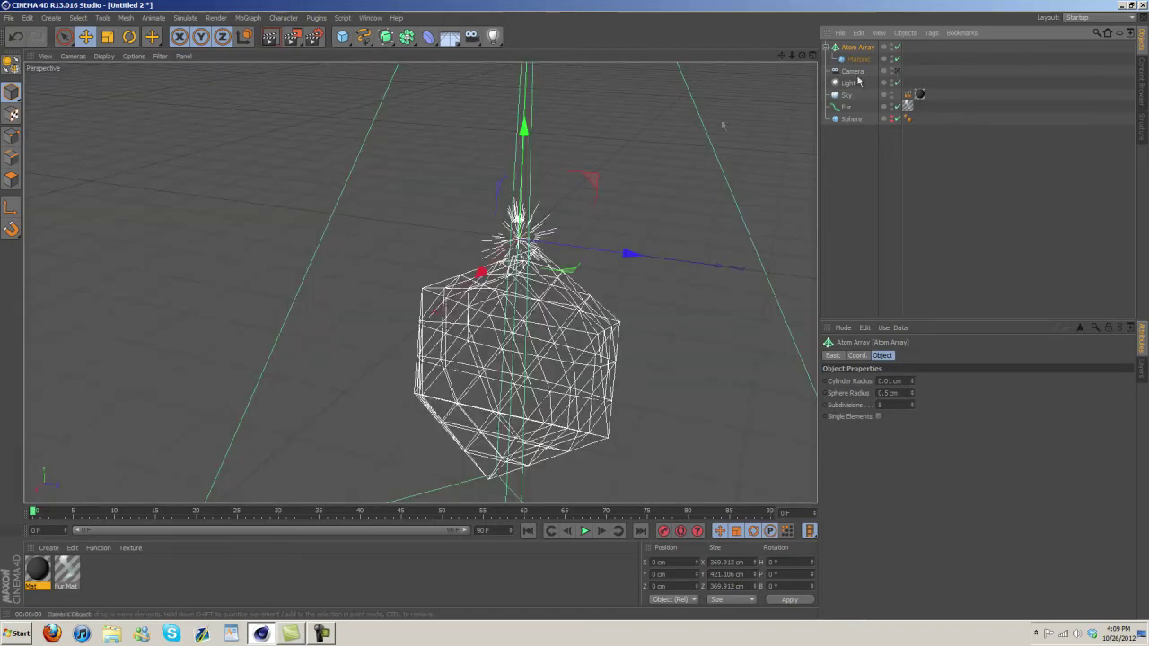
scroll(595, 231, up, 3)
scroll(595, 231, up, 2)
mouse_move(776, 60)
mouse_down()
mouse_move(567, 318)
mouse_move(590, 363)
mouse_up()
click(854, 59)
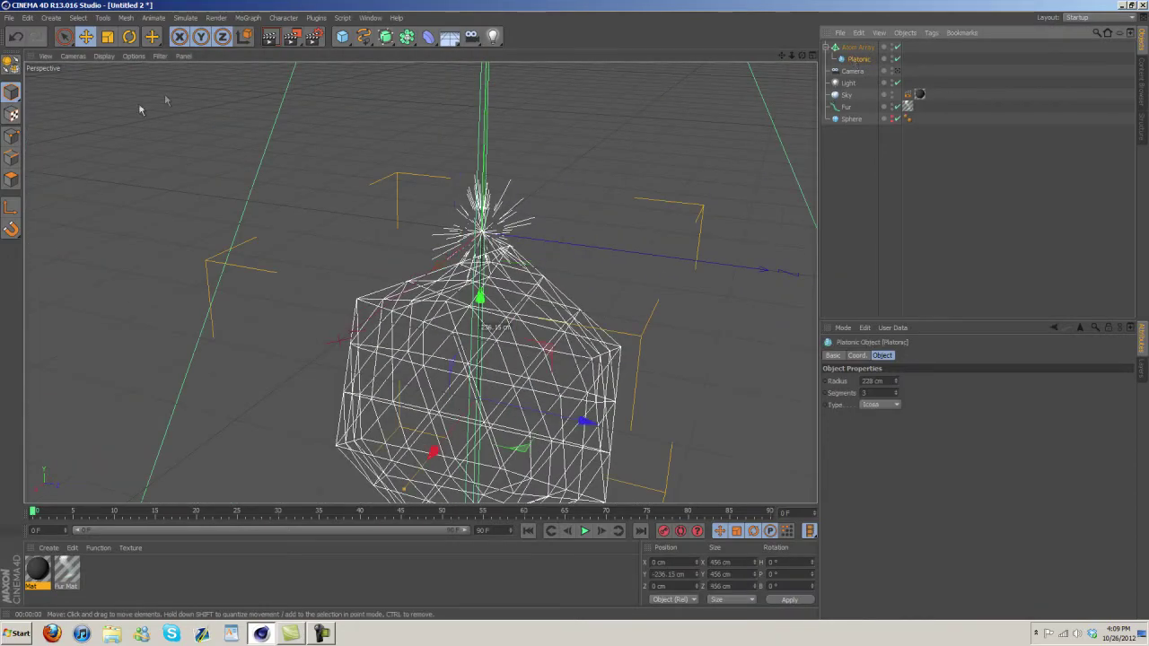
click(11, 63)
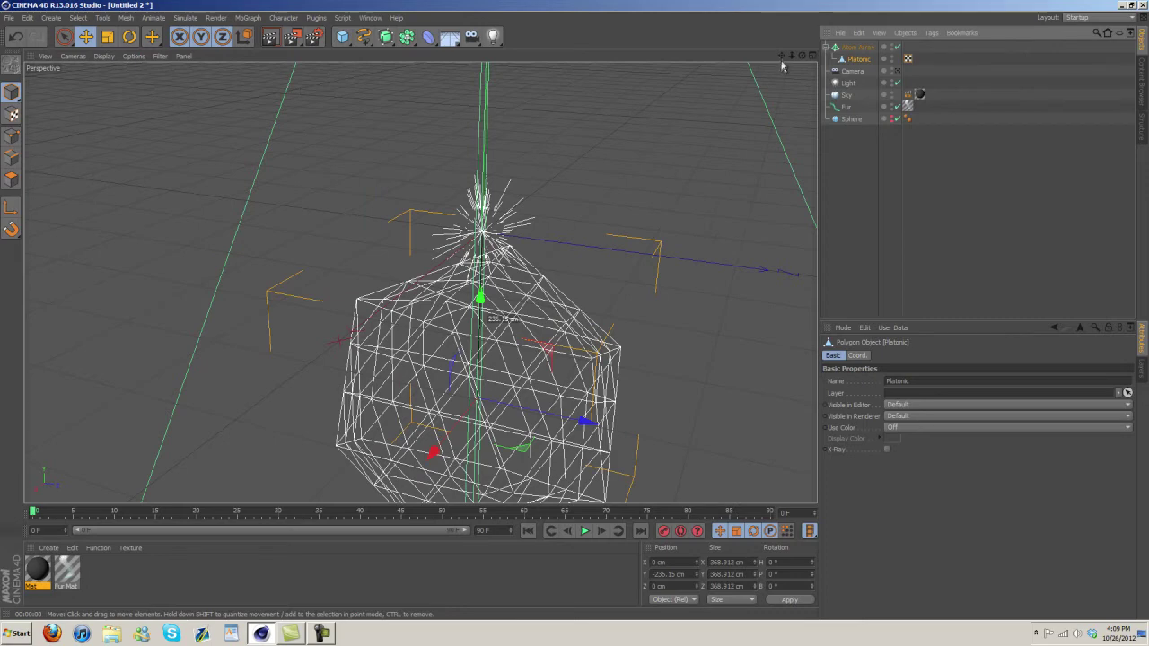
drag(782, 66, 575, 311)
click(11, 136)
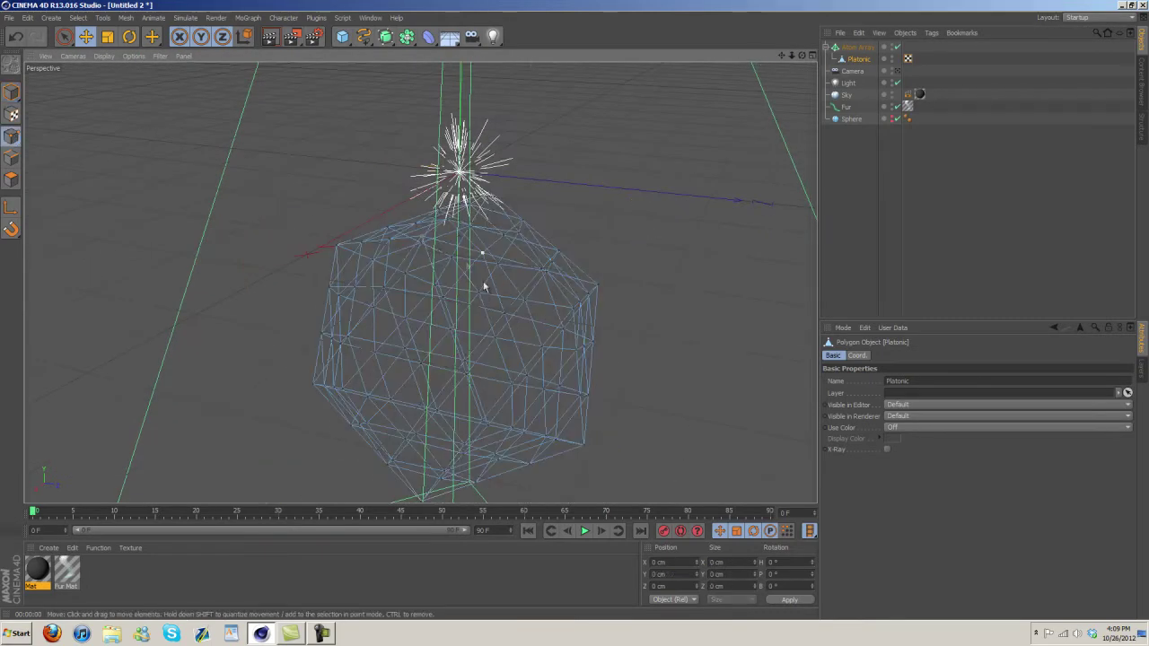
Live-select points at the mesh's top and shift and twist them.
click(63, 36)
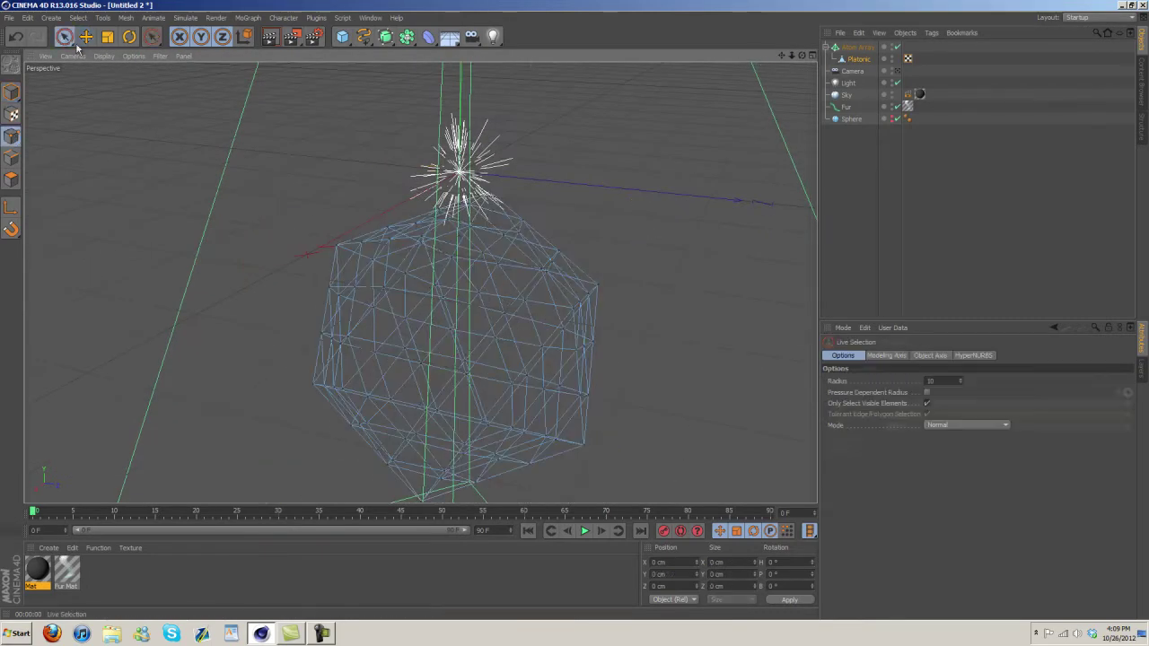
drag(503, 346, 481, 318)
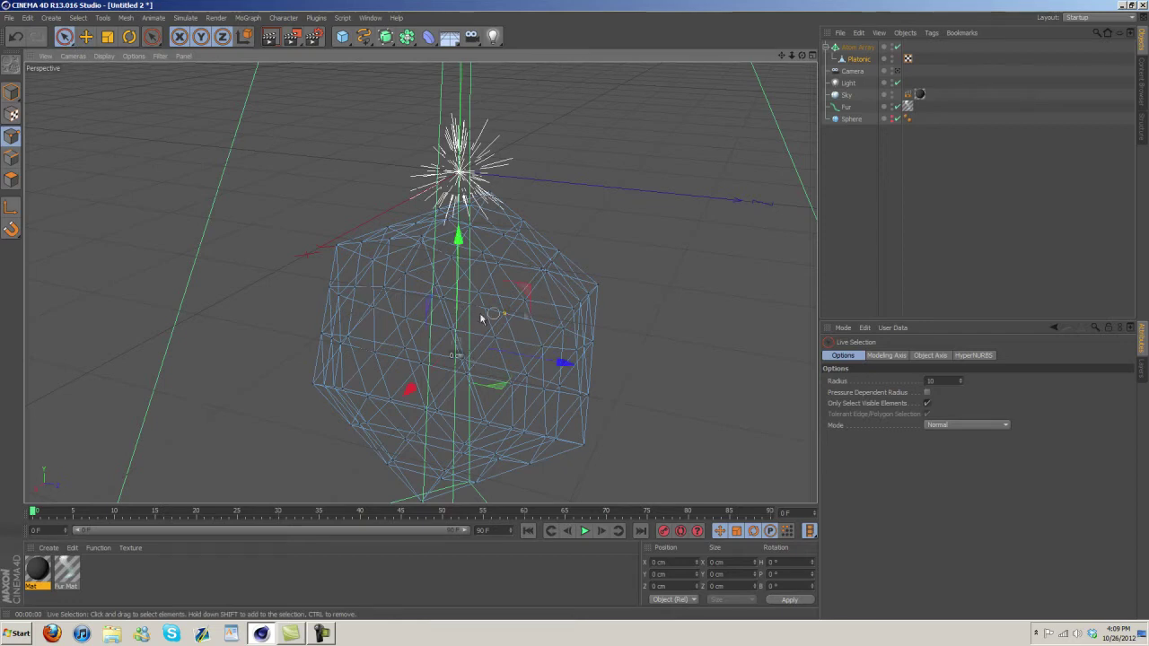
mouse_move(502, 231)
mouse_down()
mouse_move(616, 283)
mouse_move(536, 189)
mouse_move(554, 264)
mouse_move(587, 300)
mouse_up()
mouse_move(803, 56)
mouse_down()
mouse_move(573, 310)
mouse_move(607, 342)
mouse_up()
click(603, 232)
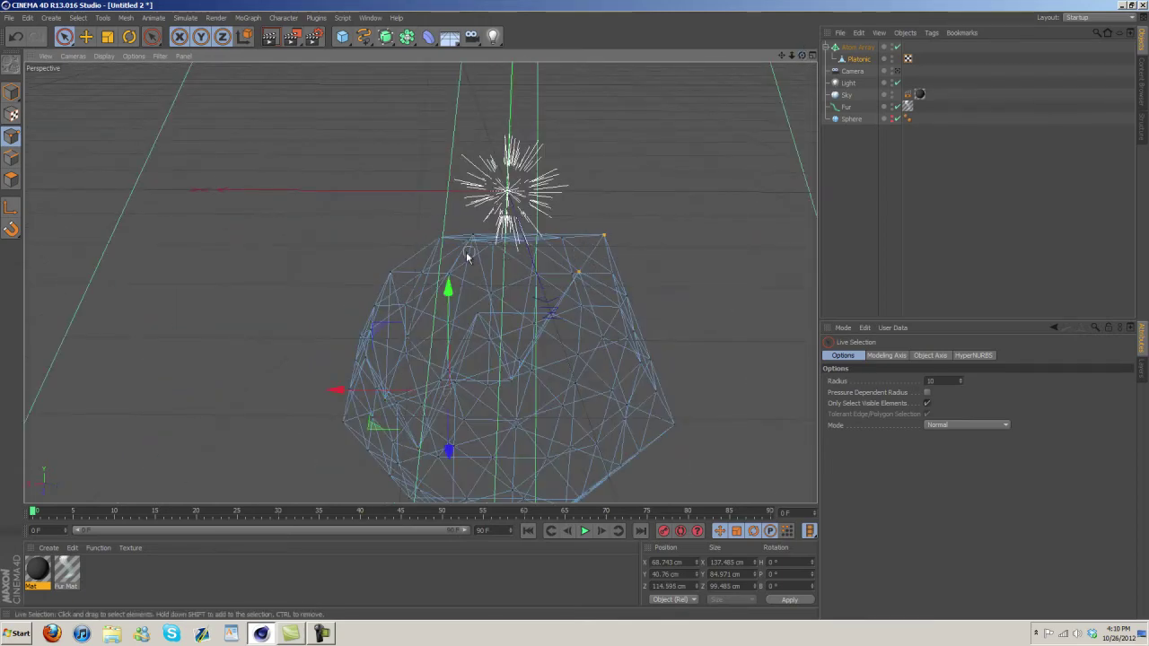
shift+click(389, 271)
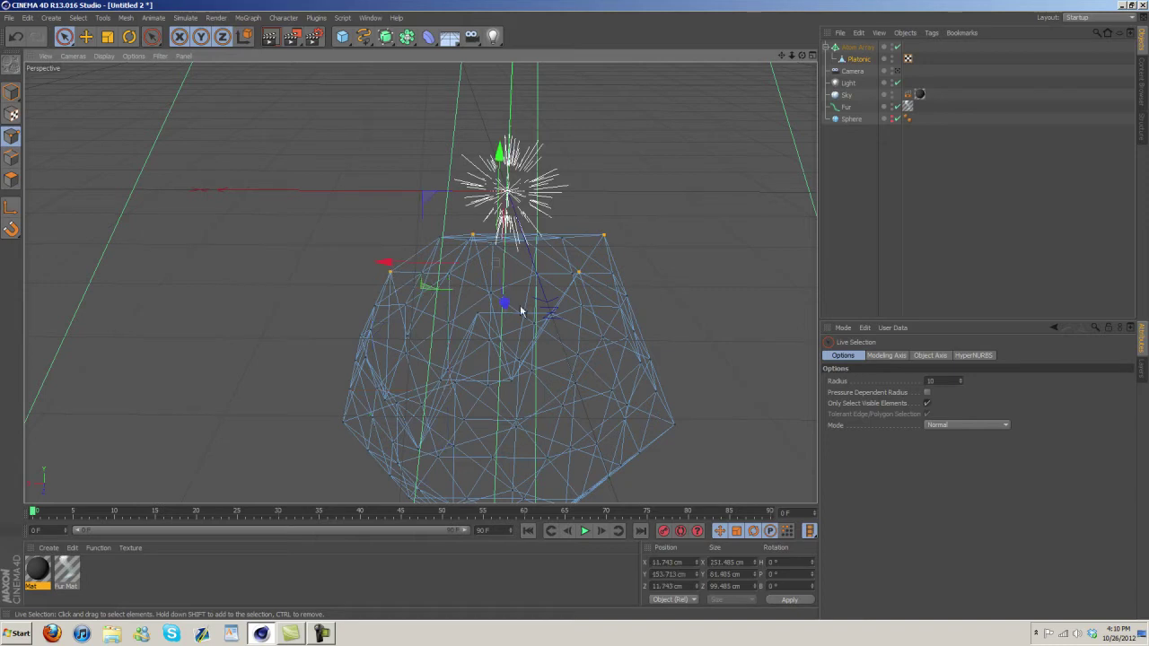
drag(386, 262, 490, 271)
drag(569, 157, 569, 189)
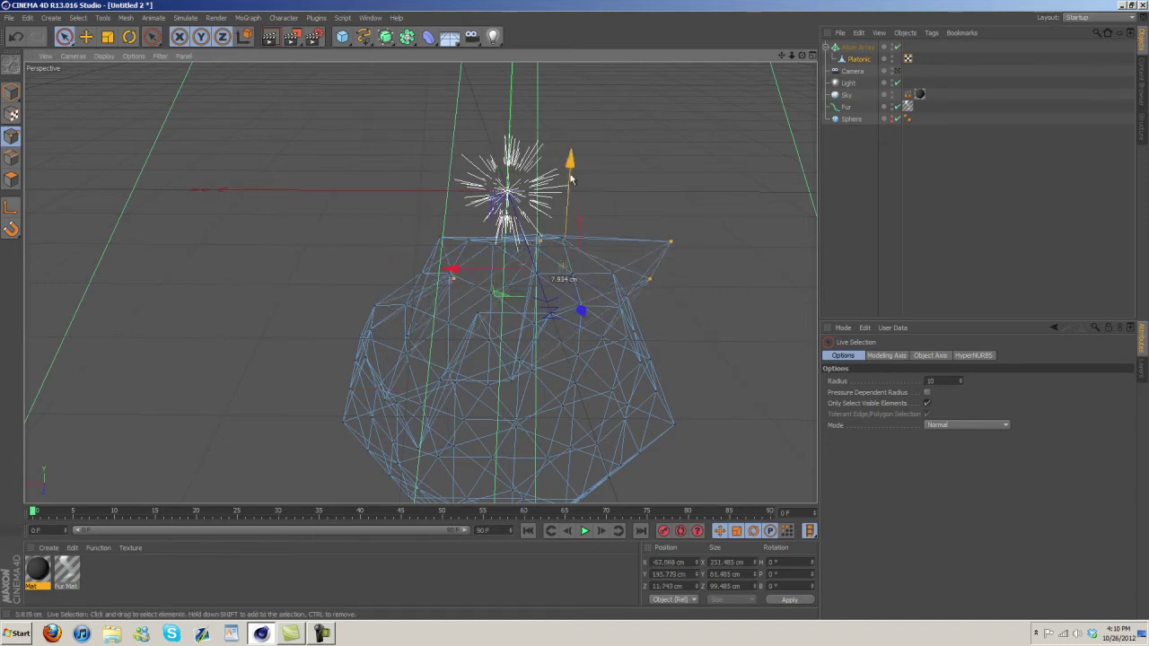
click(124, 41)
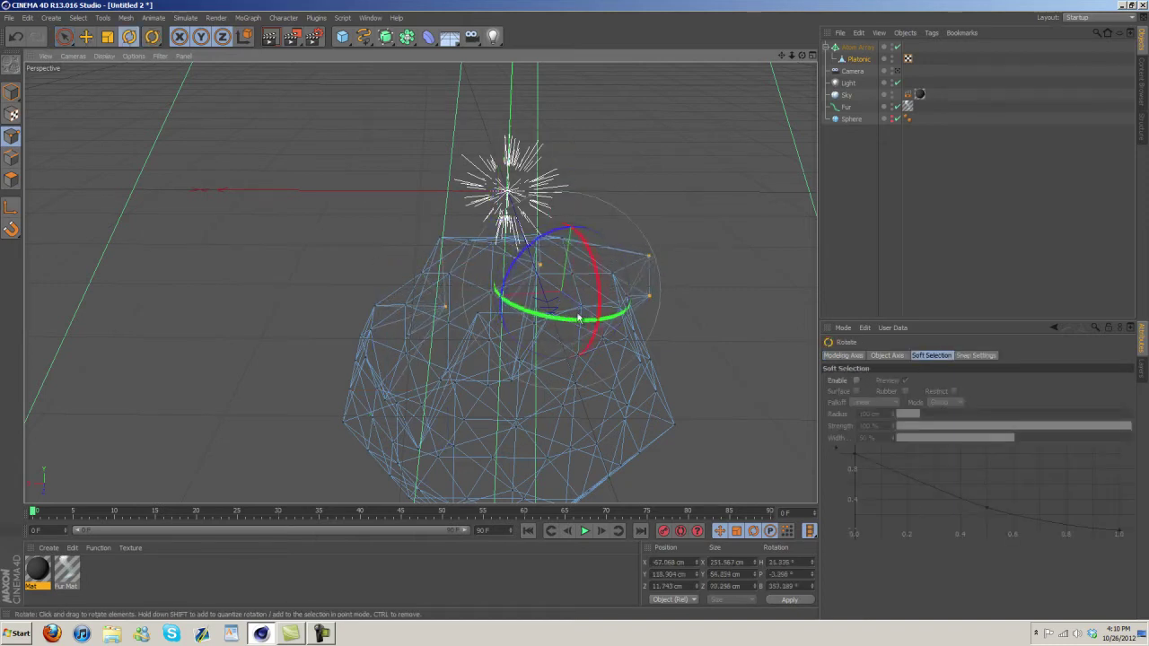
mouse_move(628, 270)
mouse_down()
mouse_move(600, 279)
mouse_move(616, 308)
mouse_up()
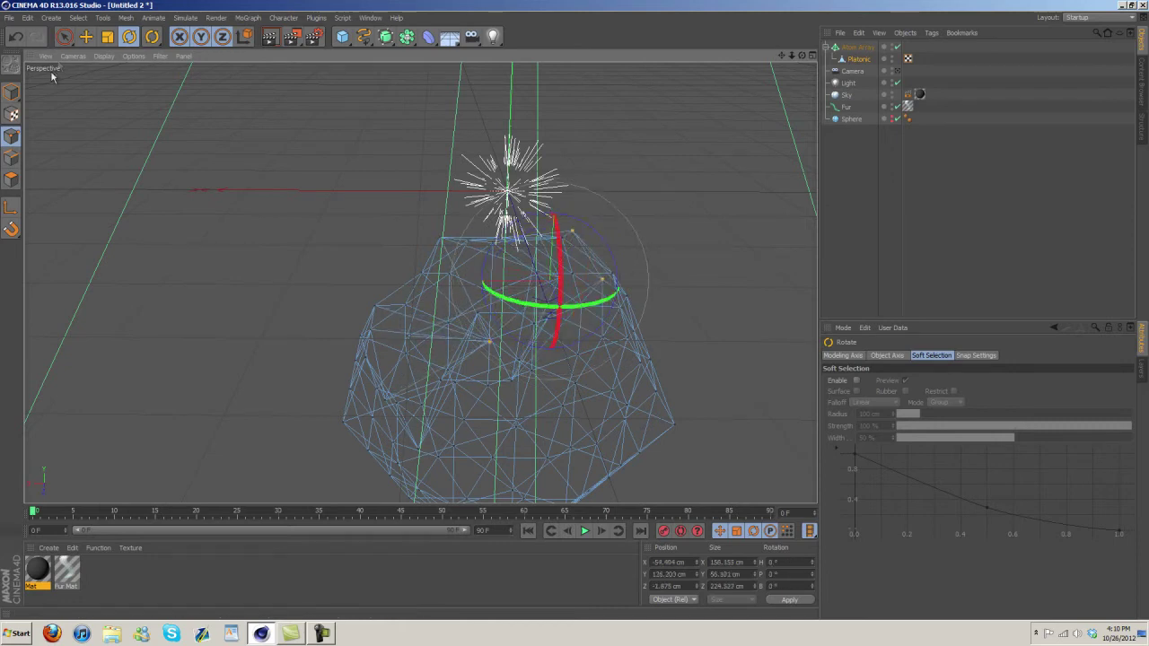
Select the left-edge points, push them along X and rotate them.
click(63, 37)
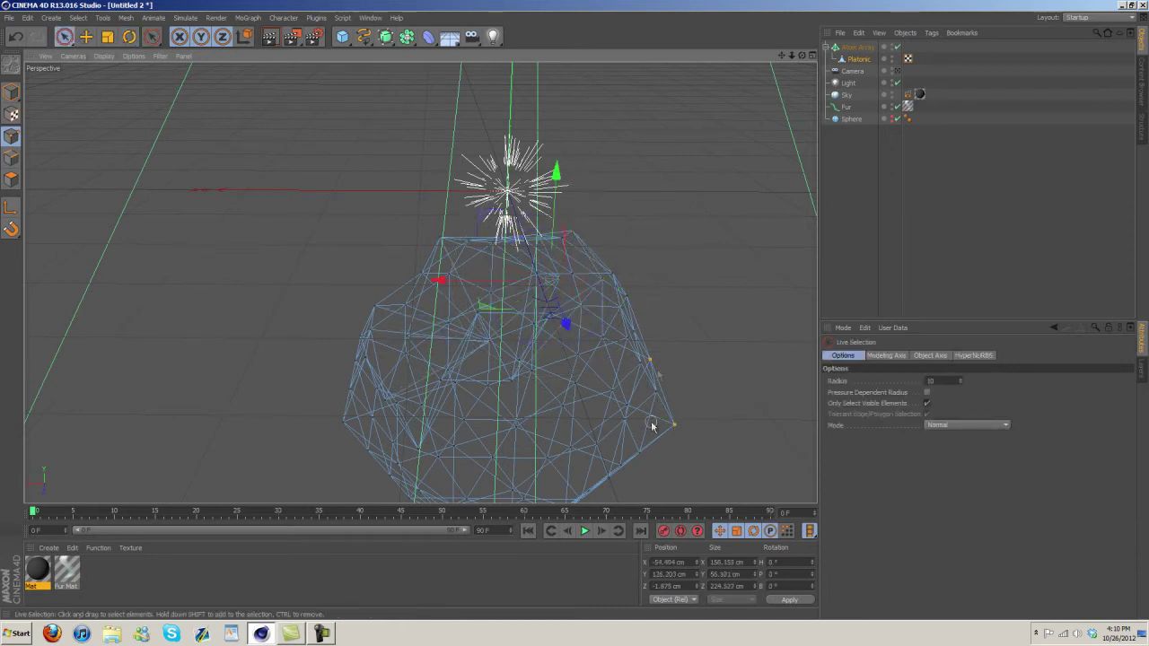
drag(653, 425, 640, 359)
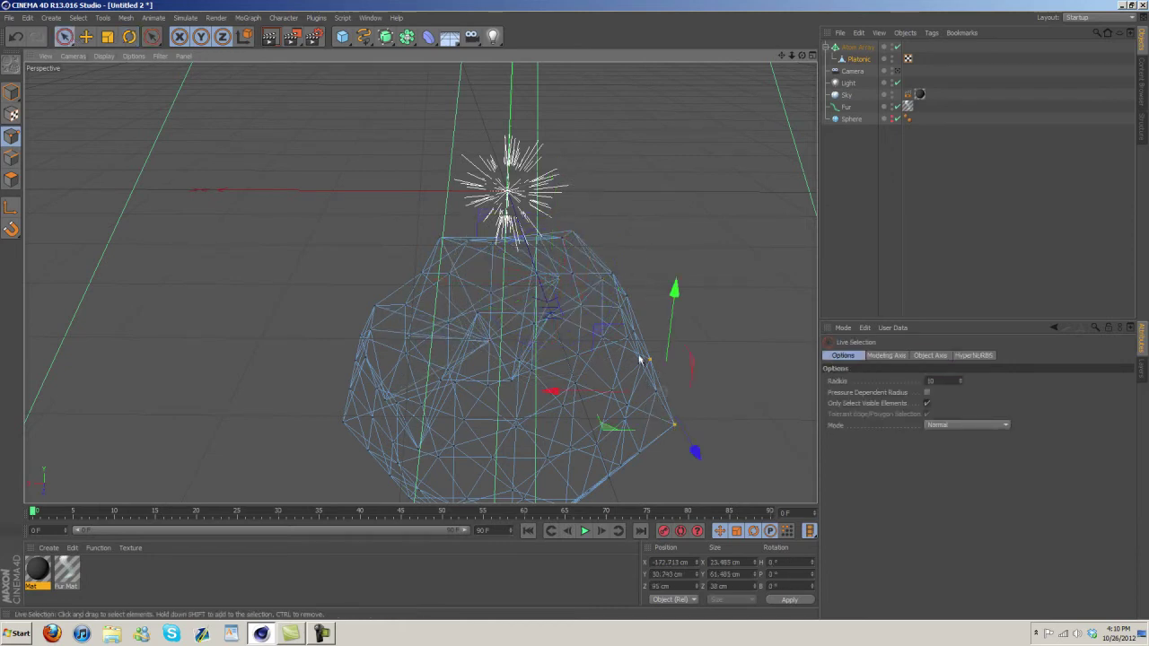
click(374, 326)
drag(308, 348, 320, 353)
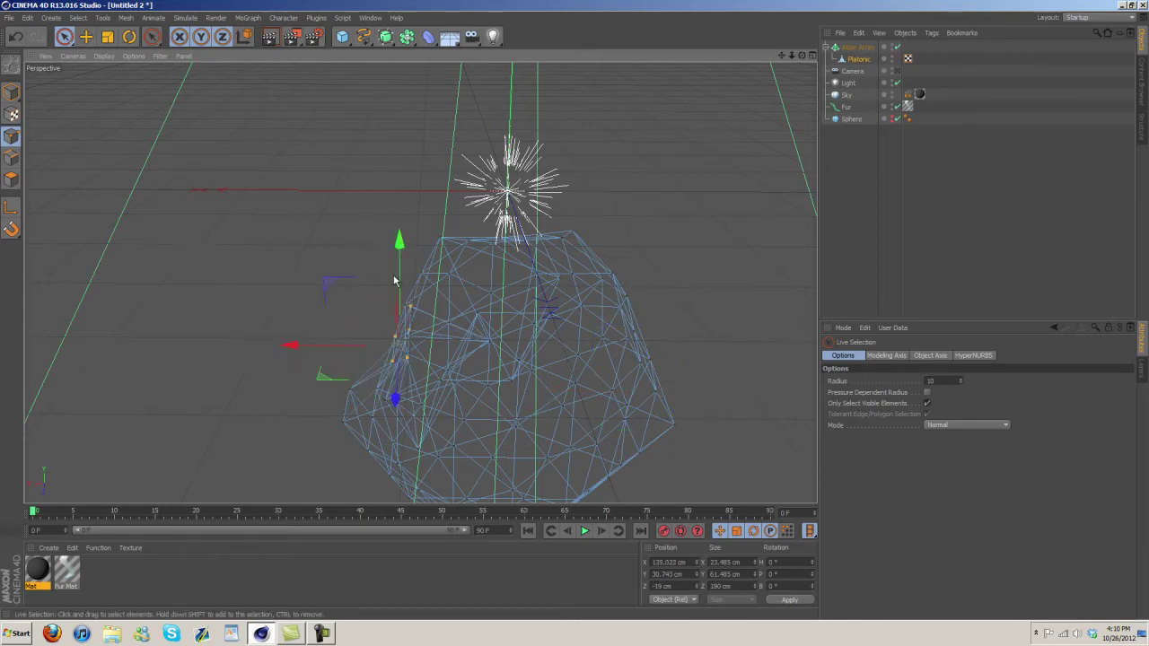
click(128, 36)
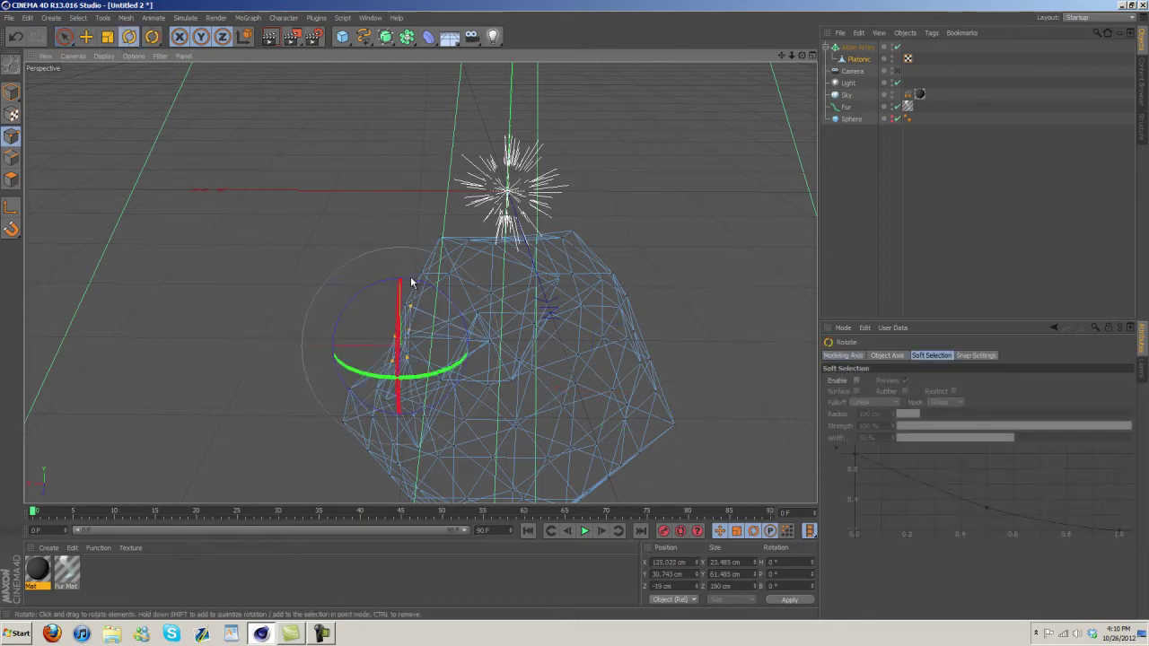
mouse_move(410, 282)
mouse_down()
mouse_move(436, 295)
mouse_move(441, 346)
mouse_up()
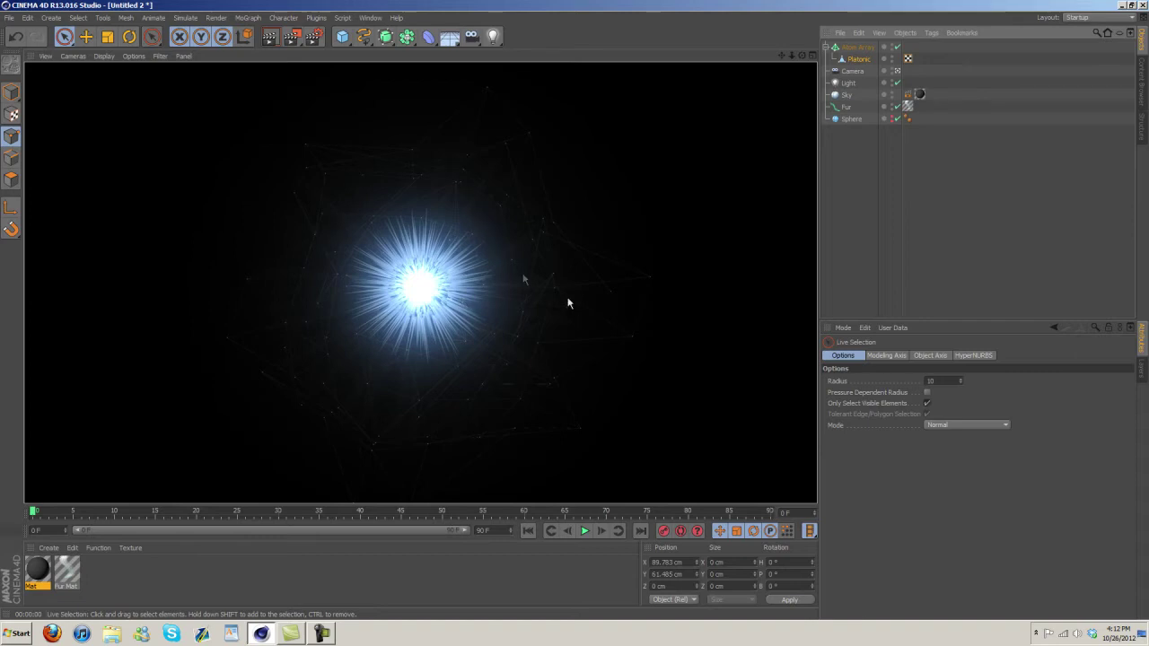
Render germpart 2 and Untitled 2 to compare them, selecting Untitled 2's Atom Array.
click(370, 17)
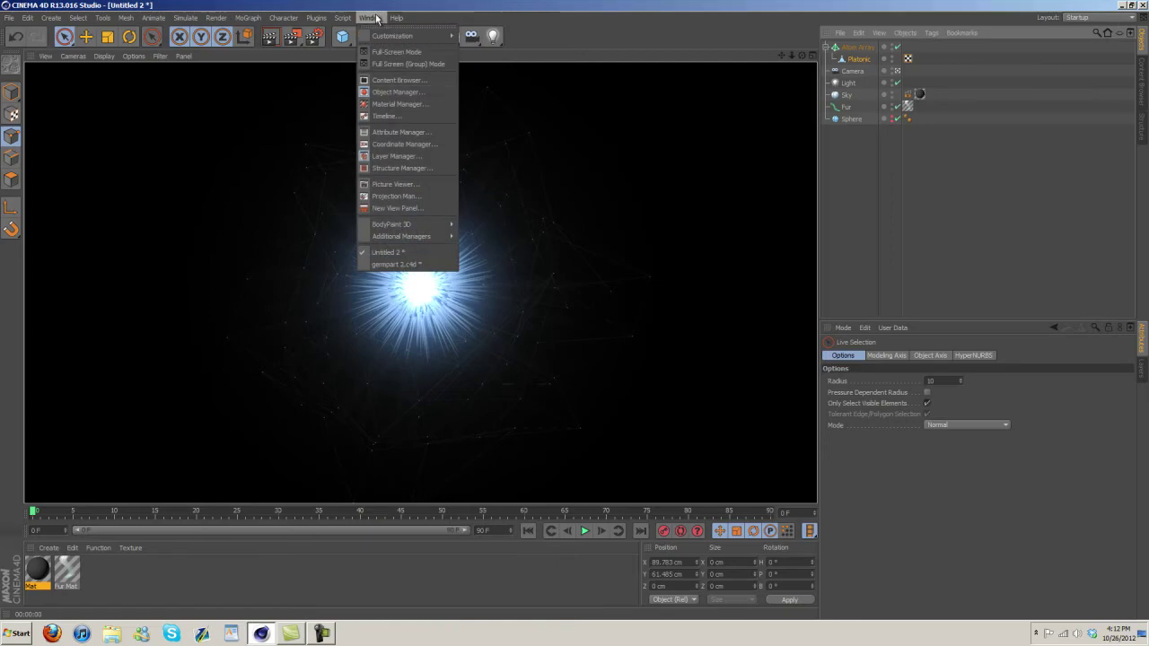
click(386, 266)
click(270, 36)
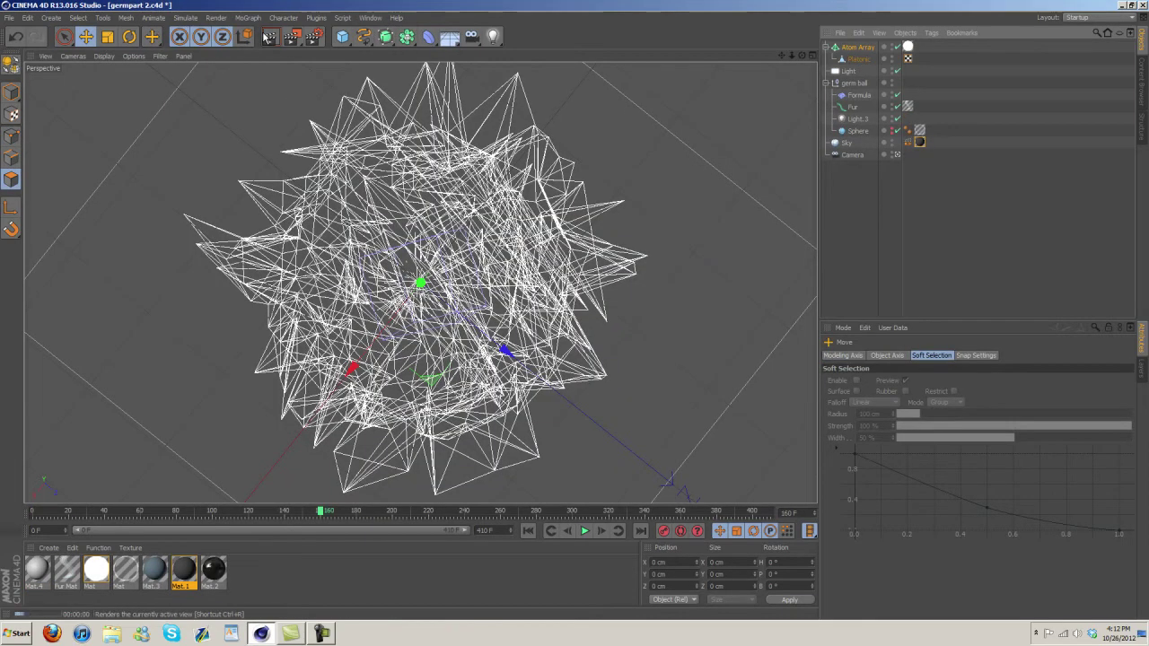
click(370, 17)
click(400, 254)
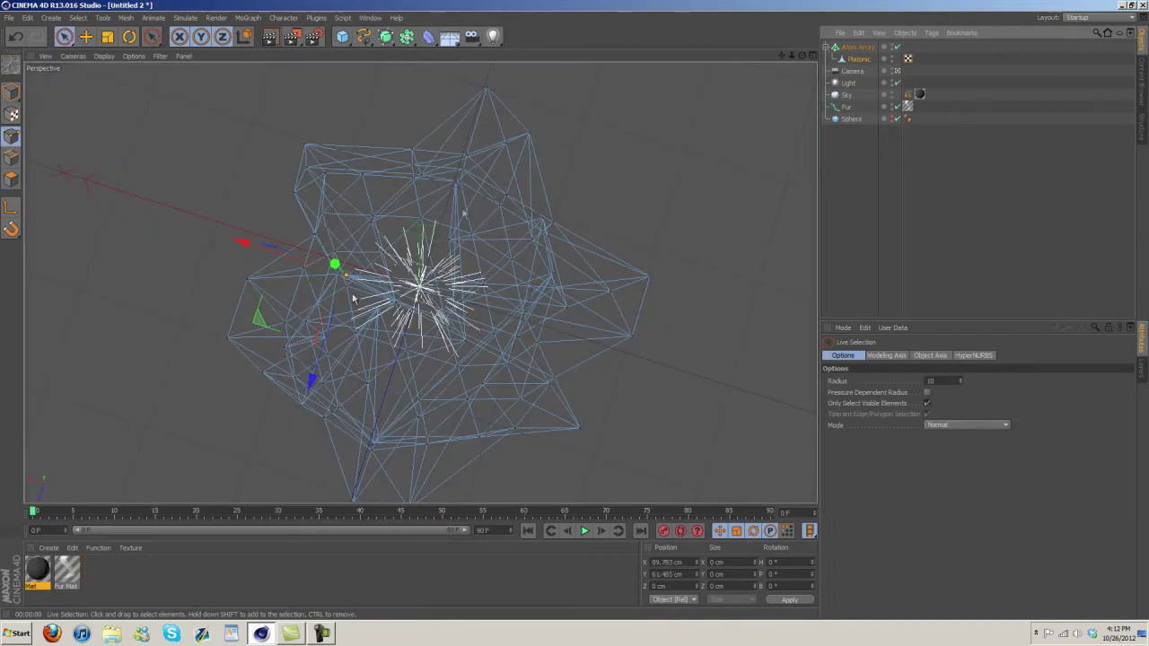
click(844, 49)
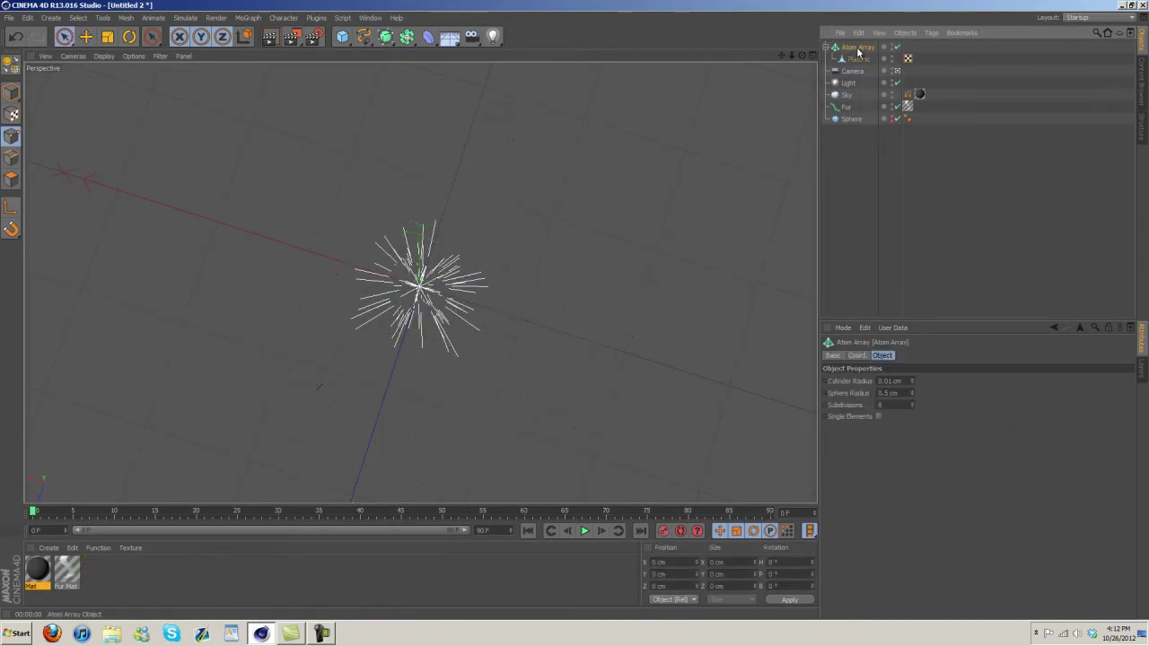
click(370, 18)
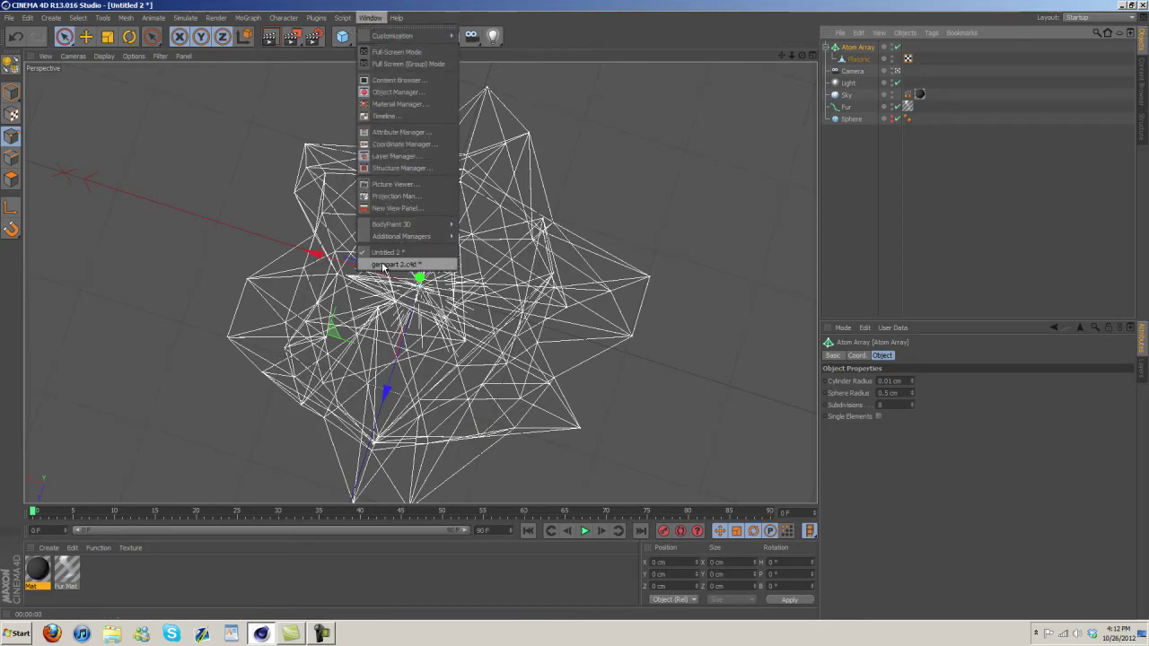
click(384, 262)
click(370, 17)
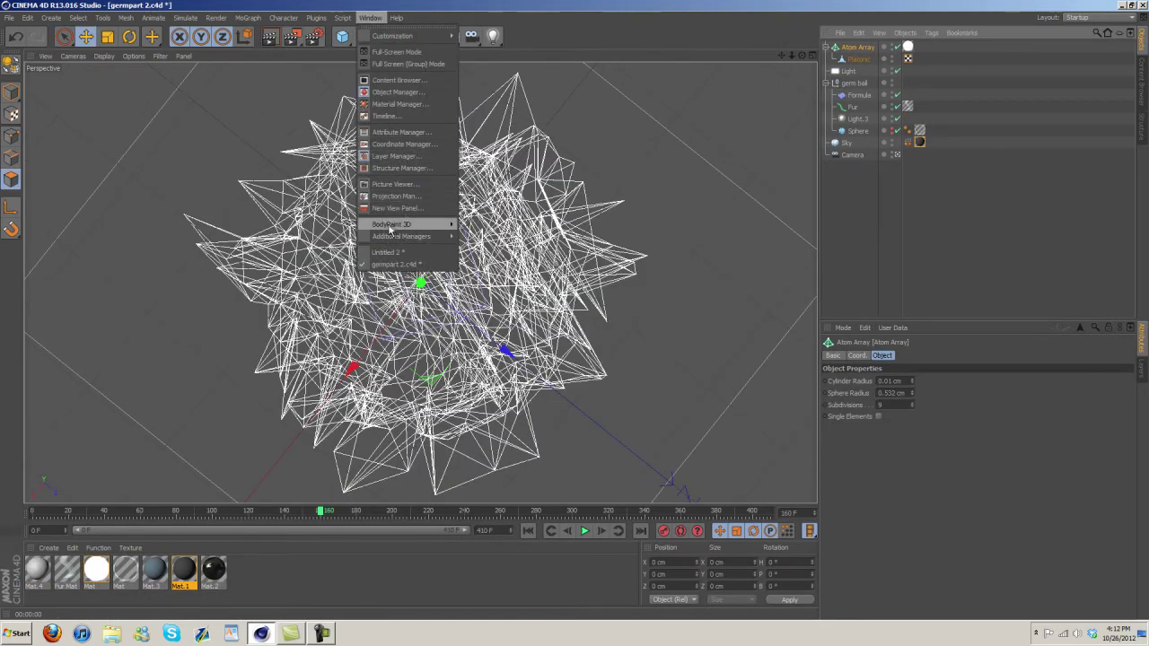
click(385, 255)
click(270, 37)
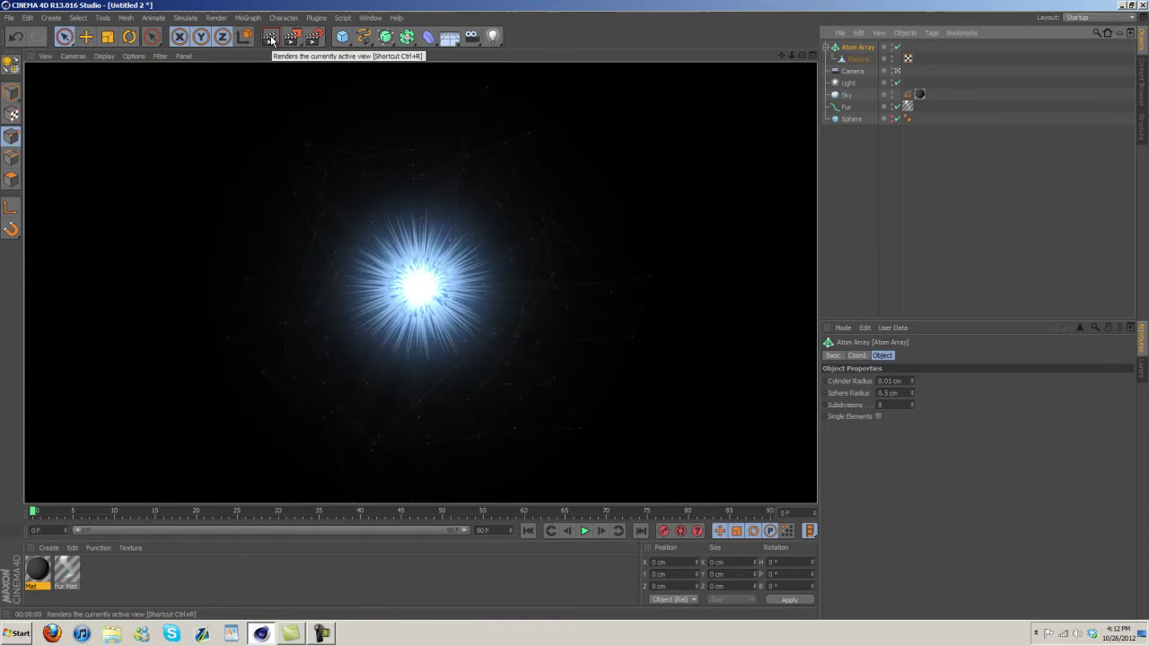
Re-render germpart 2 and Untitled 2, selecting the Camera before a final render.
click(370, 17)
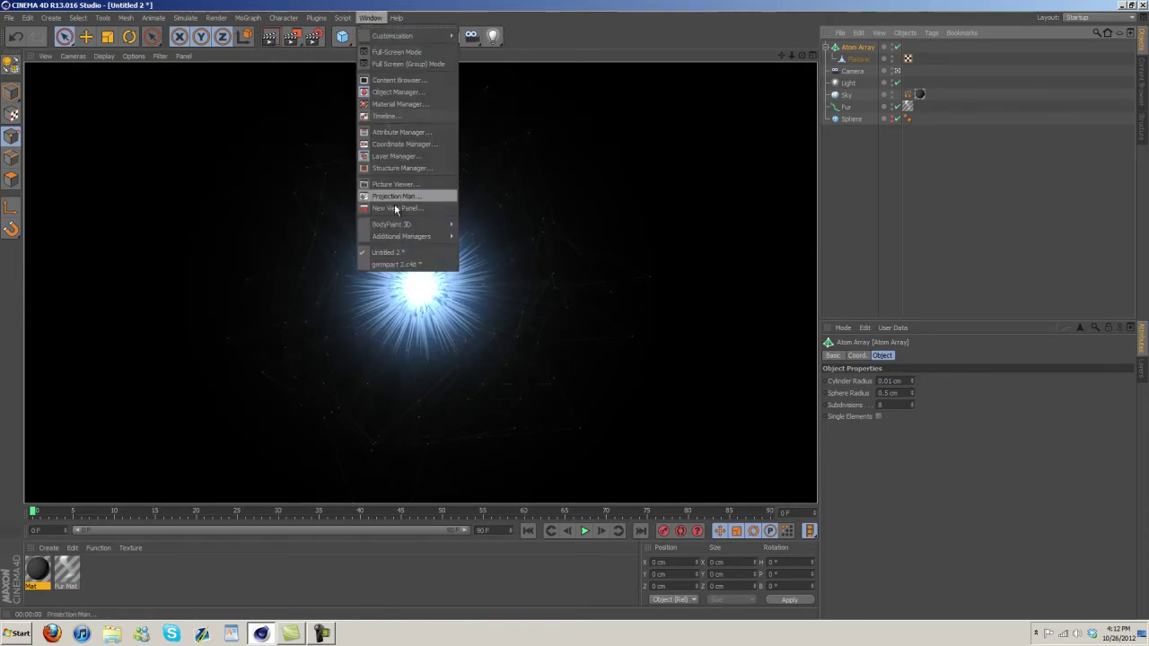
click(384, 262)
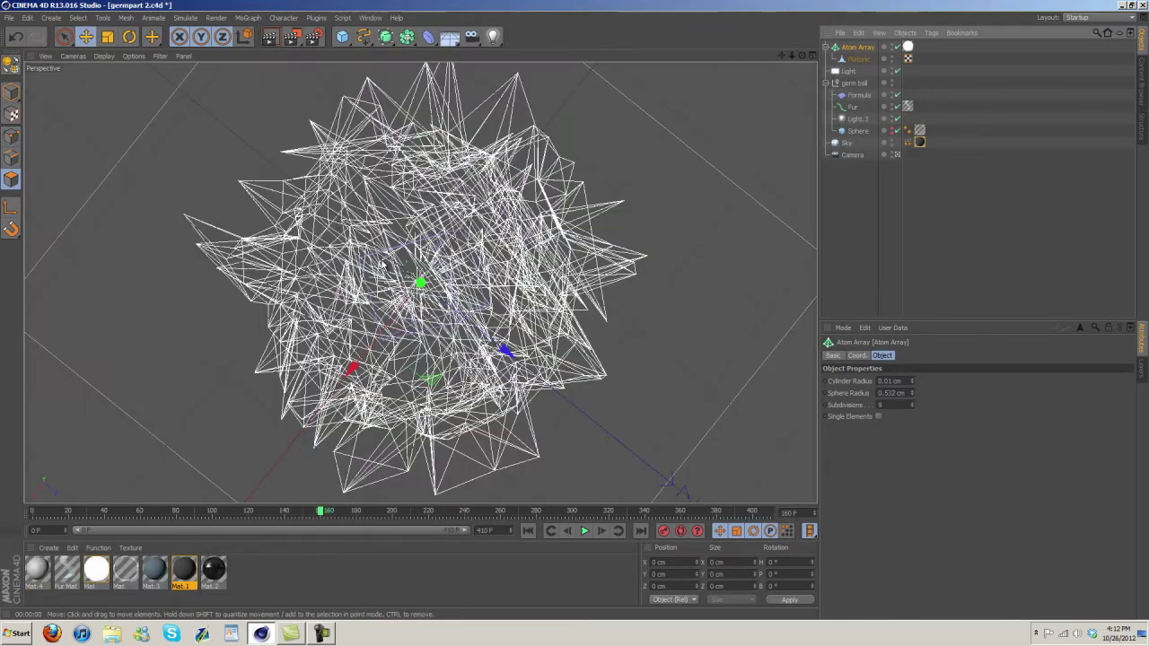
click(269, 37)
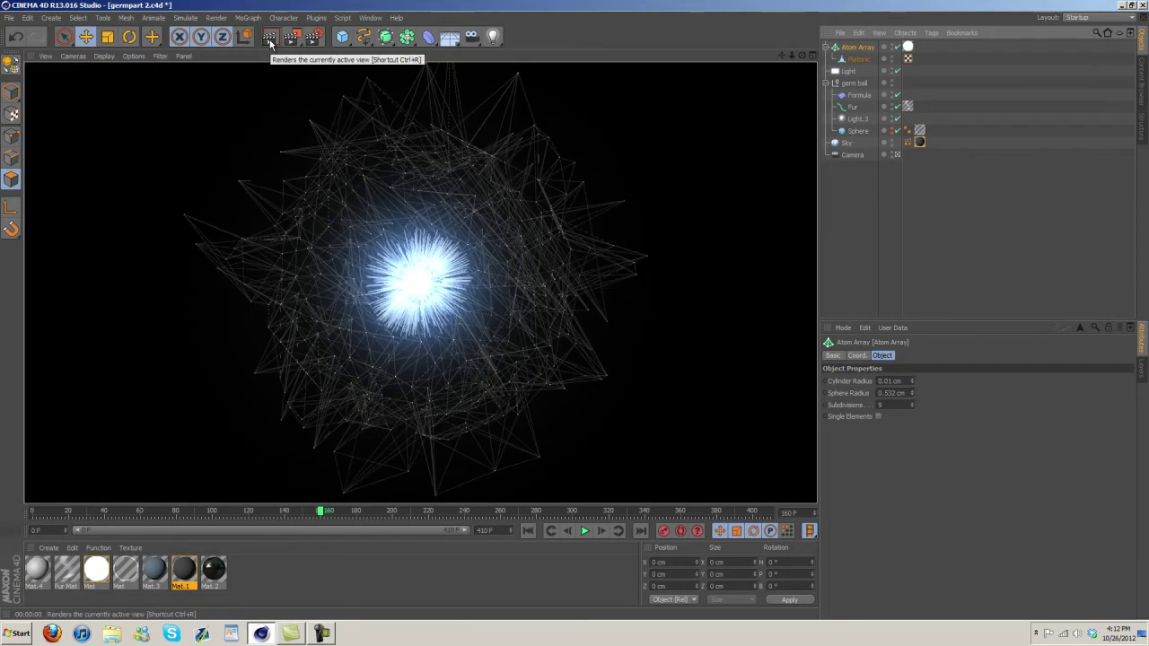
click(370, 17)
click(395, 252)
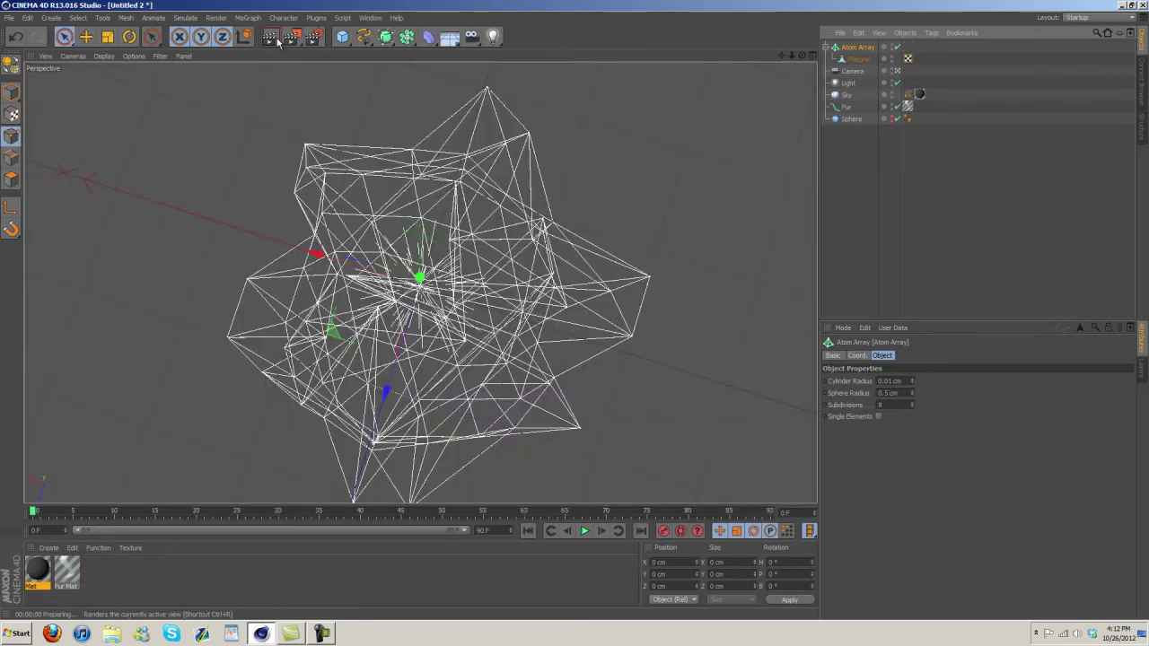
click(277, 40)
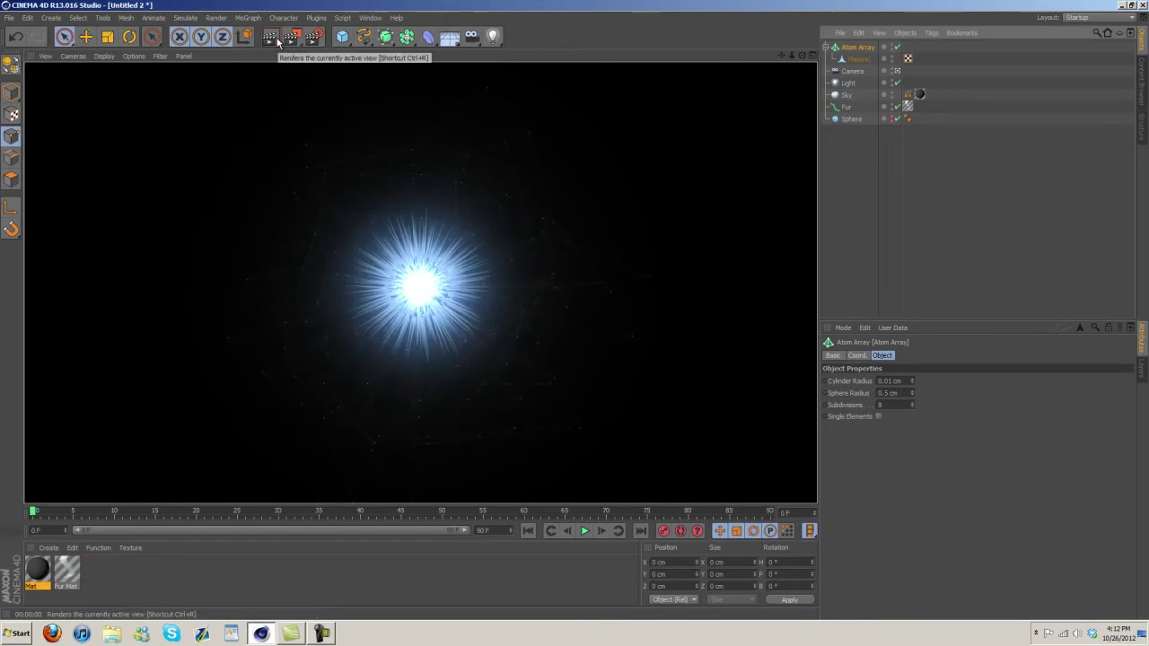
click(856, 74)
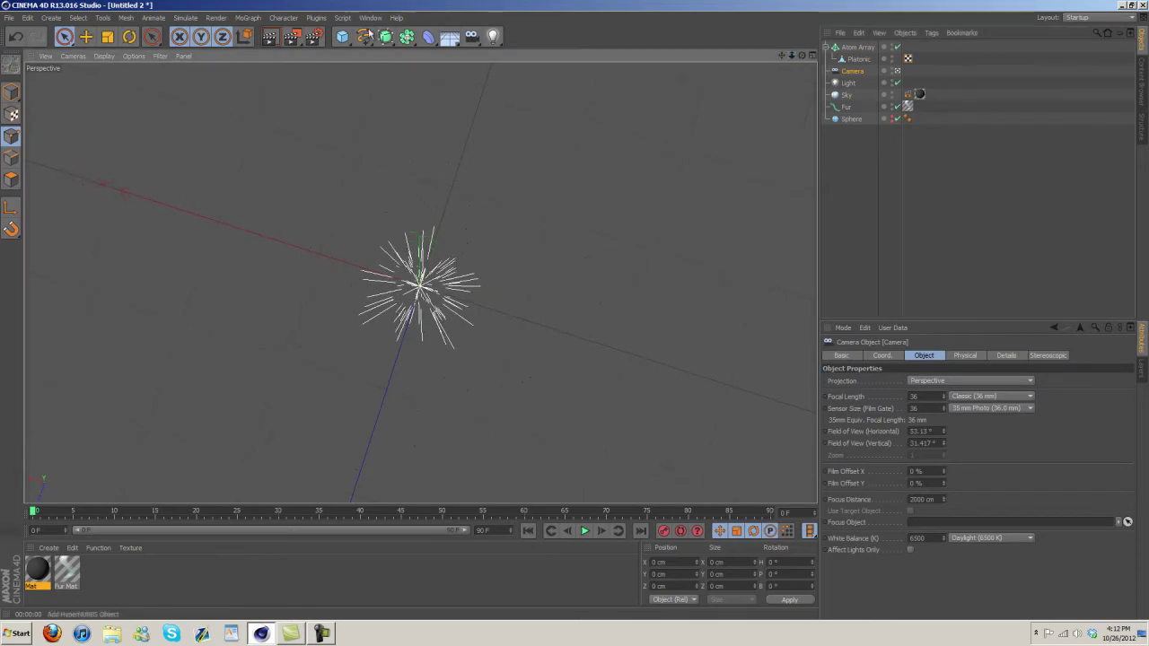
click(269, 35)
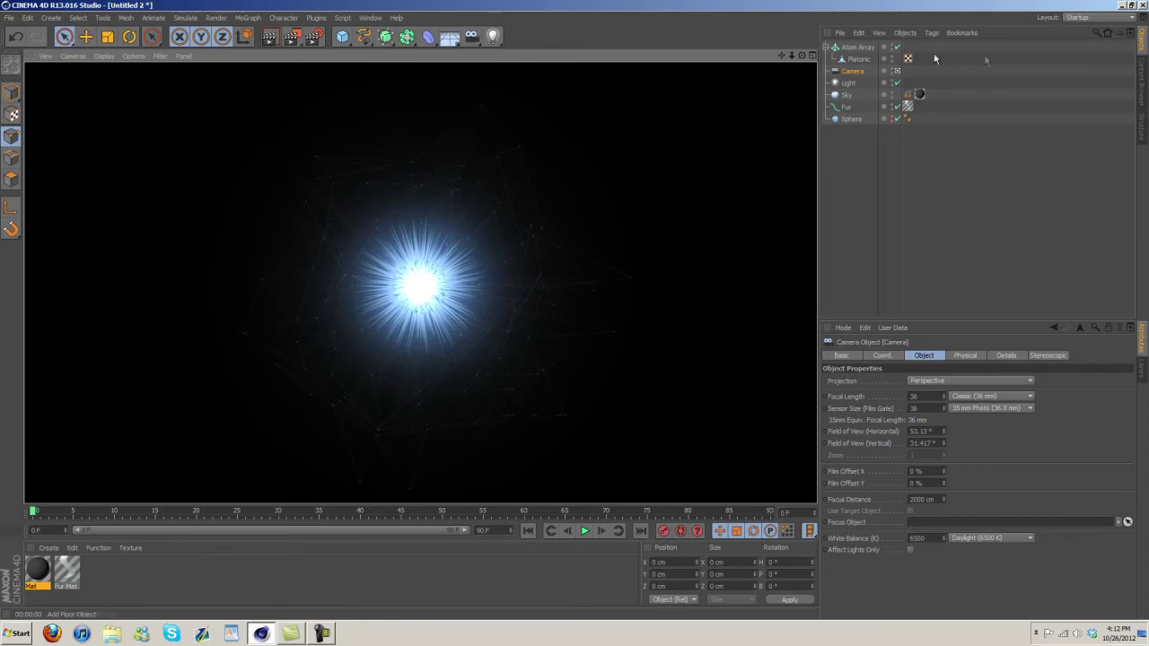
Select the Sphere, then inspect germpart 2's germ ball group for reference.
click(856, 59)
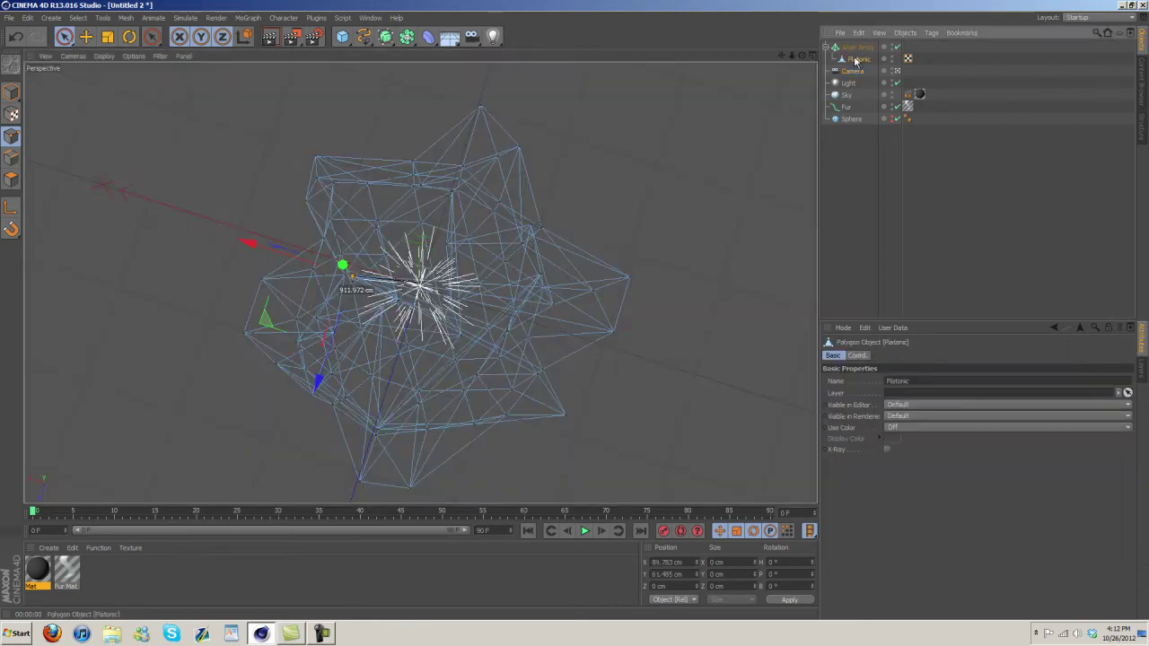
click(847, 107)
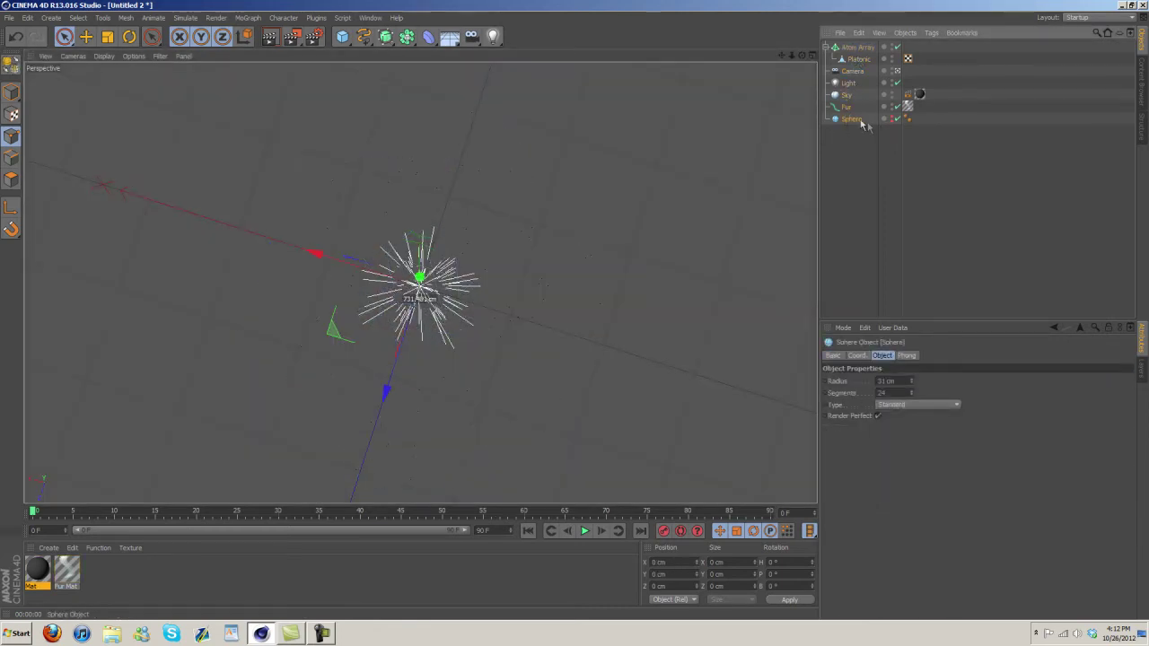
click(368, 20)
click(400, 237)
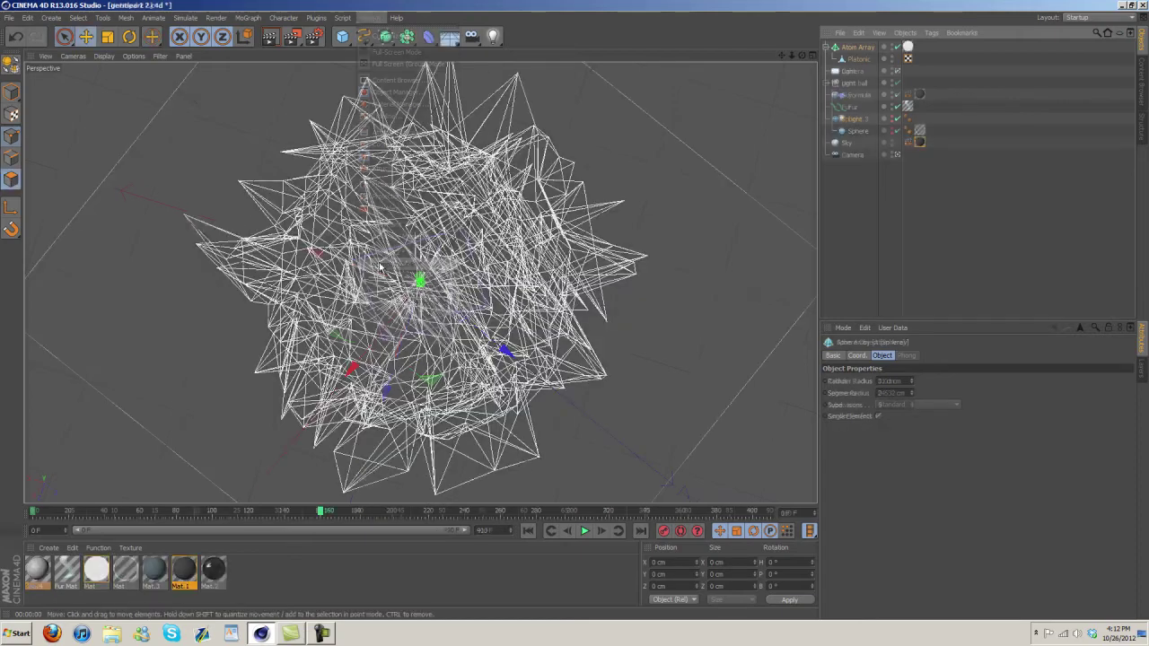
click(853, 95)
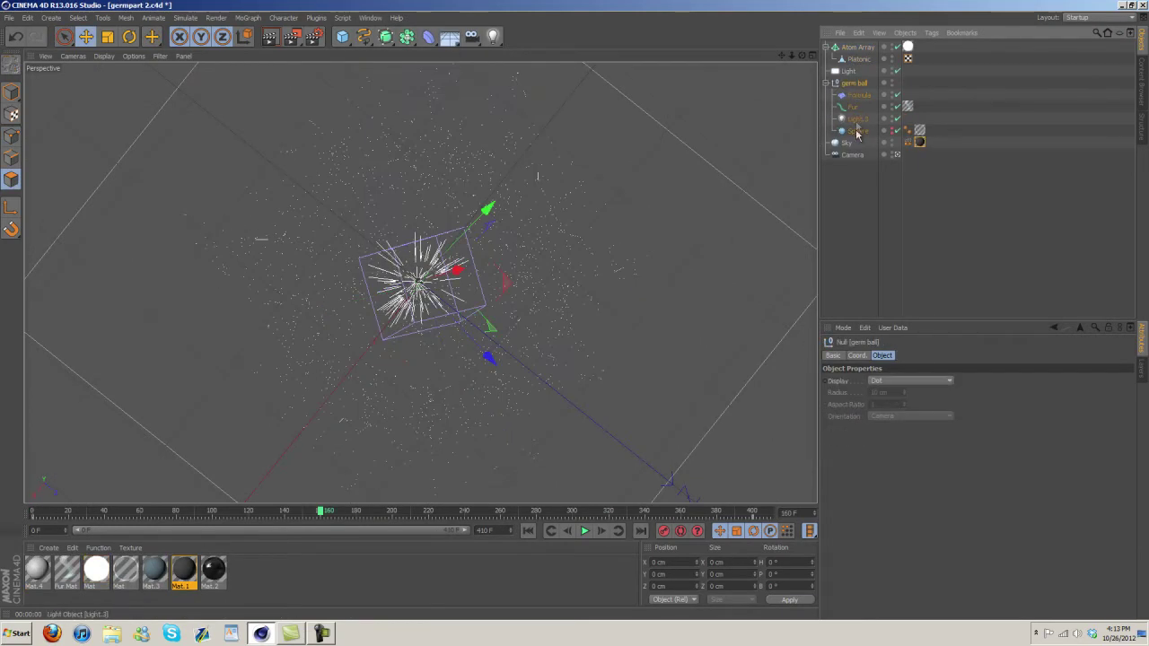
click(369, 18)
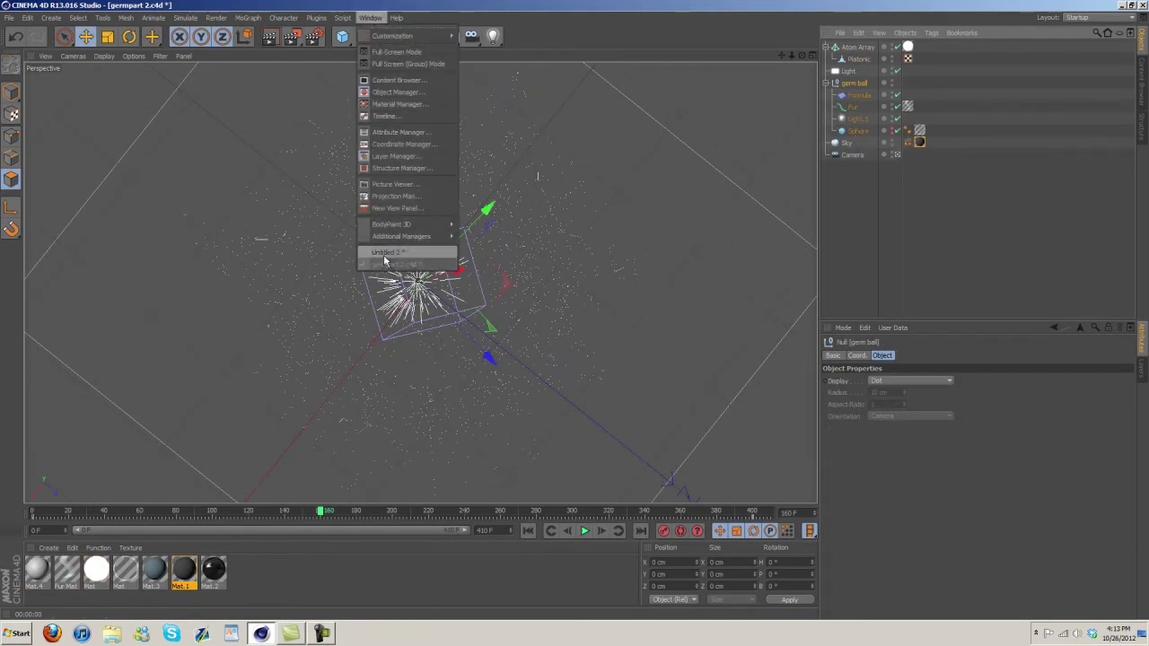
click(386, 258)
Group Light, Fur and Sphere with Alt+G, name the null 'germ ball', and expand it.
click(846, 107)
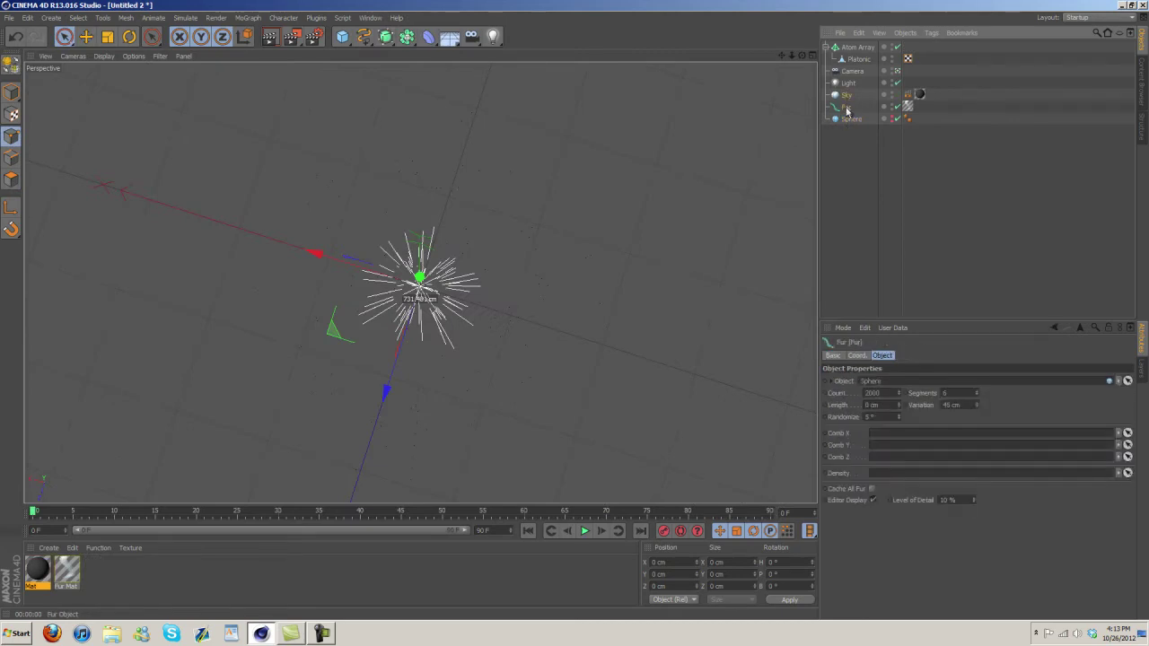
ctrl+click(848, 83)
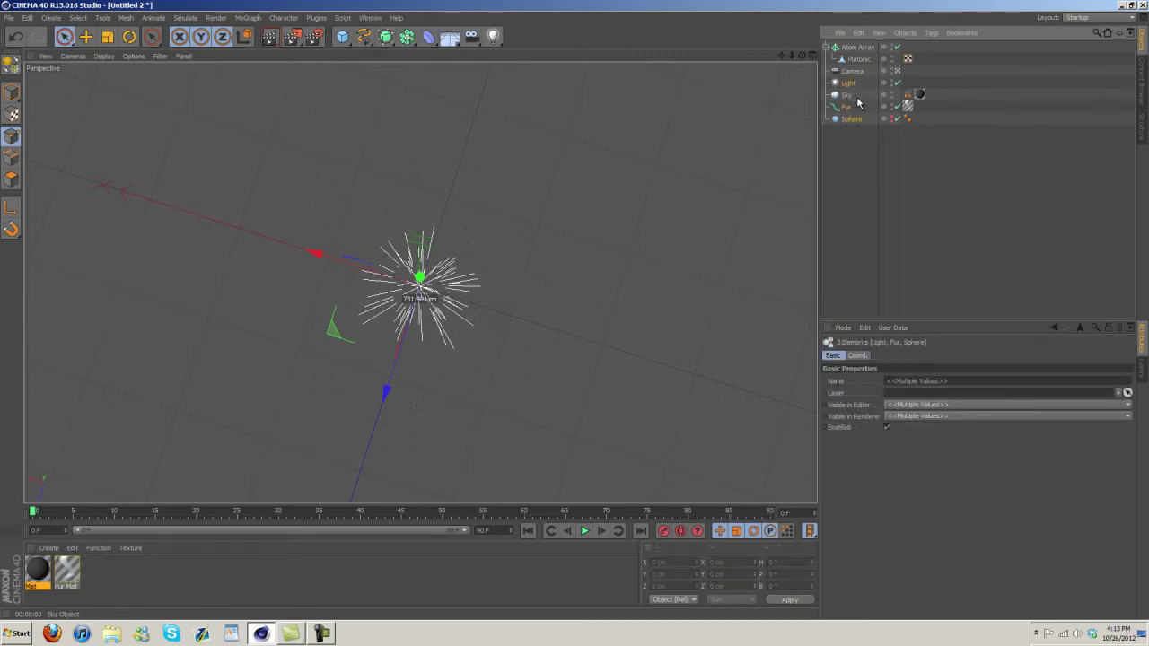
key(alt+g)
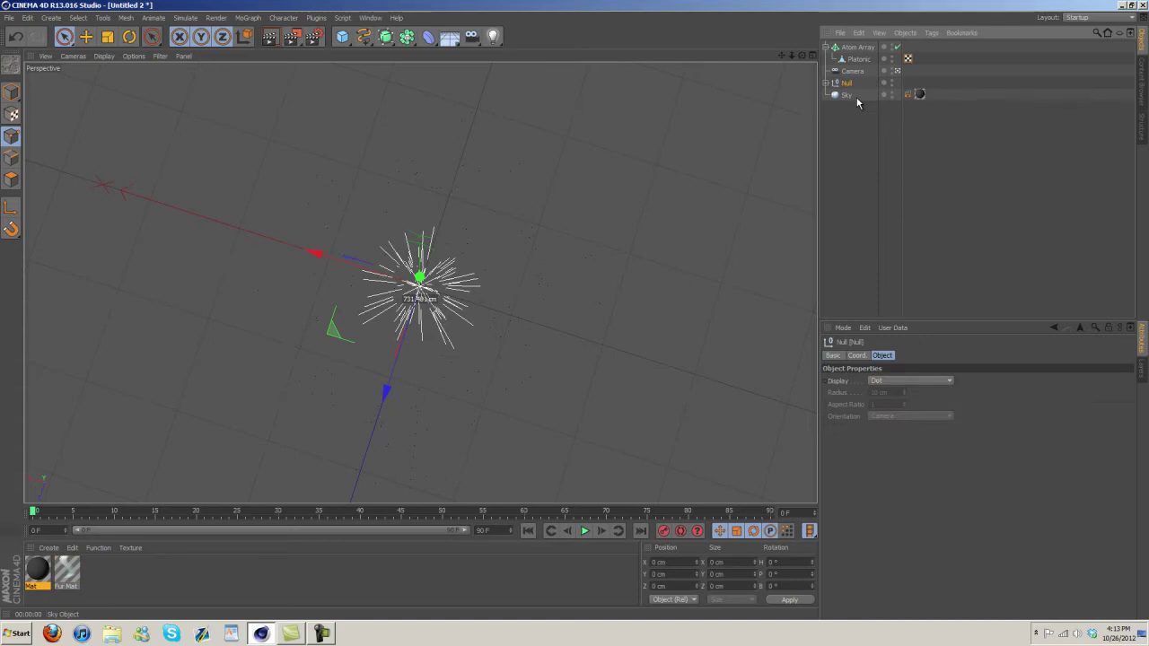
double_click(846, 82)
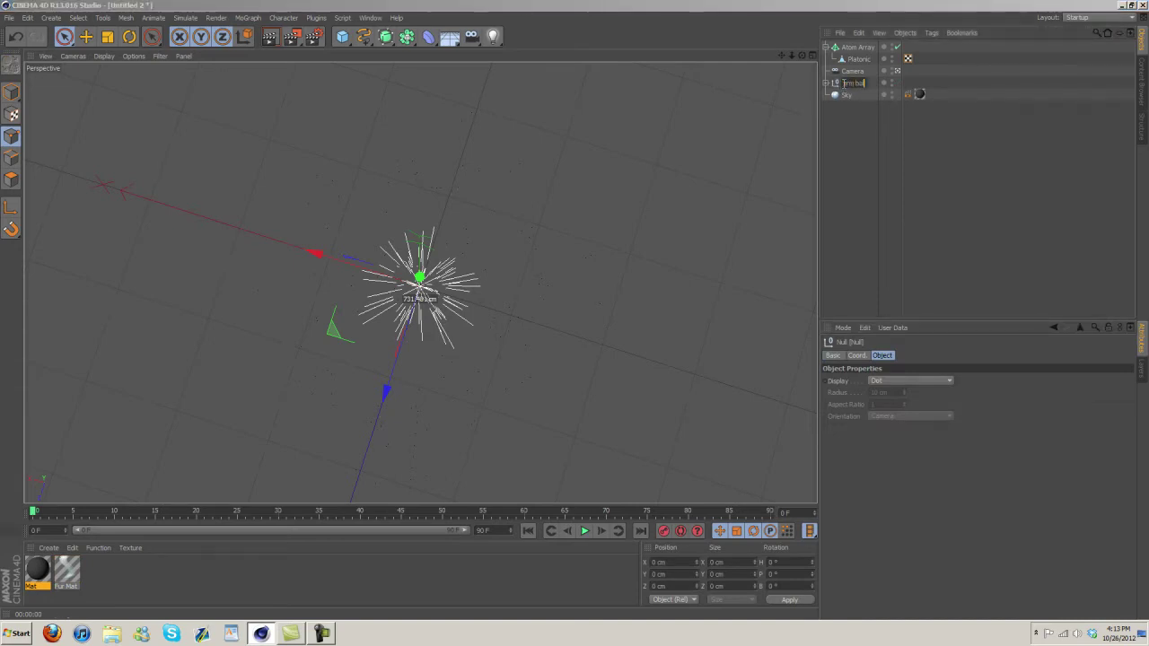
key(Return)
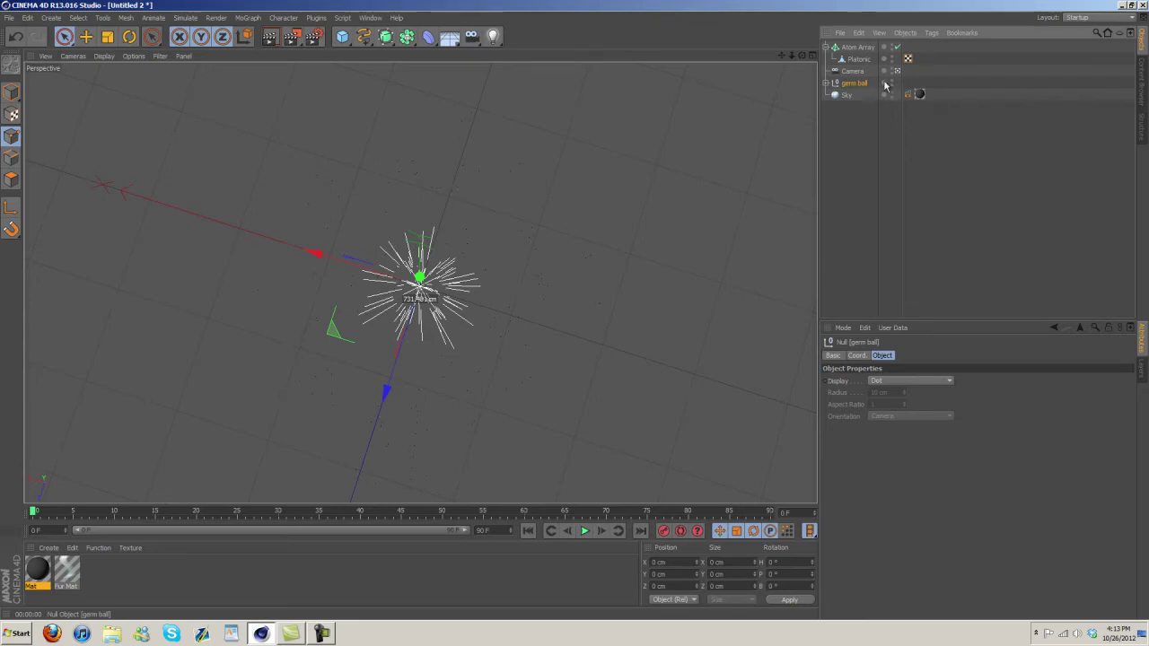
double_click(848, 83)
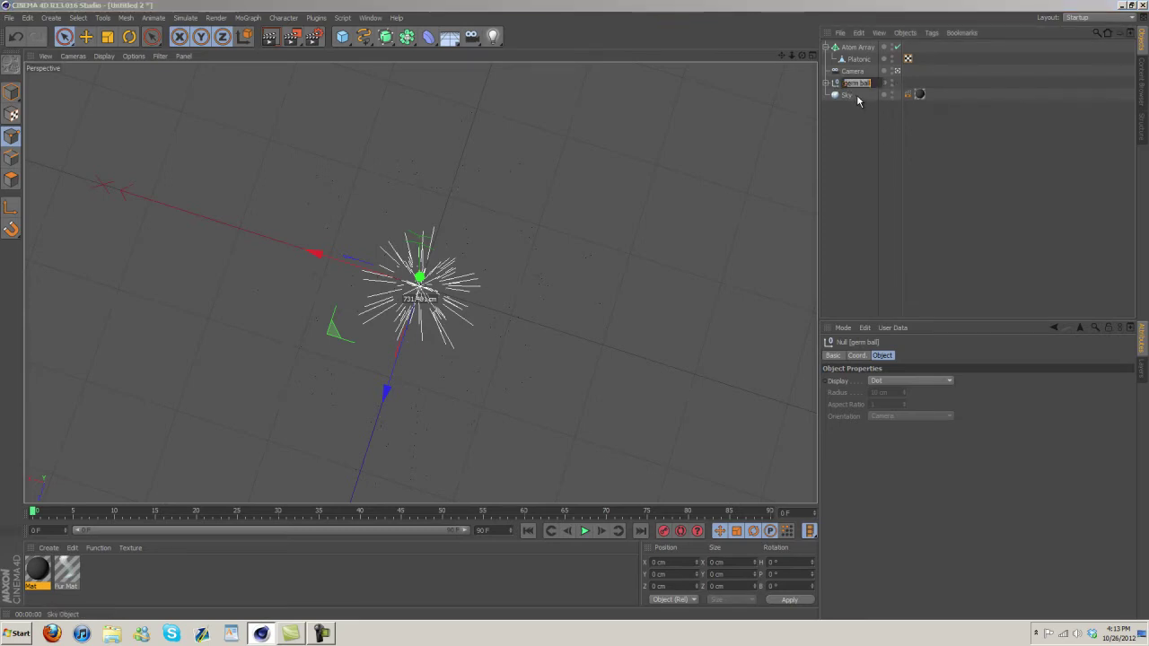
key(Return)
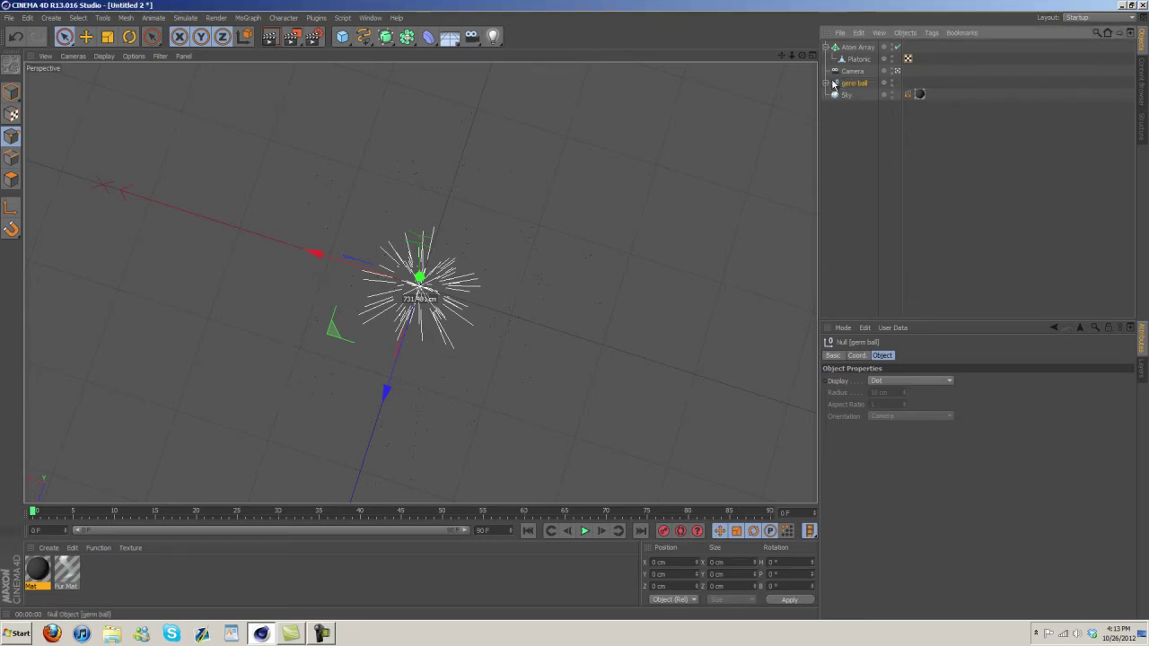
click(827, 82)
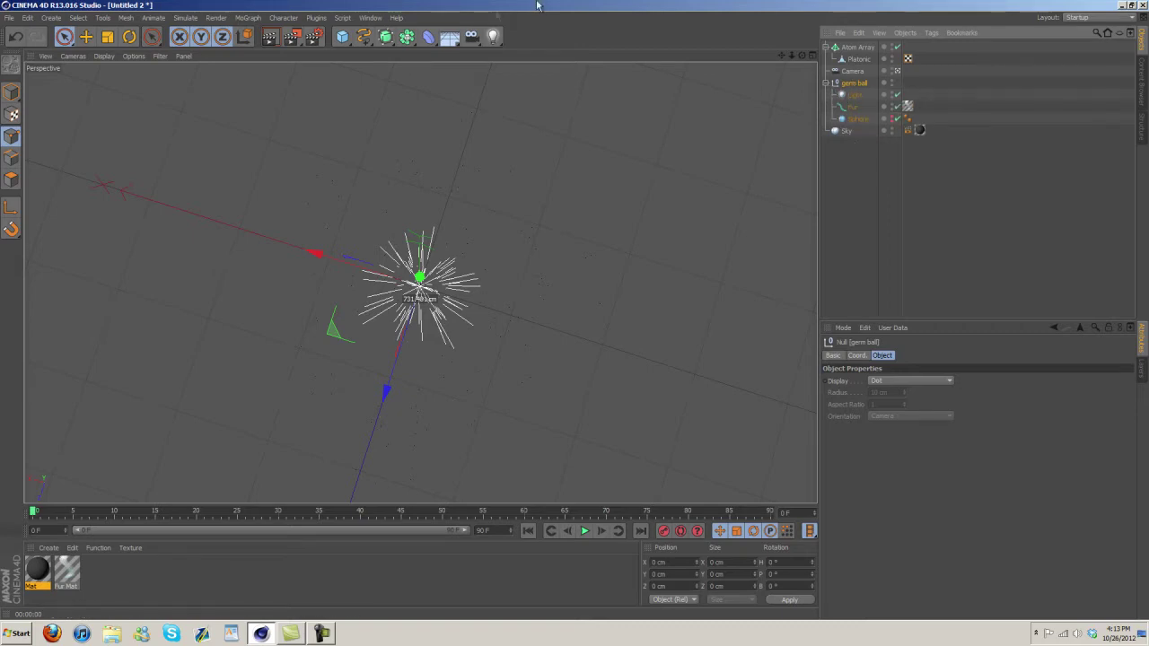
click(425, 40)
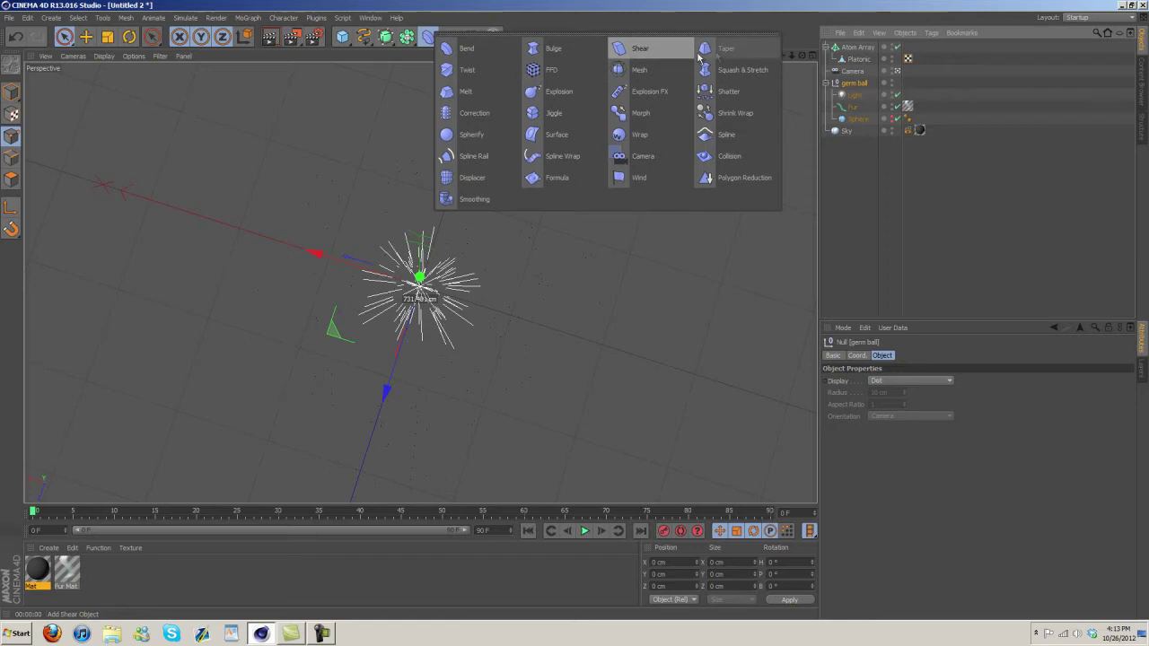
Add a Formula deformer inside the germ ball group and briefly play the animation.
click(557, 178)
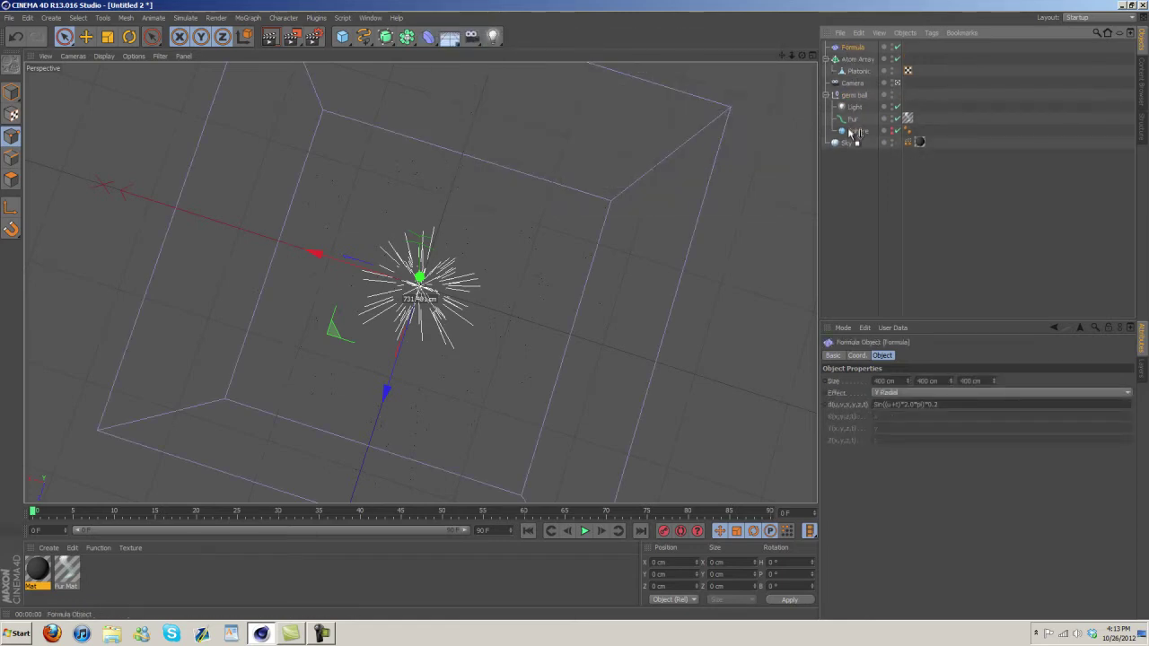
drag(850, 119, 846, 121)
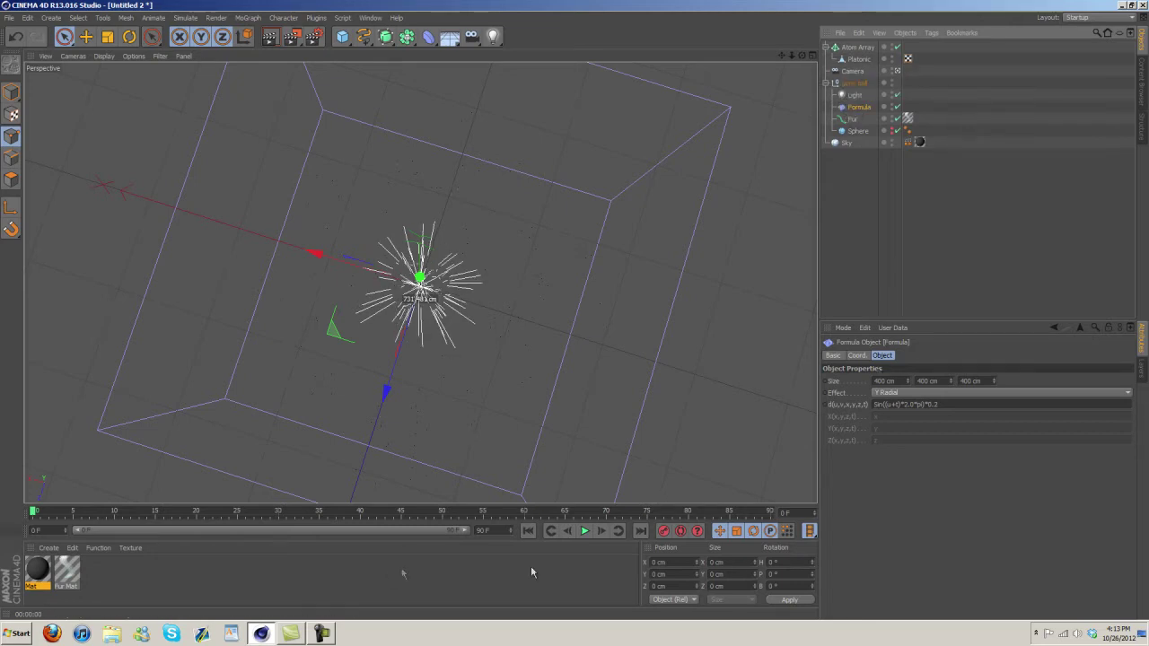
click(586, 532)
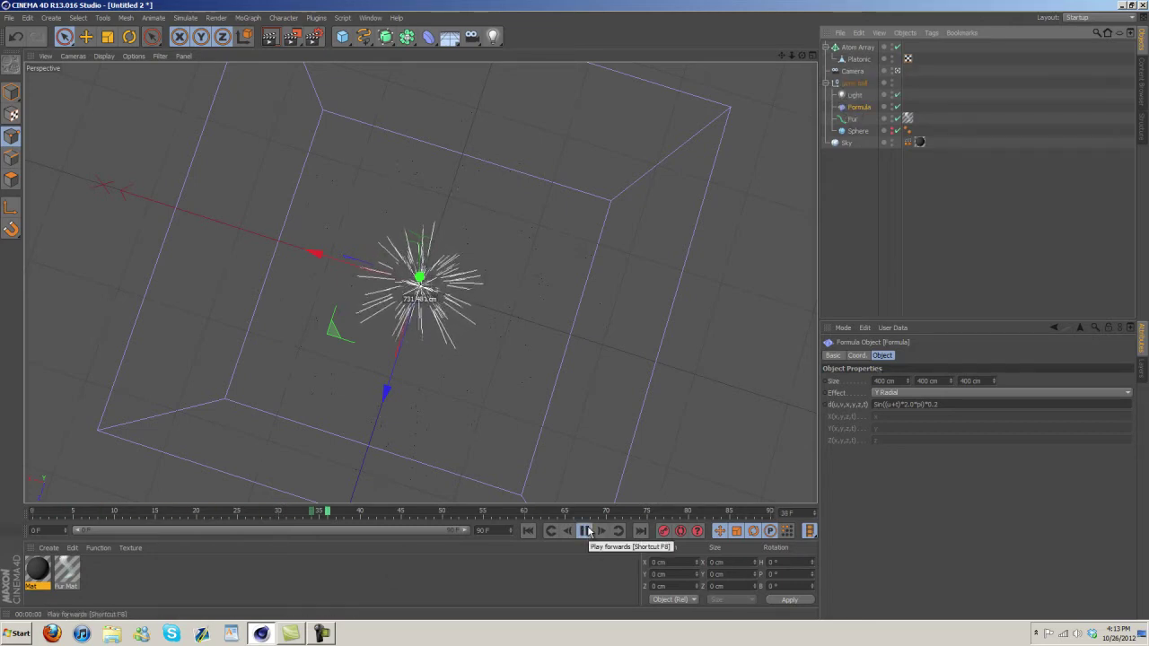
click(587, 532)
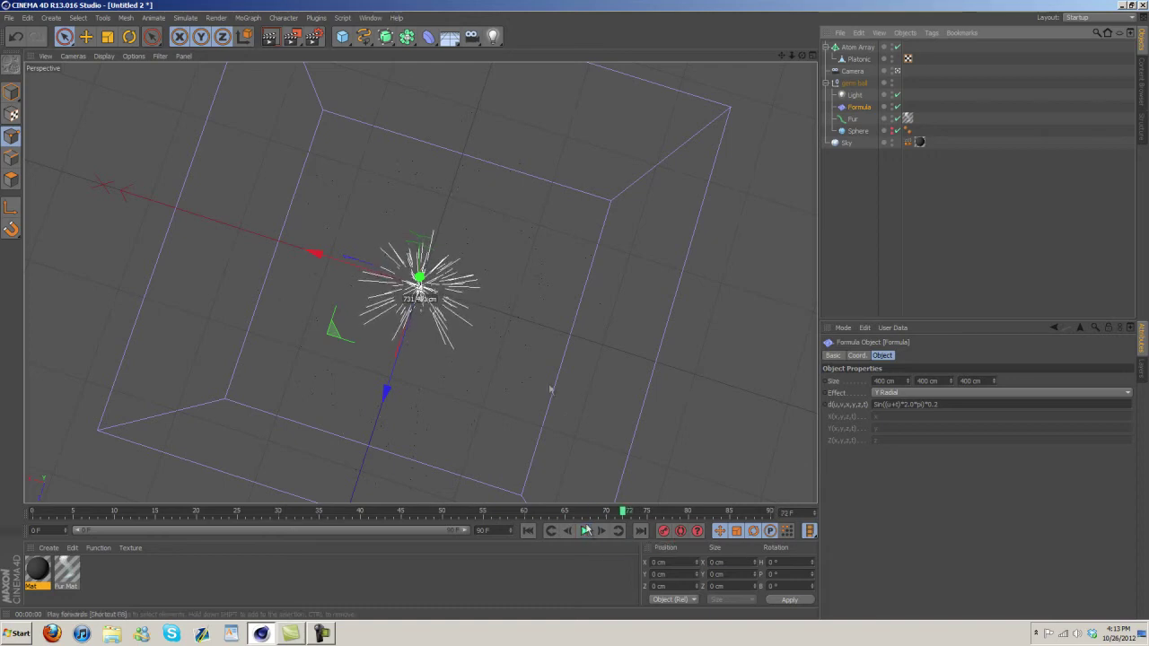
click(269, 38)
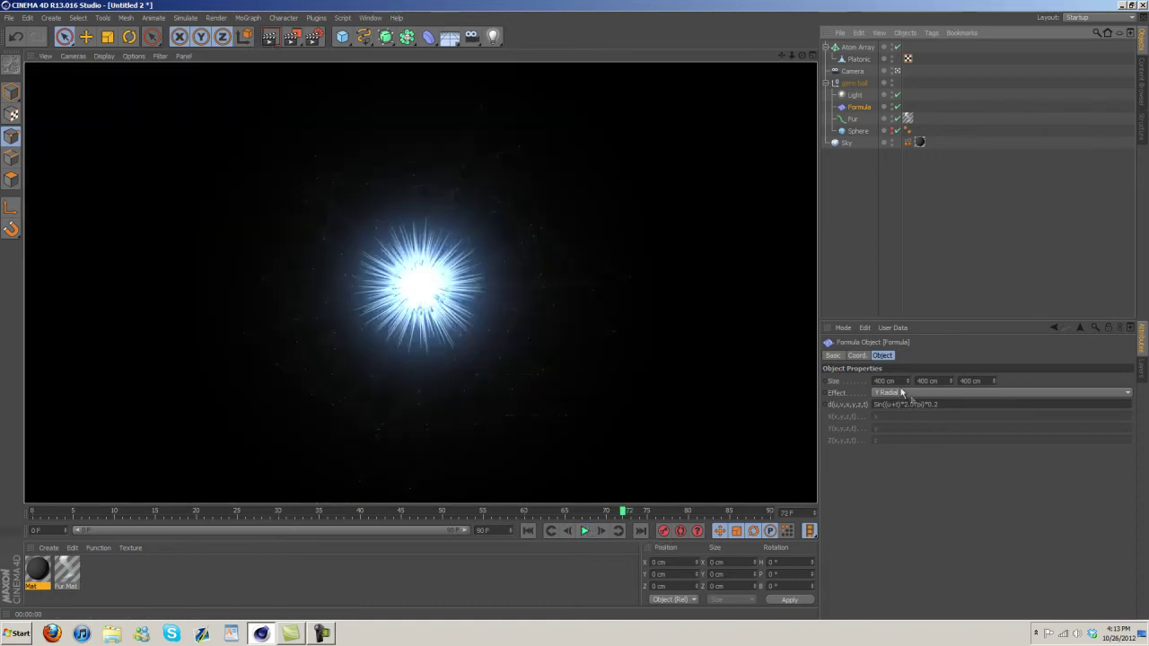
click(370, 17)
click(413, 265)
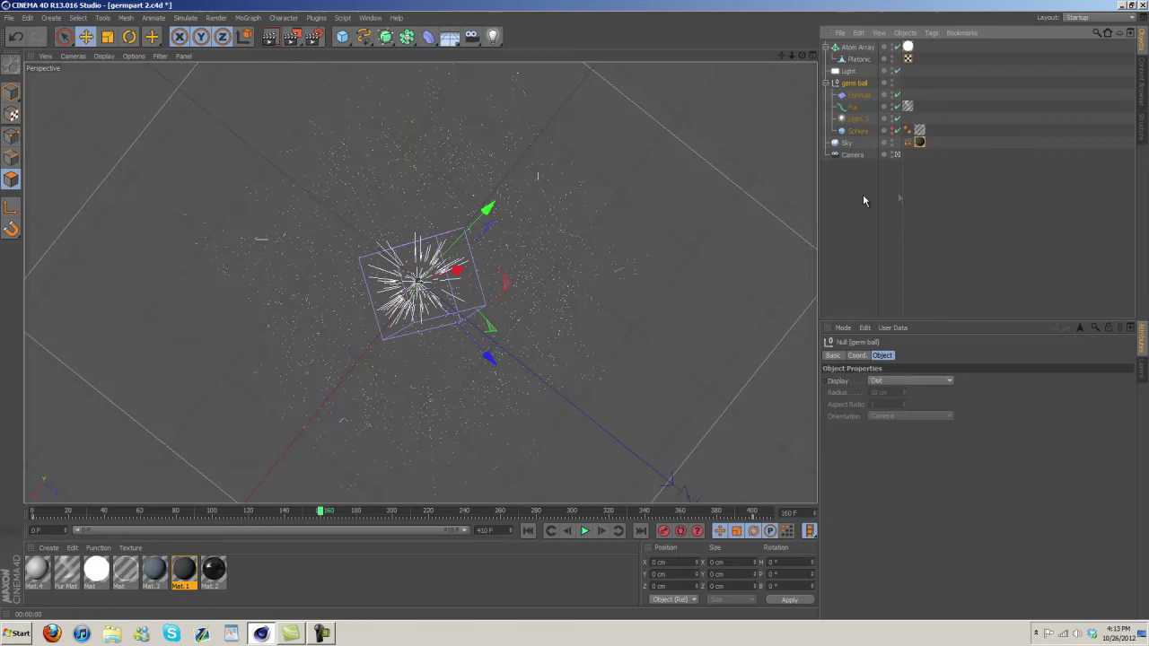
click(853, 95)
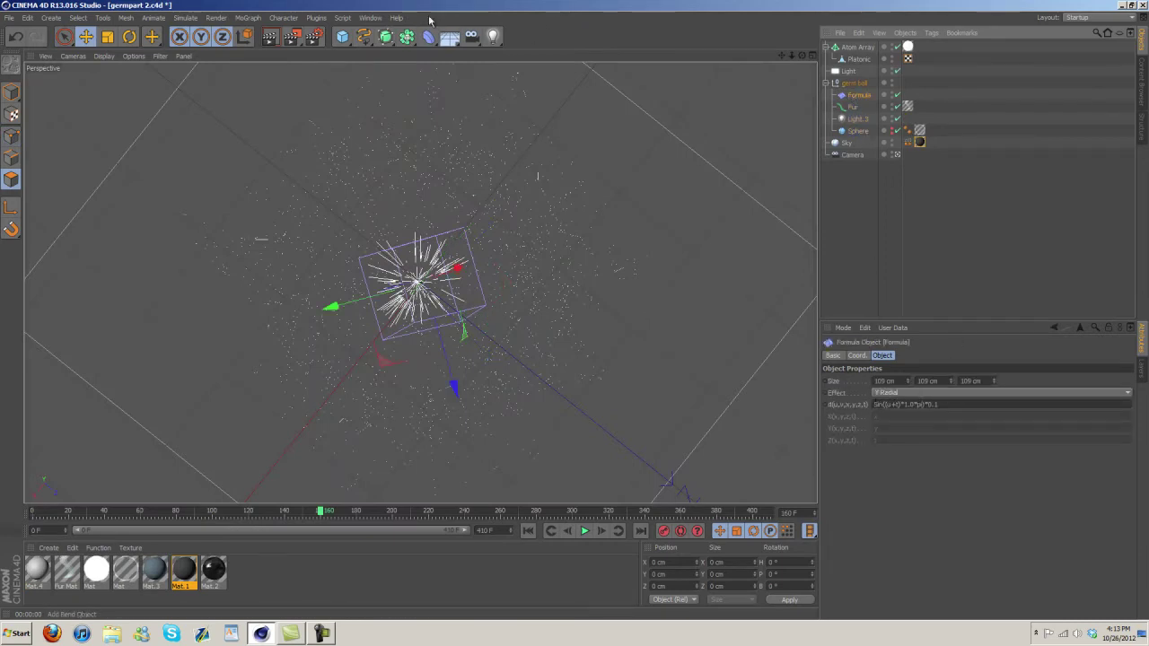
click(370, 17)
click(401, 260)
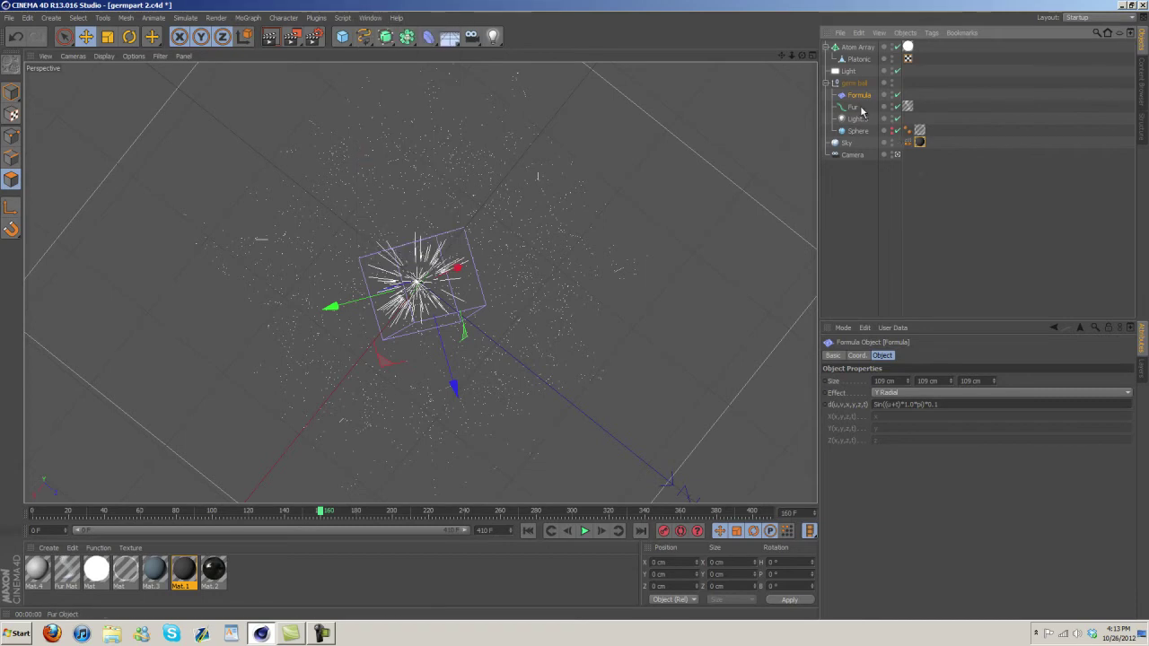
click(370, 17)
click(397, 255)
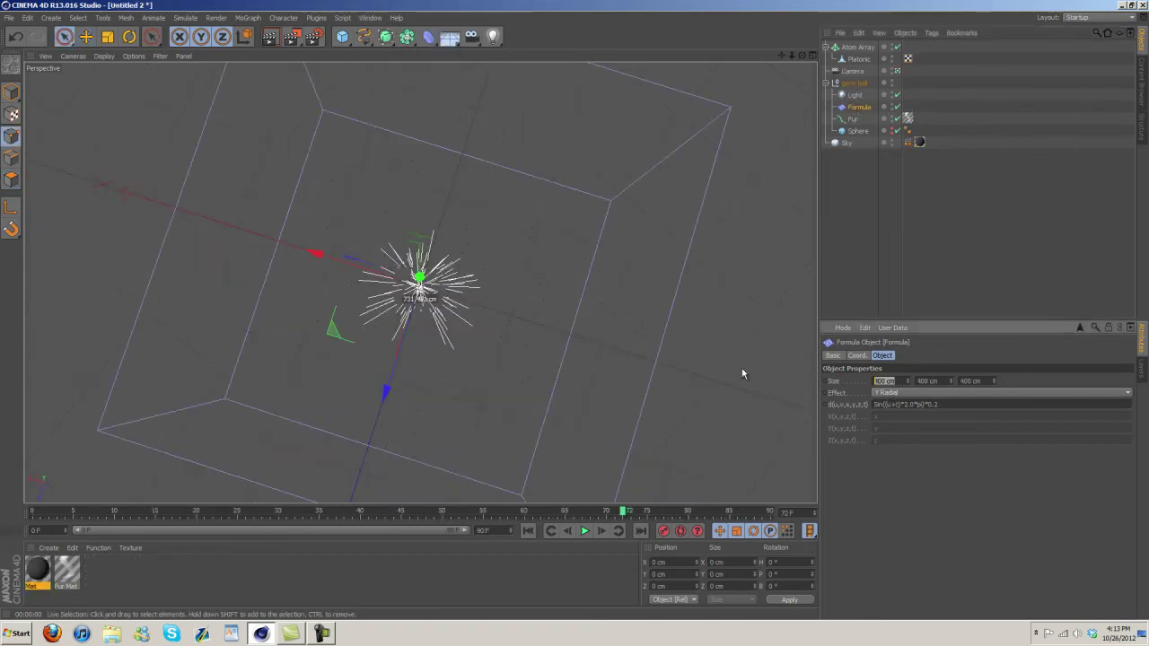
Set the Formula deformer's Size X, Y and Z to 109 cm.
double_click(895, 381)
text(101)
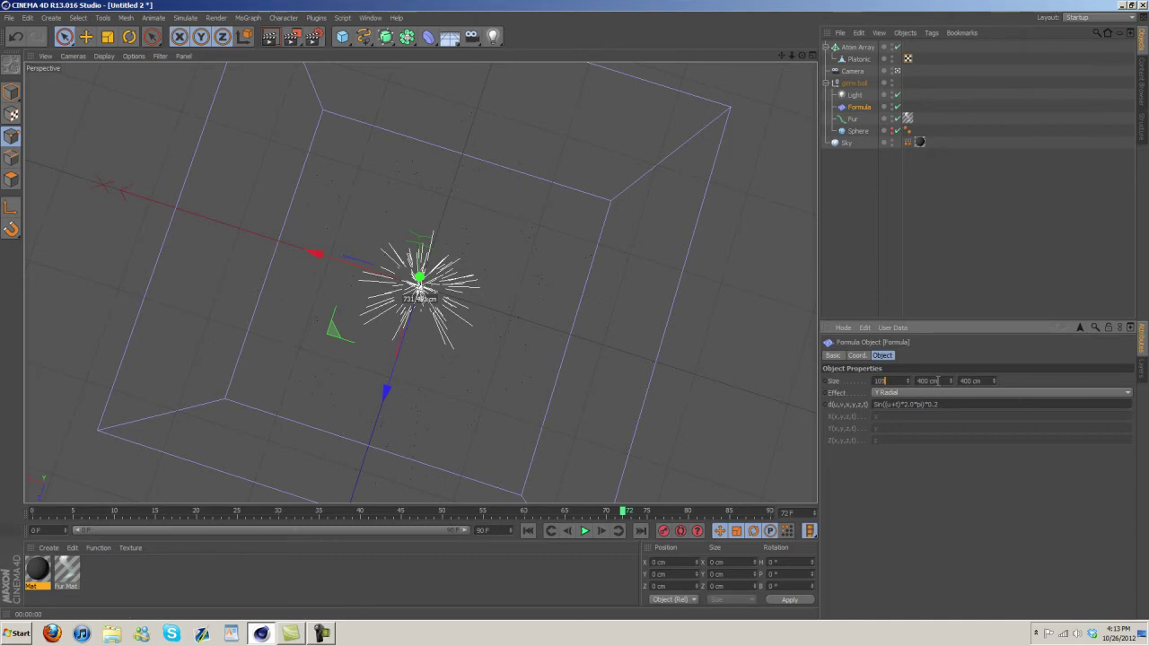
key(Tab)
text(100)
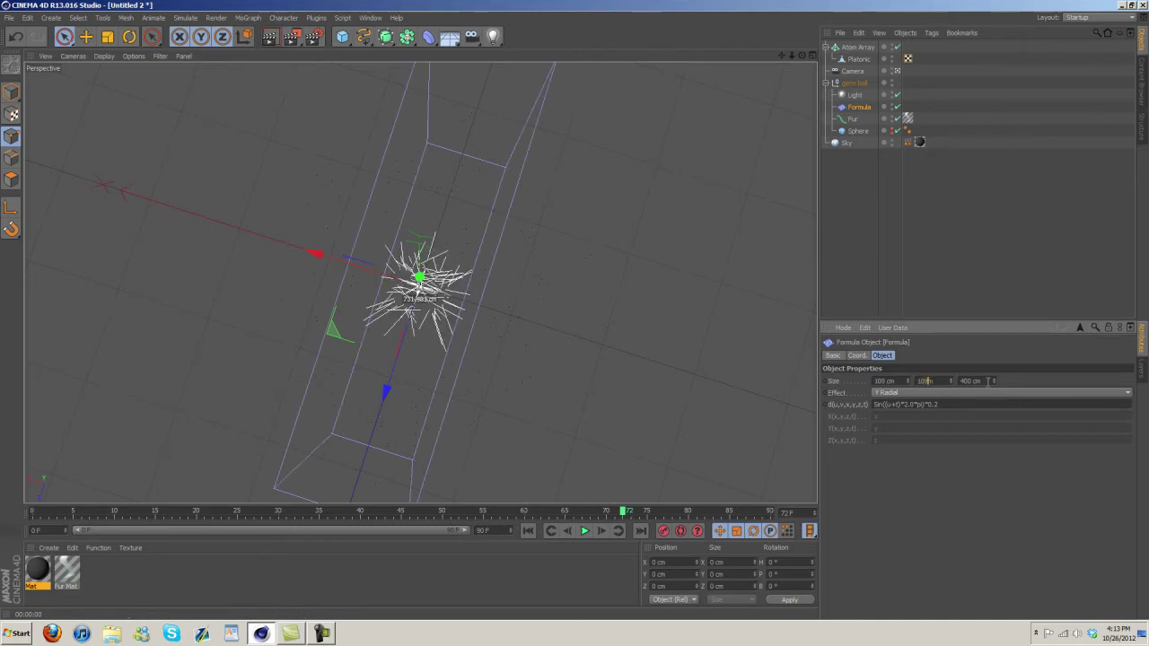
key(Tab)
text(109)
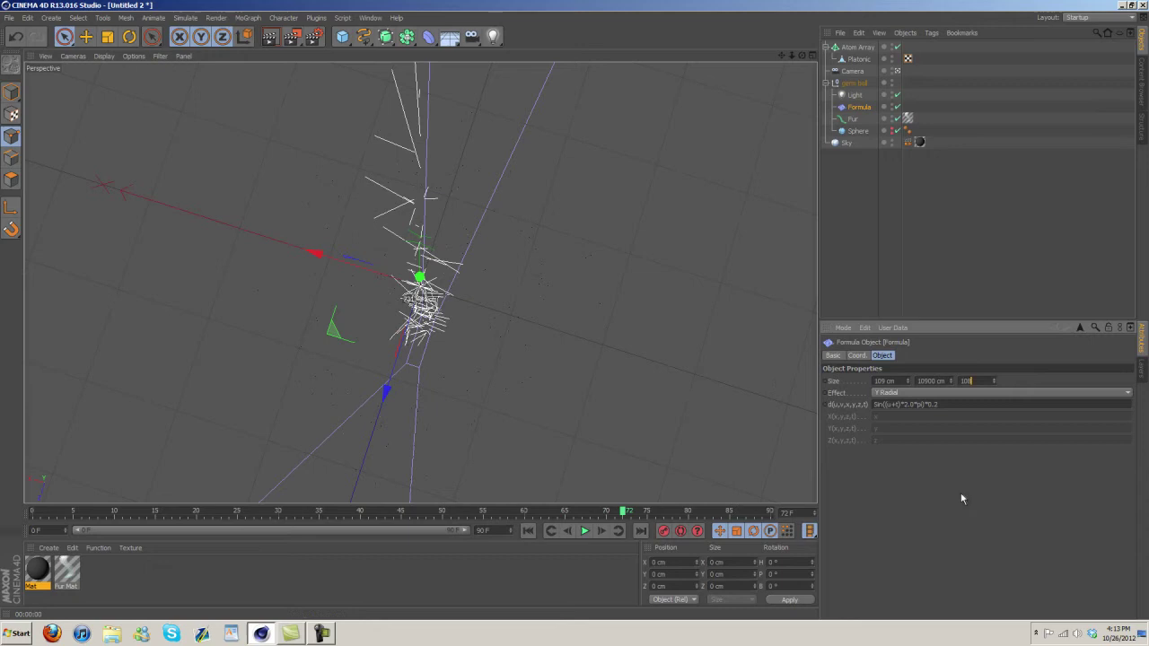
text(0)
key(Return)
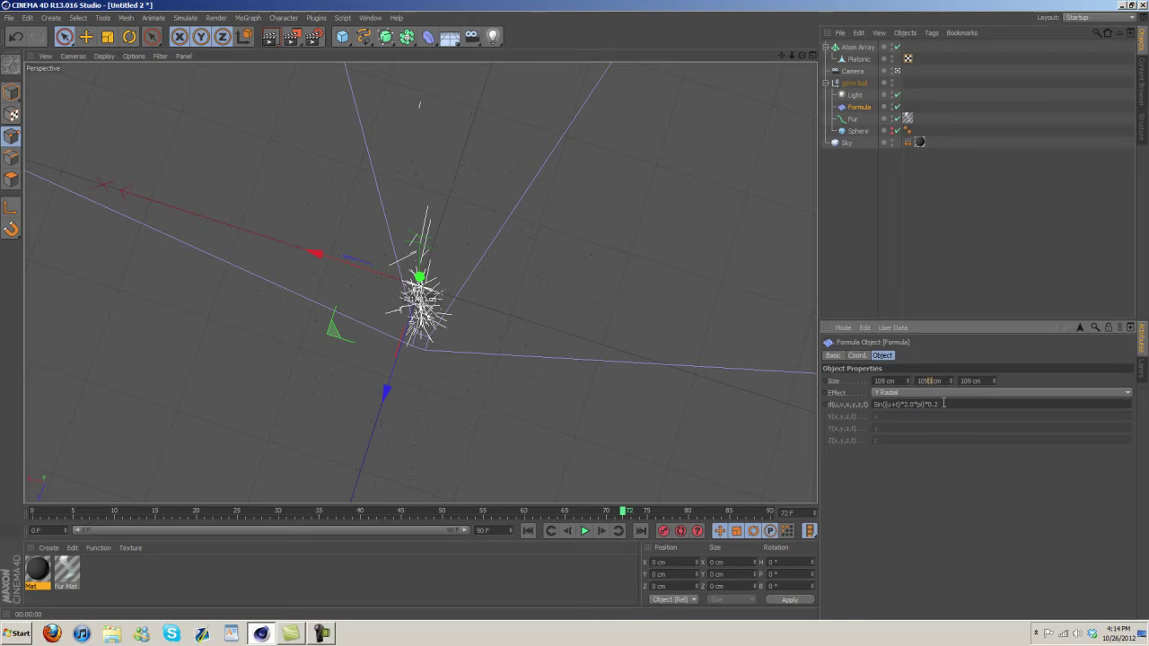
key(Return)
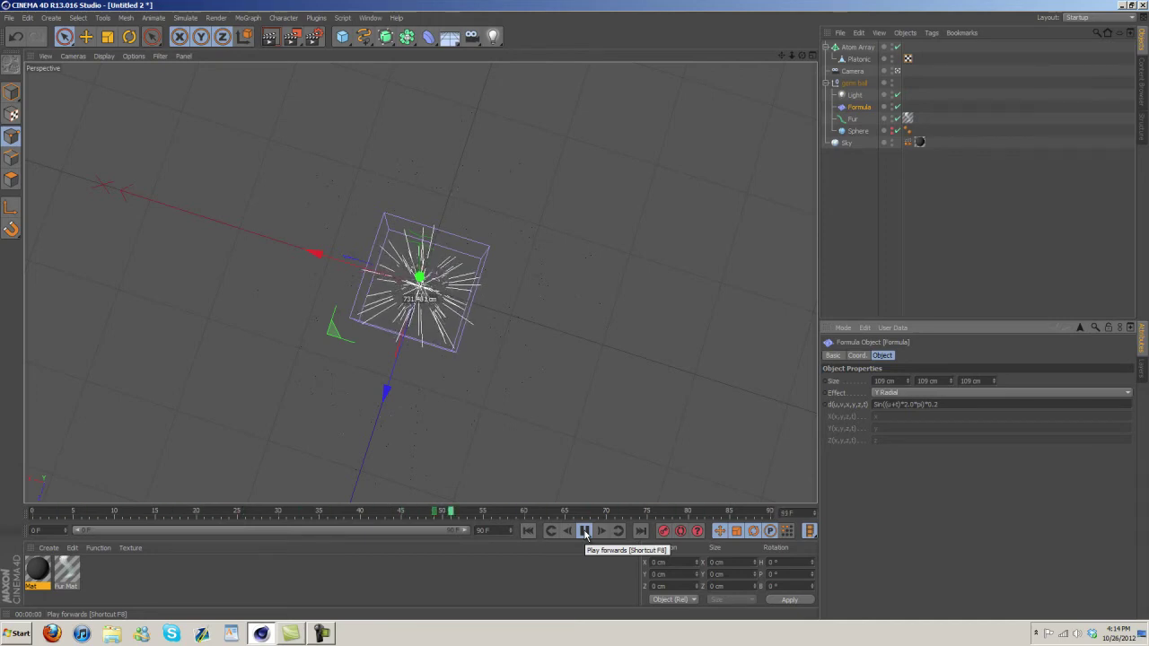
Compare against the germpart 2.c4d reference scene, then return to Untitled 2.
click(584, 530)
click(370, 17)
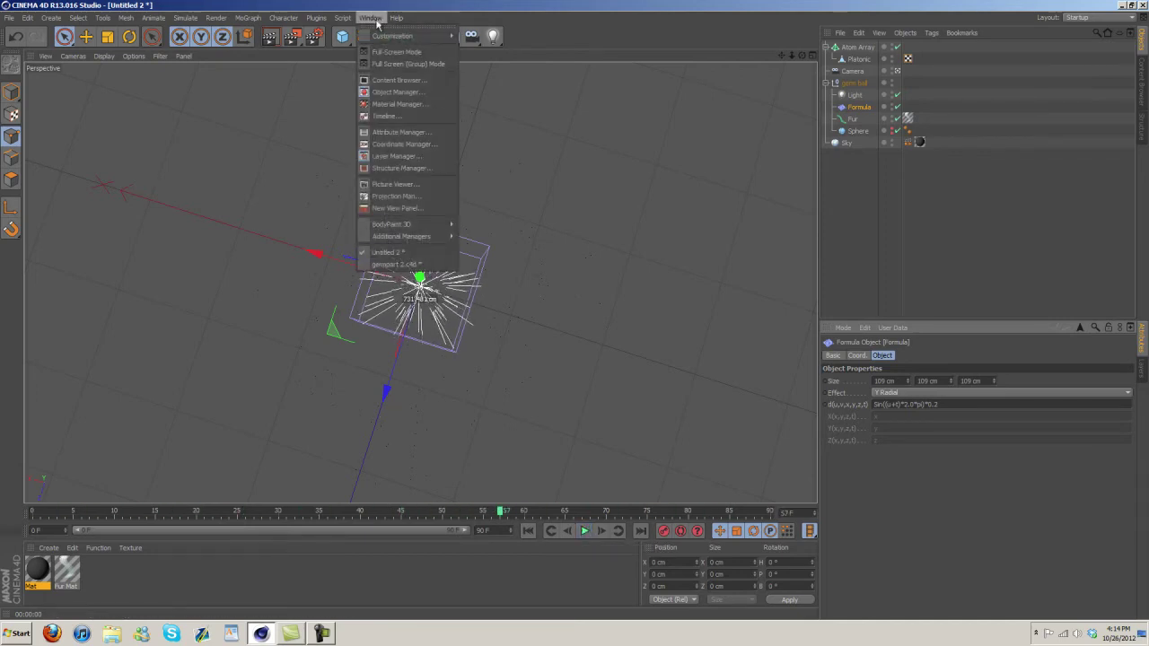
click(426, 267)
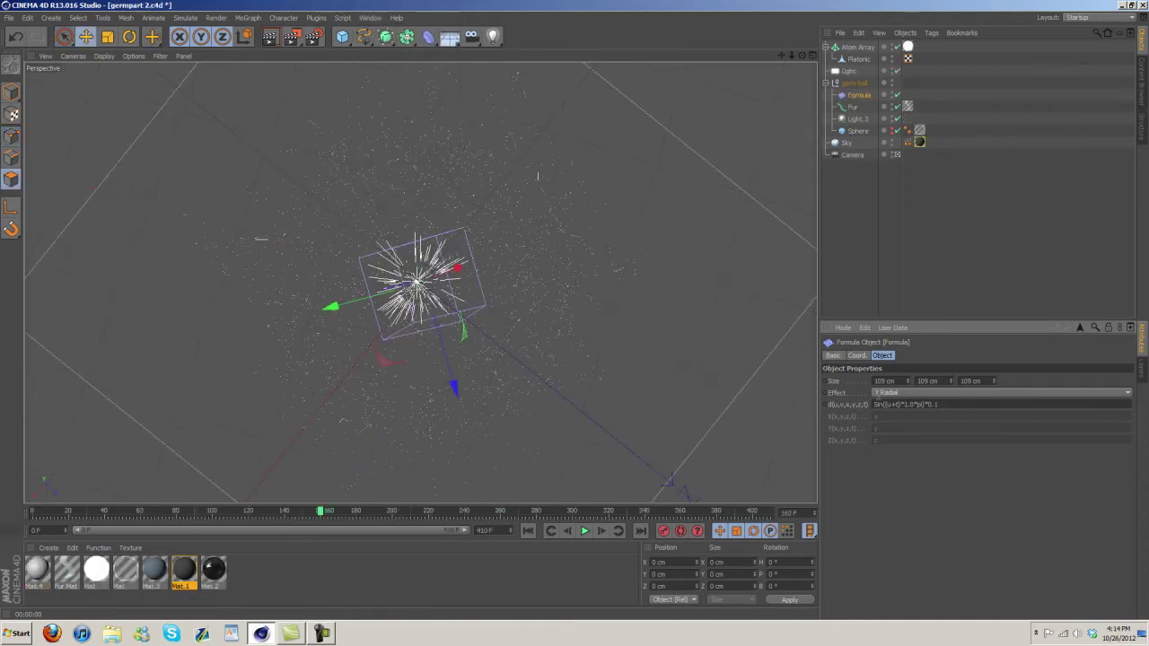
click(369, 17)
click(425, 257)
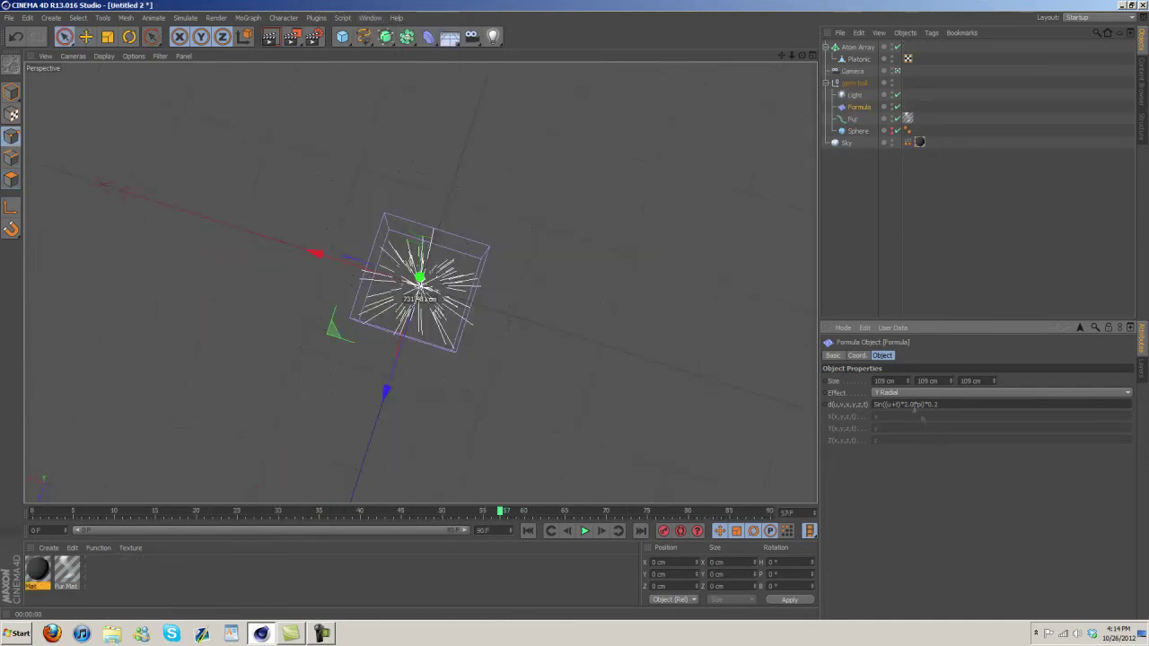
Edit the deformer's formula to Sin((u+t)*1.0*pi)*0.1.
key(BackSpace)
key(BackSpace)
text(1)
click(585, 531)
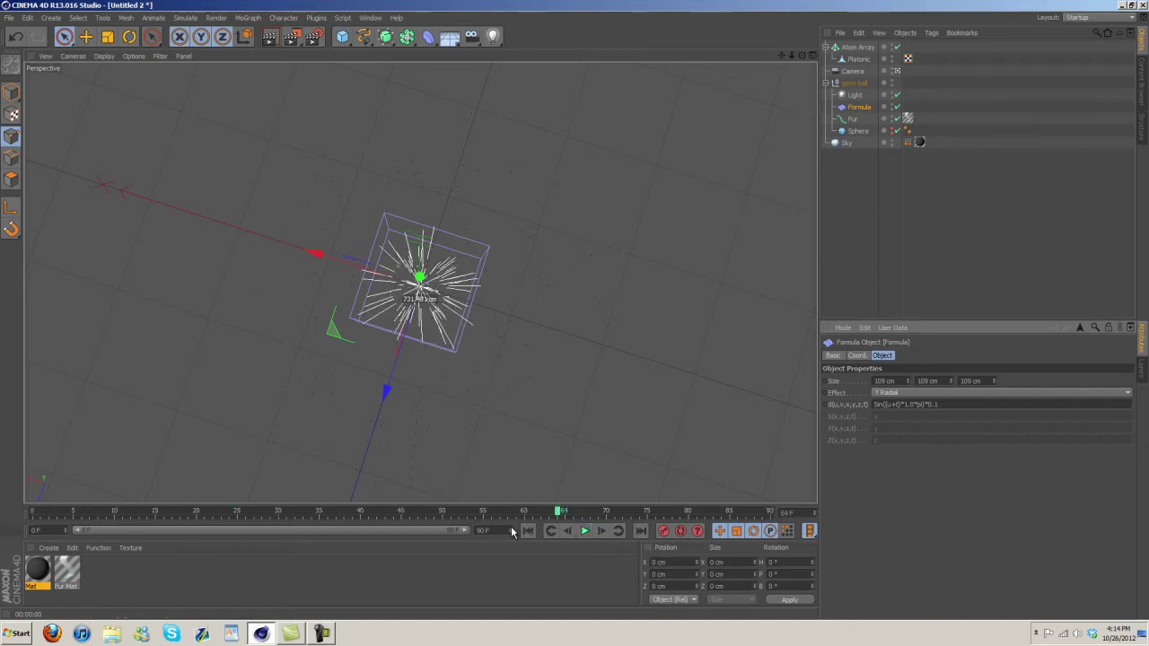
click(370, 17)
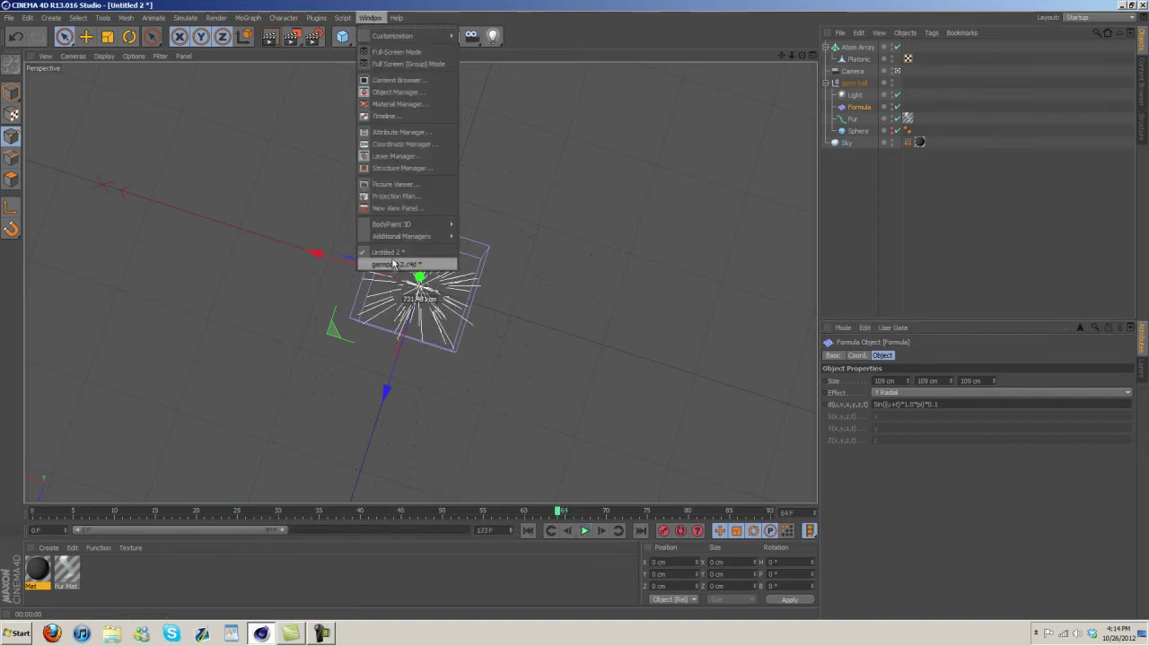
click(393, 264)
click(848, 84)
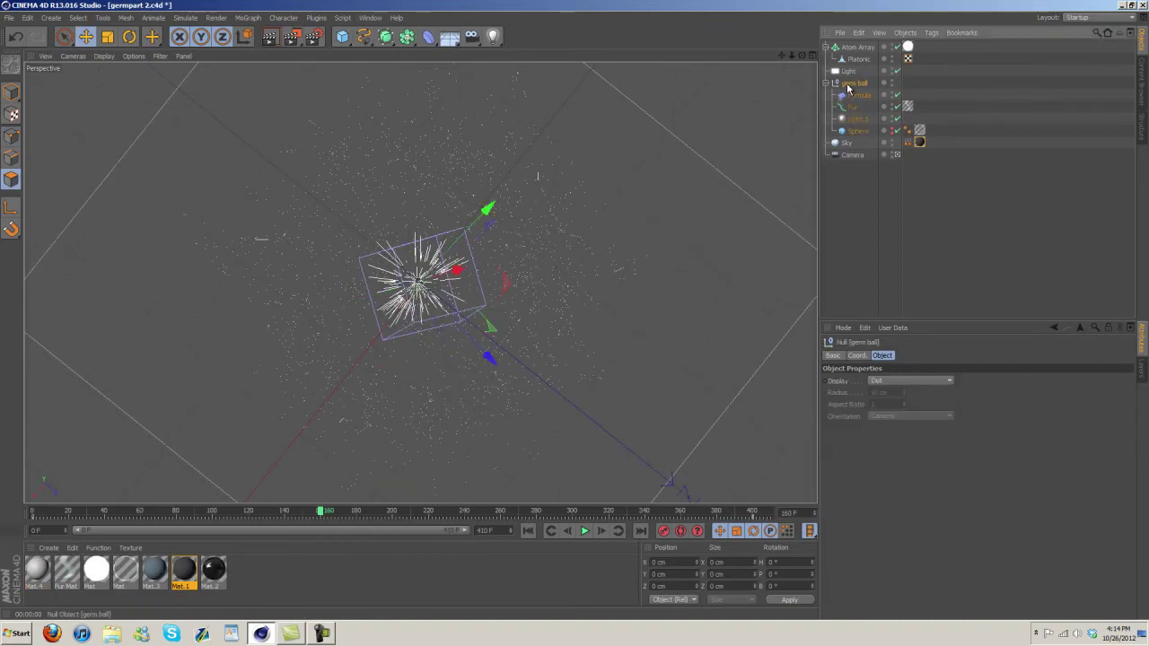
mouse_move(321, 514)
mouse_down()
mouse_move(32, 516)
mouse_move(655, 518)
mouse_up()
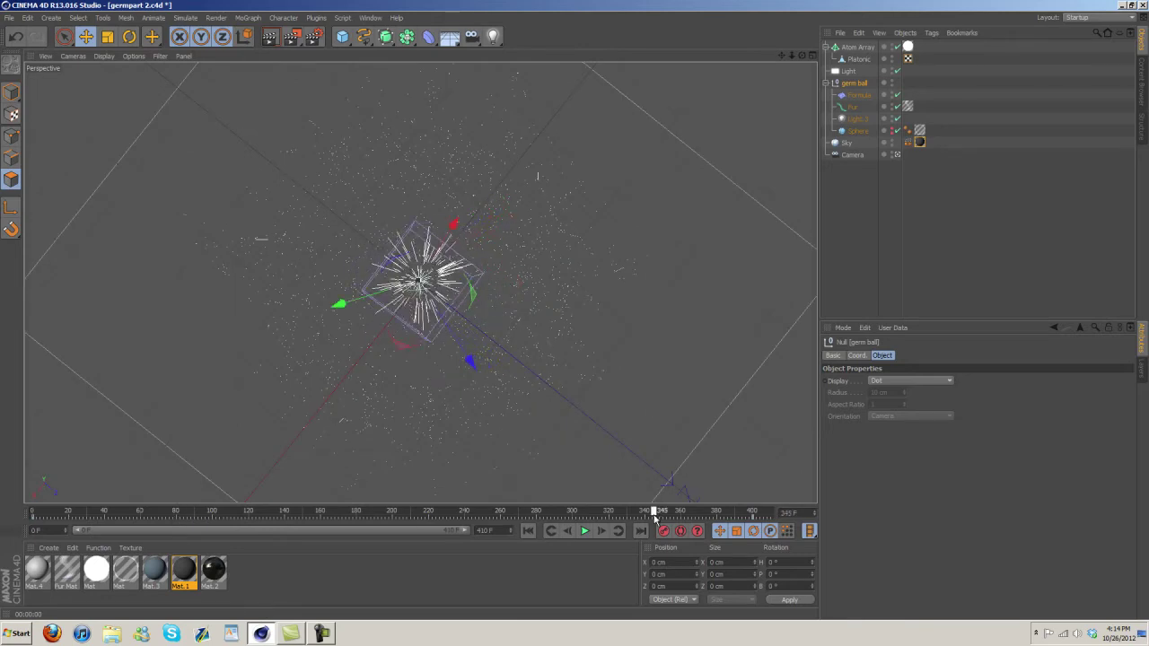
click(858, 357)
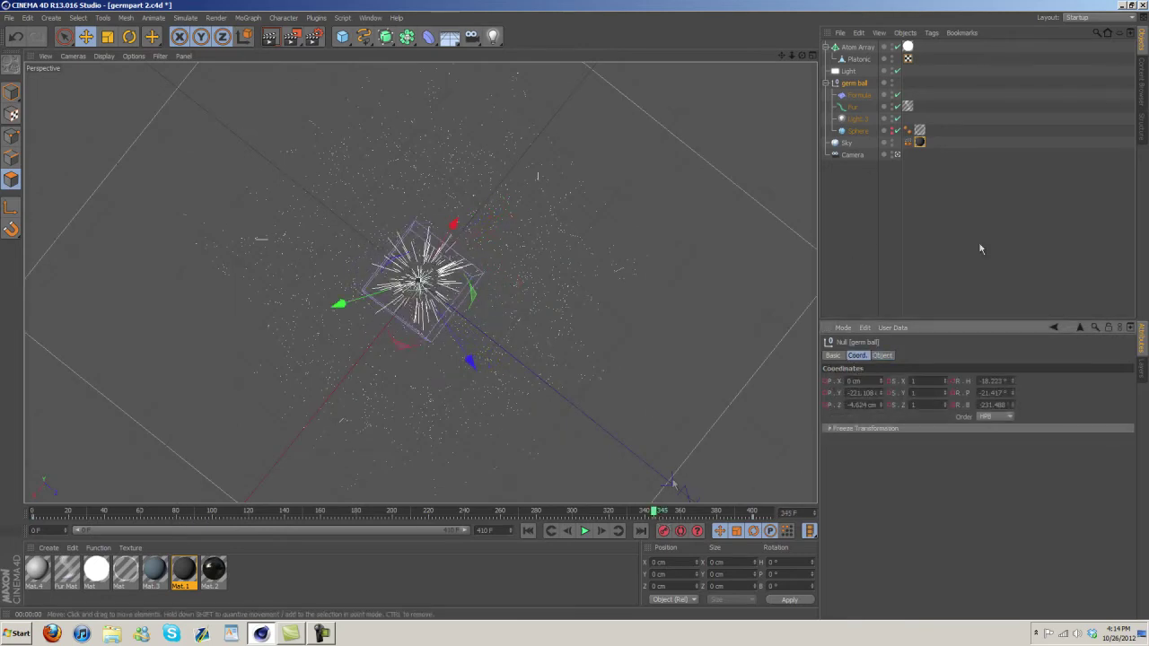
click(370, 17)
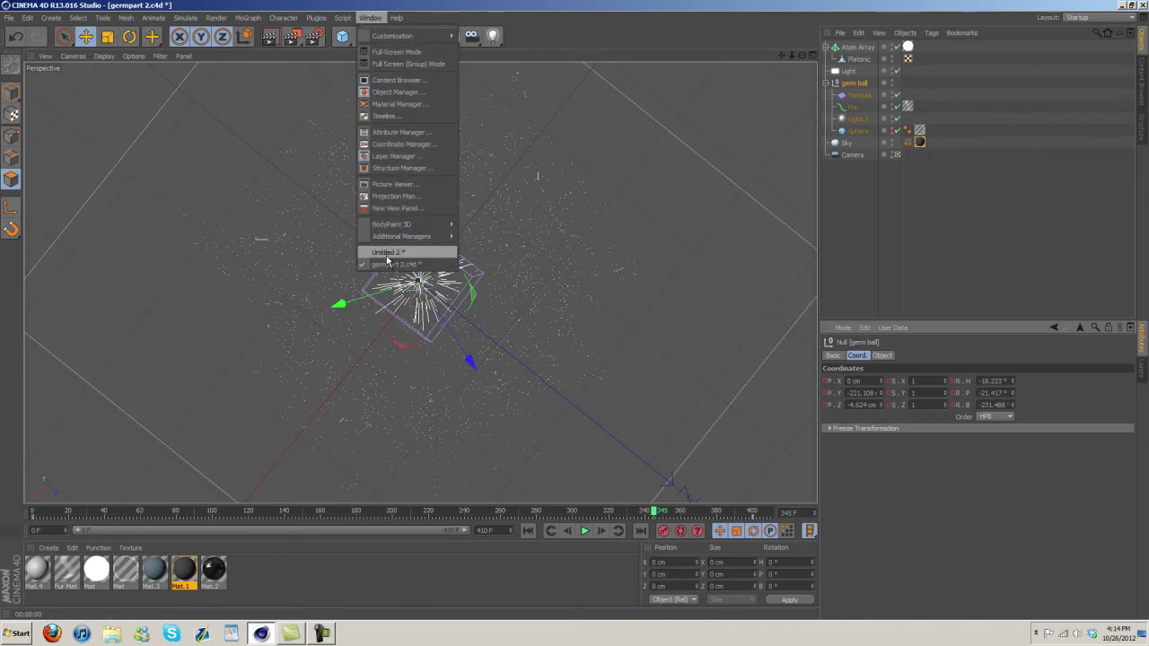
click(386, 254)
Set the end frame to 400 F, rewind to frame 0, and collapse the selected germ ball group.
drag(510, 537, 510, 533)
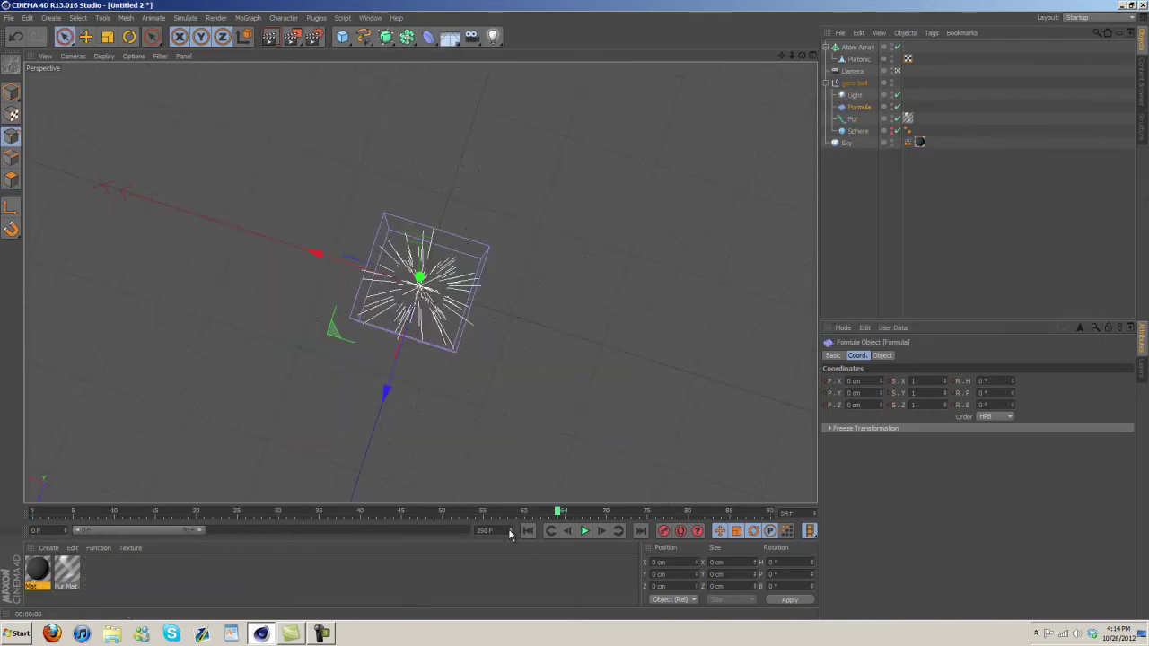
drag(200, 531, 454, 530)
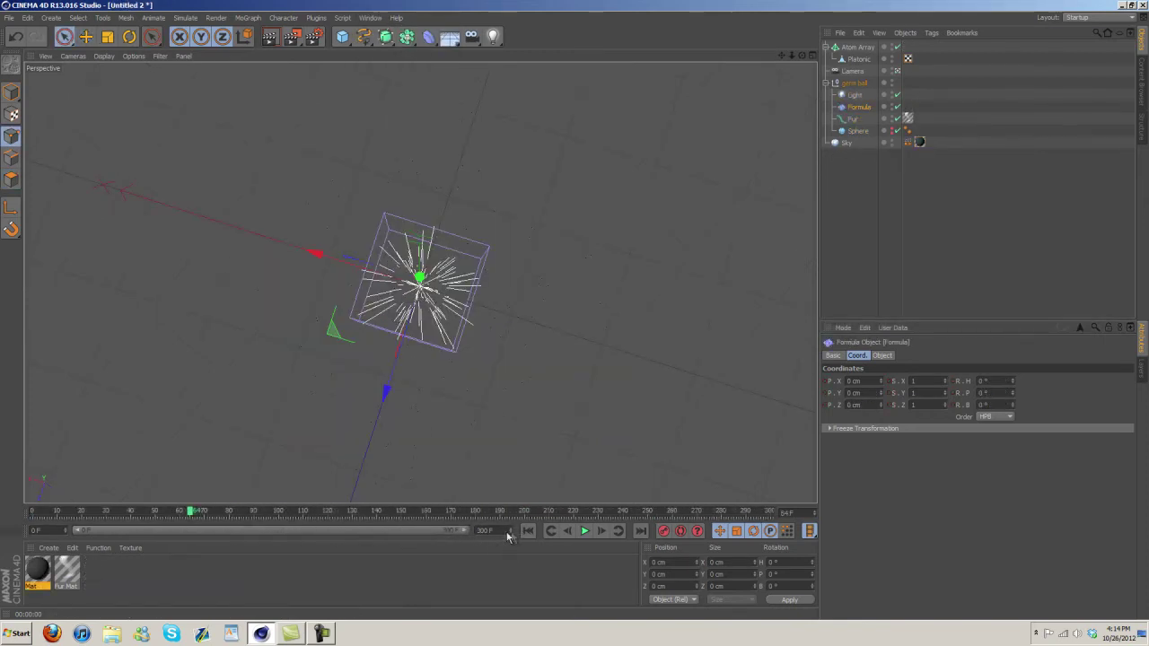
click(436, 582)
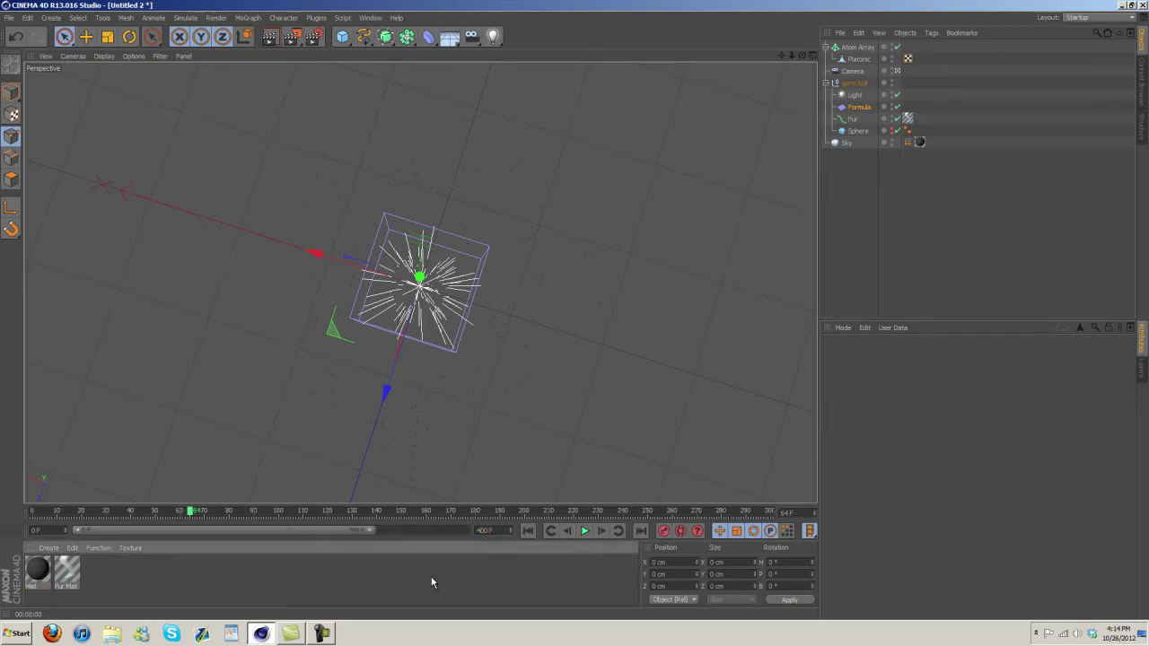
drag(192, 515, 32, 513)
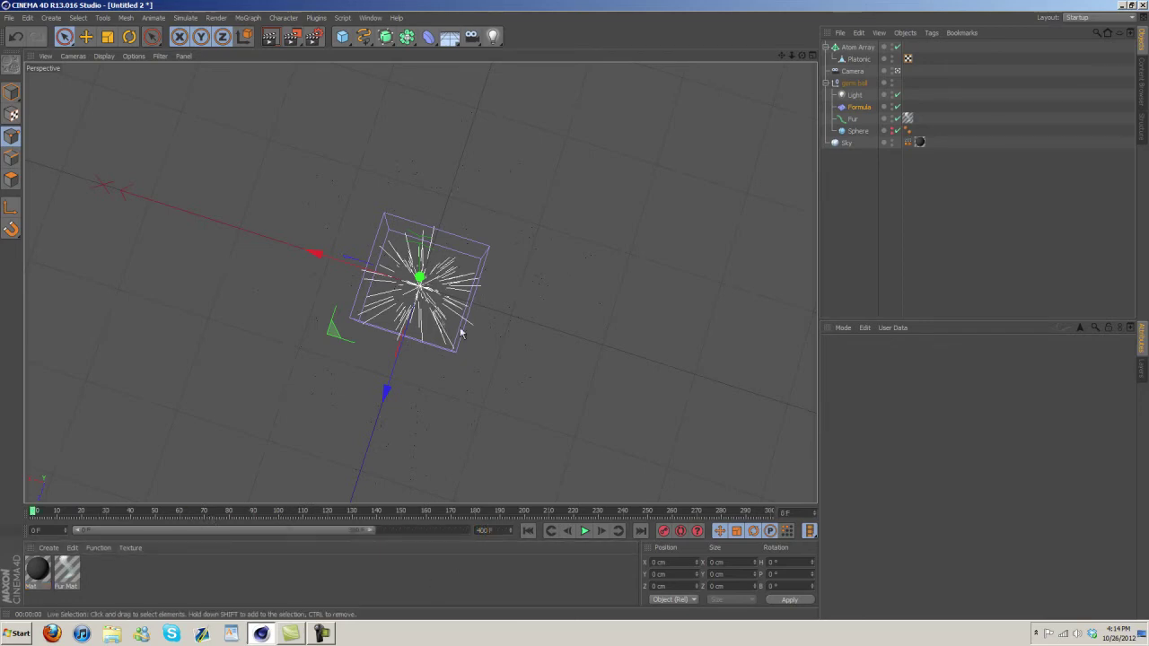
click(848, 84)
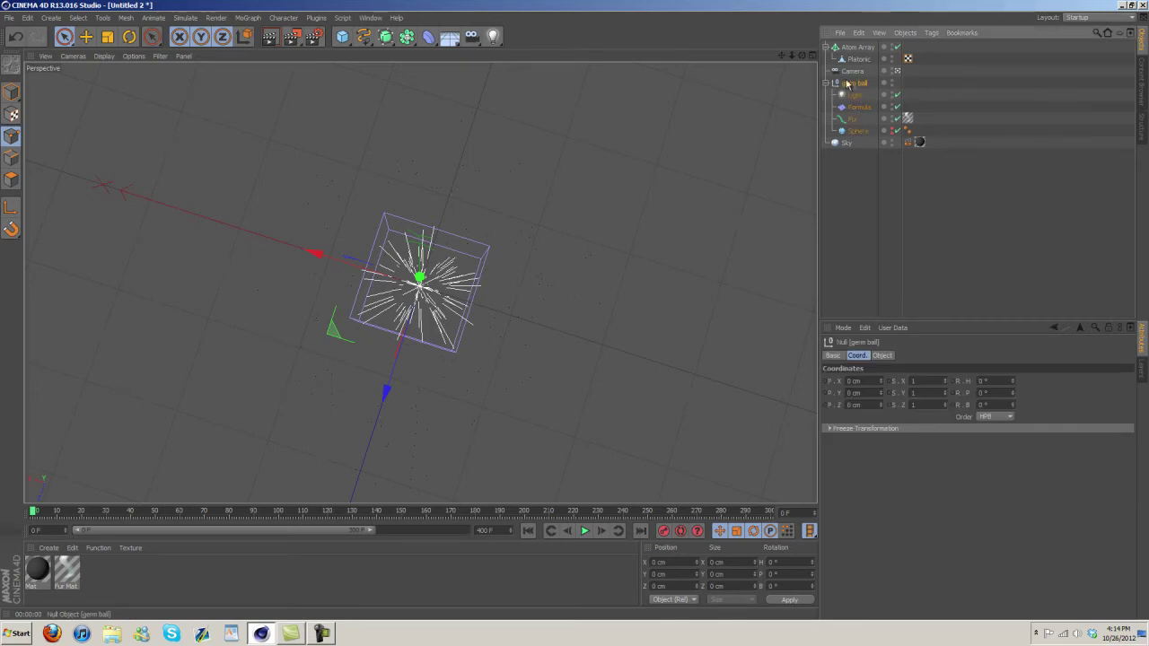
click(825, 83)
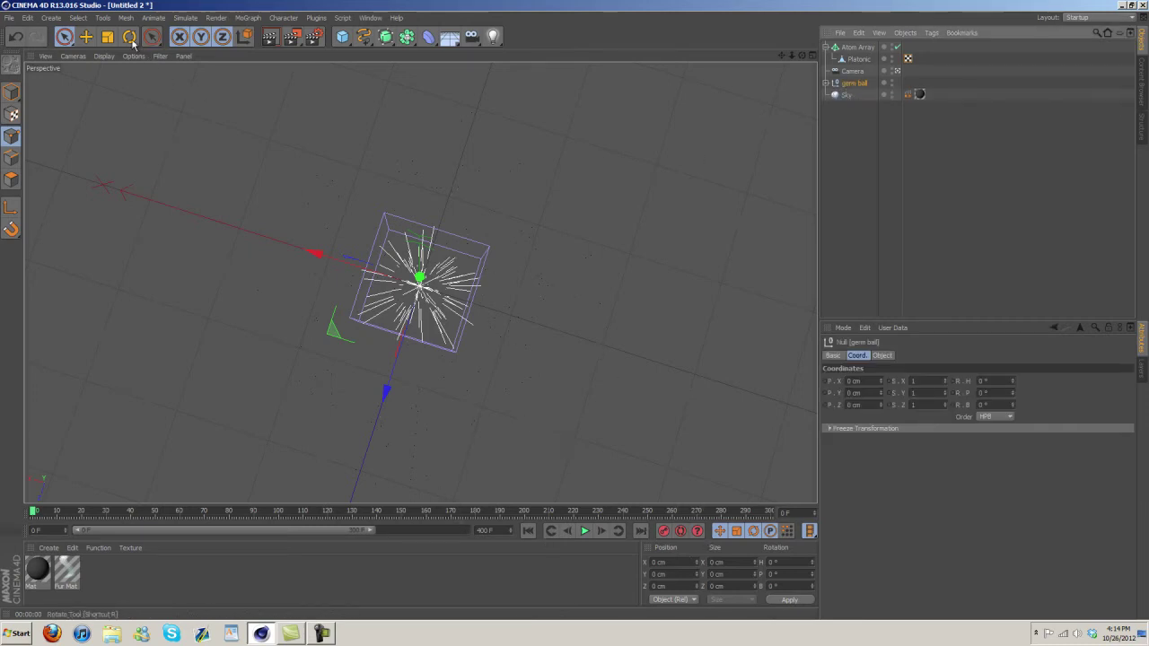
Rotate the germ ball and record a rotation keyframe at frame 0.
key(r)
drag(371, 286, 404, 372)
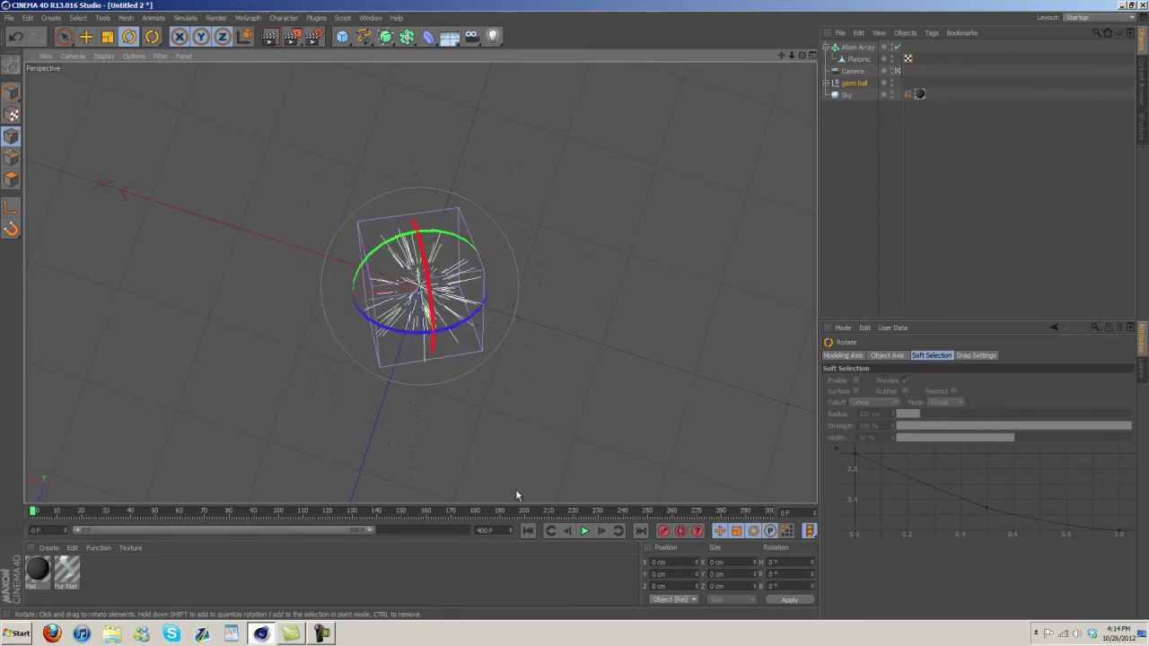
click(663, 531)
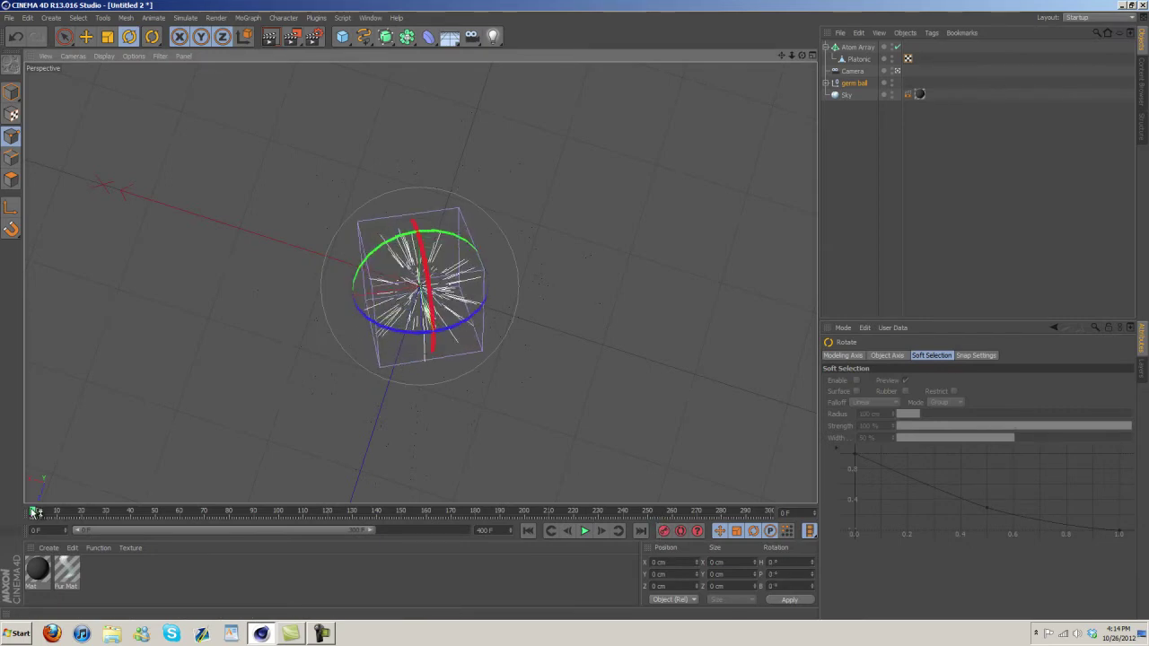
Near the end of the timeline, try rotating the germ ball, undoing both attempts.
drag(35, 511, 768, 513)
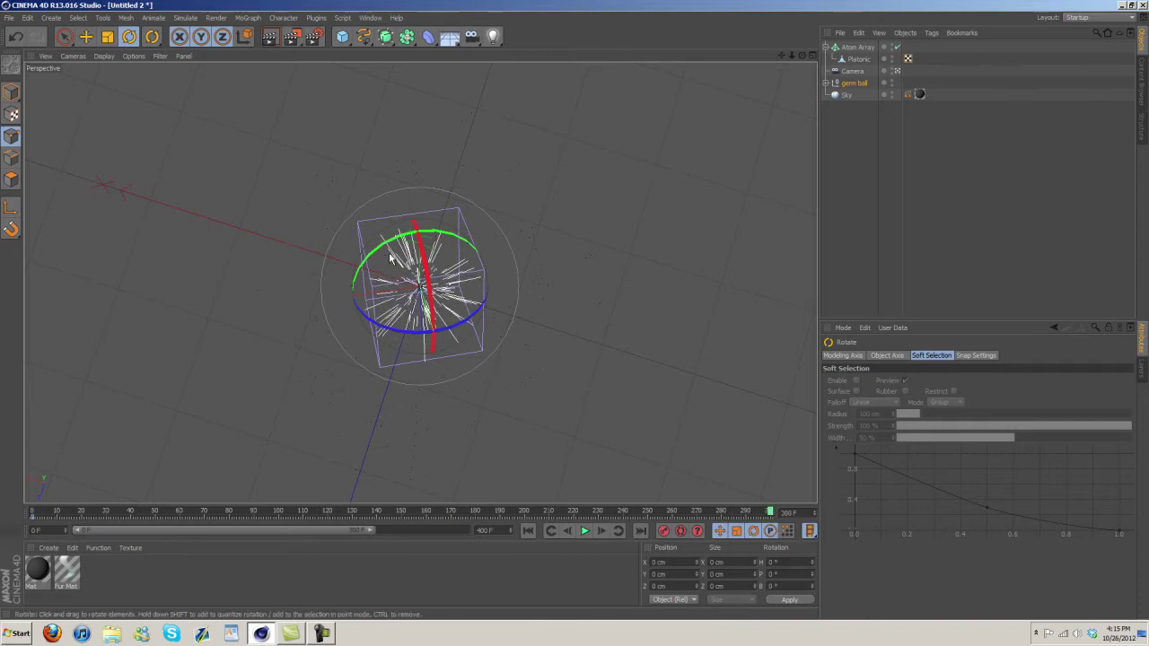
drag(389, 258, 628, 234)
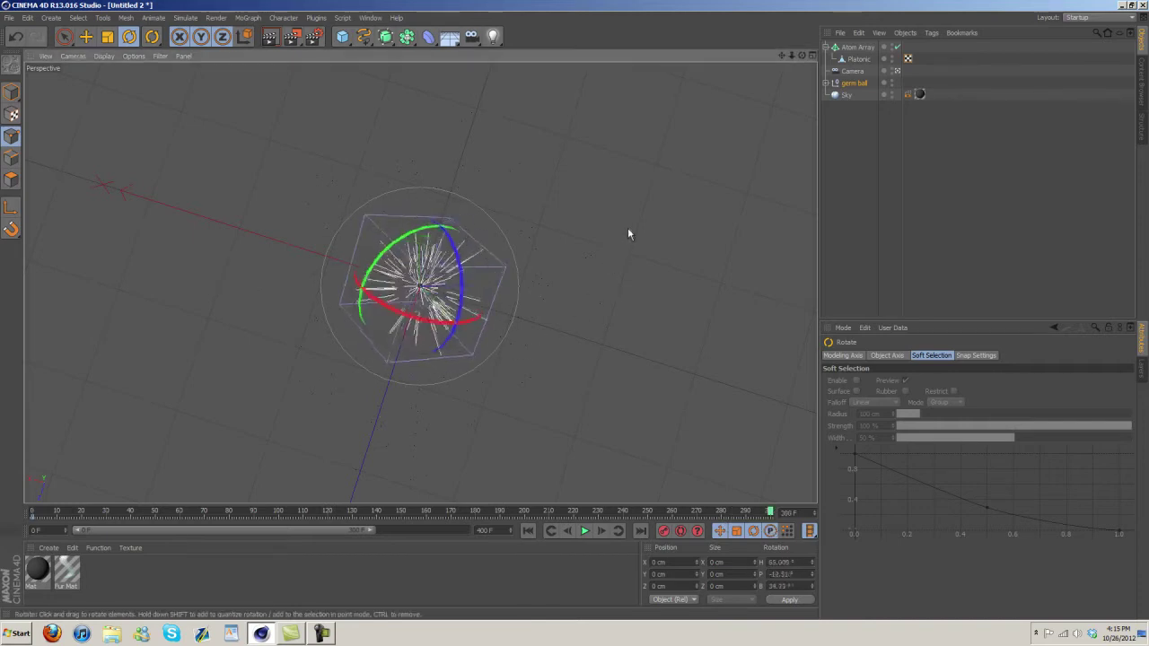
key(ctrl+z)
drag(444, 270, 454, 268)
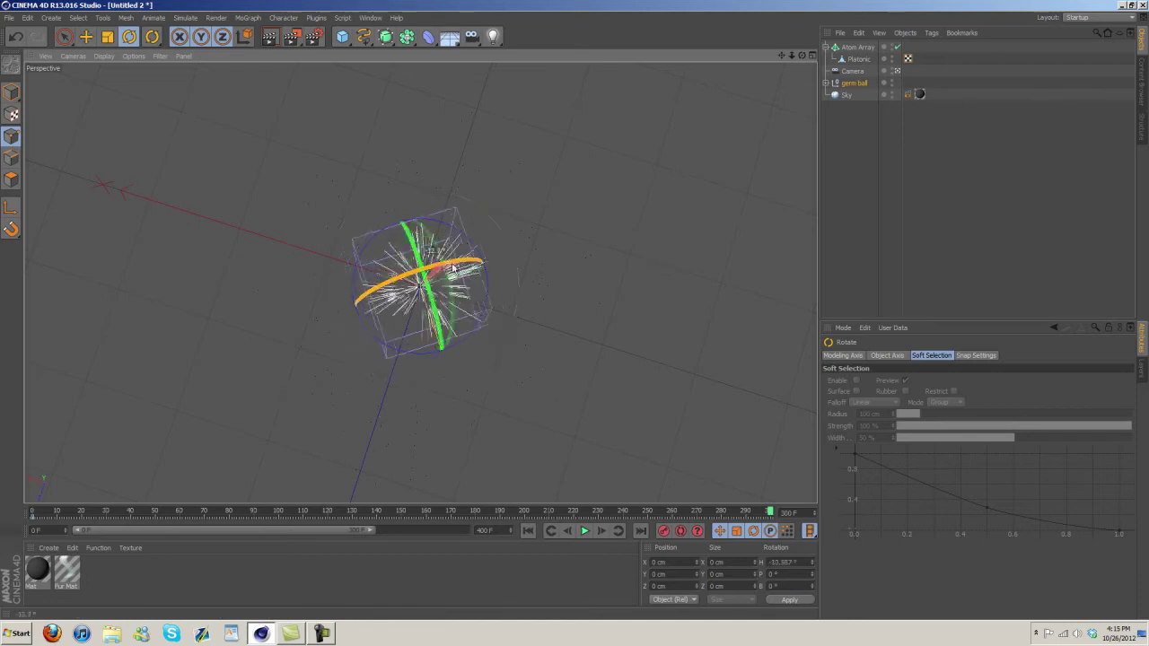
key(ctrl+z)
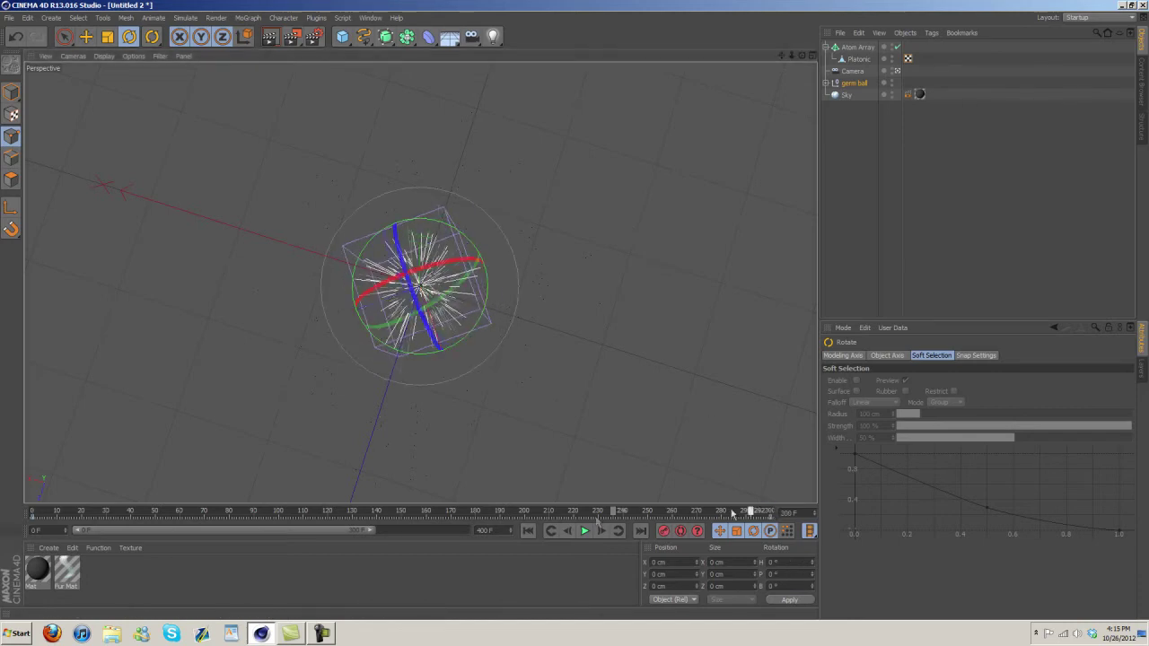
Rewind and play the animation twice to check the germ ball's spin.
drag(732, 513, 32, 511)
click(584, 531)
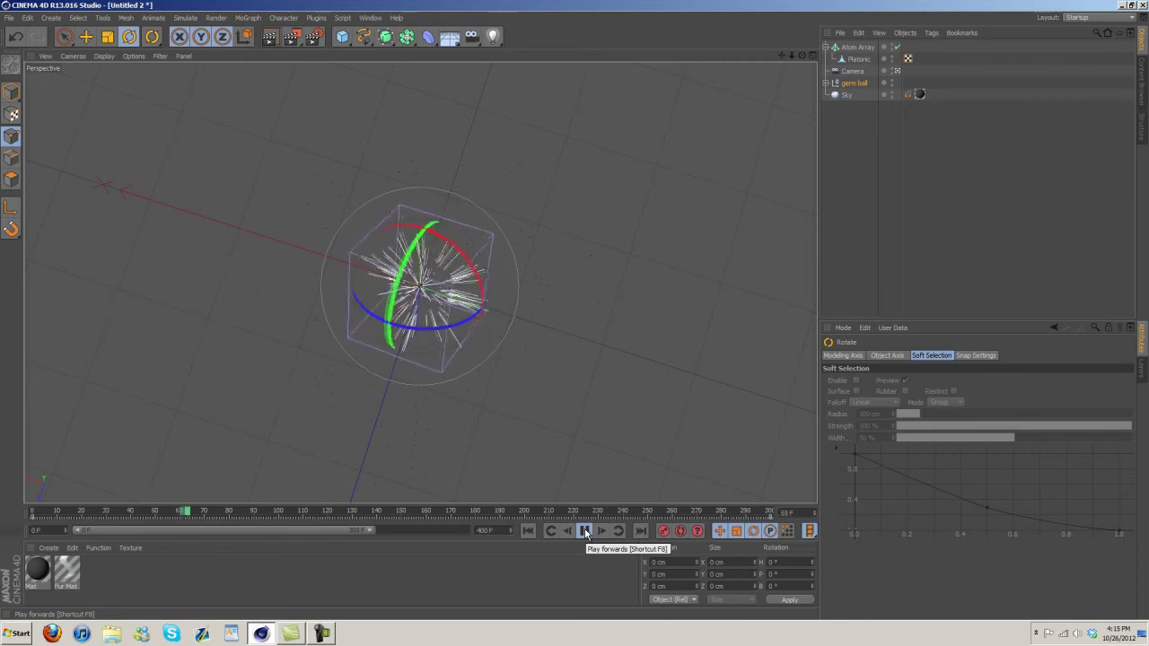
click(585, 531)
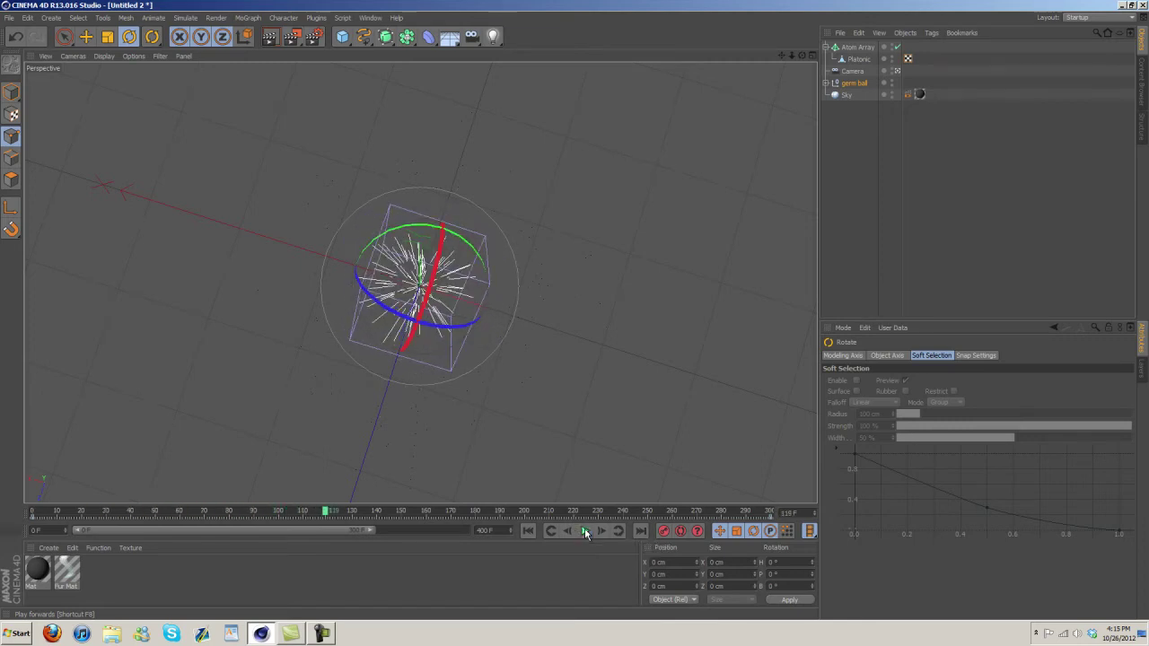
drag(332, 511, 33, 513)
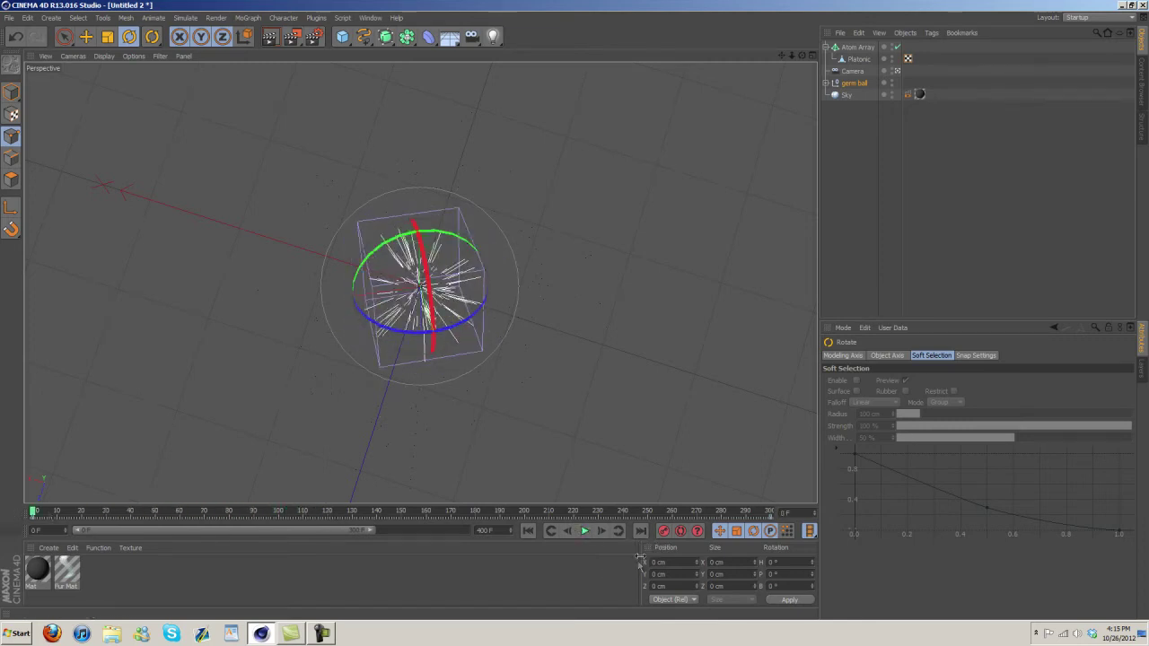
click(583, 532)
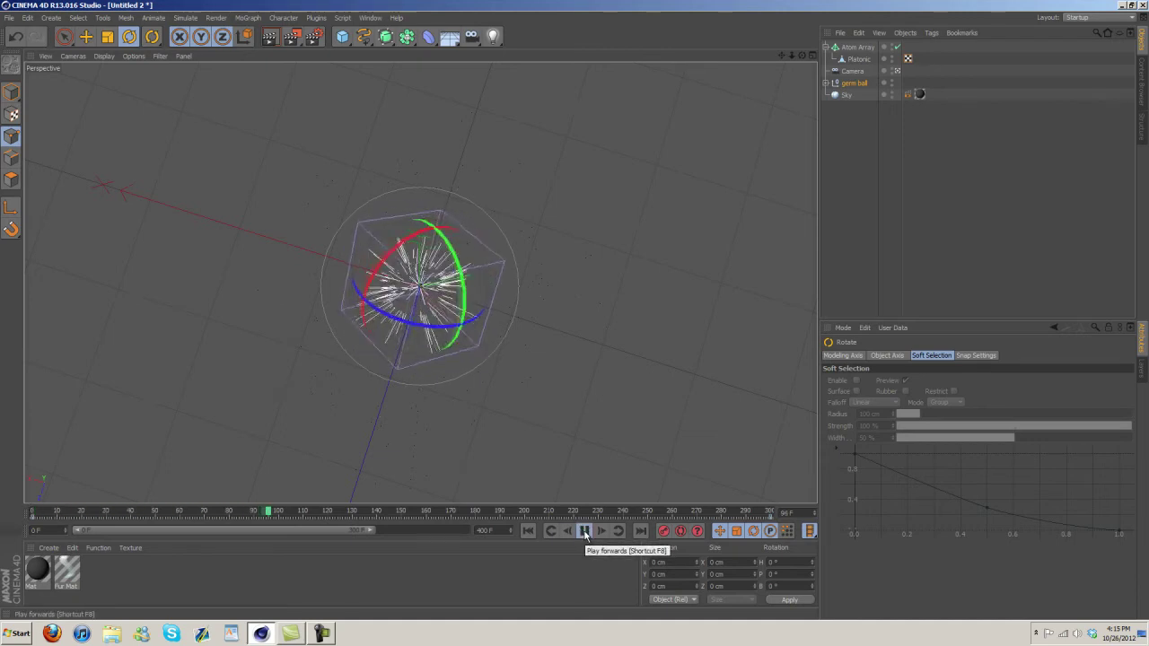
click(584, 531)
click(369, 17)
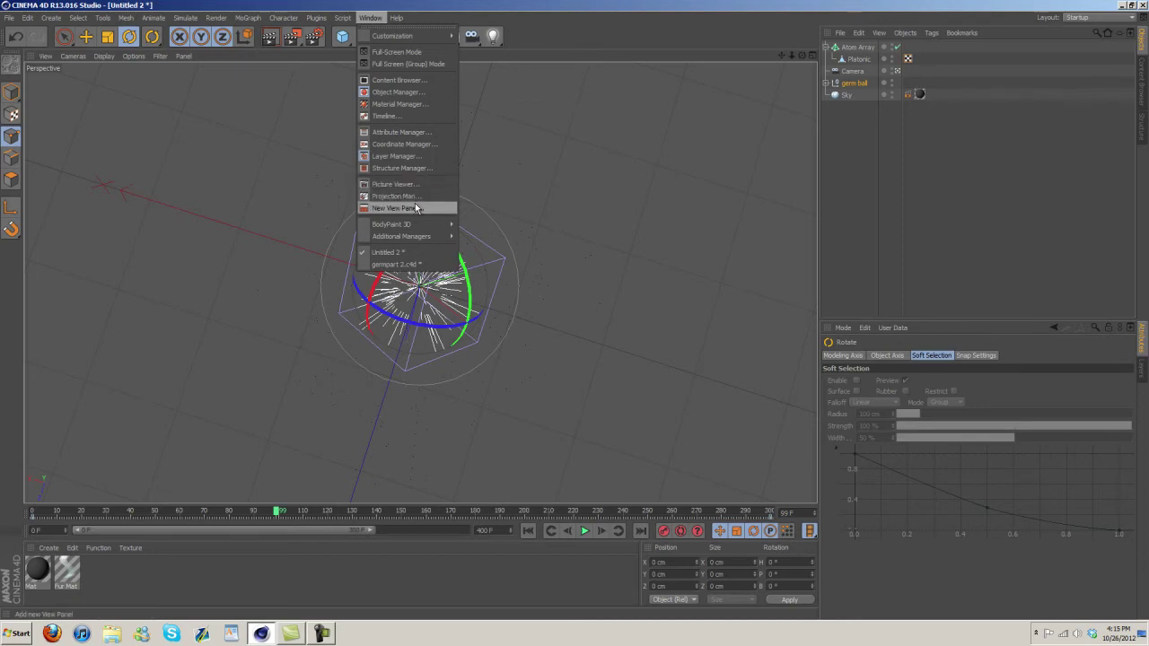
In the Timeline, expand the germ ball's Rotation H, P and B tracks.
click(380, 121)
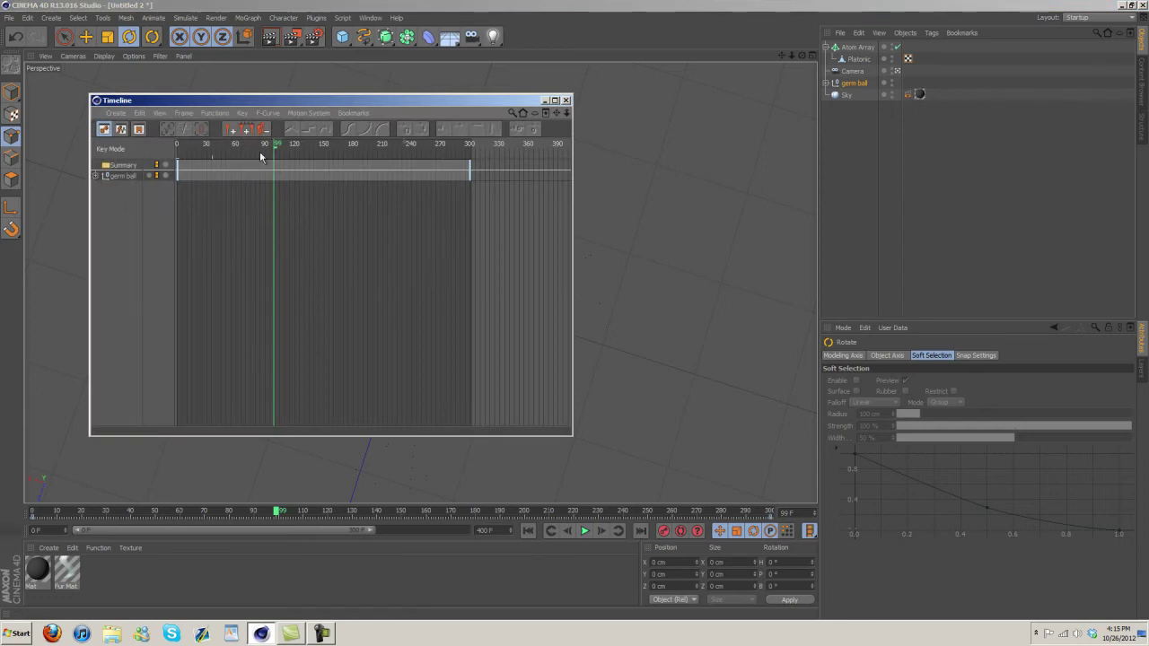
click(368, 19)
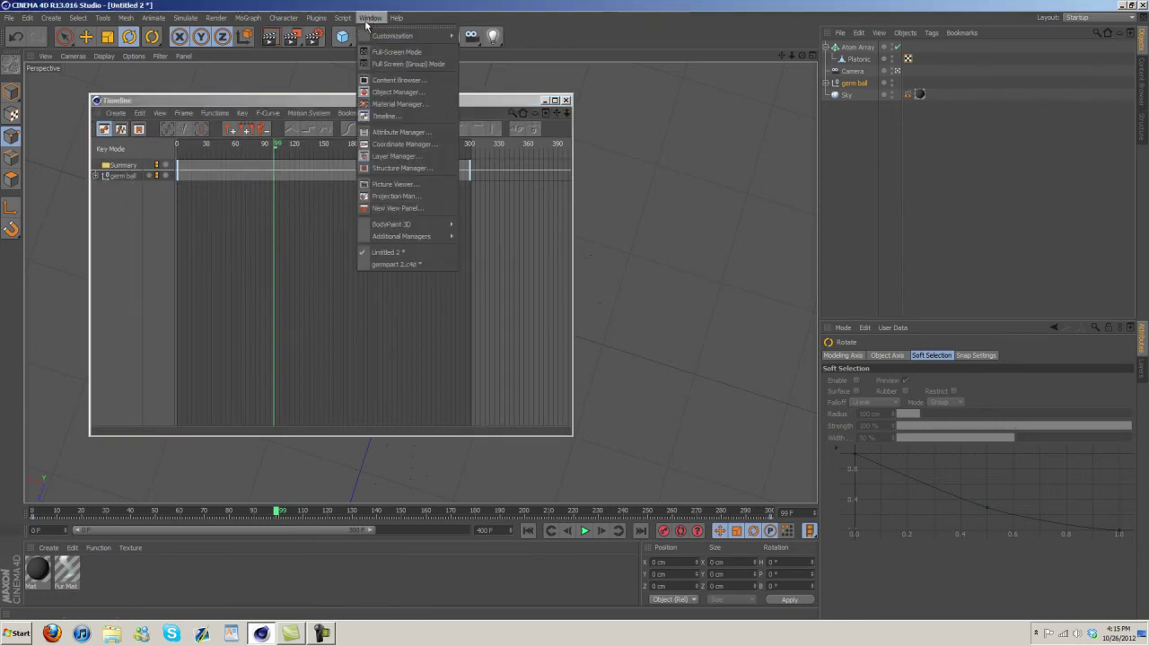
click(399, 116)
click(122, 174)
click(96, 176)
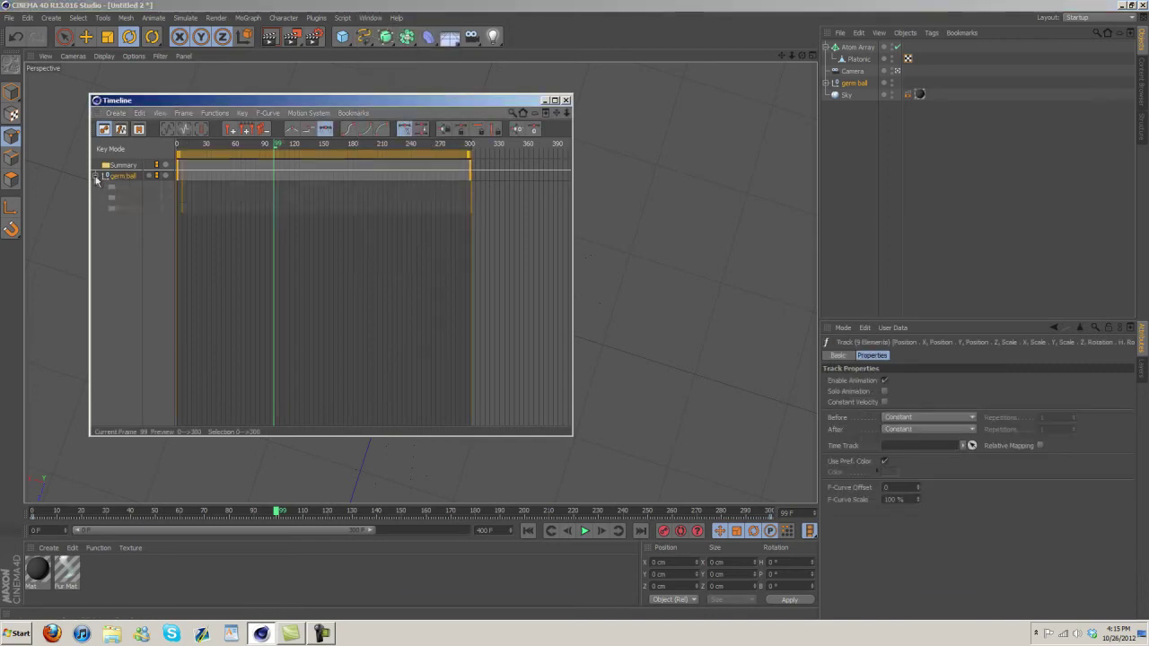
click(101, 208)
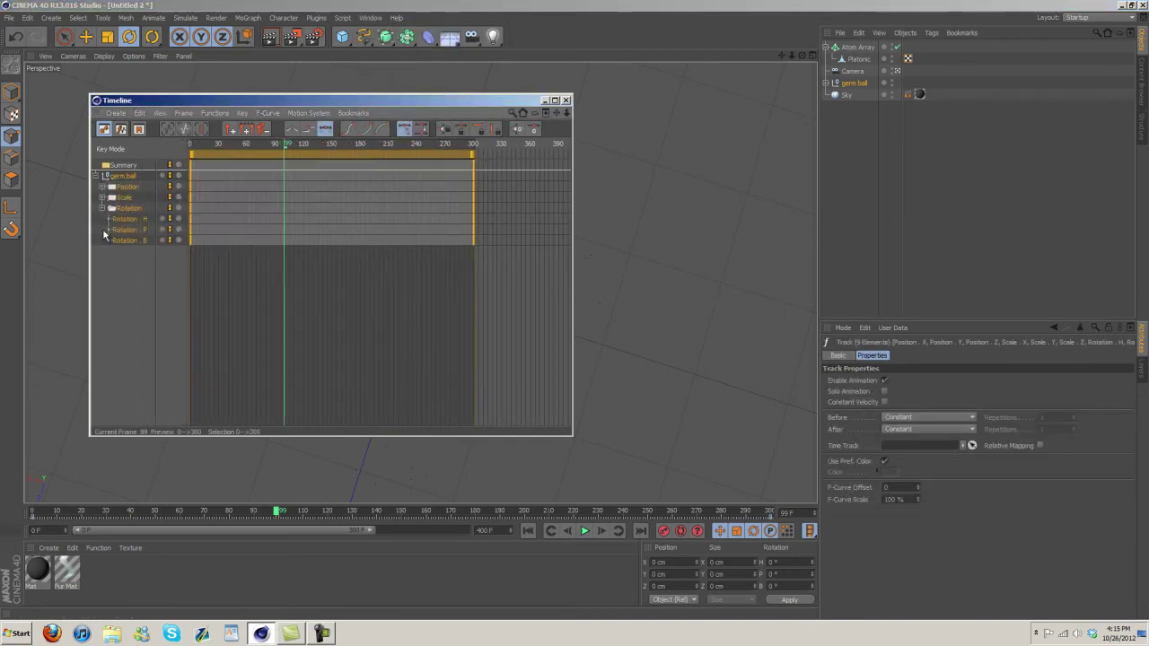
click(108, 220)
click(108, 259)
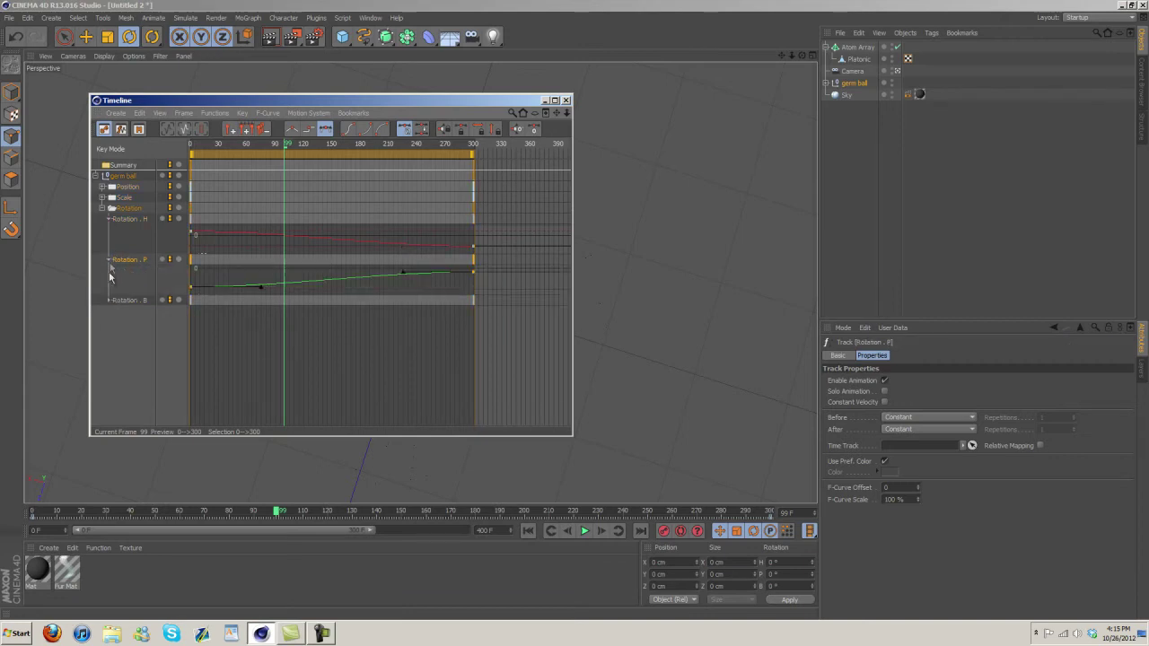
click(109, 301)
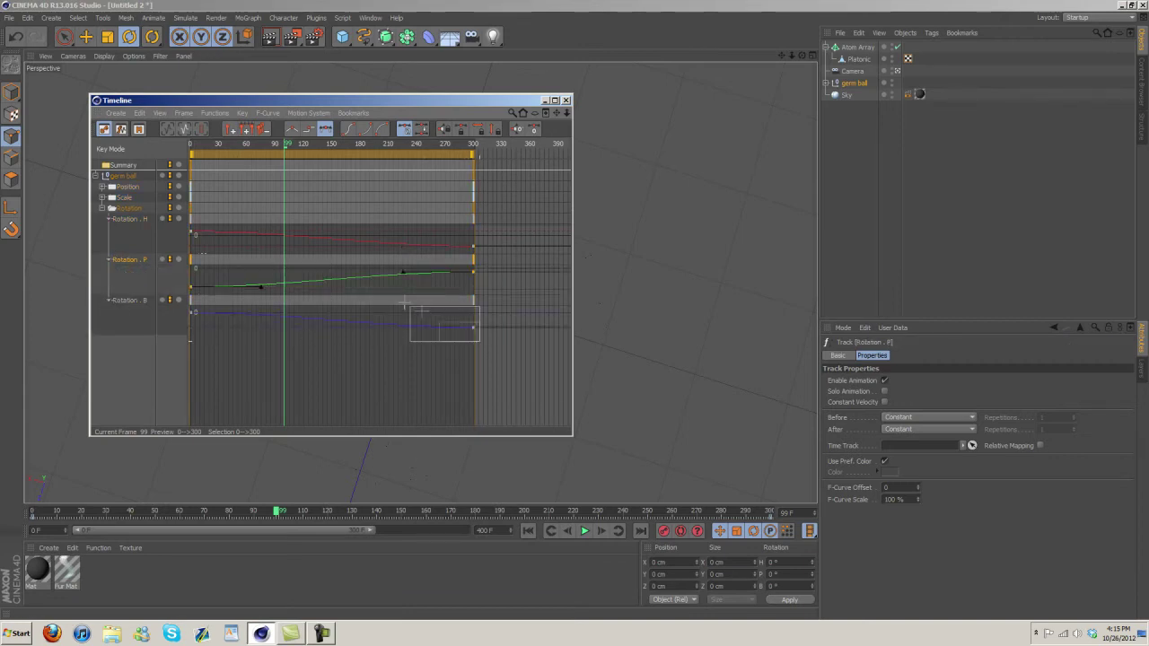
Set all the germ ball's rotation keys to Linear, then rewind and play back.
drag(419, 310, 183, 224)
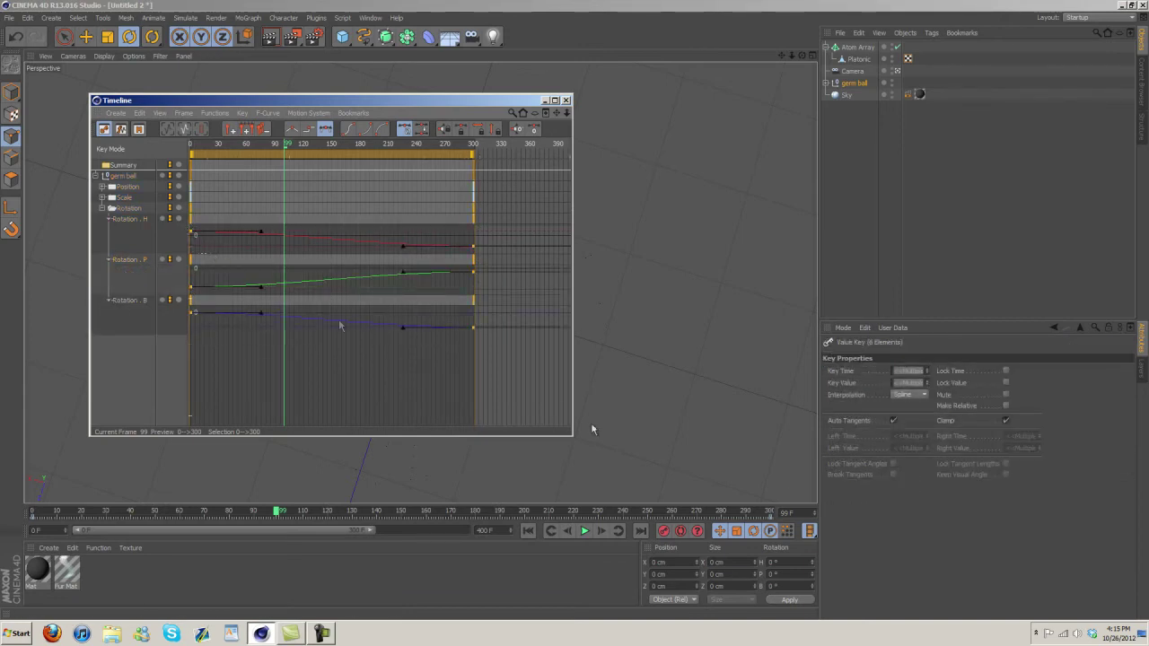
click(910, 395)
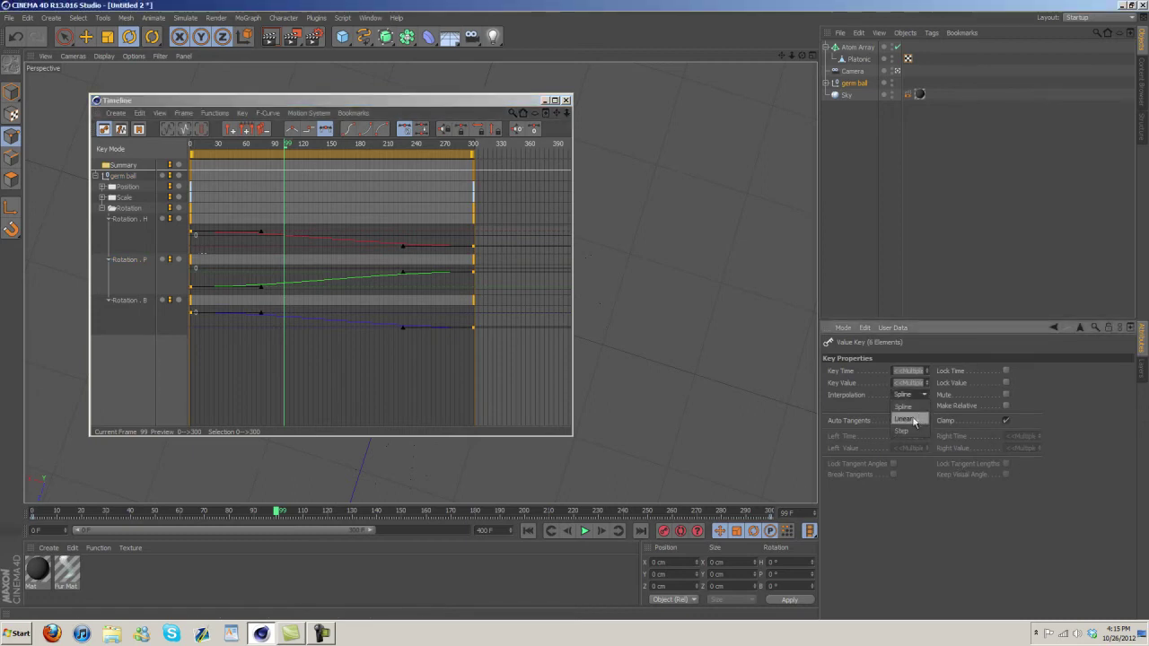
click(915, 418)
click(566, 101)
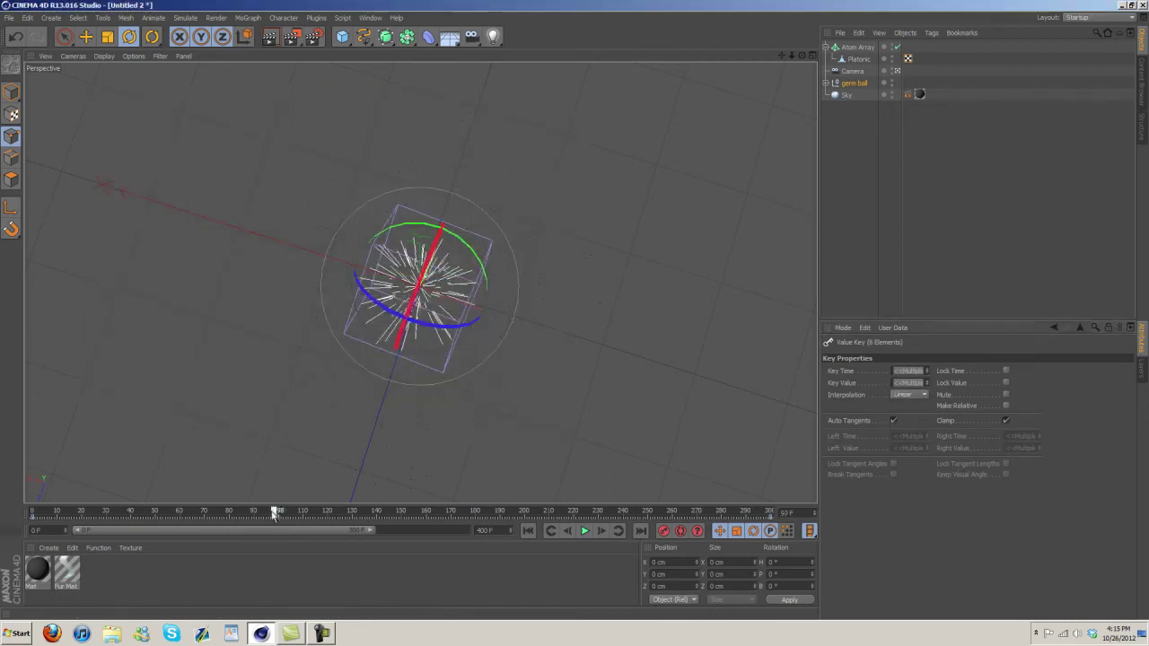
drag(277, 511, 31, 513)
click(584, 530)
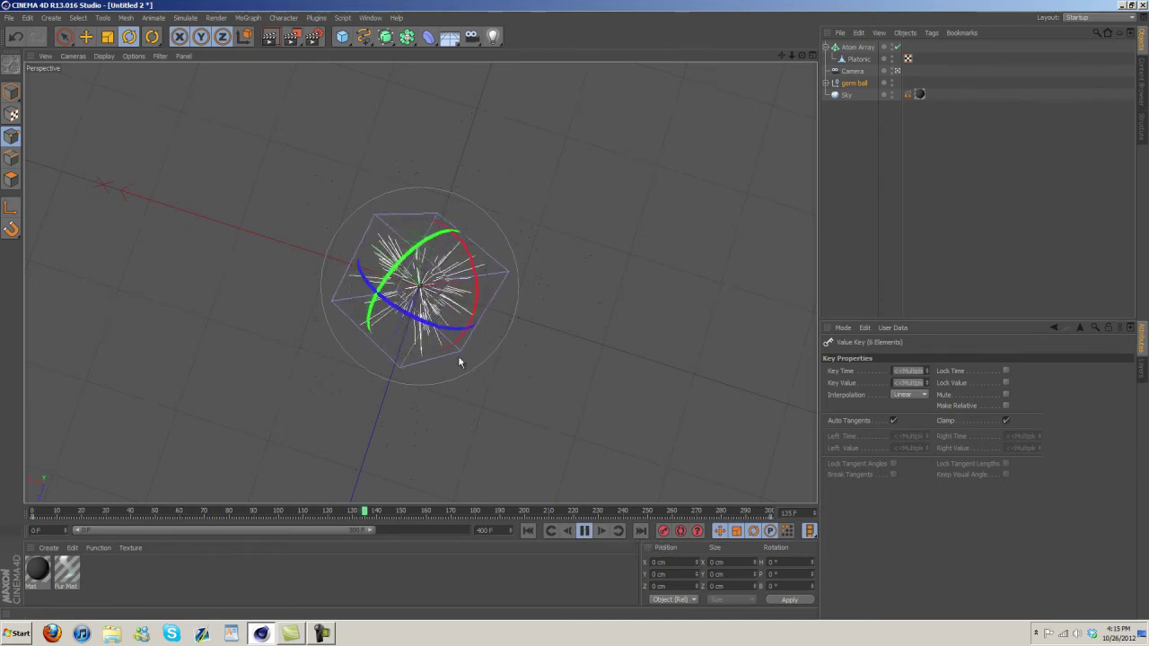
Replay the spin across the 400-frame range, rewind to 0, and select only the Camera.
click(585, 531)
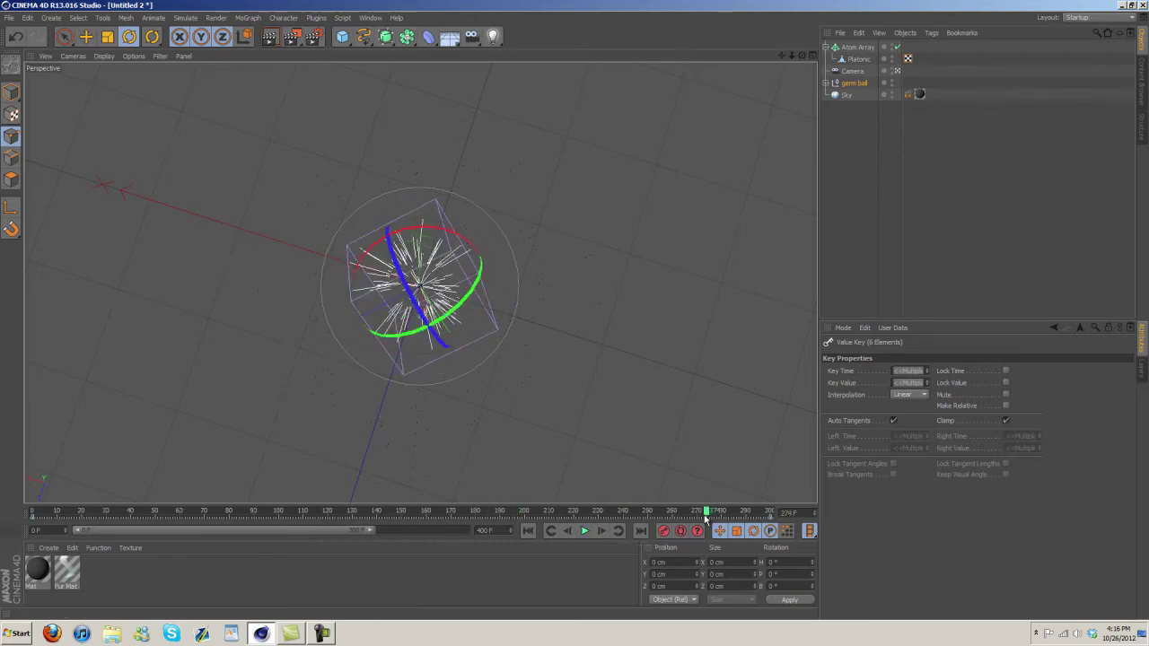
drag(709, 512, 6, 518)
drag(369, 530, 465, 530)
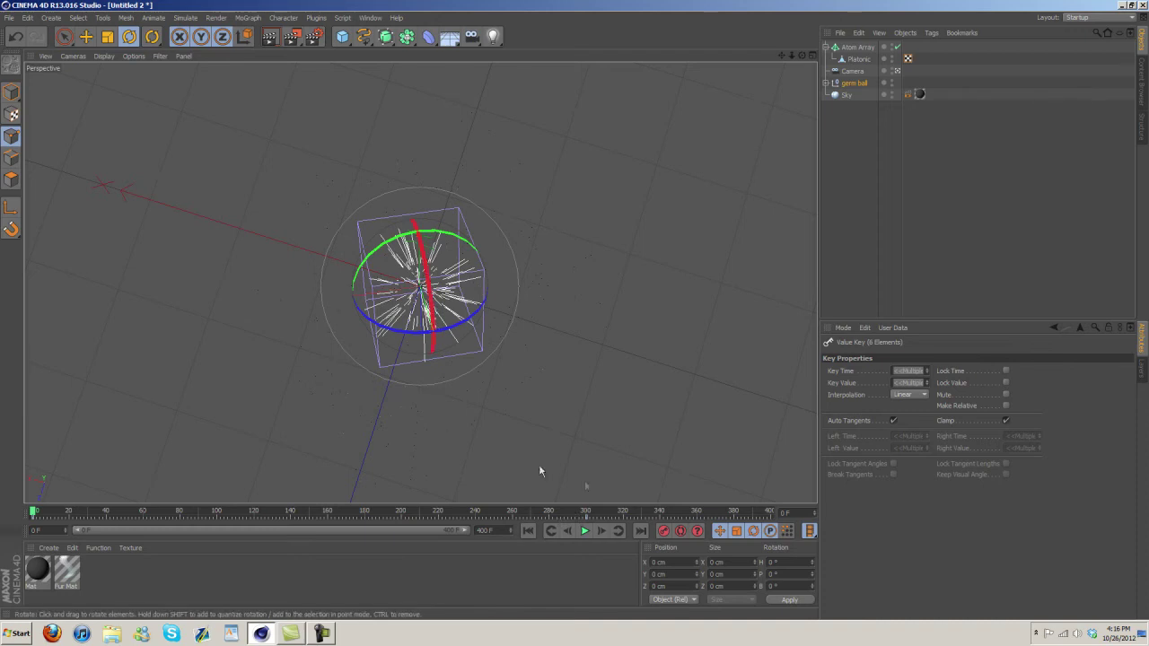
click(588, 532)
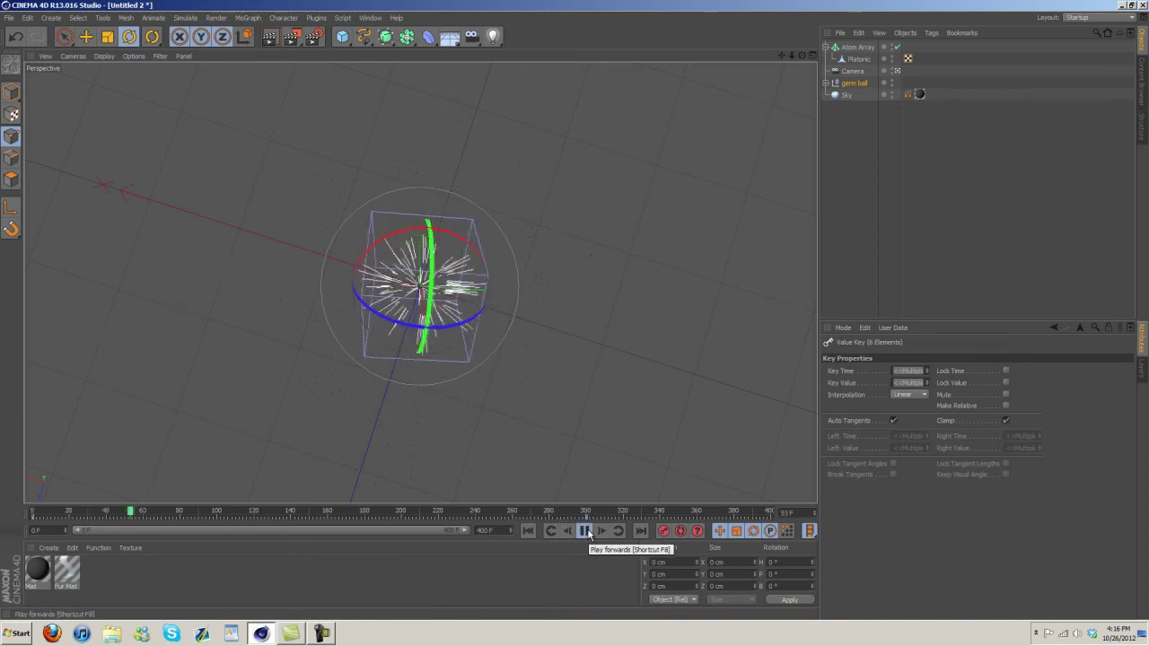
click(586, 531)
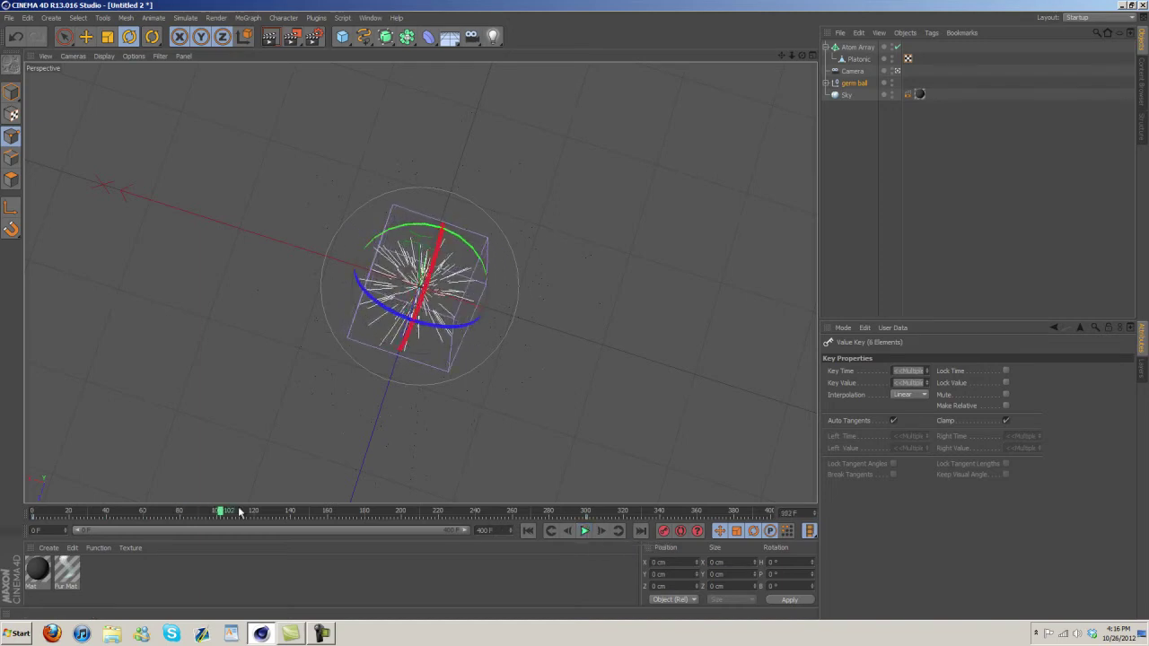
drag(238, 511, 24, 511)
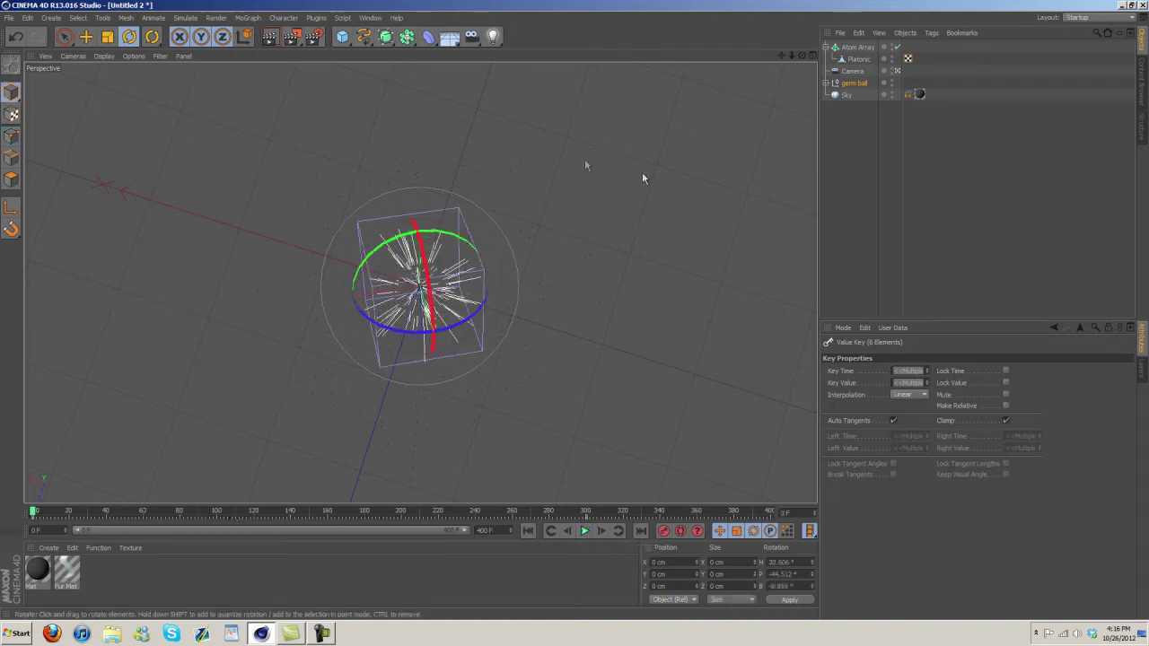
click(864, 165)
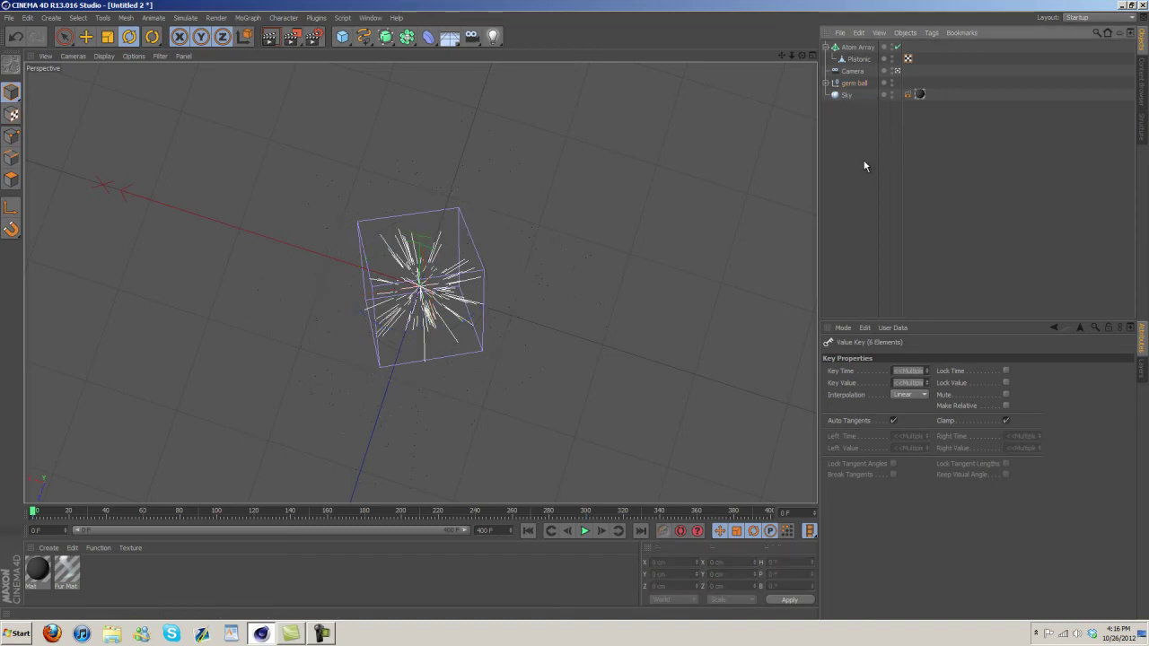
click(853, 71)
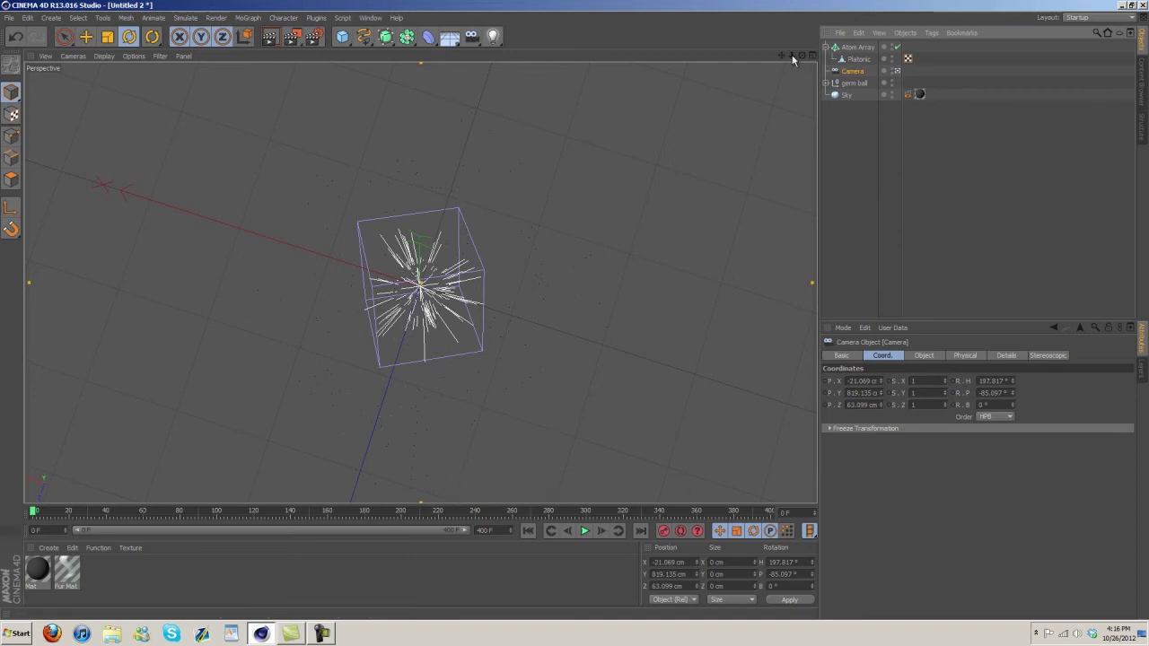
Pull the camera far back from the germ ball, check a render, and key it at frame 0.
drag(791, 56, 575, 316)
scroll(576, 316, up, 1)
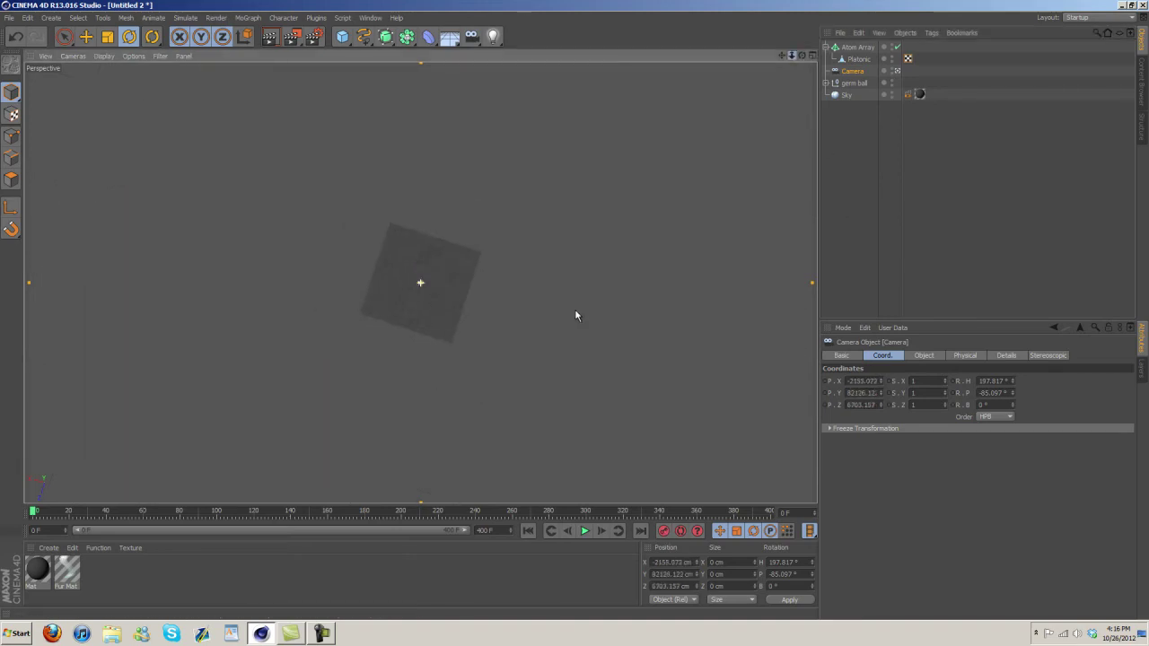
click(271, 38)
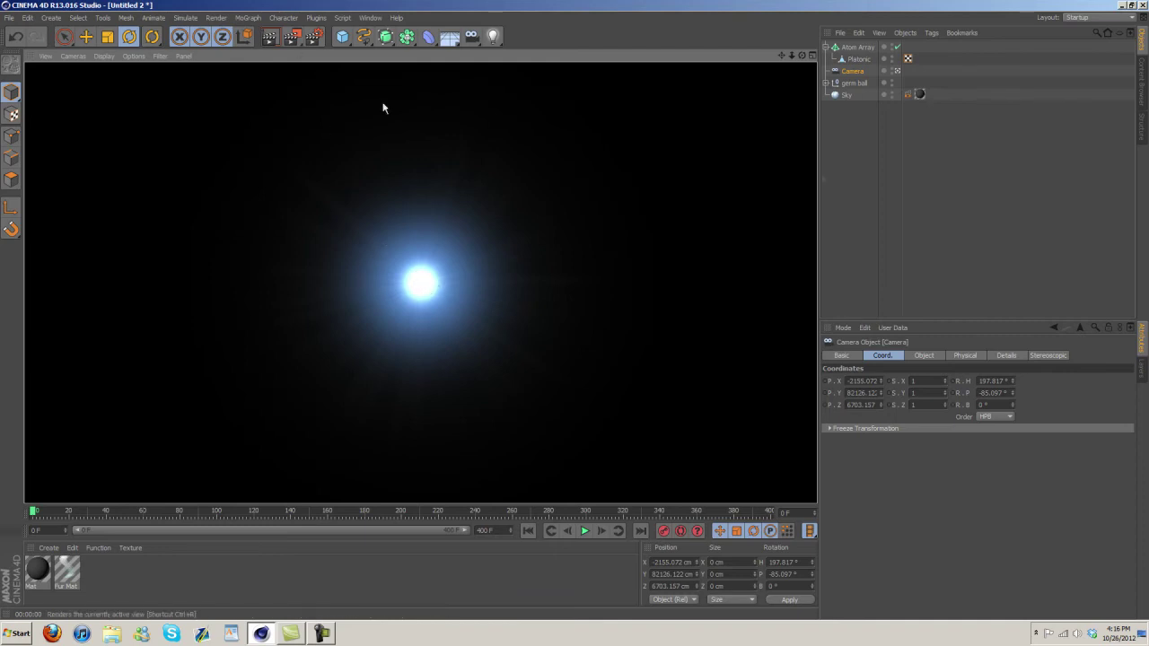
click(896, 70)
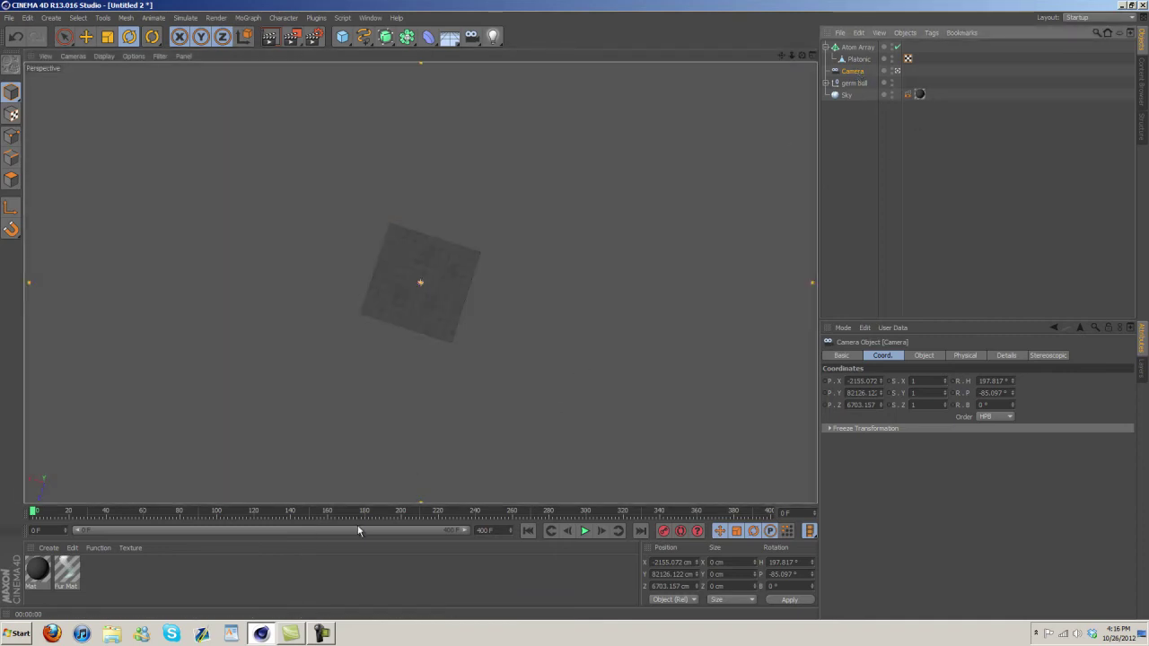
click(663, 531)
At about frame 340, zoom the camera close to the ball, render to check, and rewind.
drag(35, 513, 380, 513)
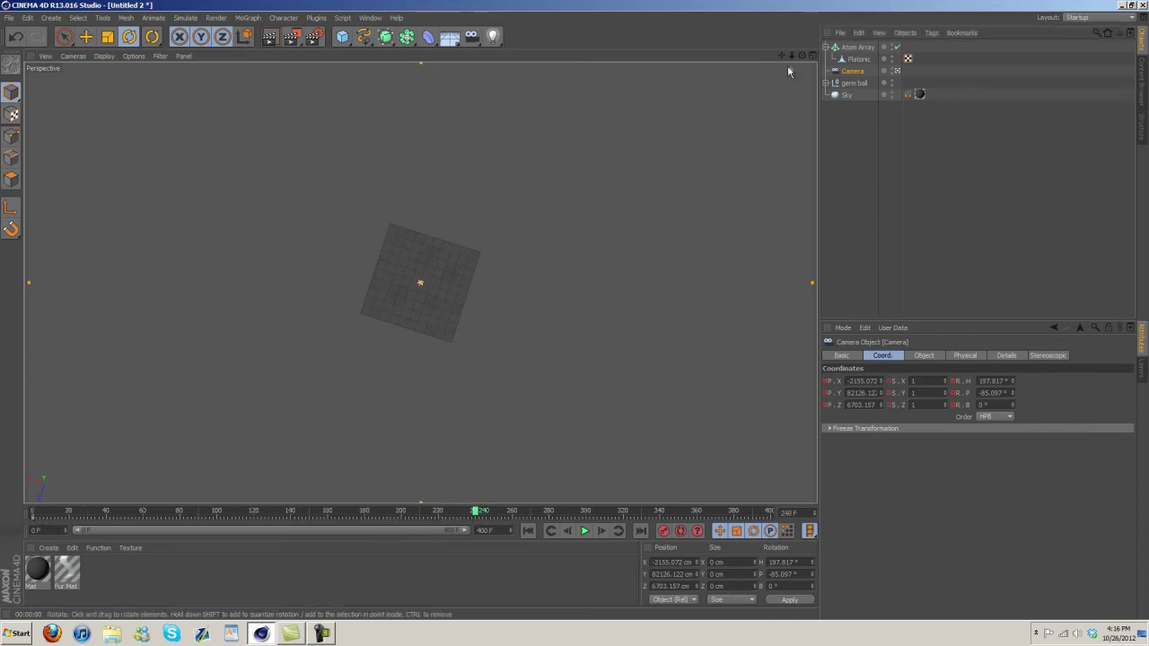
scroll(577, 314, up, 5)
scroll(577, 314, up, 2)
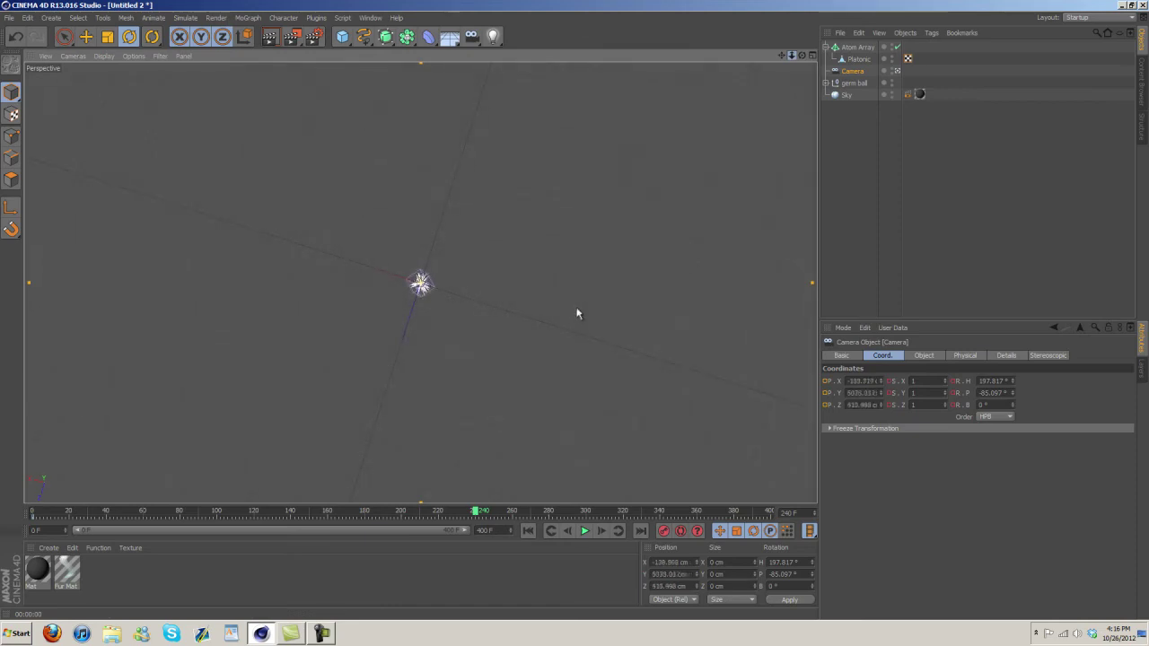
scroll(576, 315, up, 1)
scroll(576, 315, up, 1)
scroll(576, 315, up, 1)
drag(476, 513, 650, 518)
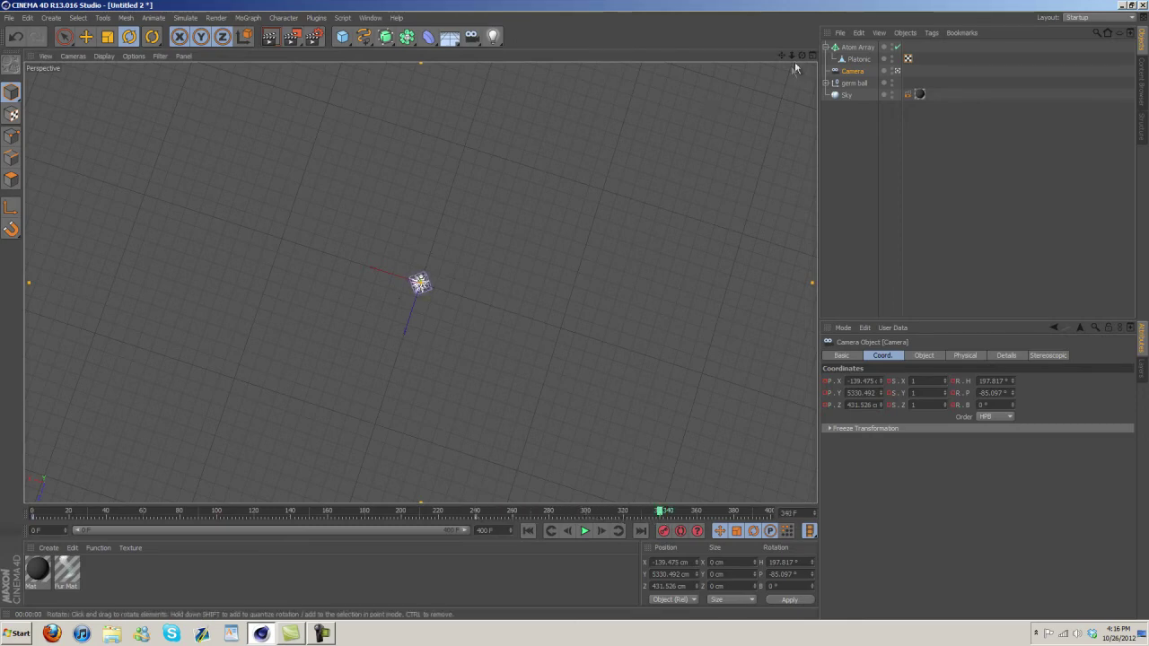
scroll(575, 309, up, 5)
scroll(575, 309, up, 3)
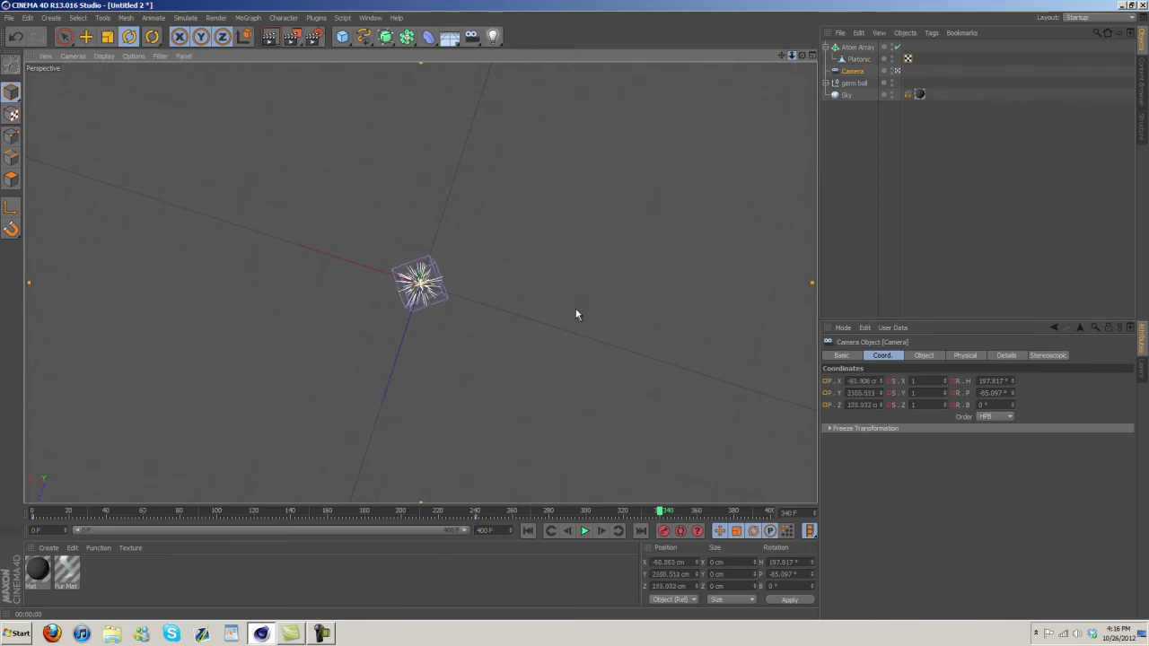
scroll(576, 309, up, 2)
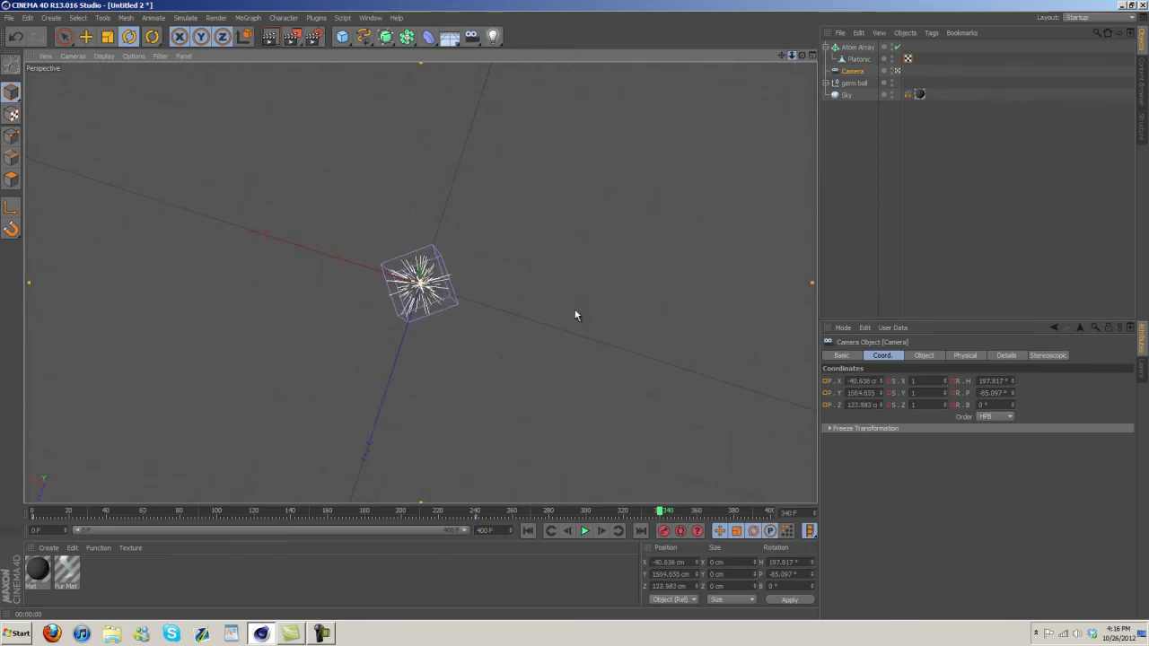
click(270, 35)
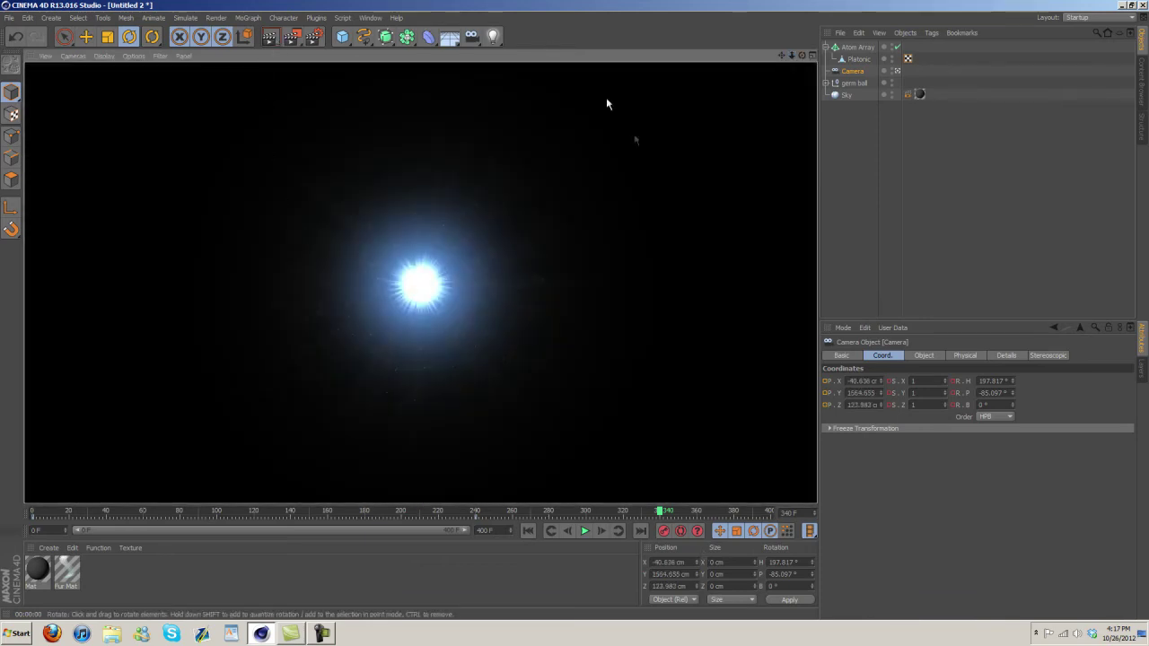
click(660, 514)
drag(660, 516, 32, 515)
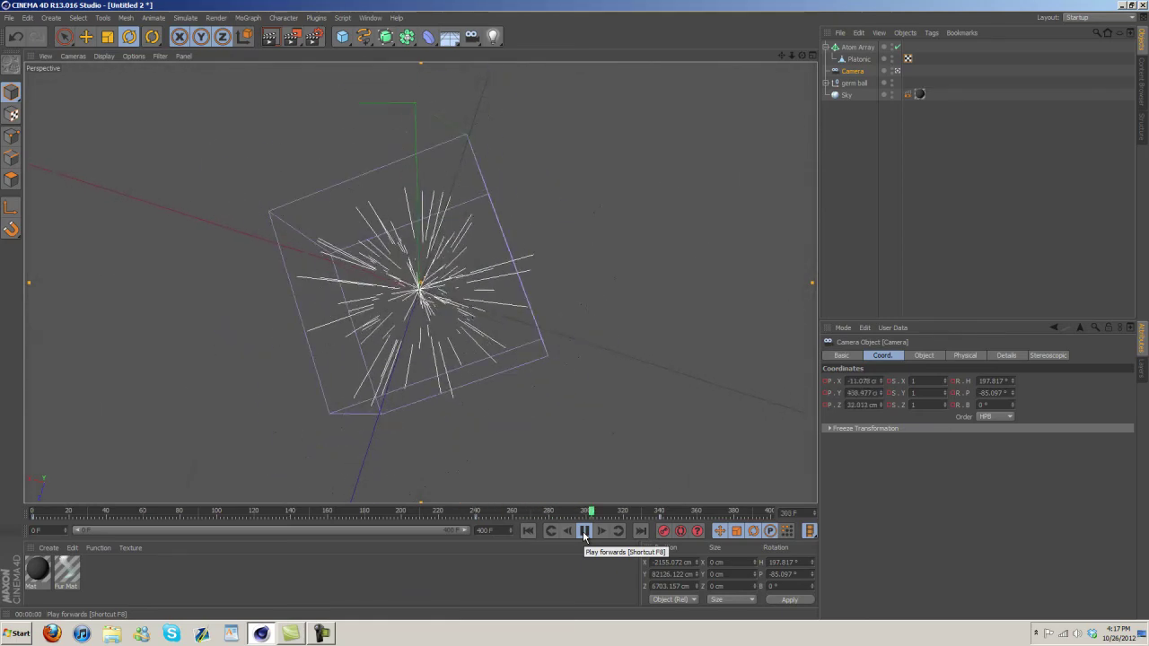
Stop playback and move the playhead to around frame 320.
click(583, 531)
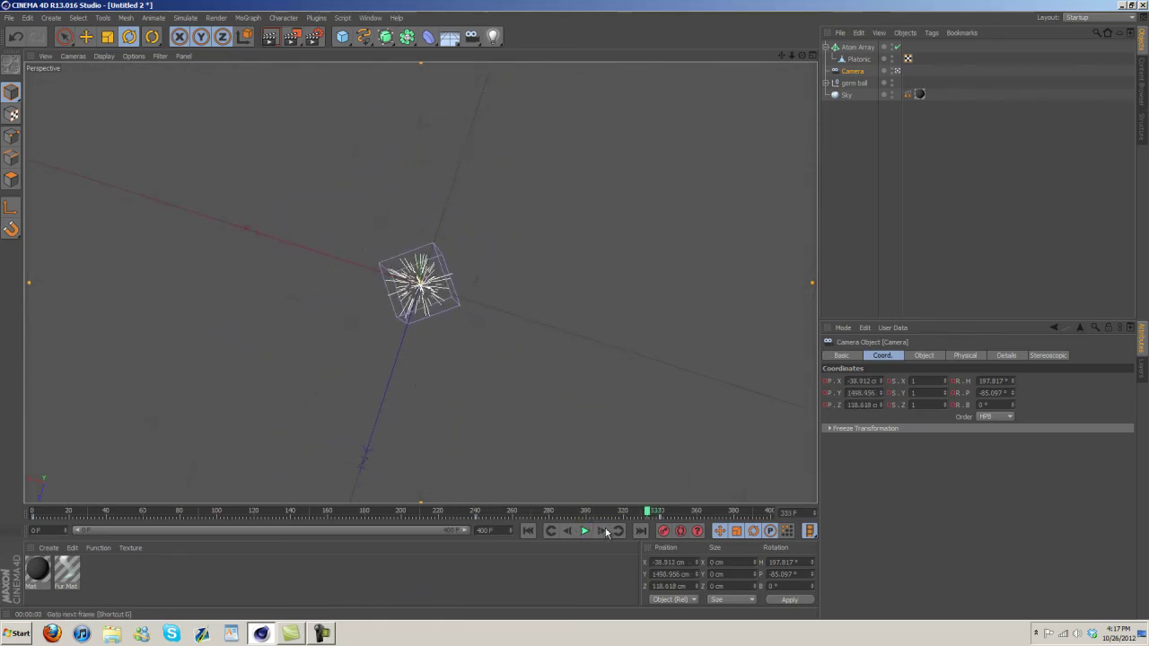
scroll(420, 283, down, 10)
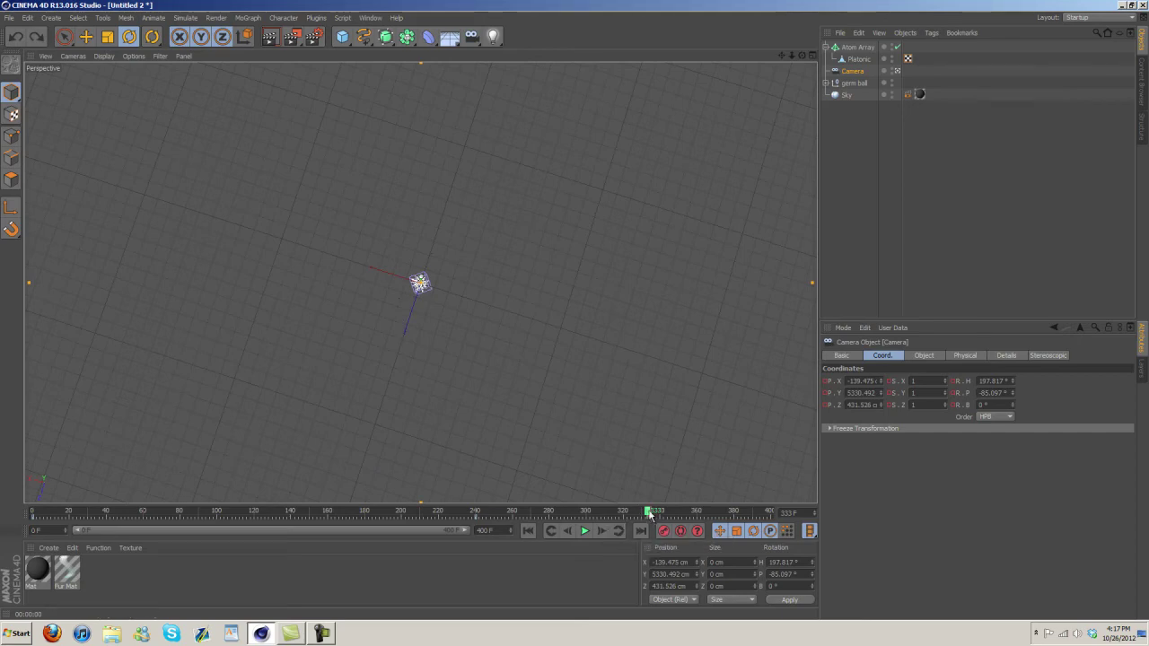
mouse_move(650, 515)
mouse_down()
mouse_move(431, 513)
mouse_move(462, 531)
mouse_up()
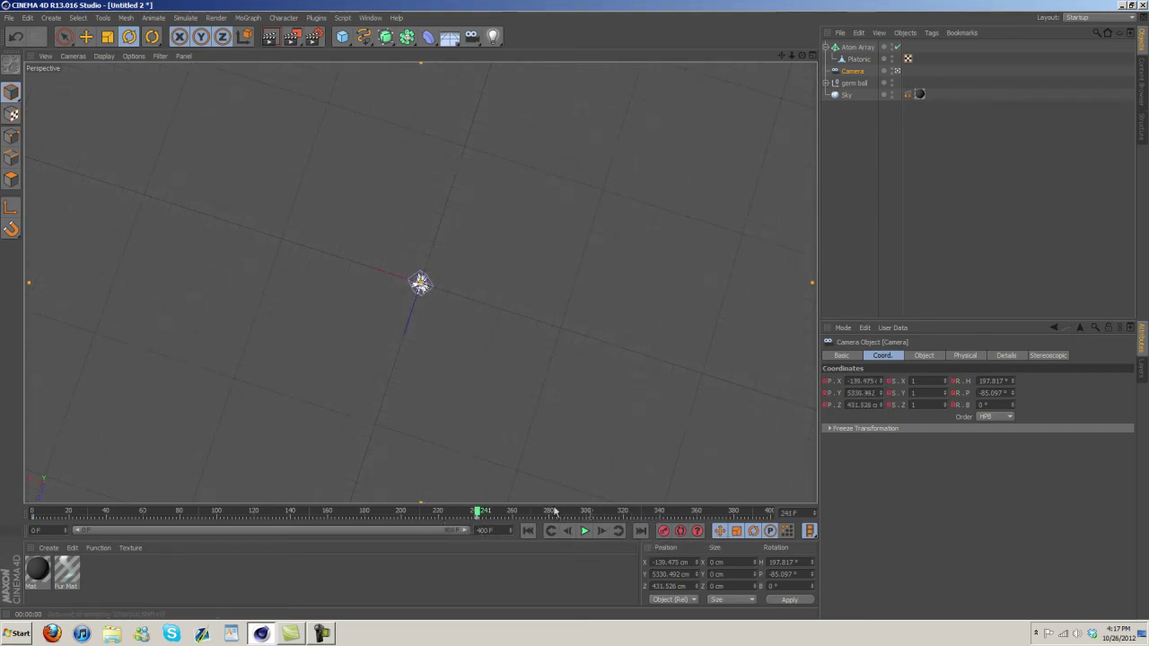
drag(483, 515, 597, 528)
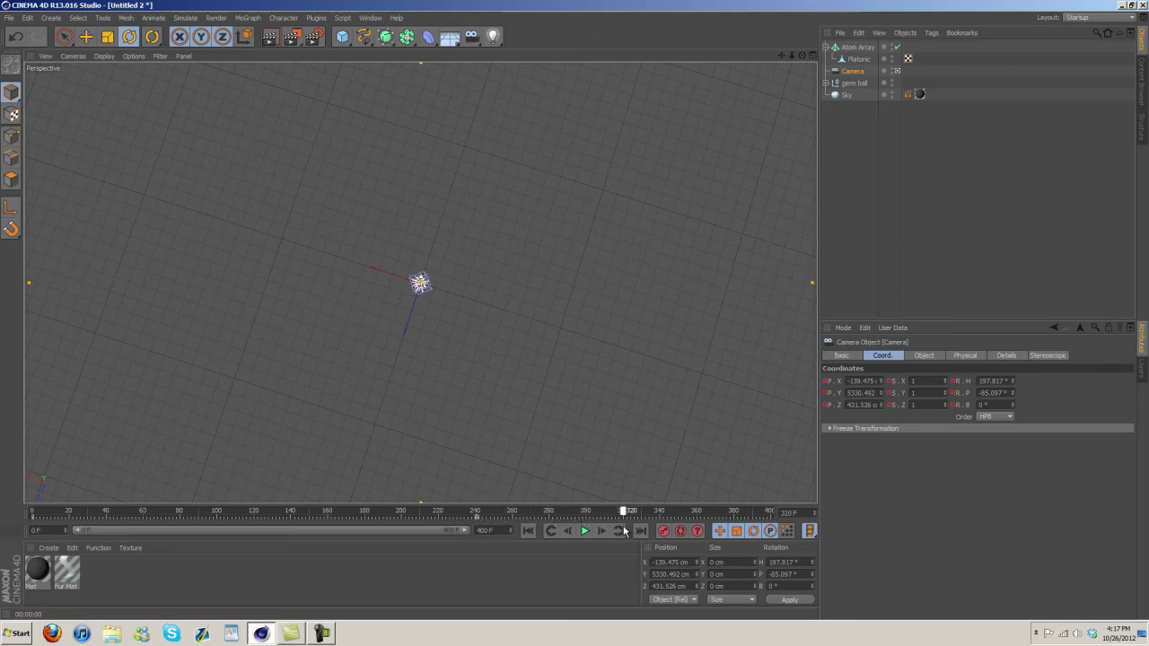
Zoom the camera closer to the germ ball, render to check, then rewind and play back.
scroll(574, 309, up, 4)
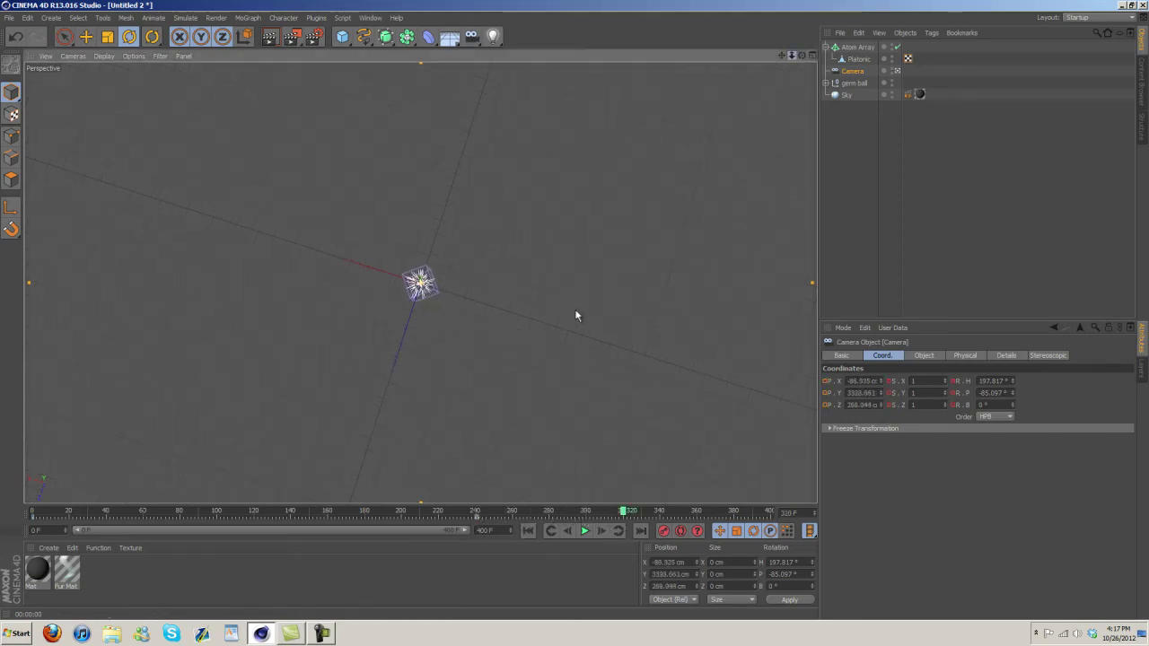
scroll(575, 313, up, 2)
scroll(576, 312, up, 2)
scroll(576, 312, up, 1)
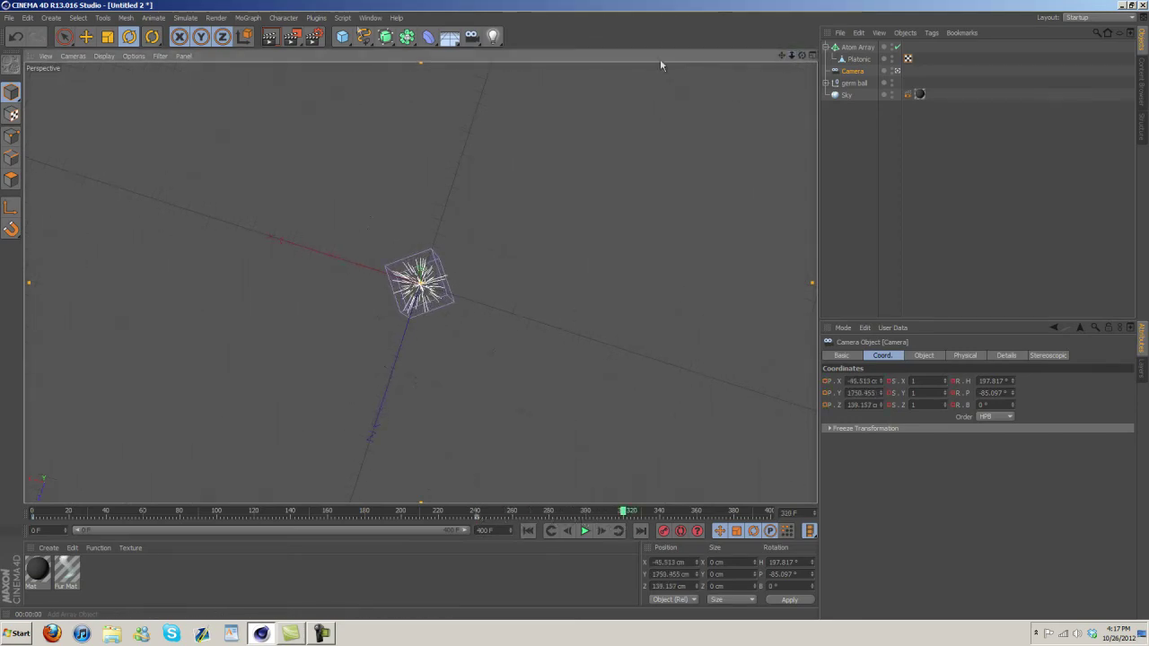
click(281, 41)
scroll(576, 315, up, 1)
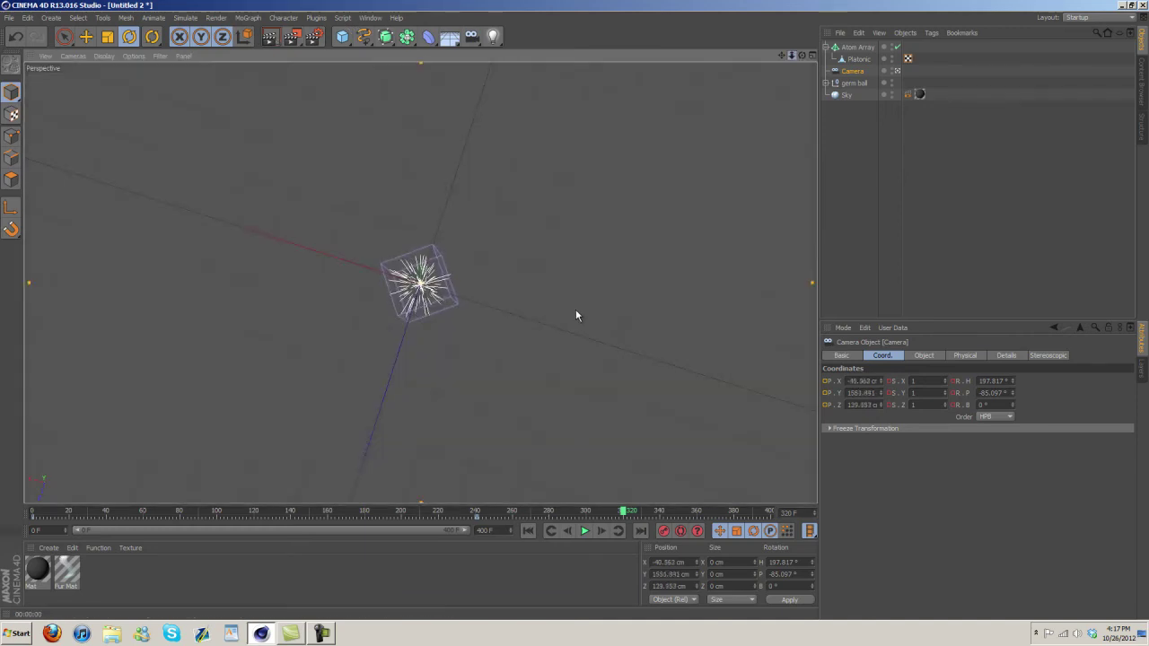
scroll(575, 309, up, 1)
key(ctrl+r)
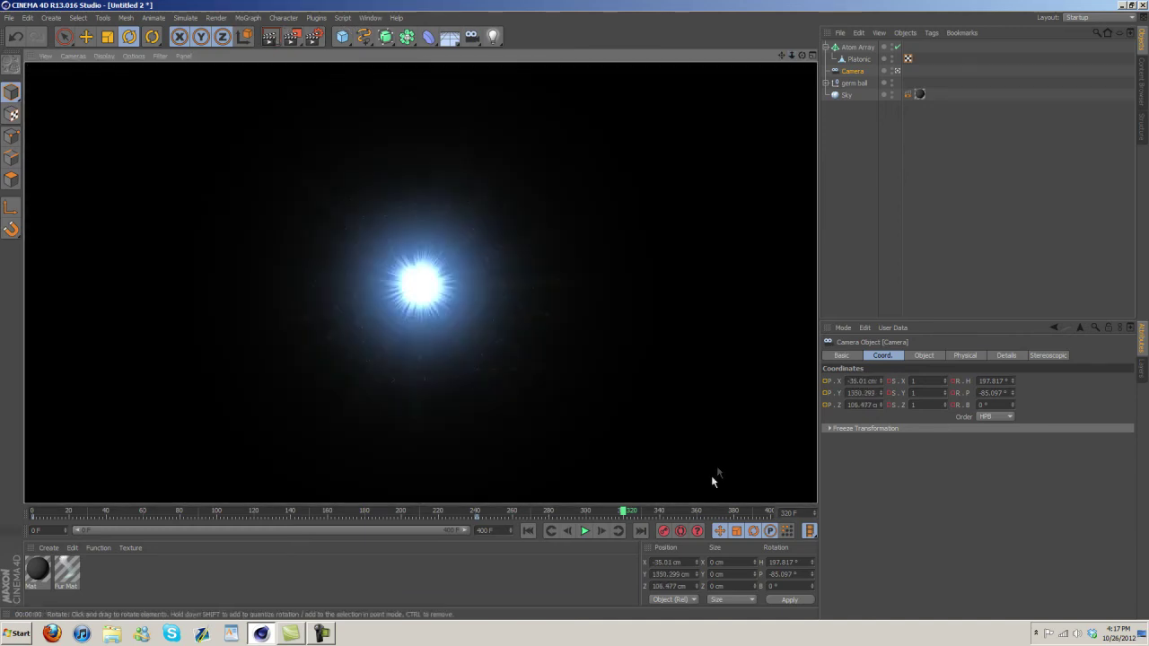
drag(624, 512, 2, 536)
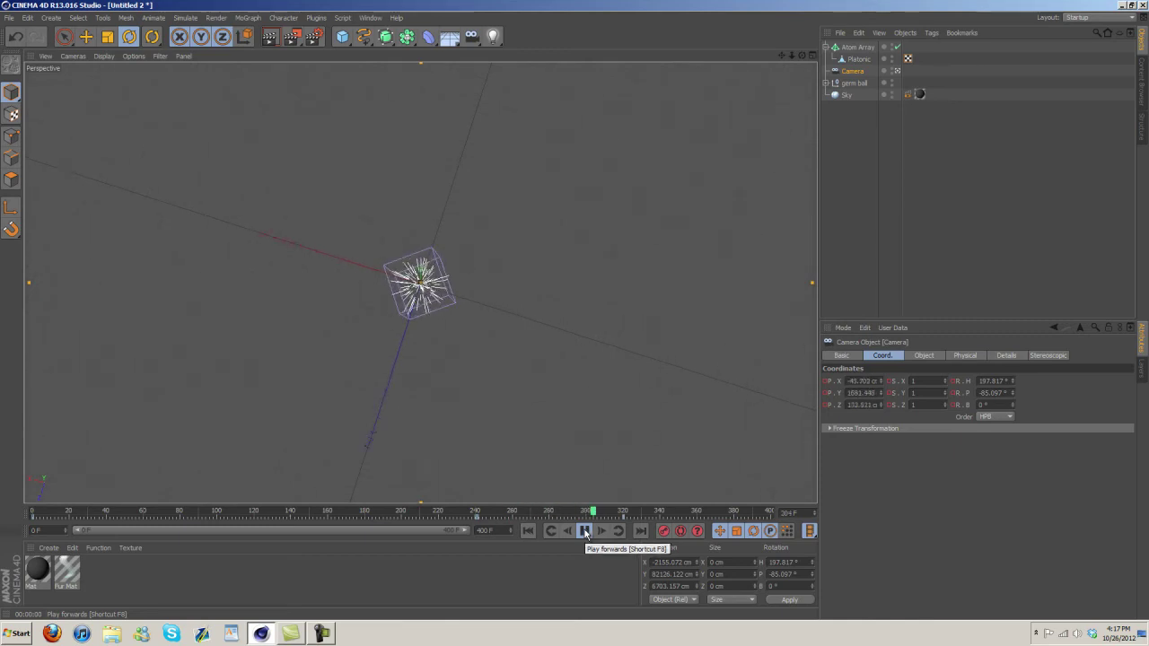
click(585, 531)
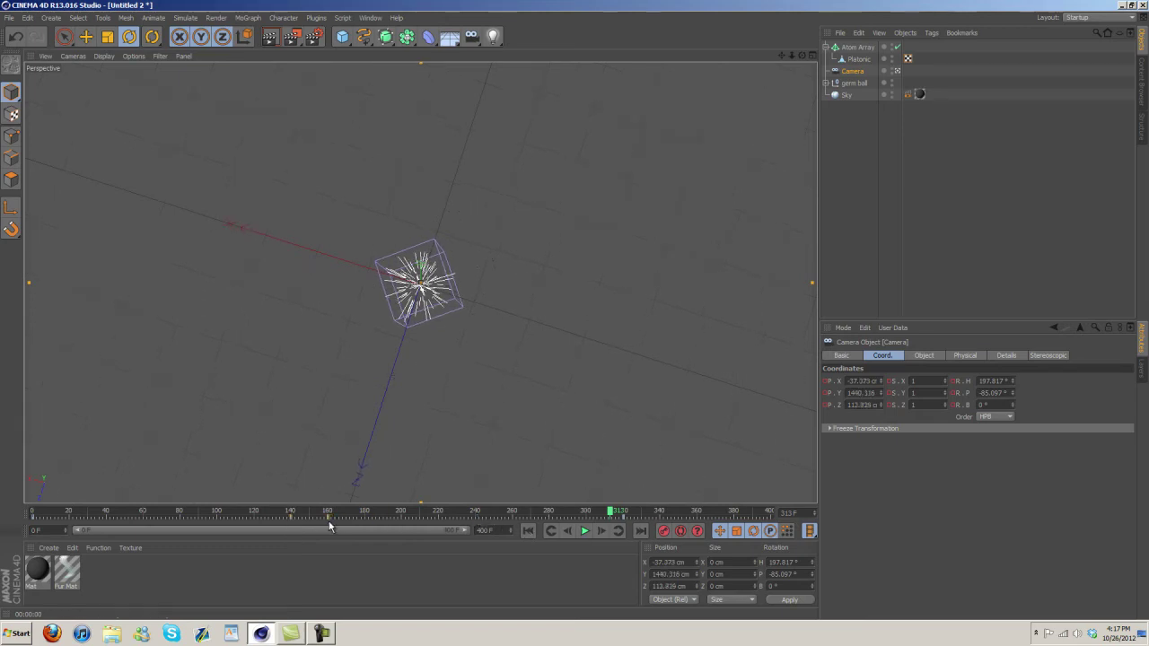
Play the camera animation from the start, stopping around frame 218.
click(623, 519)
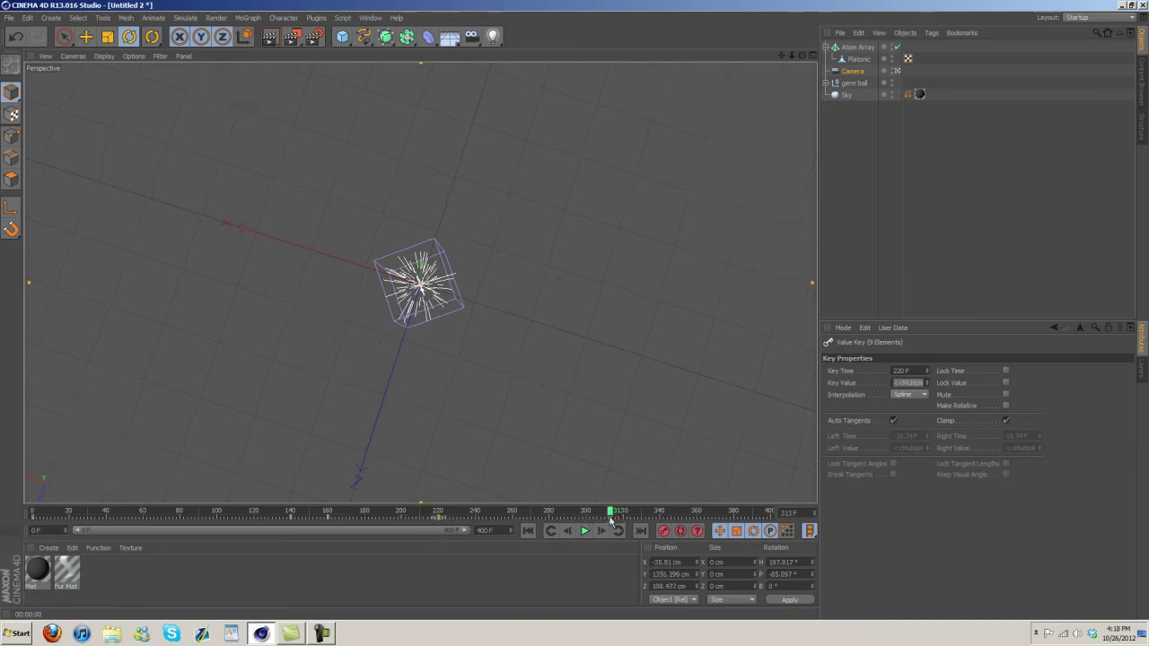
key(shift+f)
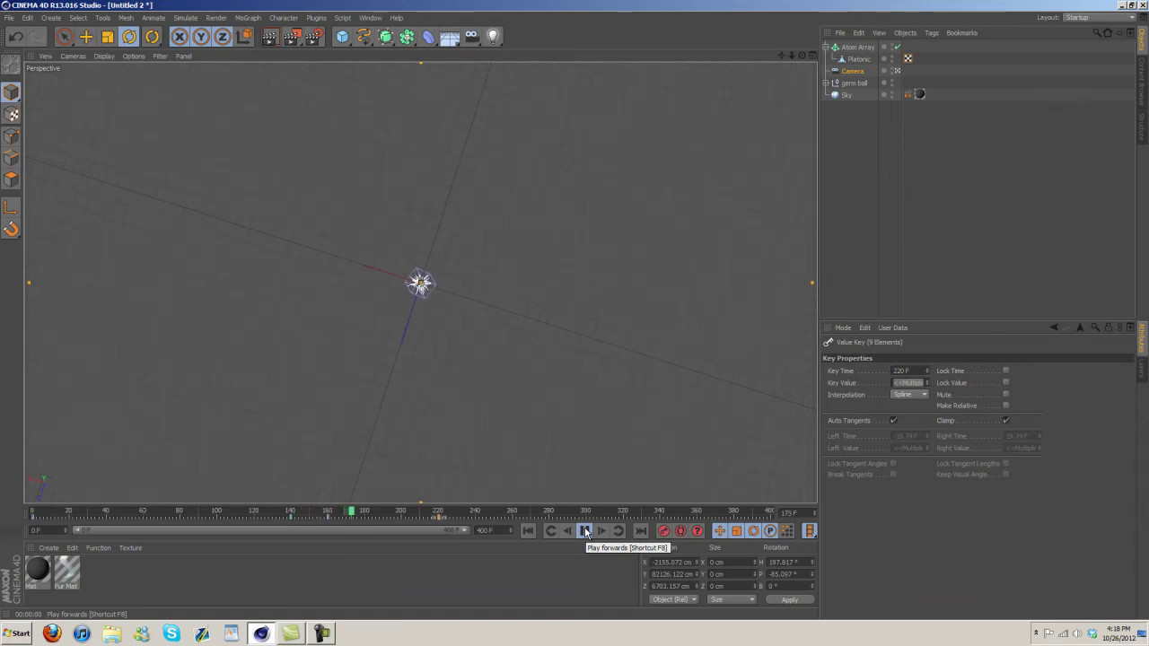
click(585, 530)
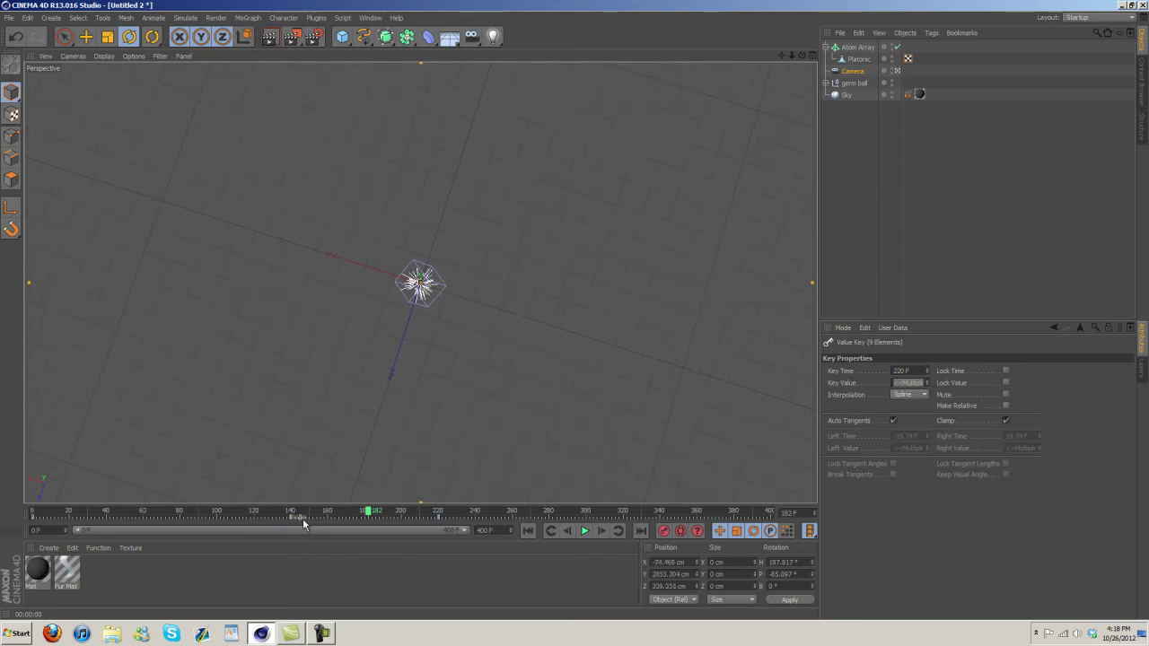
click(301, 519)
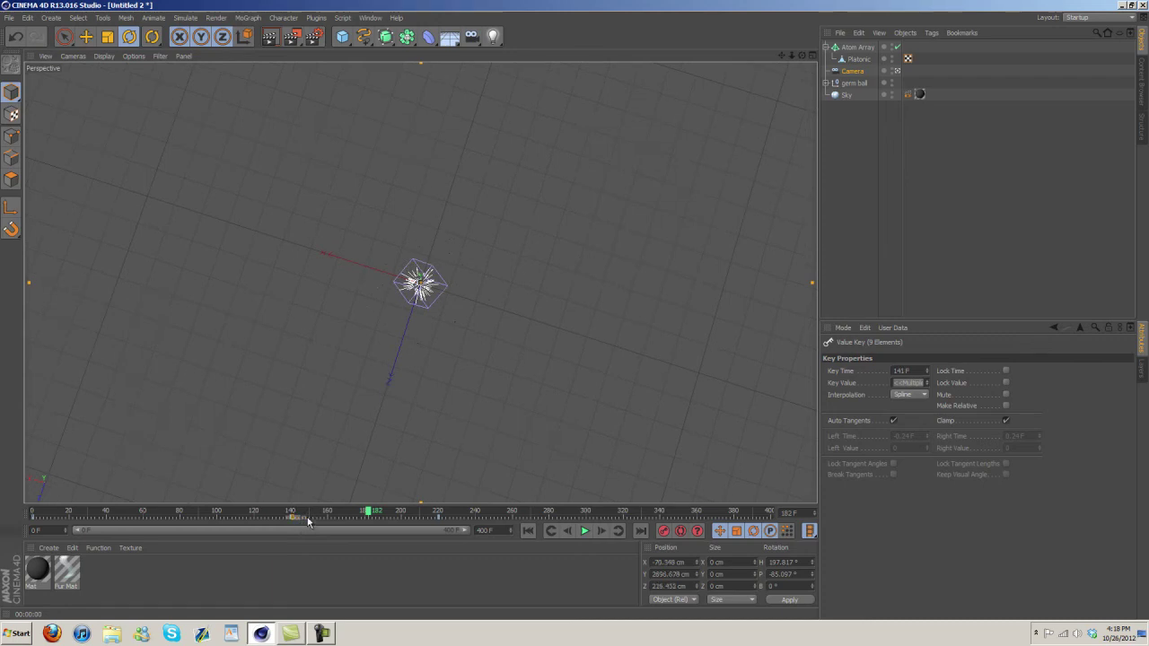
drag(366, 511, 40, 512)
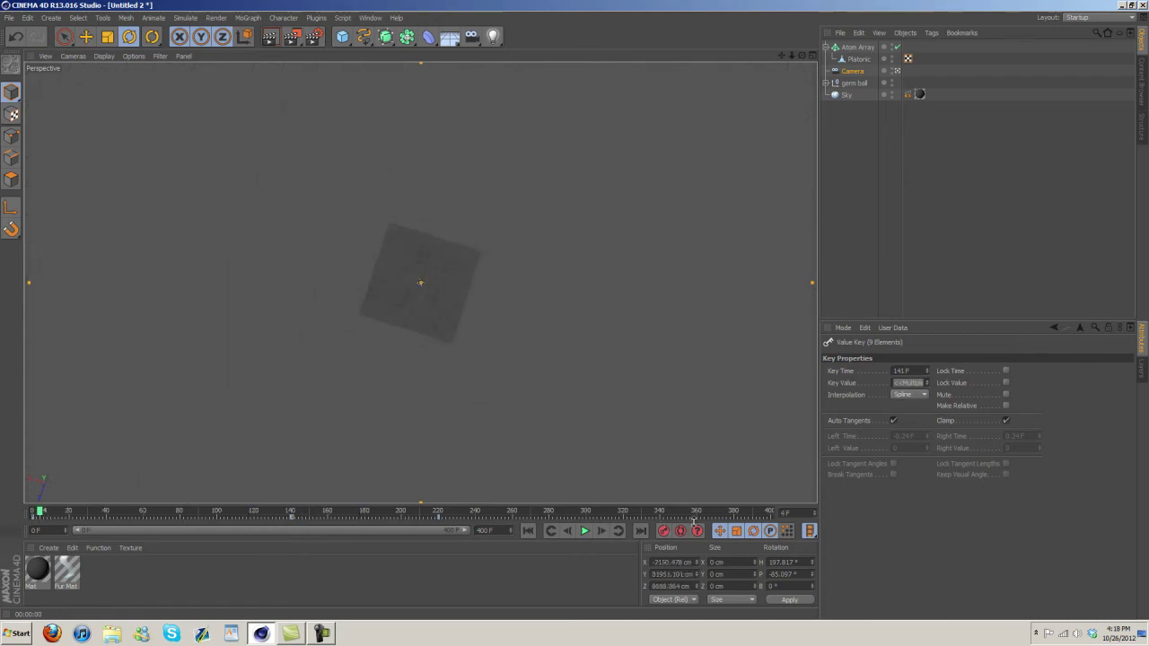
click(584, 531)
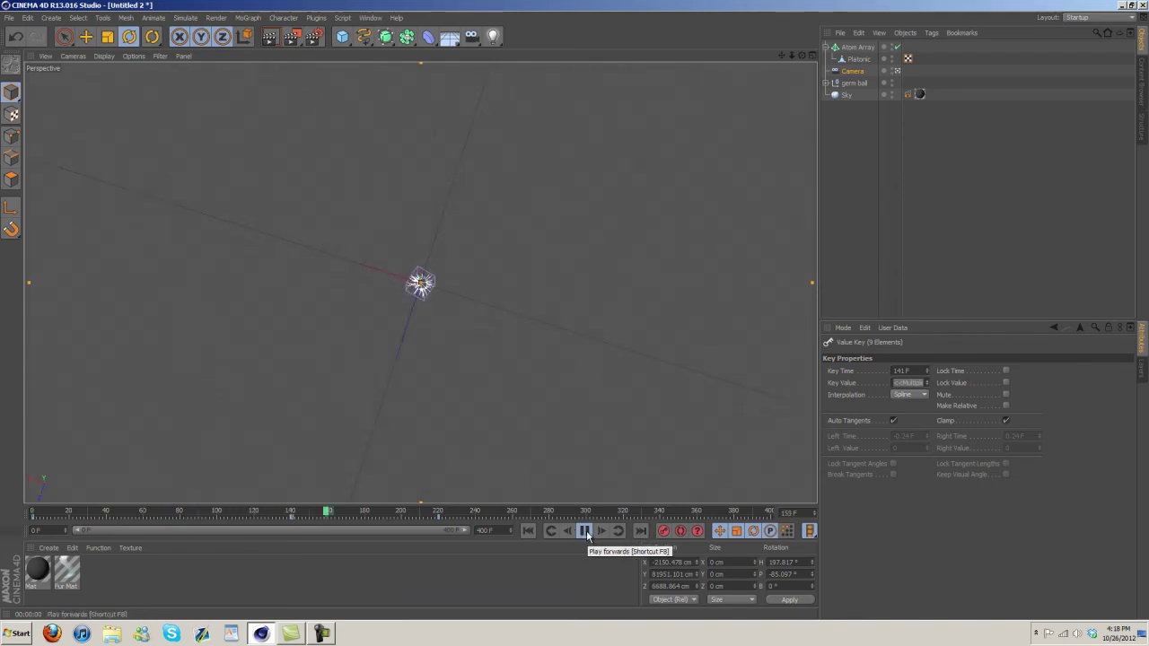
click(585, 532)
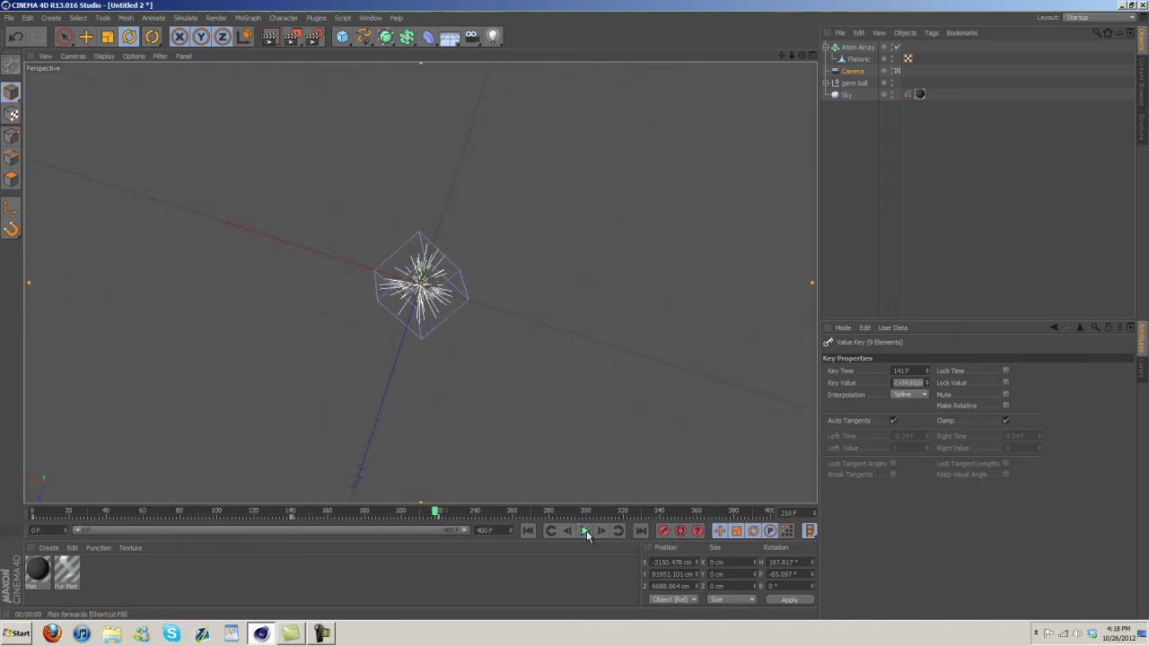
Scrub back through the camera zoom and play it again, stopping near frame 157.
mouse_move(289, 513)
mouse_down()
mouse_move(267, 515)
mouse_move(373, 514)
mouse_up()
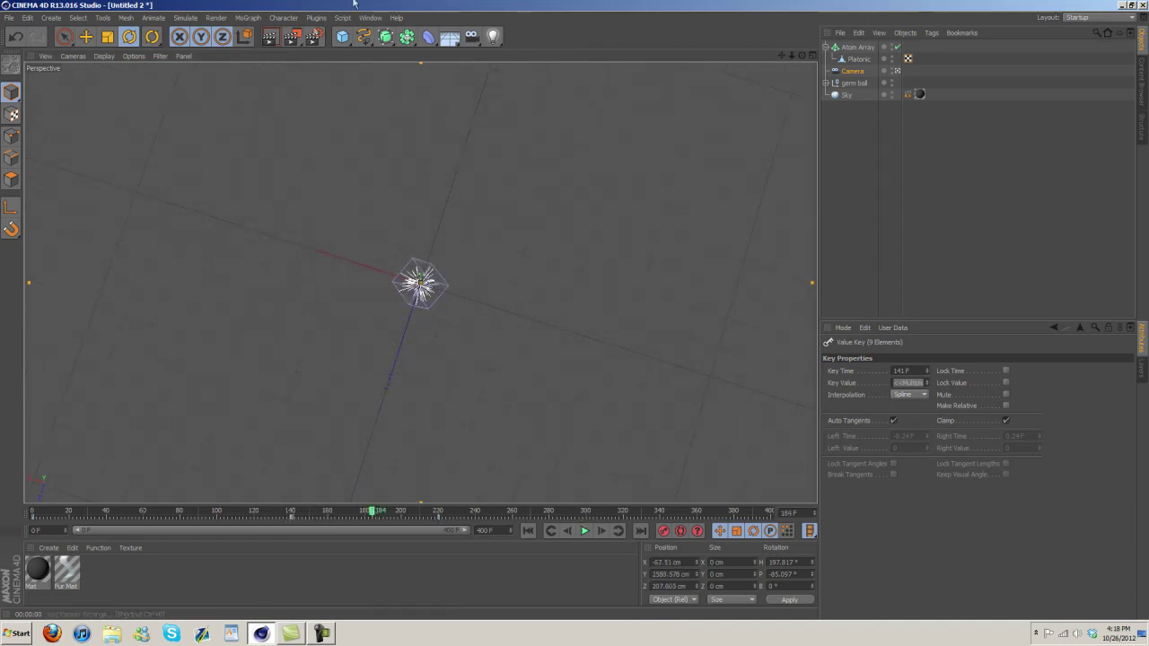
mouse_move(371, 511)
mouse_down()
mouse_move(259, 514)
mouse_move(436, 512)
mouse_move(32, 514)
mouse_up()
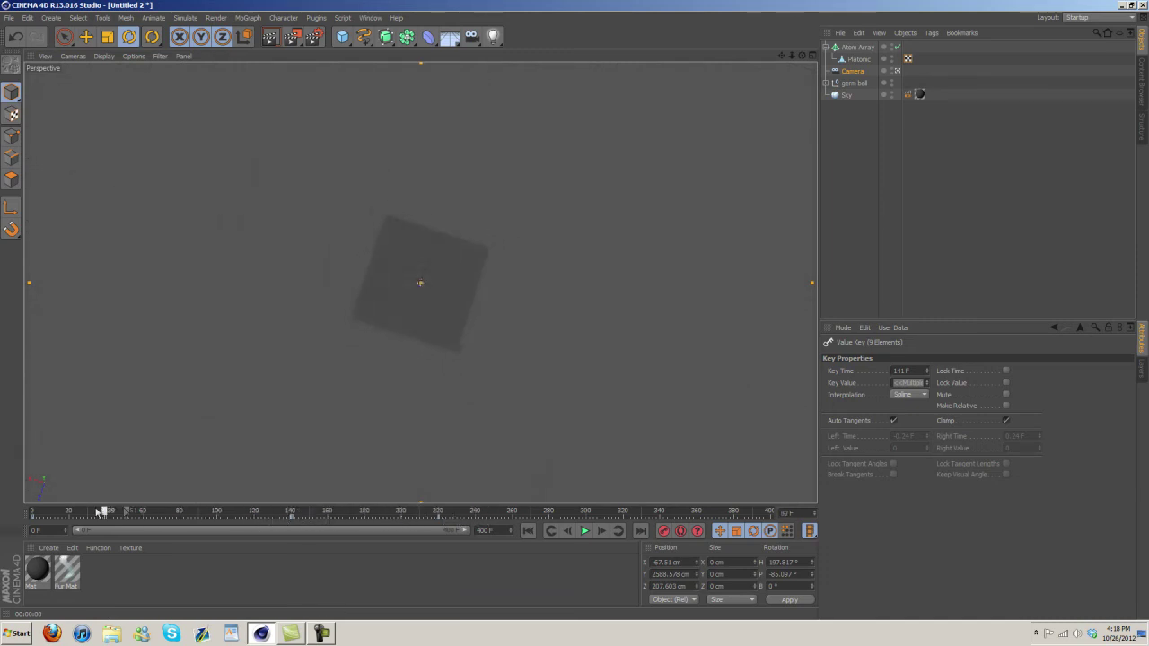
click(585, 531)
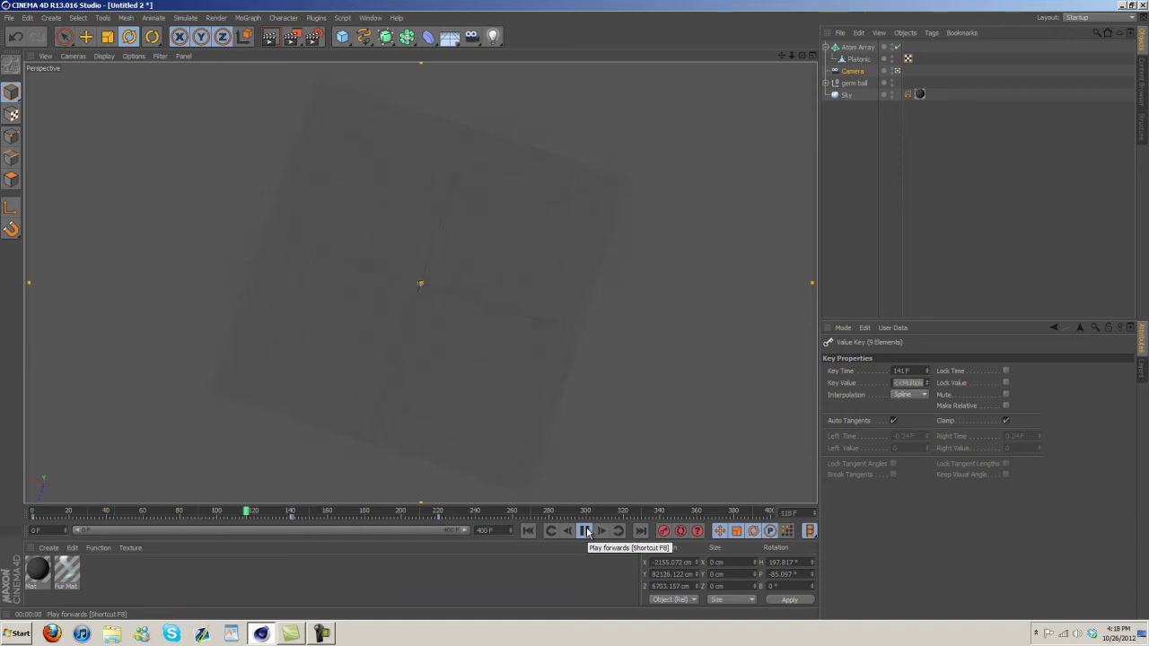
click(585, 531)
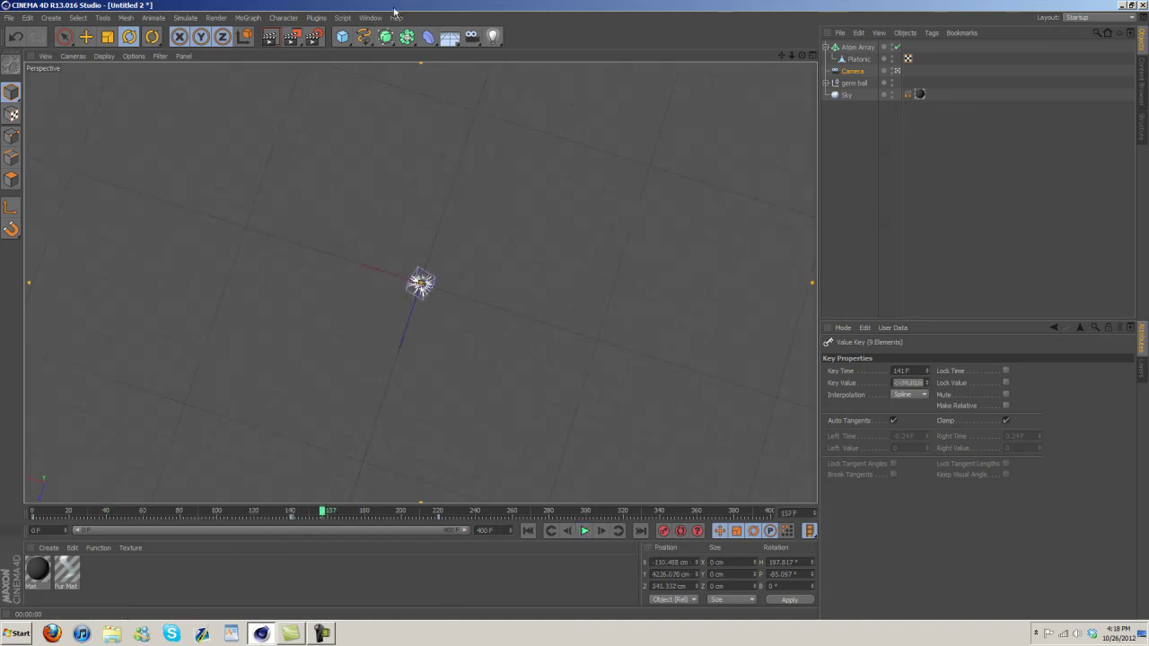
click(371, 17)
In the Timeline, expand the Camera's Rotation H, P and B tracks.
click(395, 116)
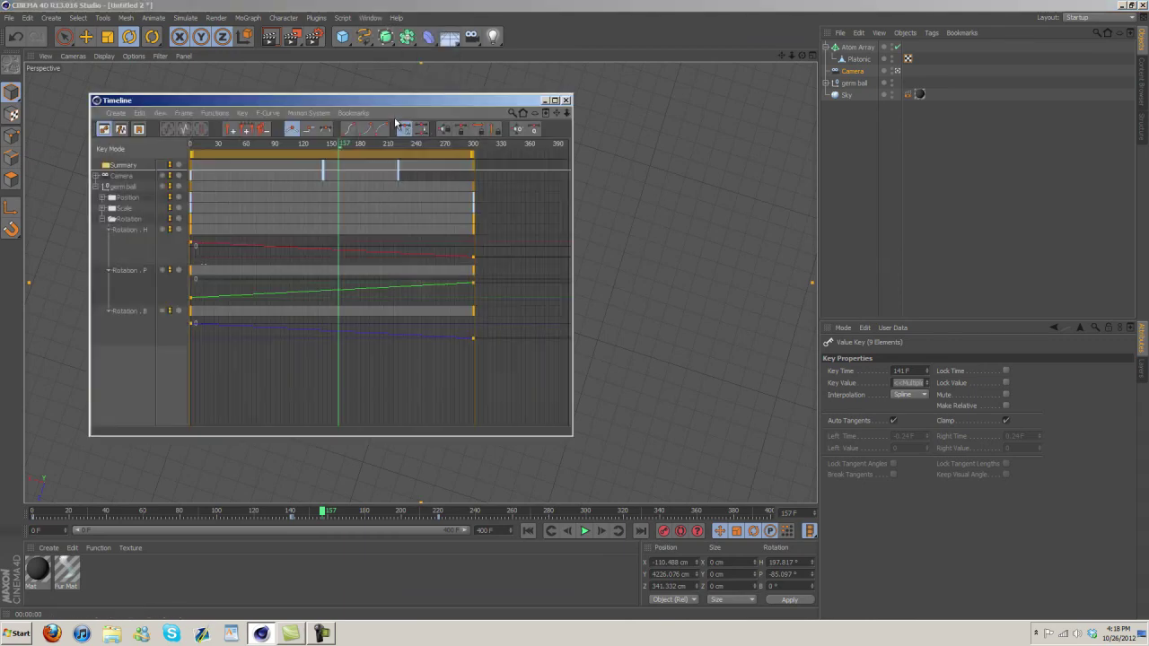
click(96, 176)
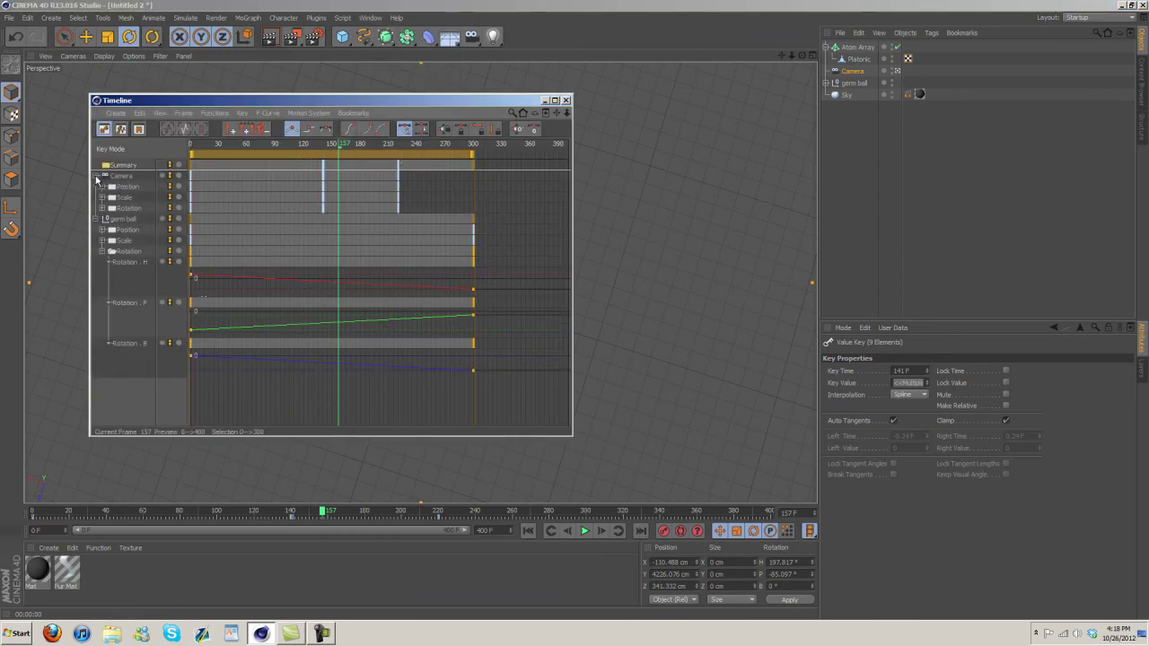
click(101, 209)
click(109, 240)
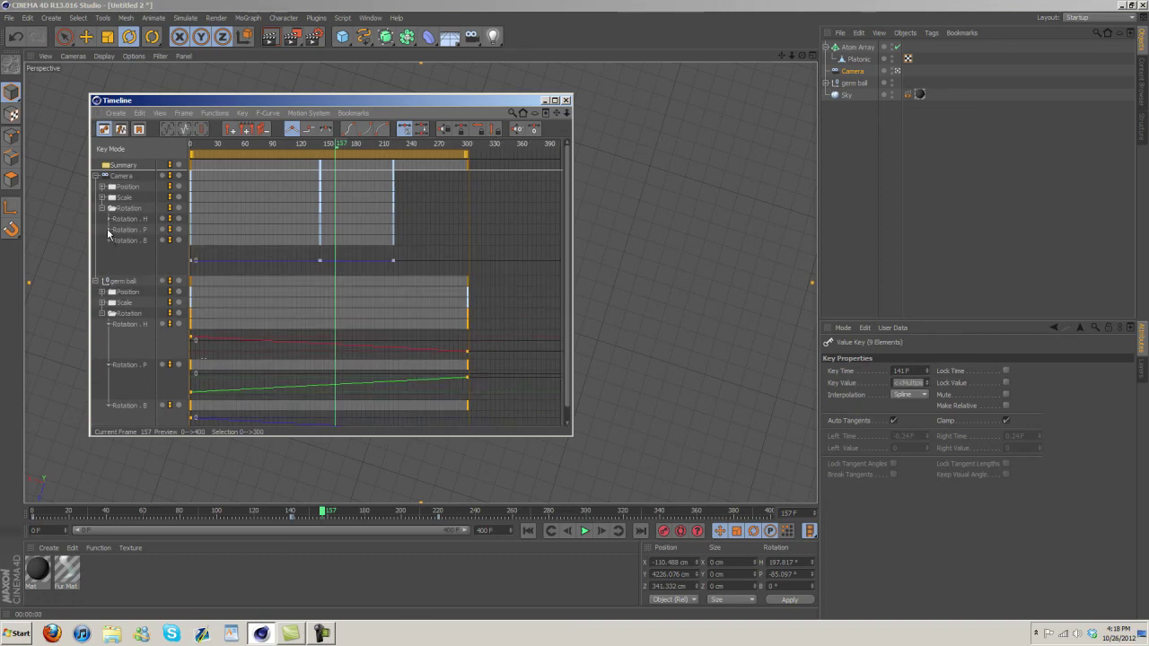
click(109, 219)
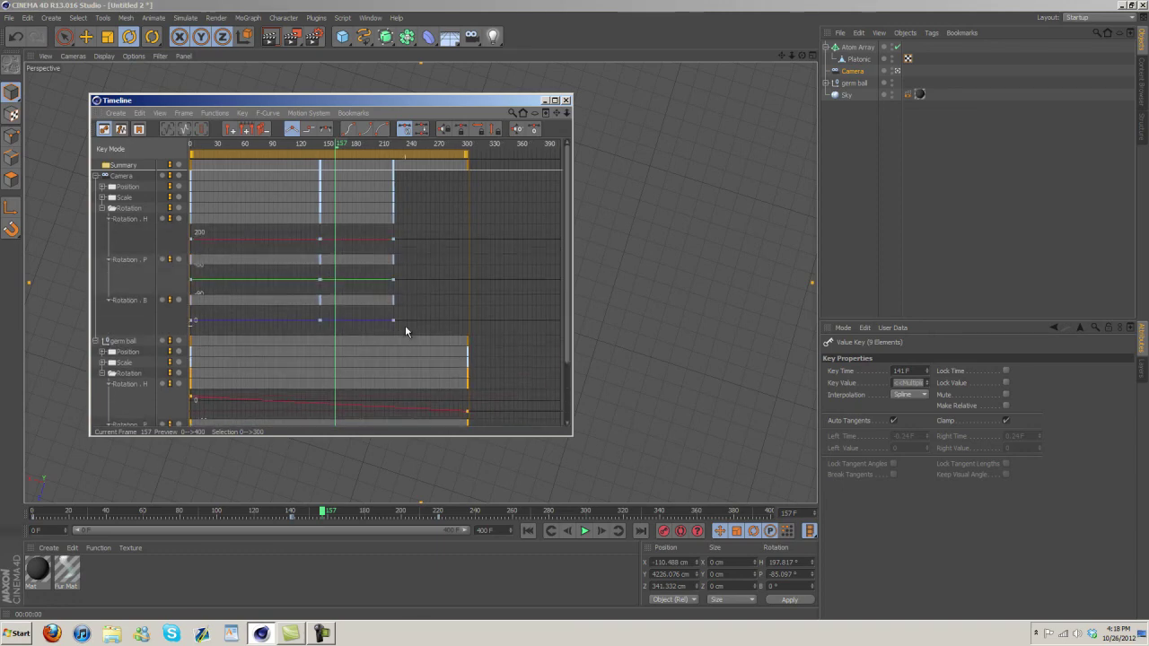
Box-select the Camera's rotation keys, make them Linear, and replay from frame 0.
drag(405, 330, 184, 236)
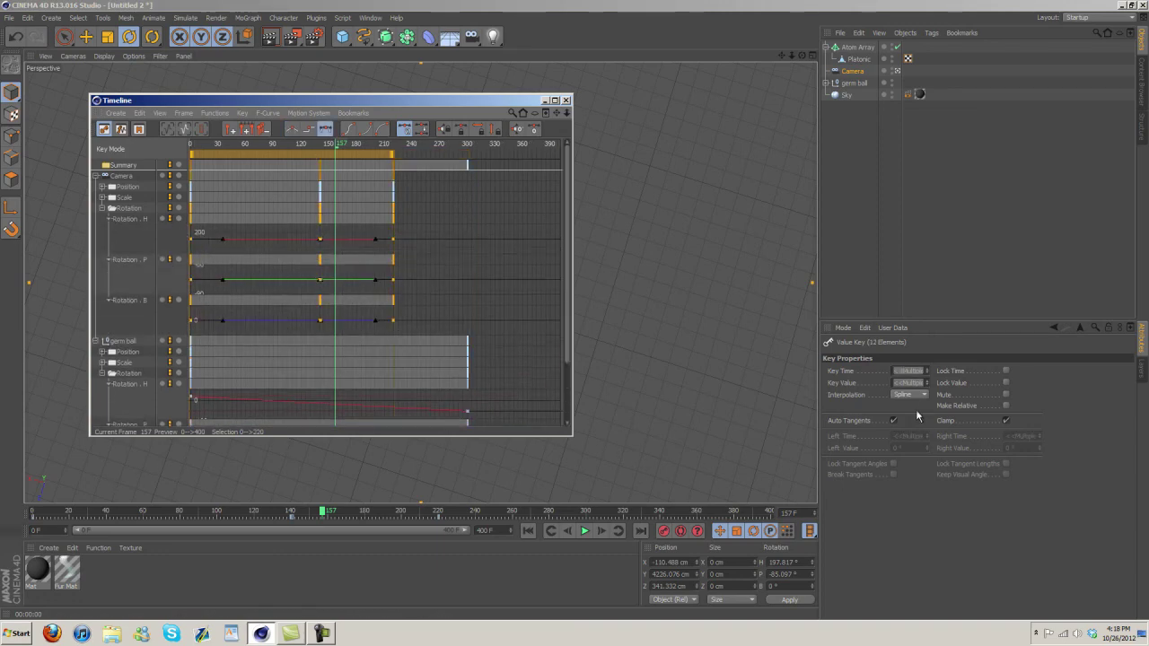
drag(360, 332, 166, 229)
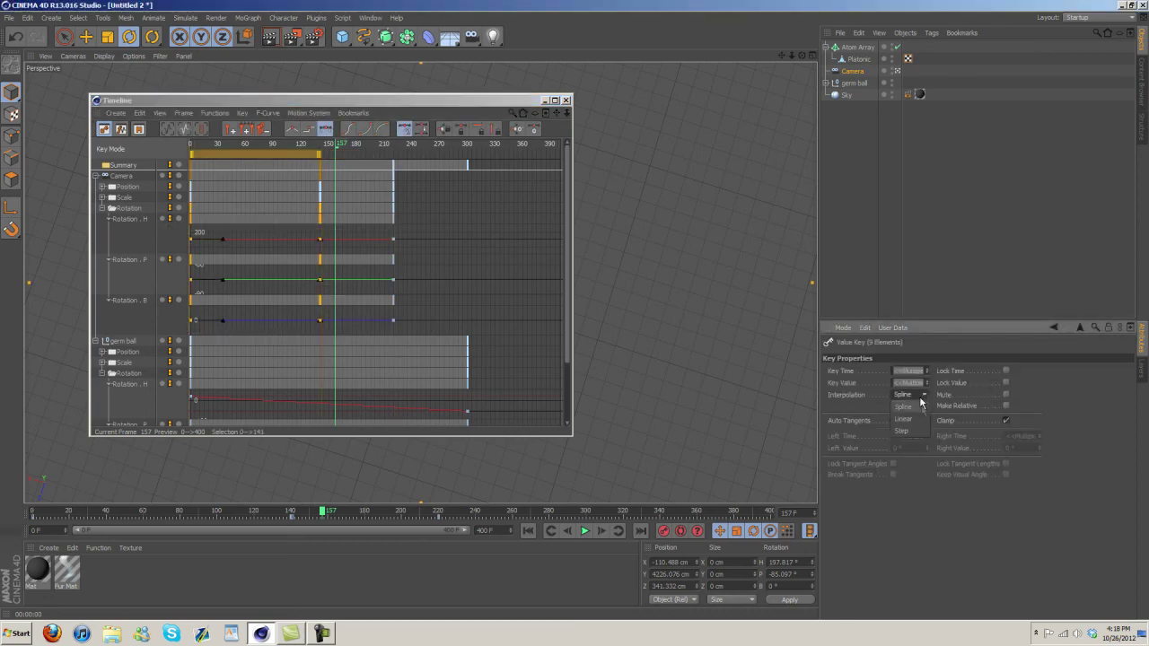
click(566, 100)
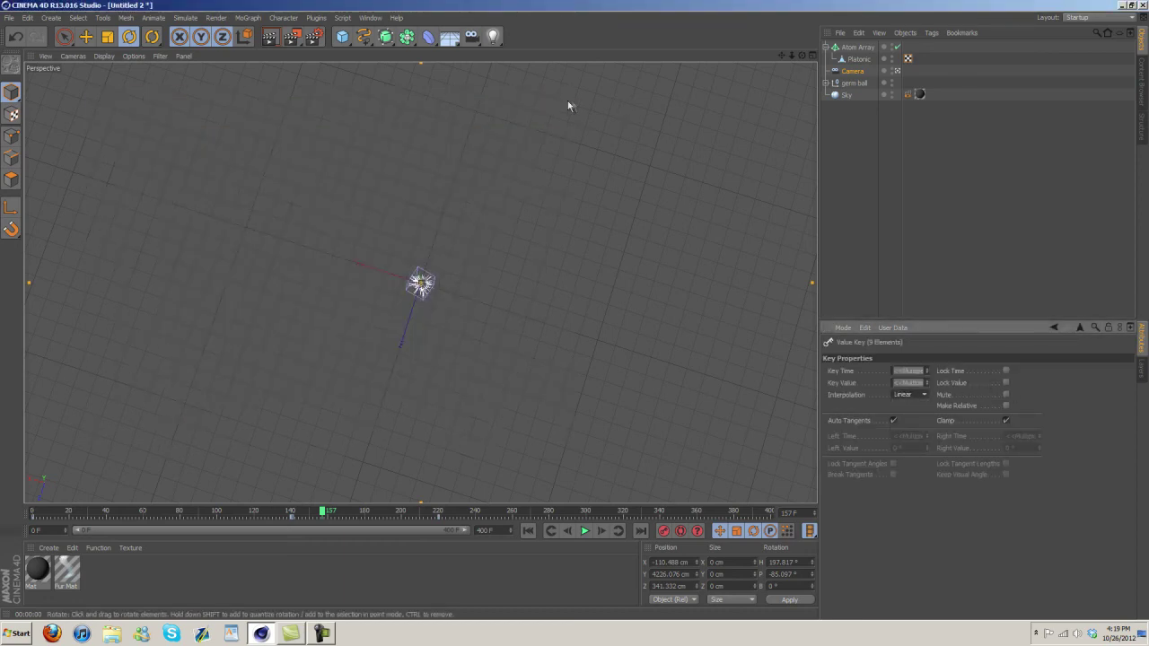
click(528, 530)
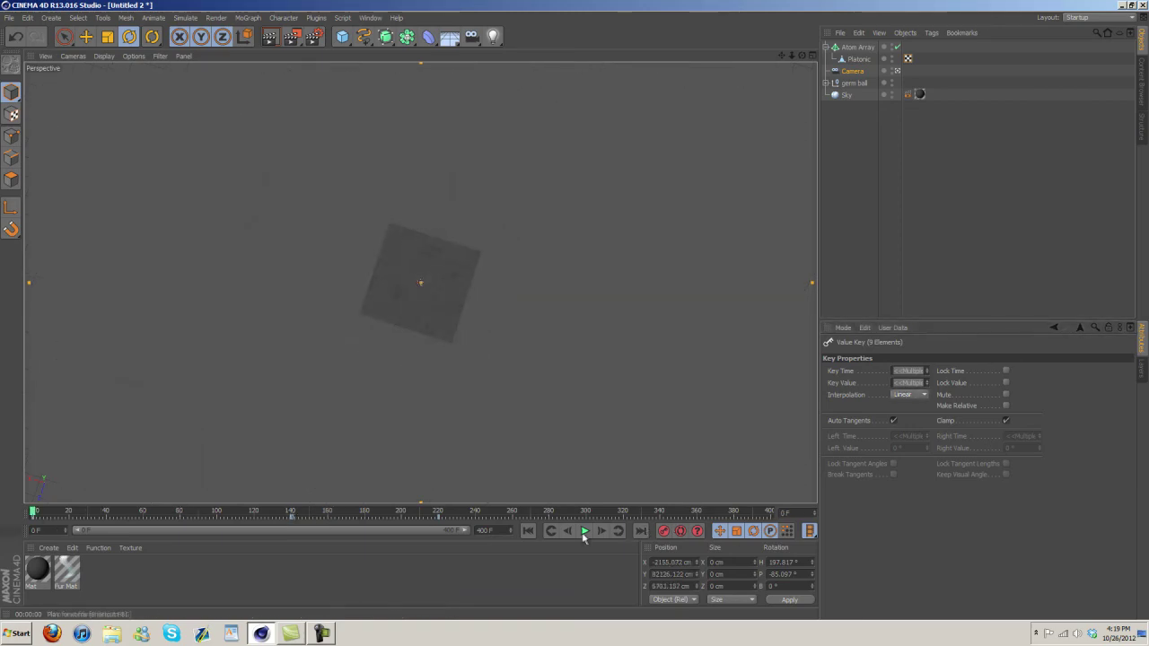
click(583, 530)
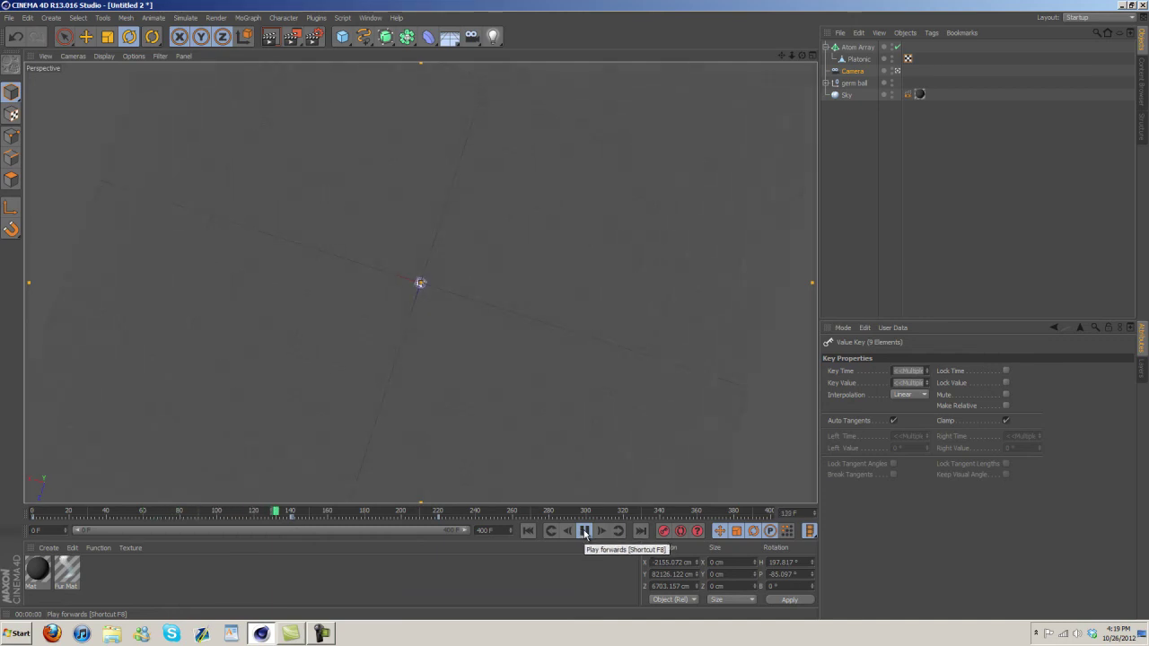
Replay the animation from frame 0 to review the now-linear camera zoom.
click(584, 531)
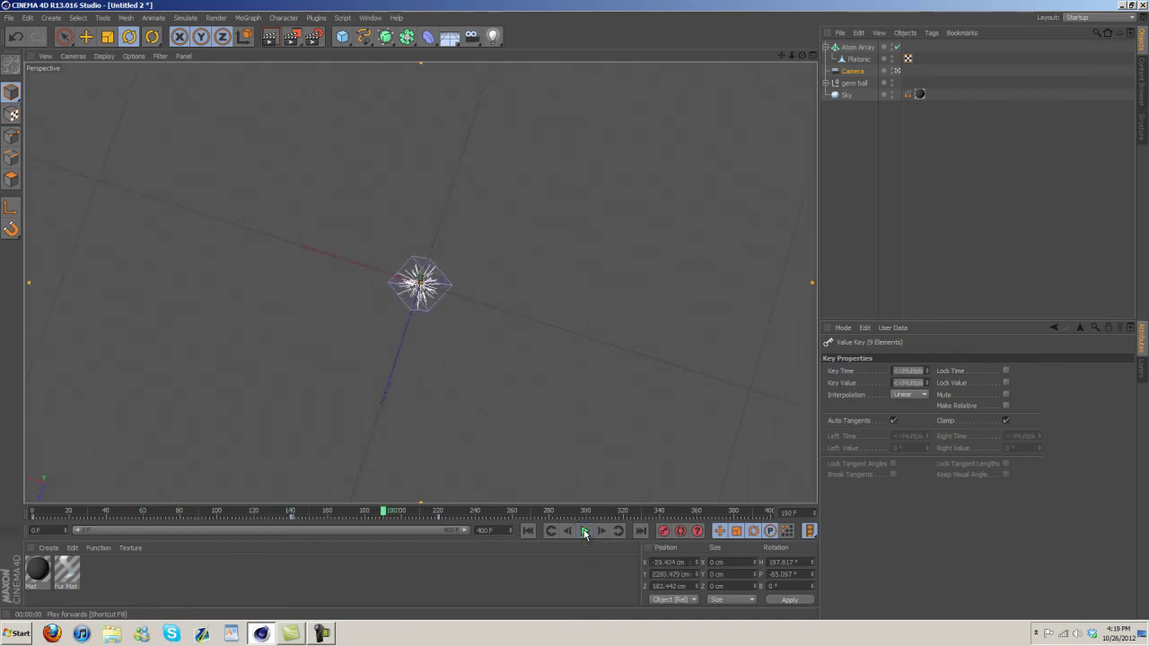
key(shift+f)
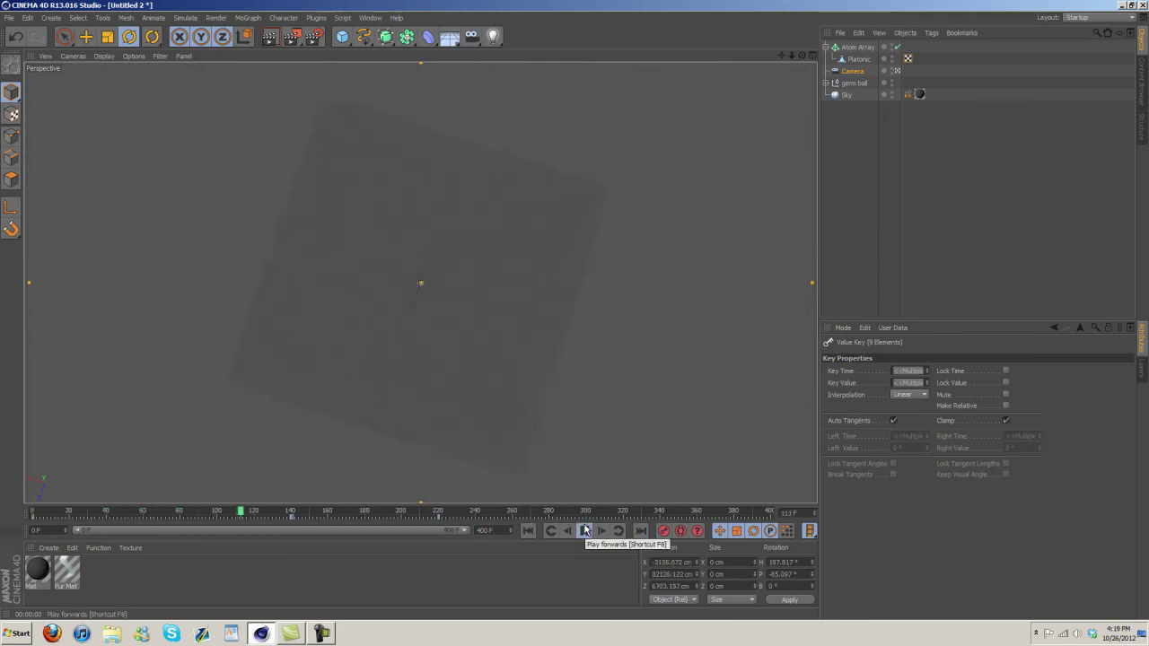
click(585, 530)
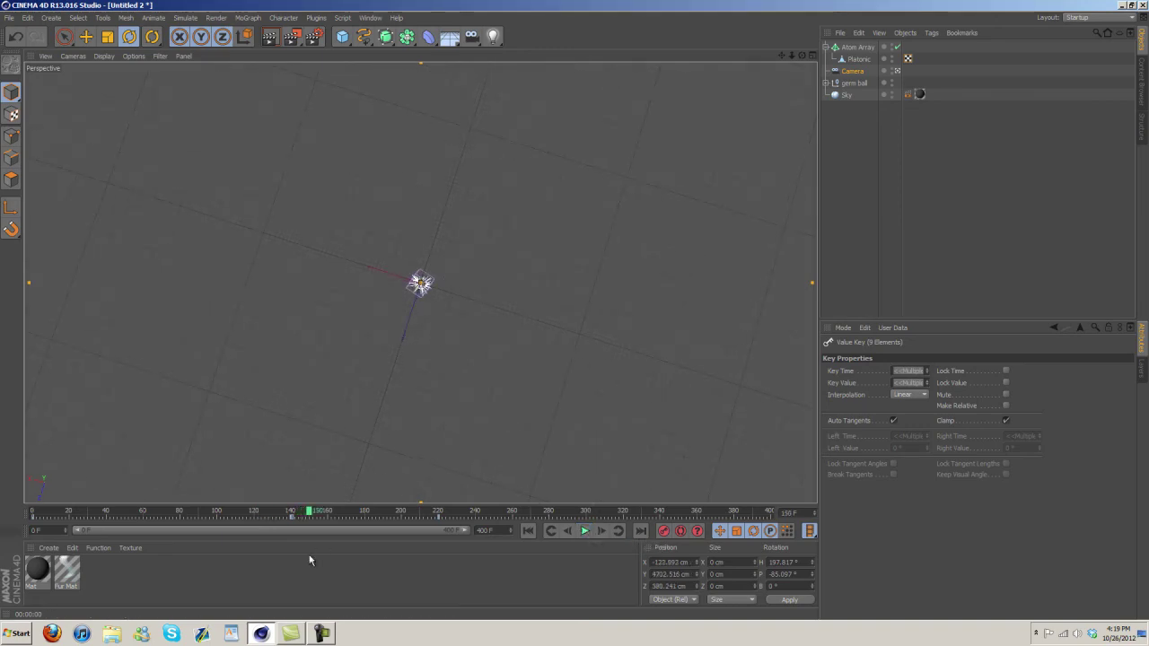
click(324, 634)
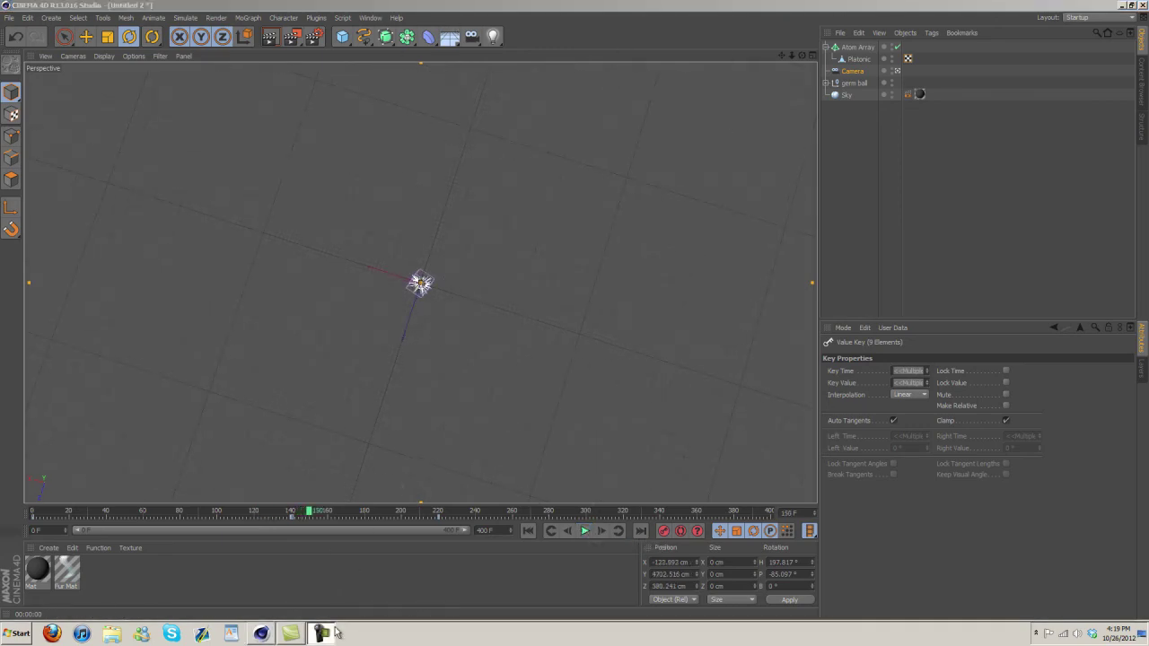
click(324, 634)
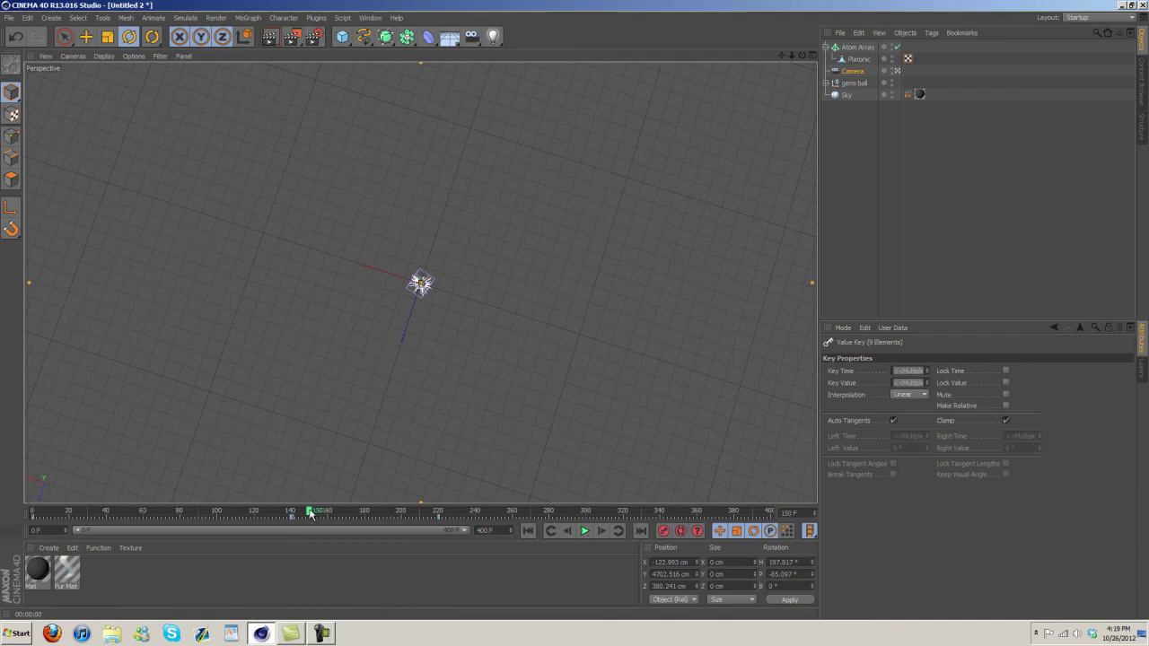
Move the playhead to frame 63 and select the germ ball object.
drag(310, 513, 149, 512)
click(837, 84)
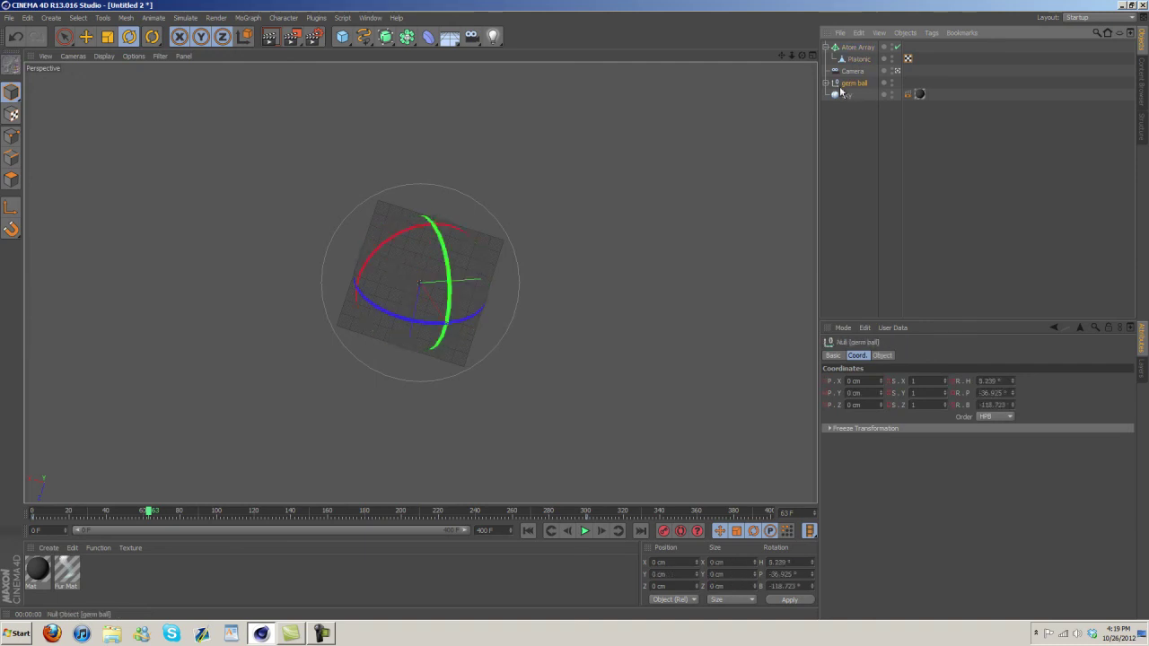
click(829, 86)
Select the Light under germ ball and set its glow Scale to 0% at frame 0.
click(853, 94)
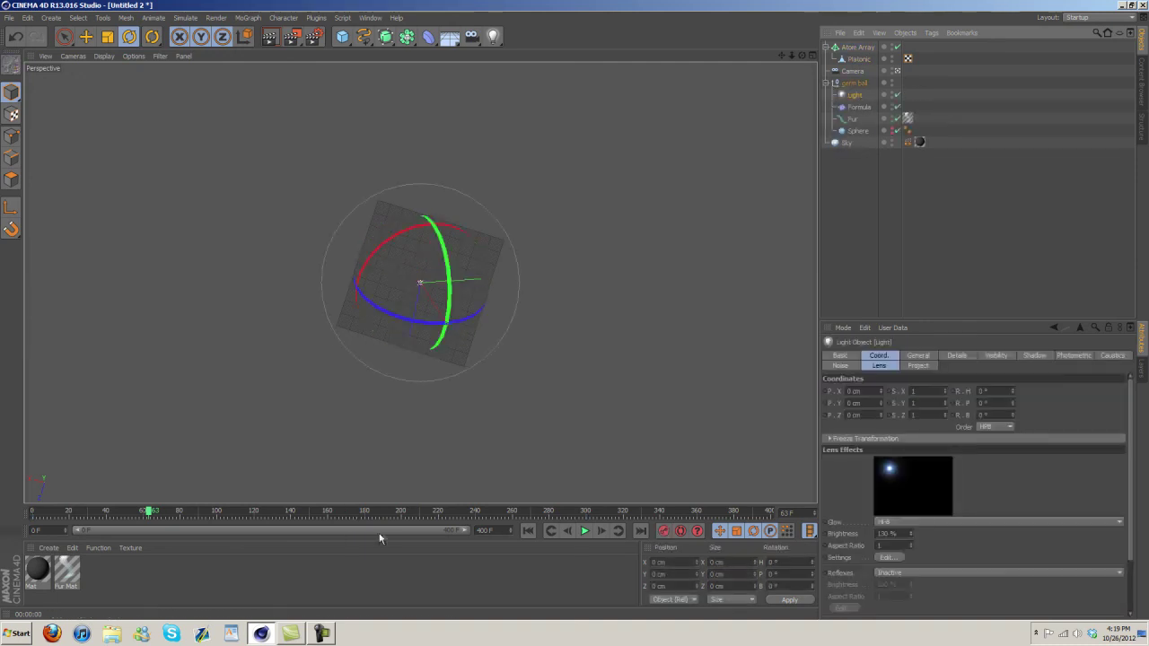
drag(149, 511, 32, 512)
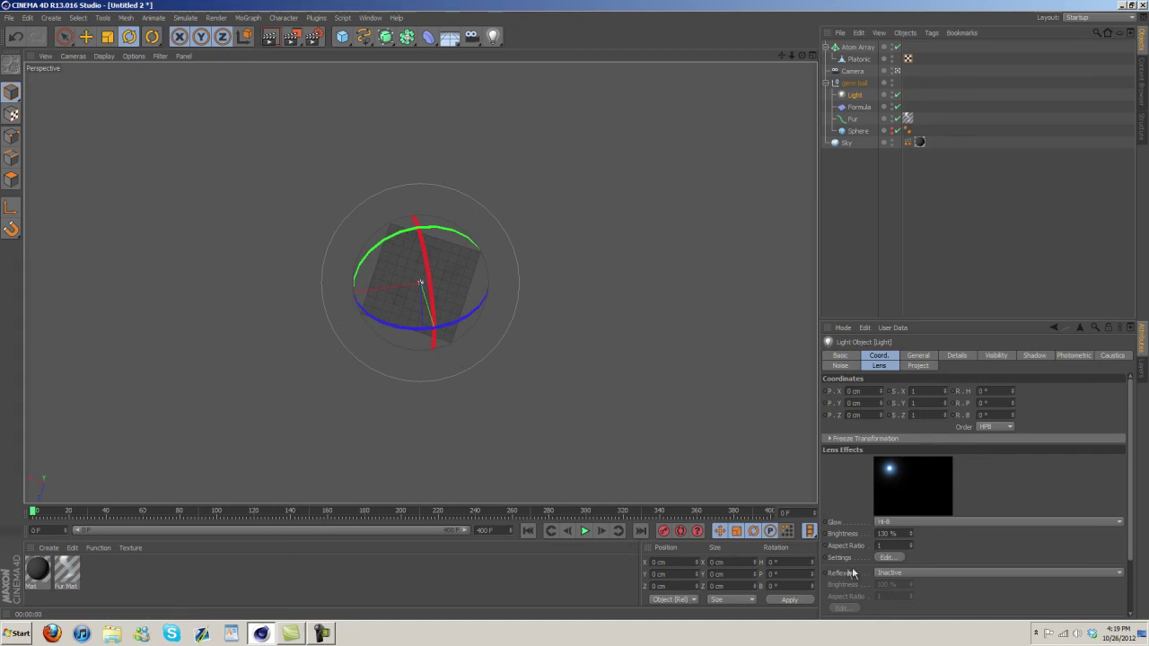
scroll(1059, 548, down, 3)
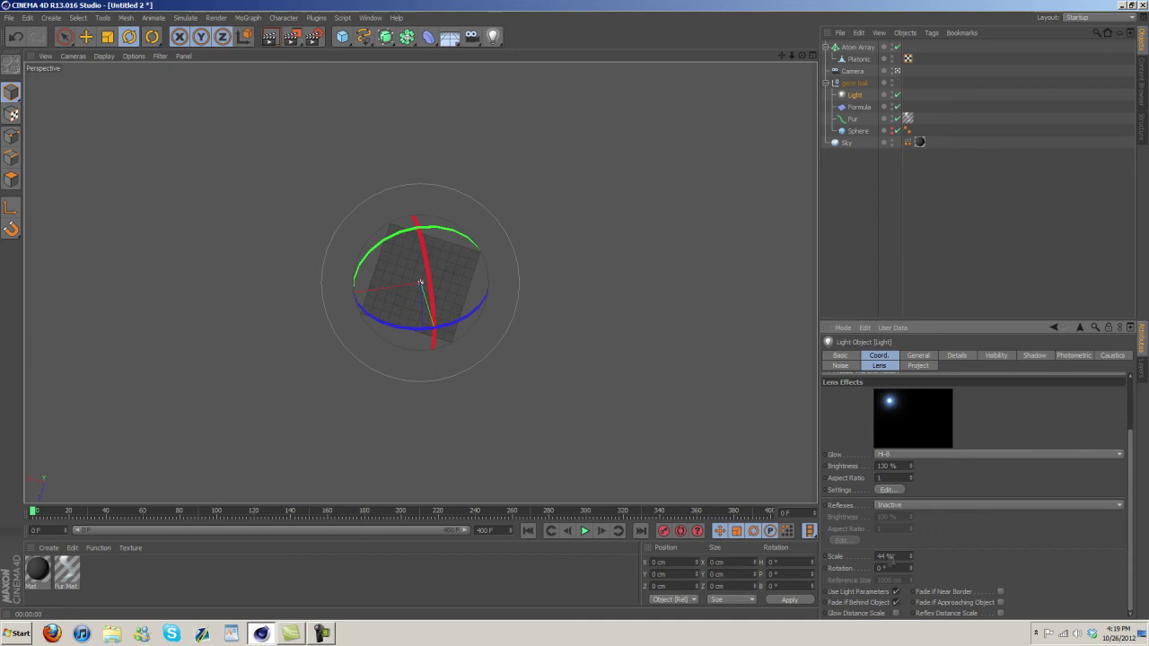
text(0)
key(Return)
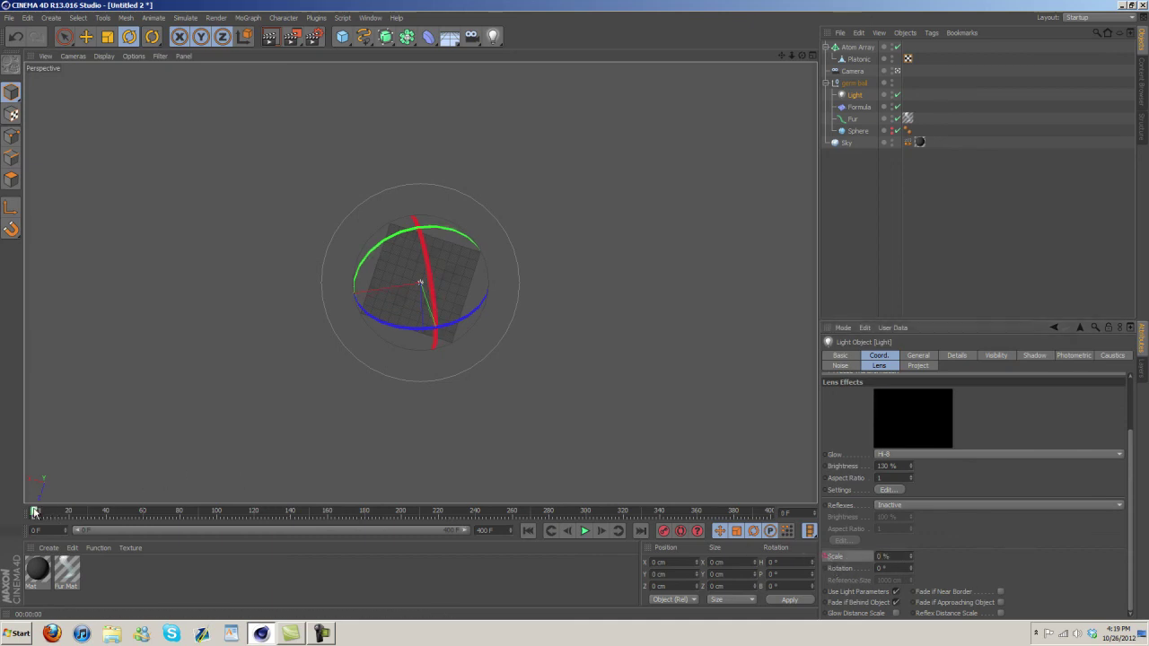
At frame 100, test-render glow scales of 3% then 2%, and keyframe the 2% glow.
drag(36, 512, 216, 523)
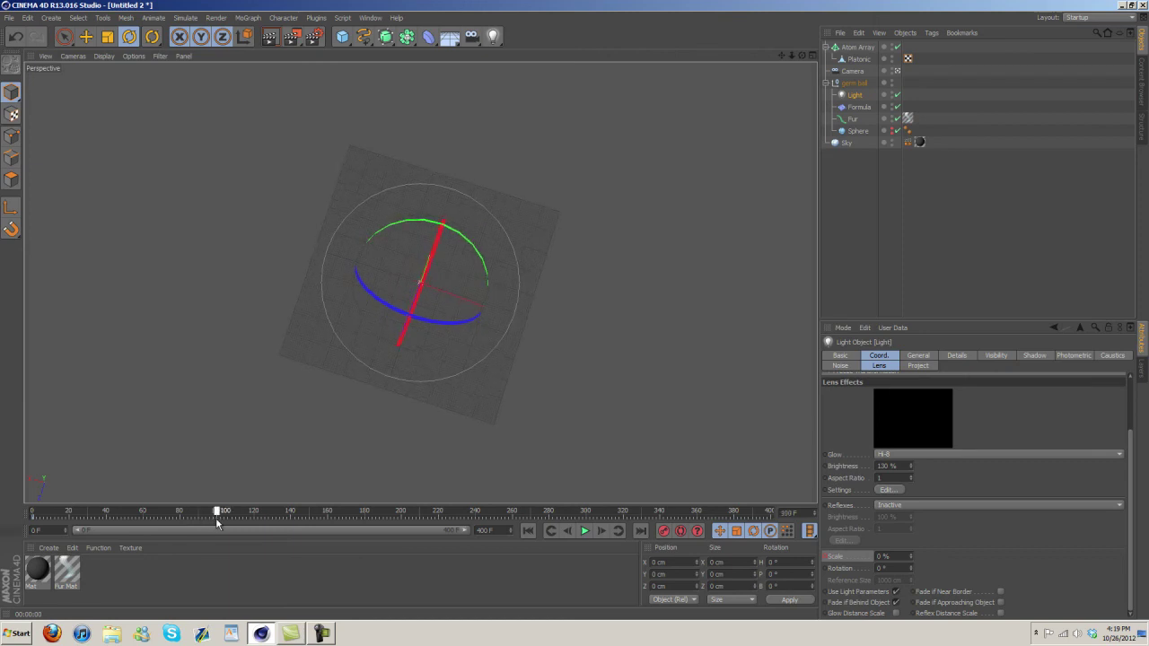
click(905, 557)
text(10)
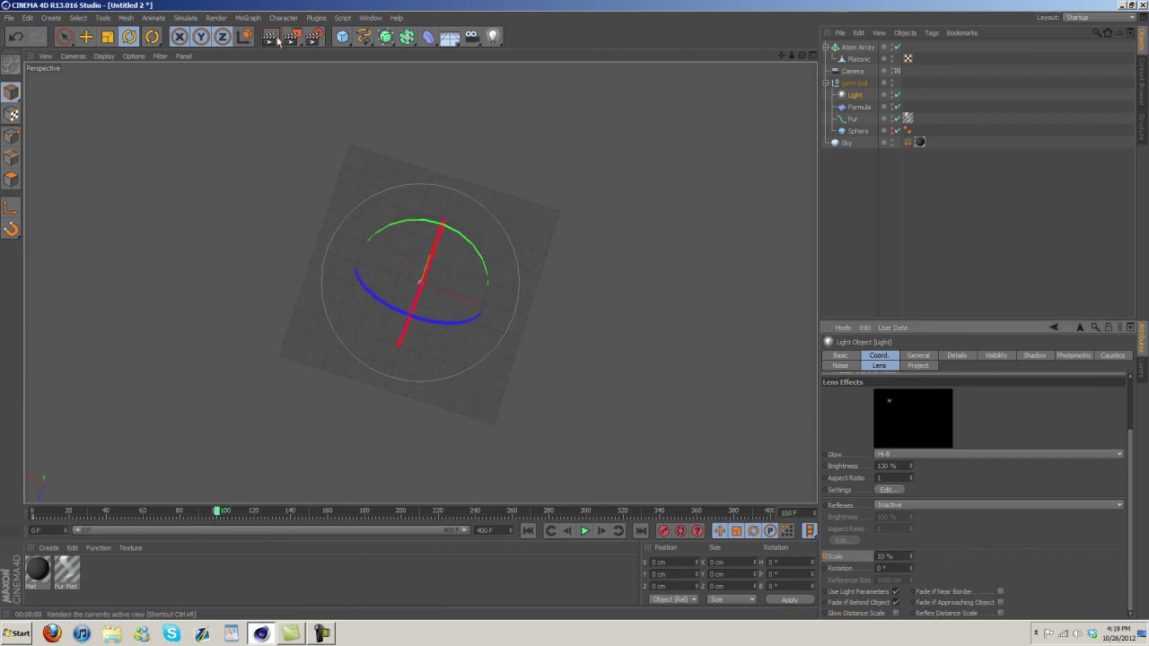
click(270, 35)
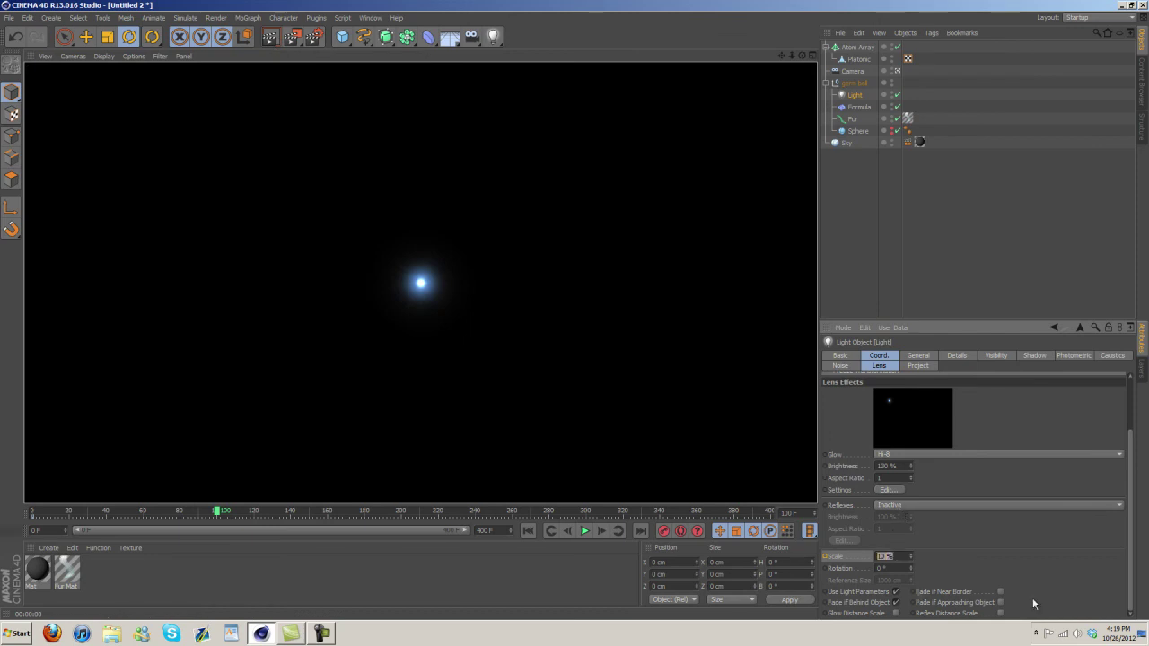
text(3)
key(Return)
click(269, 36)
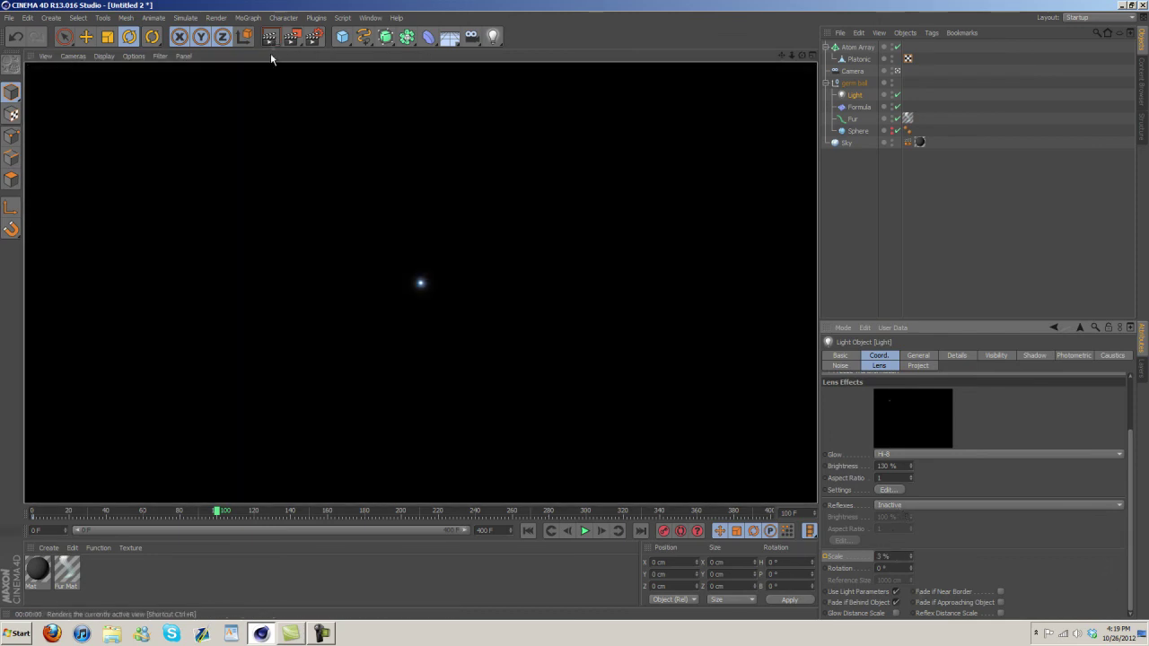
text(2)
key(Return)
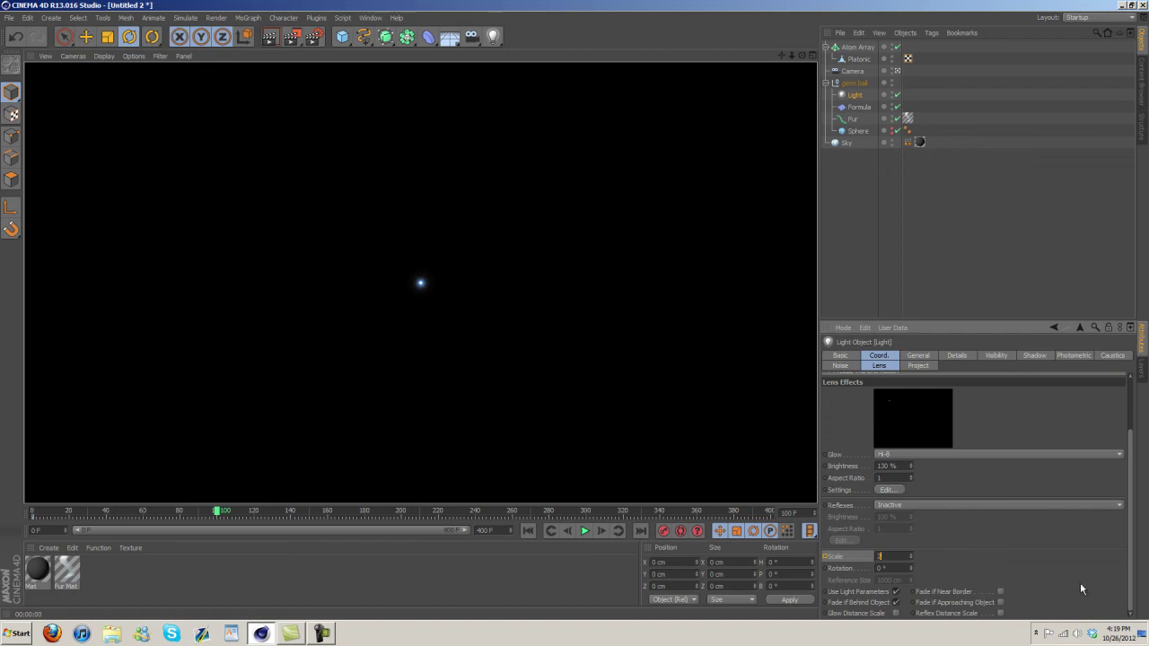
click(269, 36)
ctrl+click(825, 556)
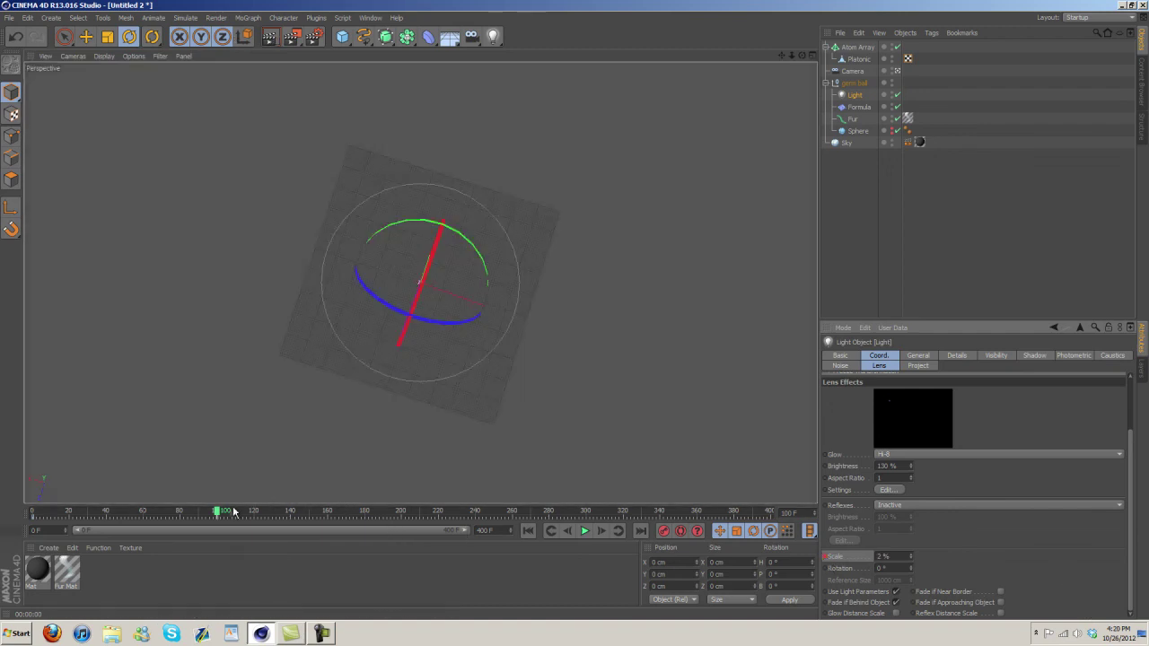
Step from frame 180 to 229, nudging the glow scale up between test renders.
drag(216, 514, 366, 521)
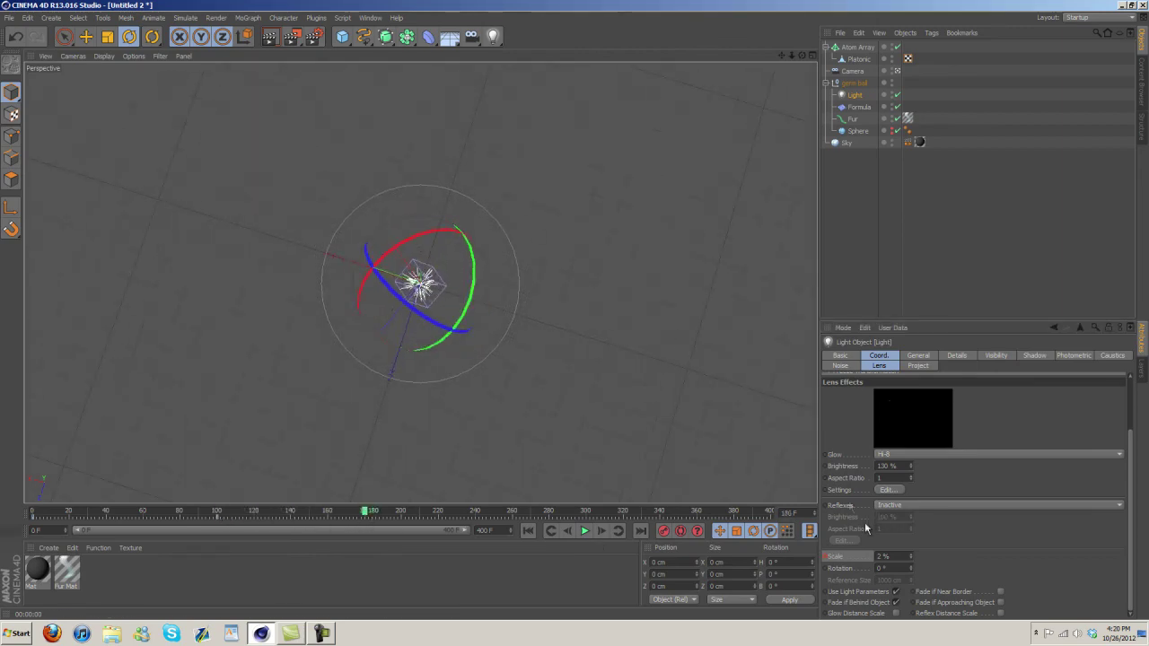
click(271, 37)
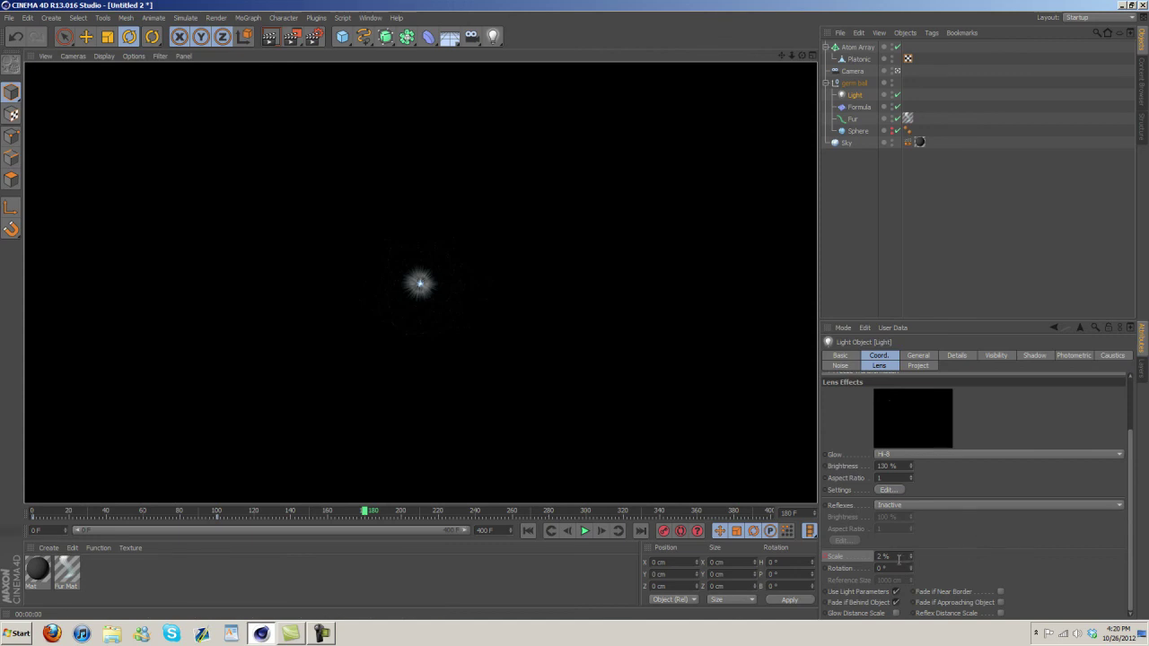
drag(911, 558, 911, 554)
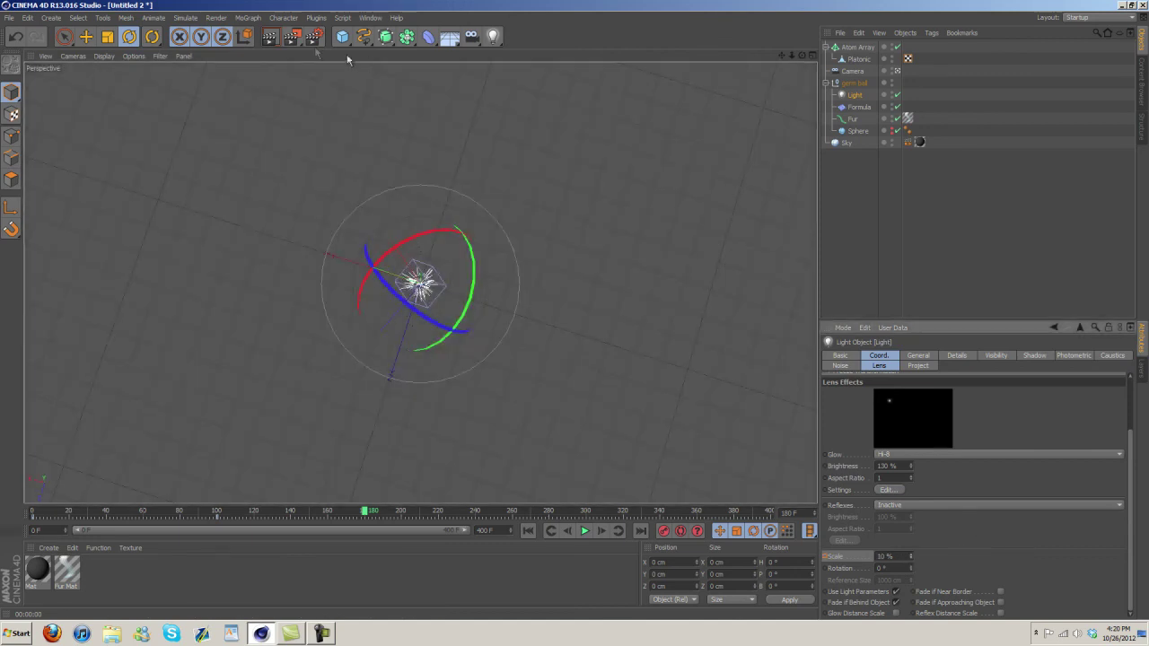
click(269, 38)
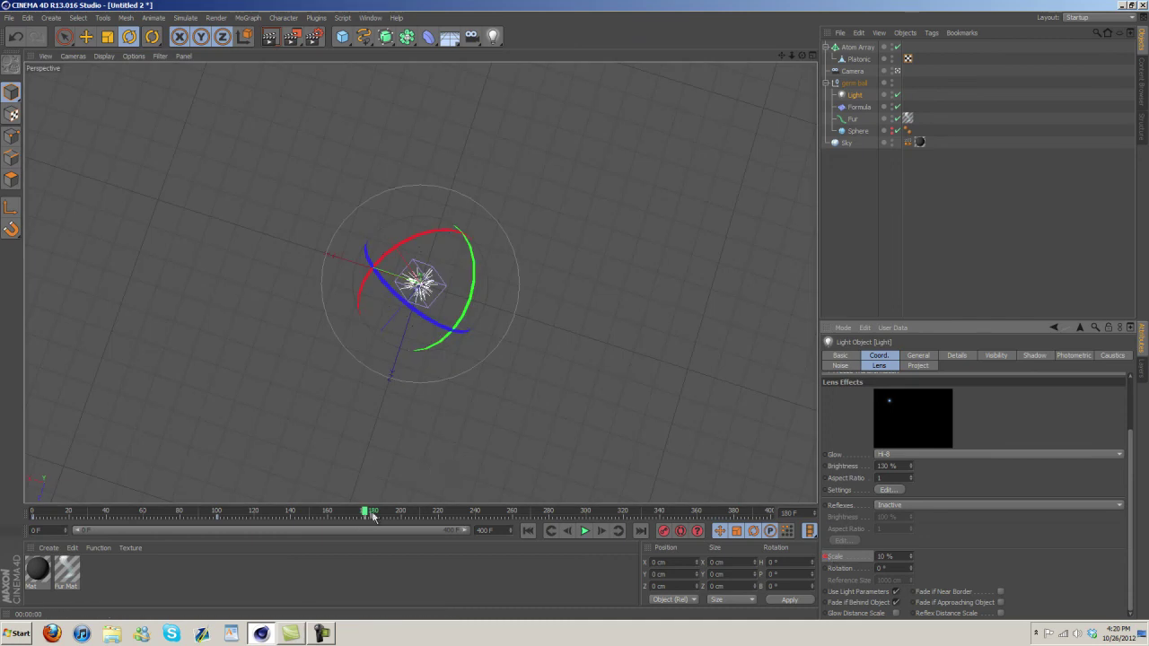
drag(373, 519, 456, 518)
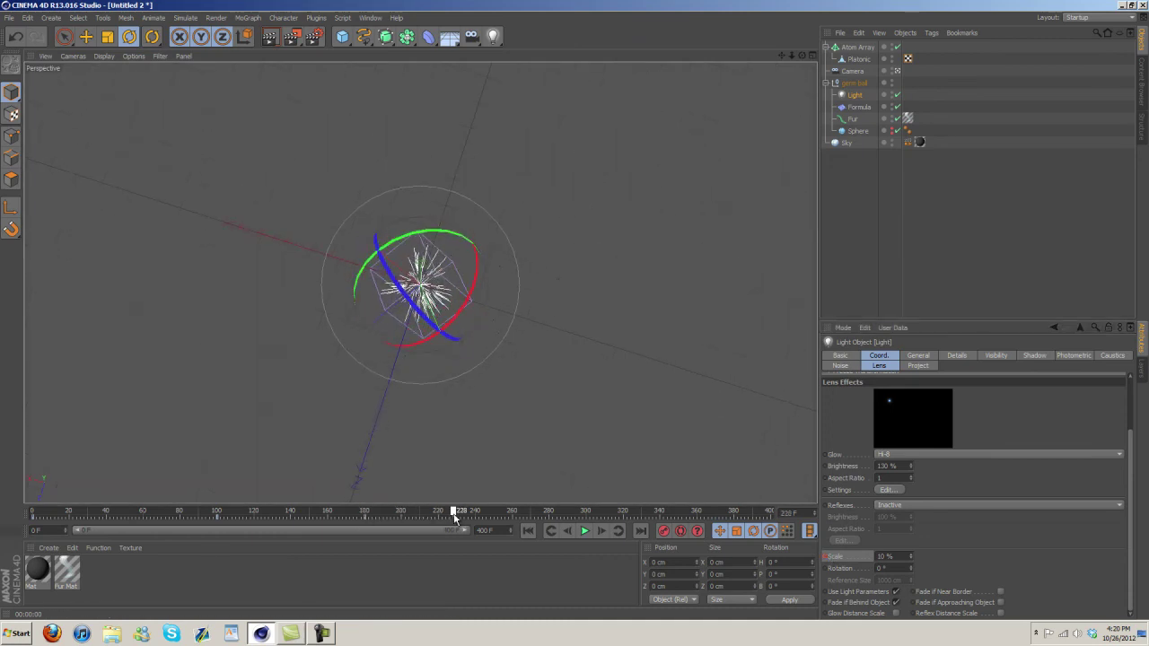
click(270, 38)
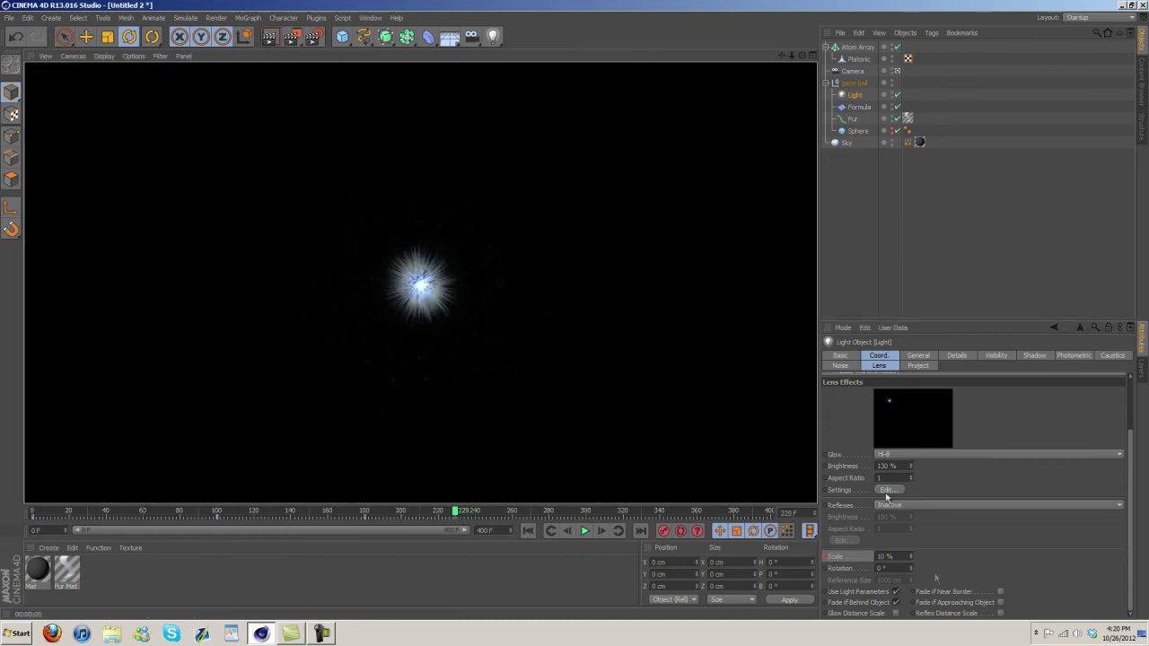
click(911, 553)
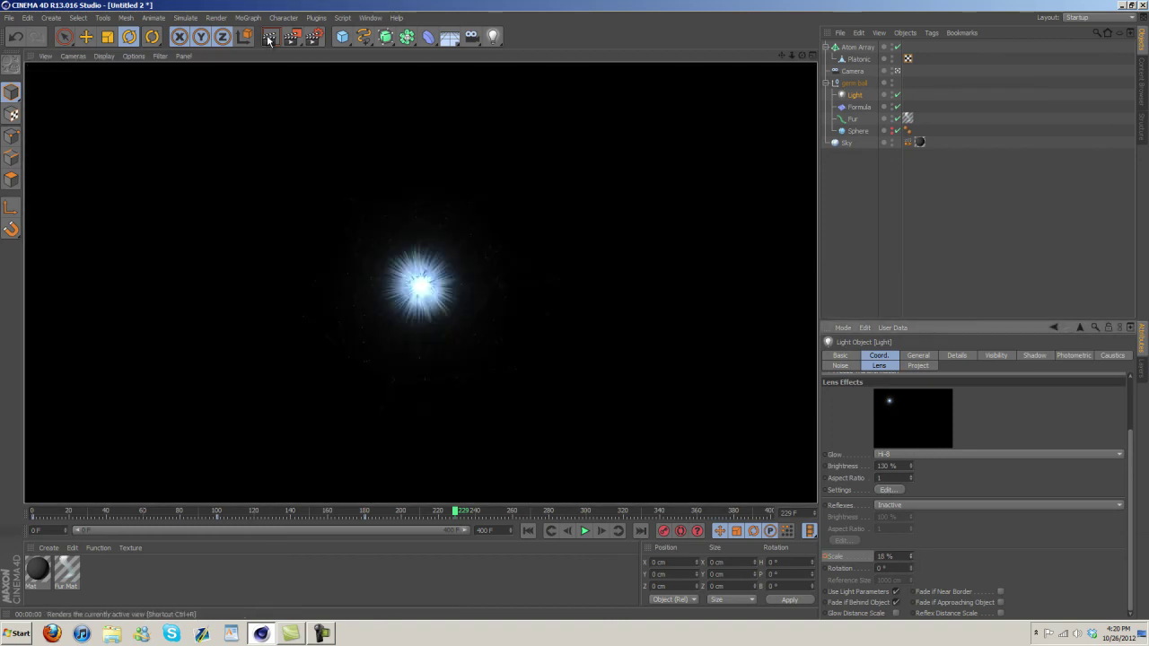
click(269, 37)
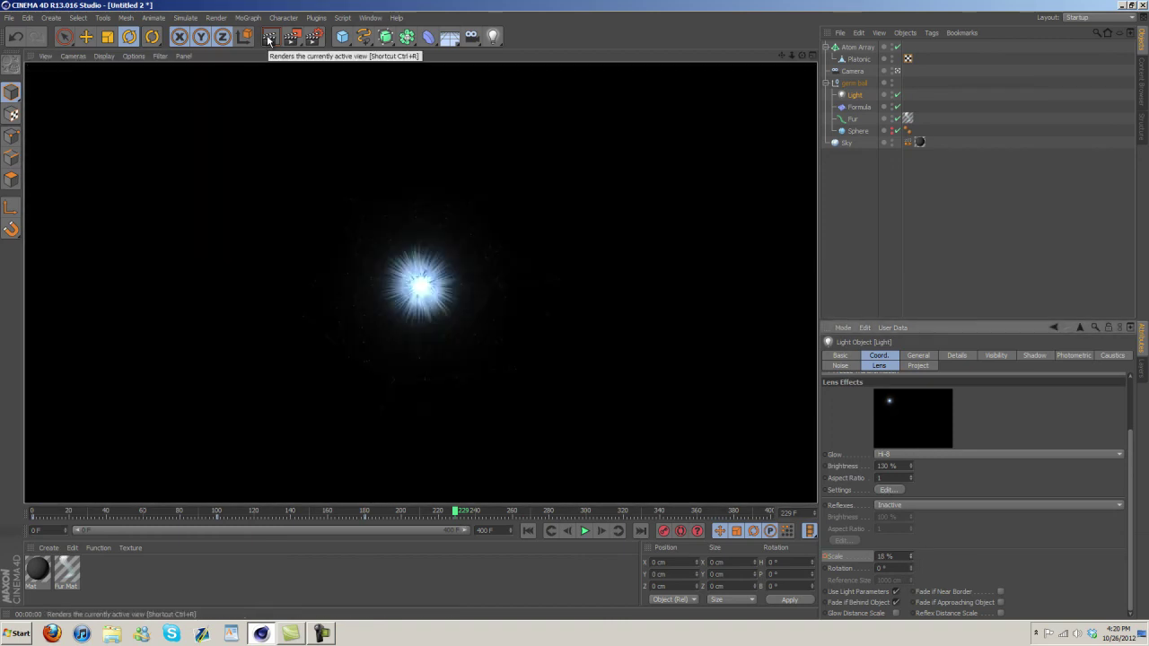
click(912, 554)
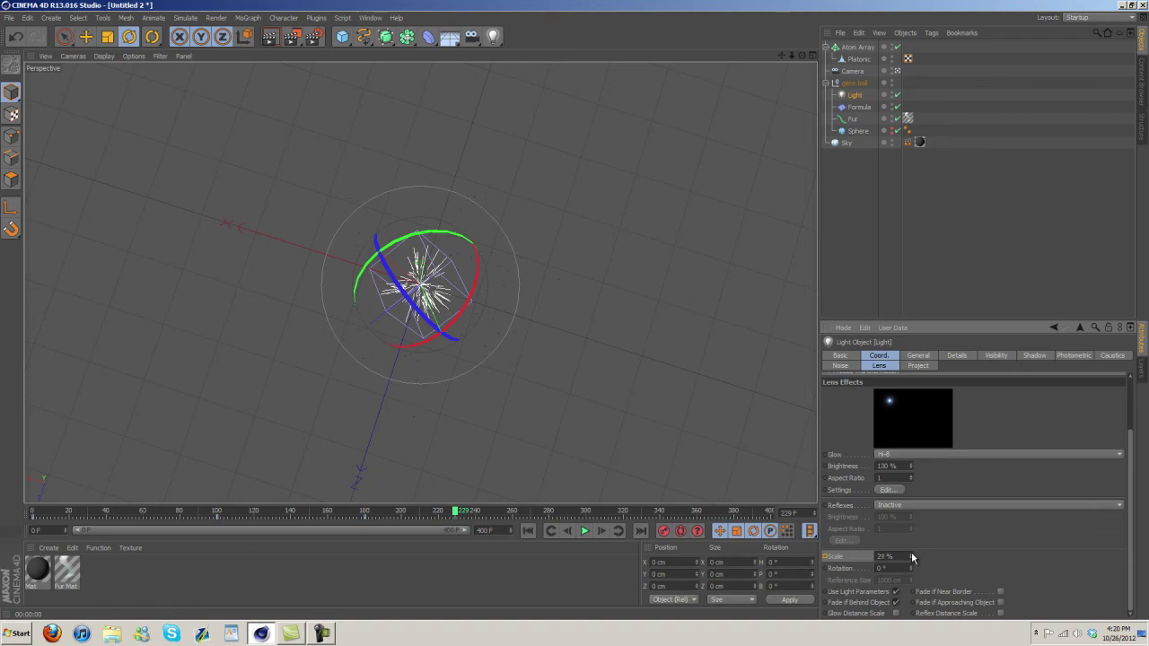
click(911, 557)
click(269, 38)
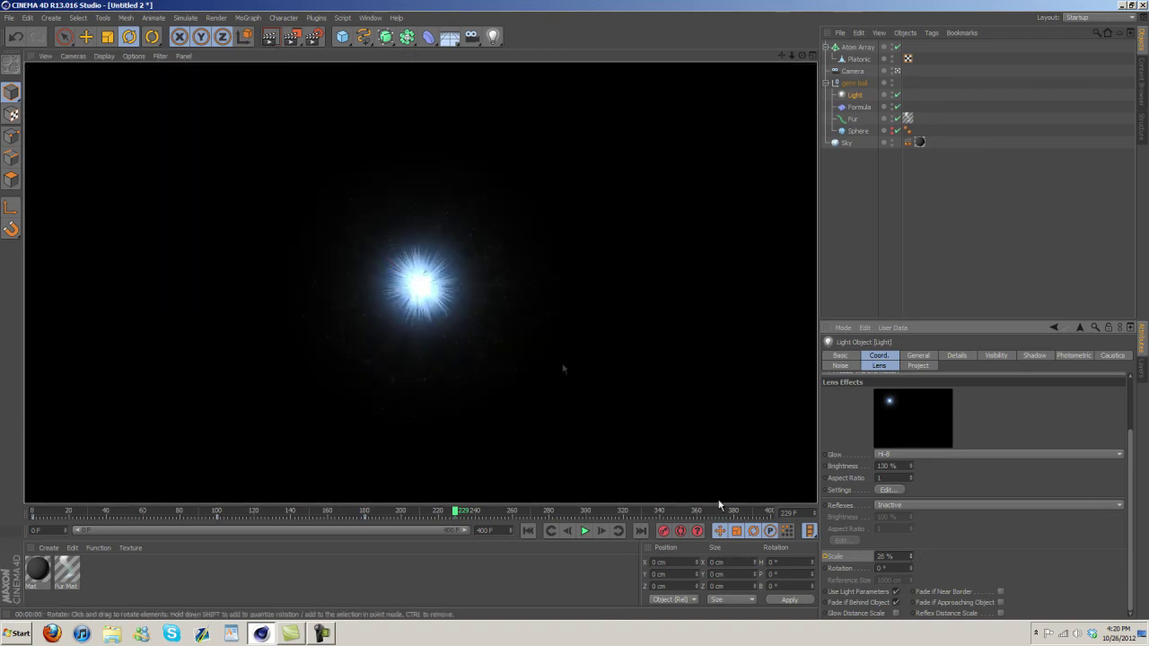
Set the glow scale to 30% at frame 229, keyframe it, and return to frame 0.
drag(911, 557, 911, 538)
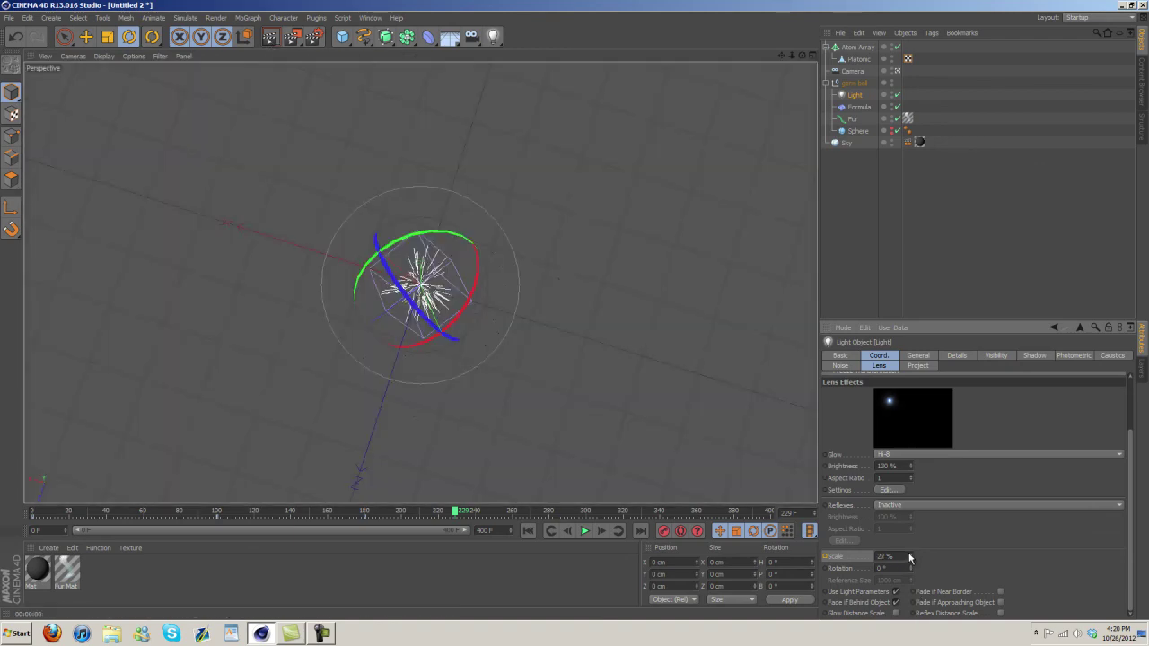
click(276, 37)
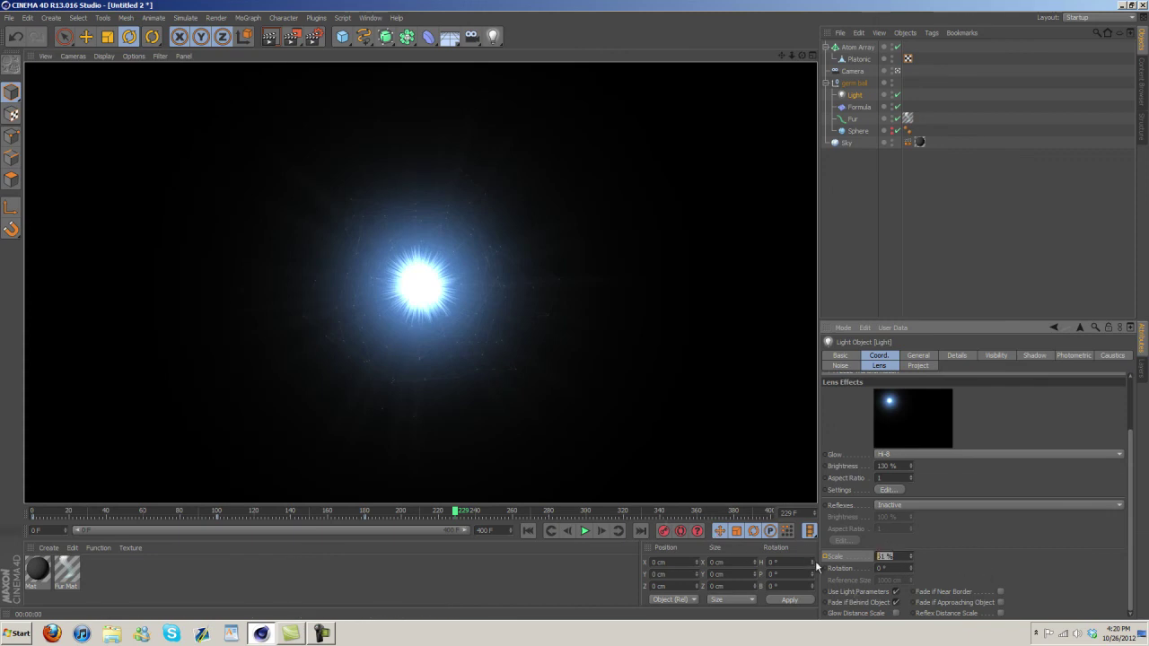
text(30)
key(Return)
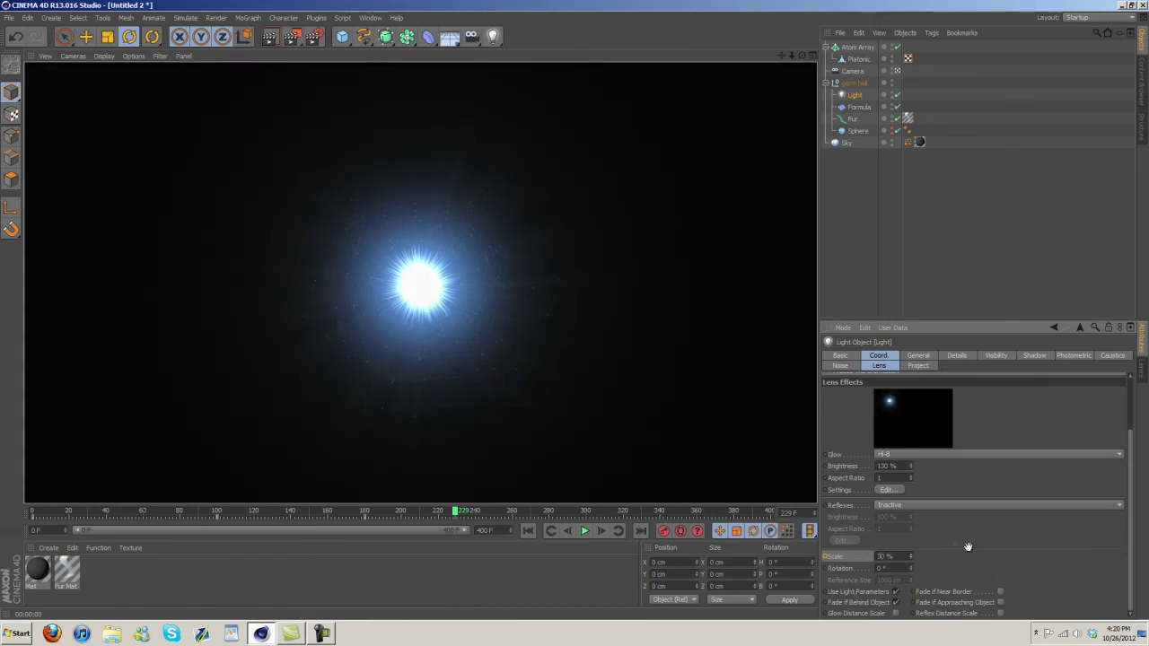
click(269, 38)
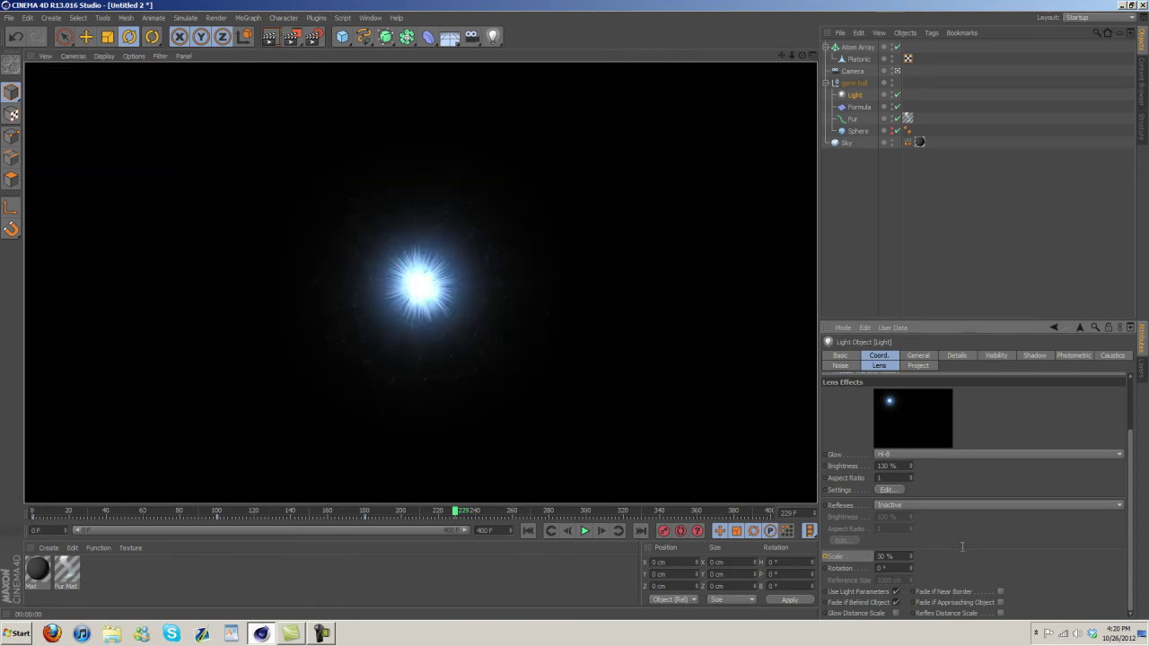
ctrl+click(825, 557)
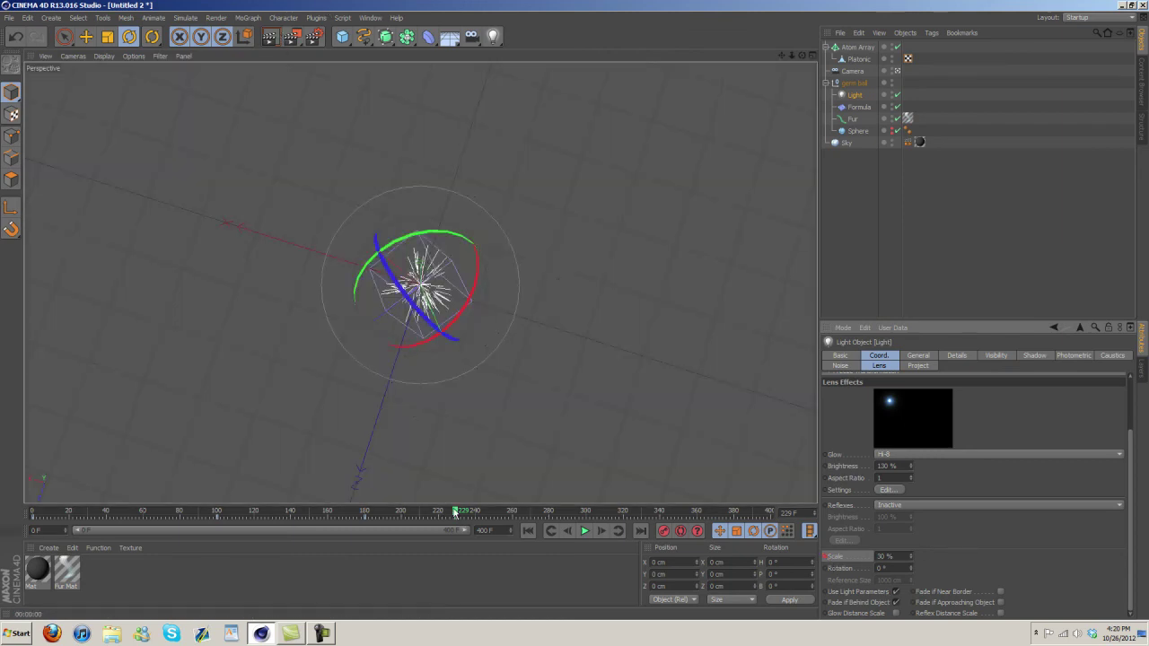
click(528, 530)
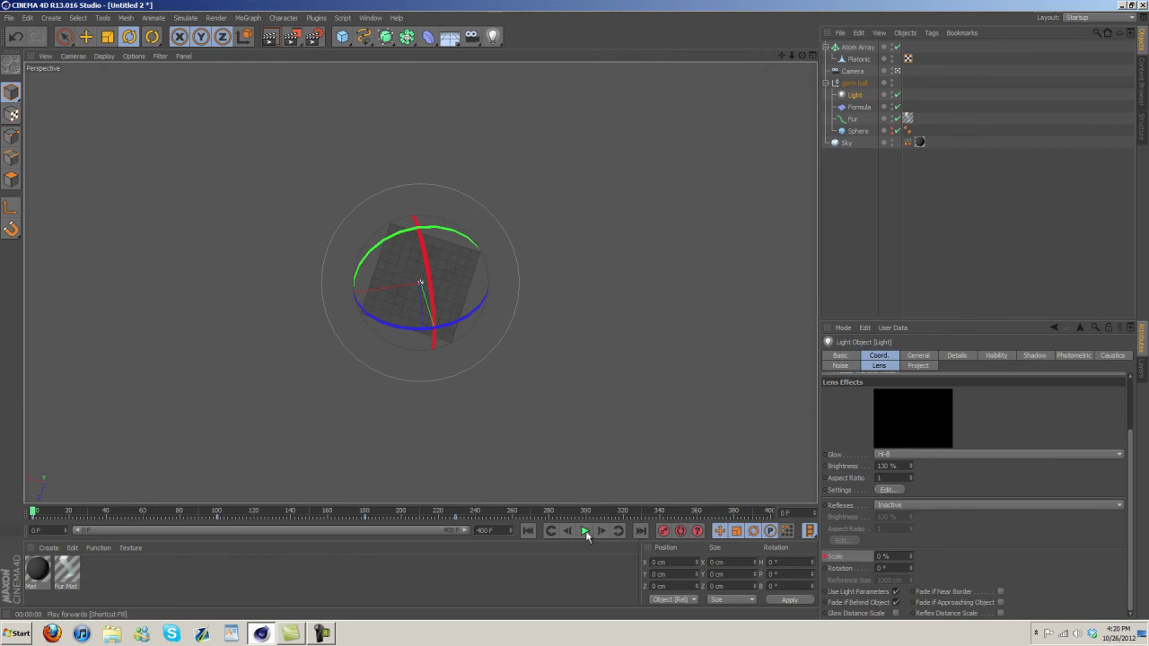
Play the animation, pausing for glow preview renders early on, around frame 119 and around 144.
click(584, 531)
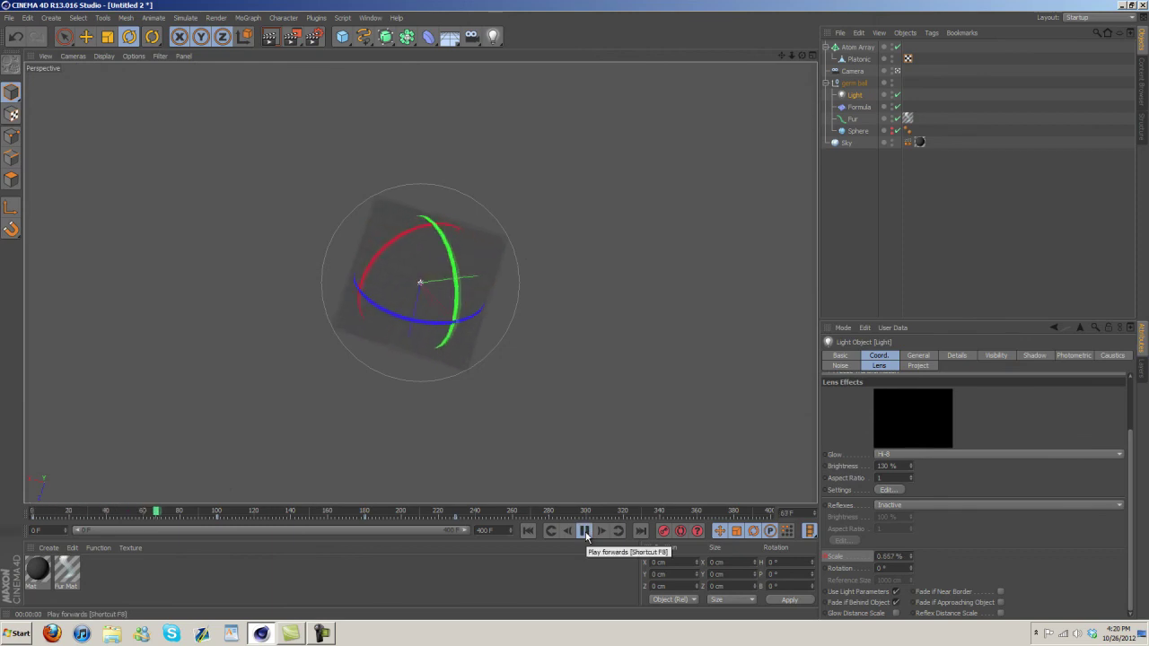
click(585, 530)
key(ctrl+r)
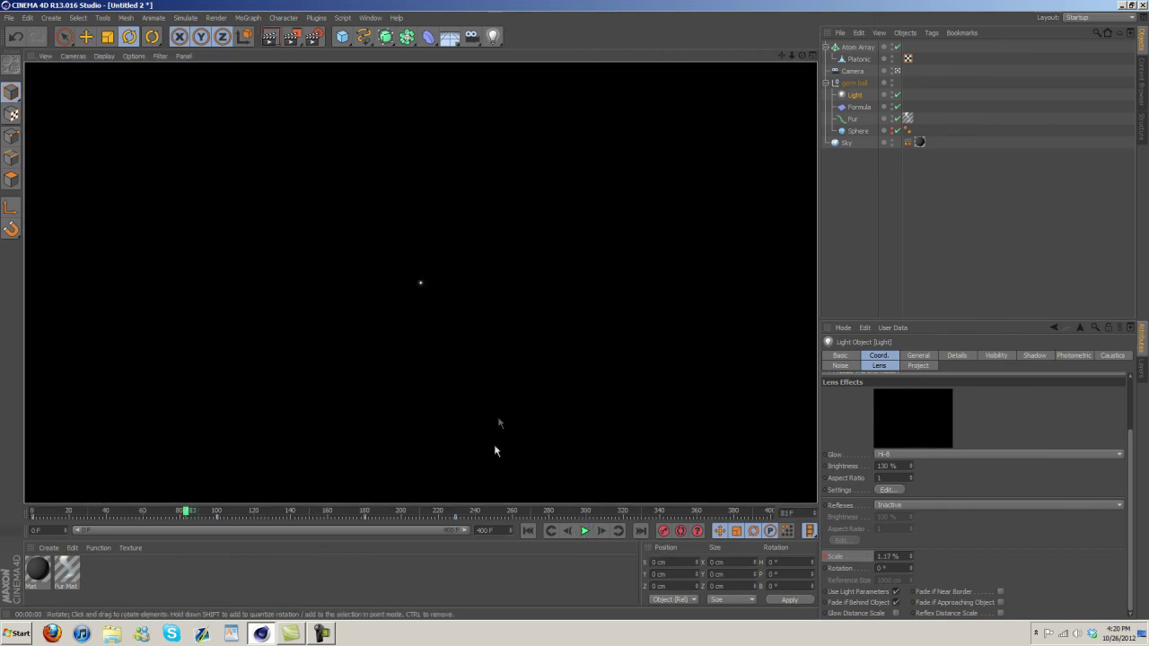
click(584, 530)
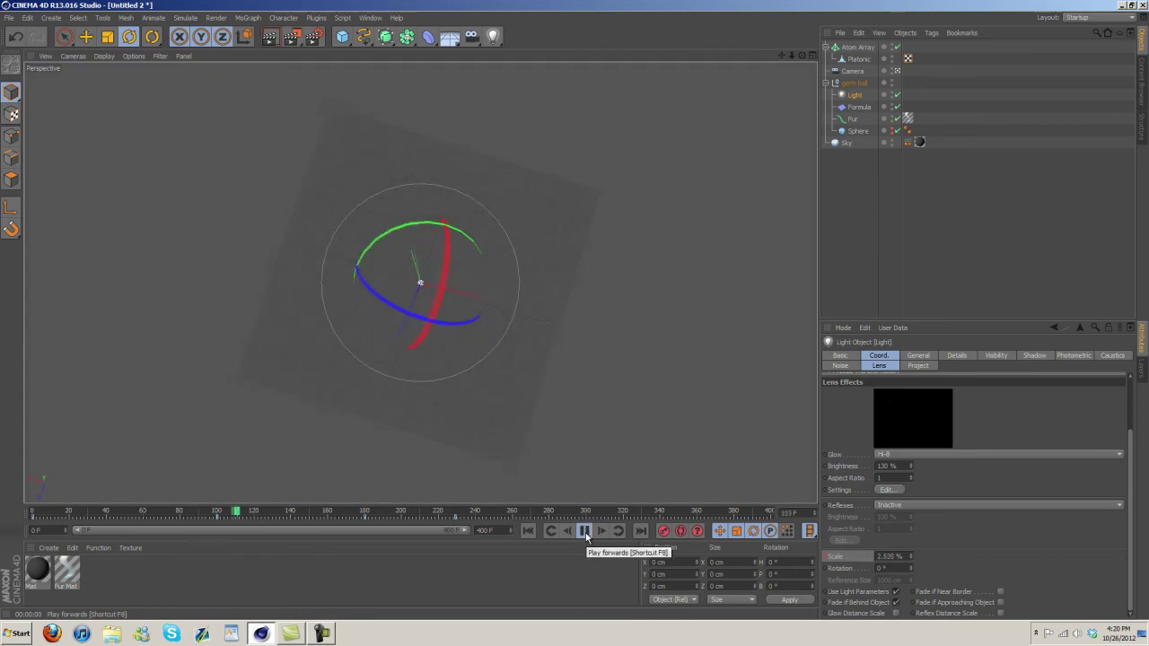
click(585, 530)
click(270, 38)
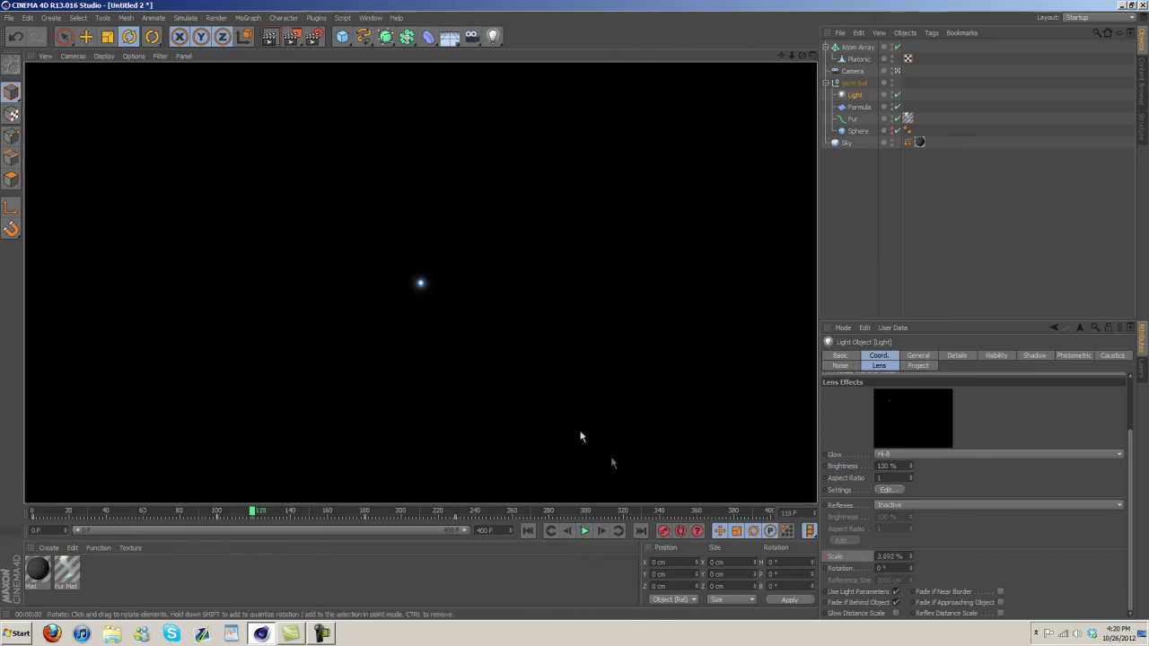
click(584, 531)
click(584, 531)
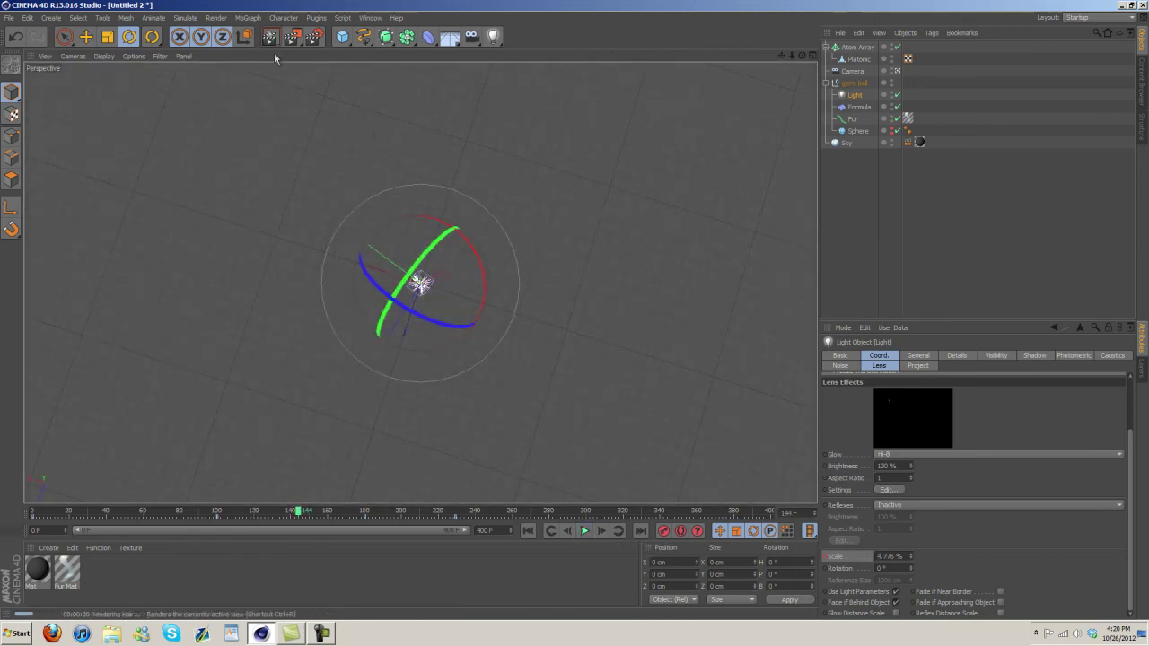
click(271, 38)
Continue playback with glow preview renders at frames 180, 214 and 231.
click(584, 530)
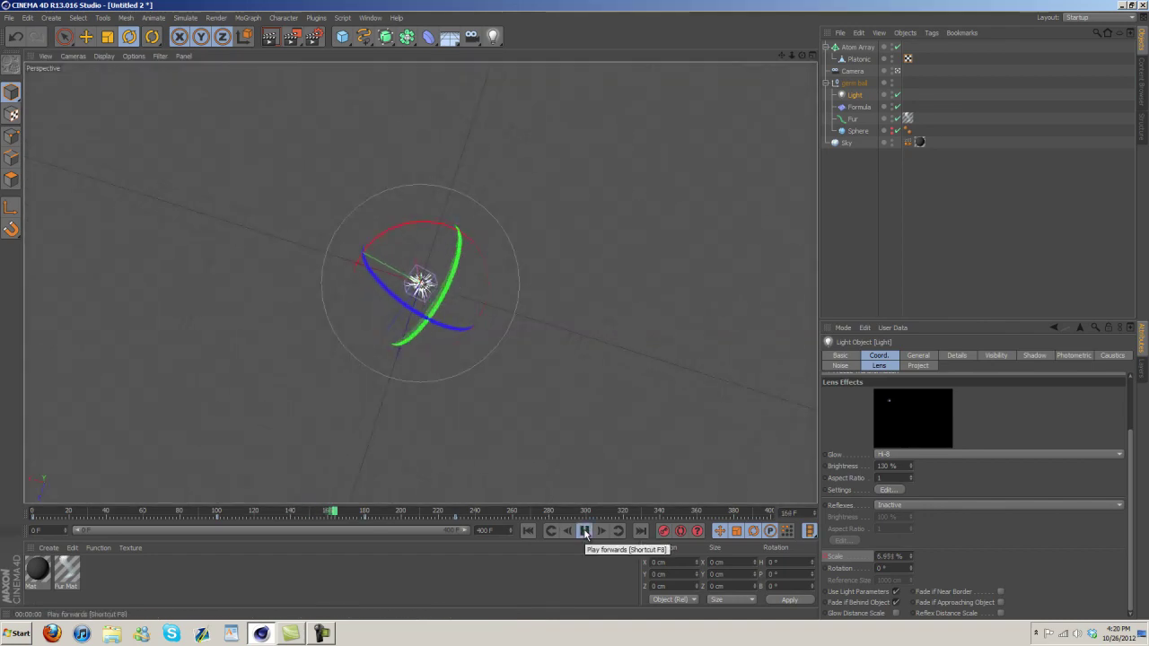
click(584, 531)
click(270, 38)
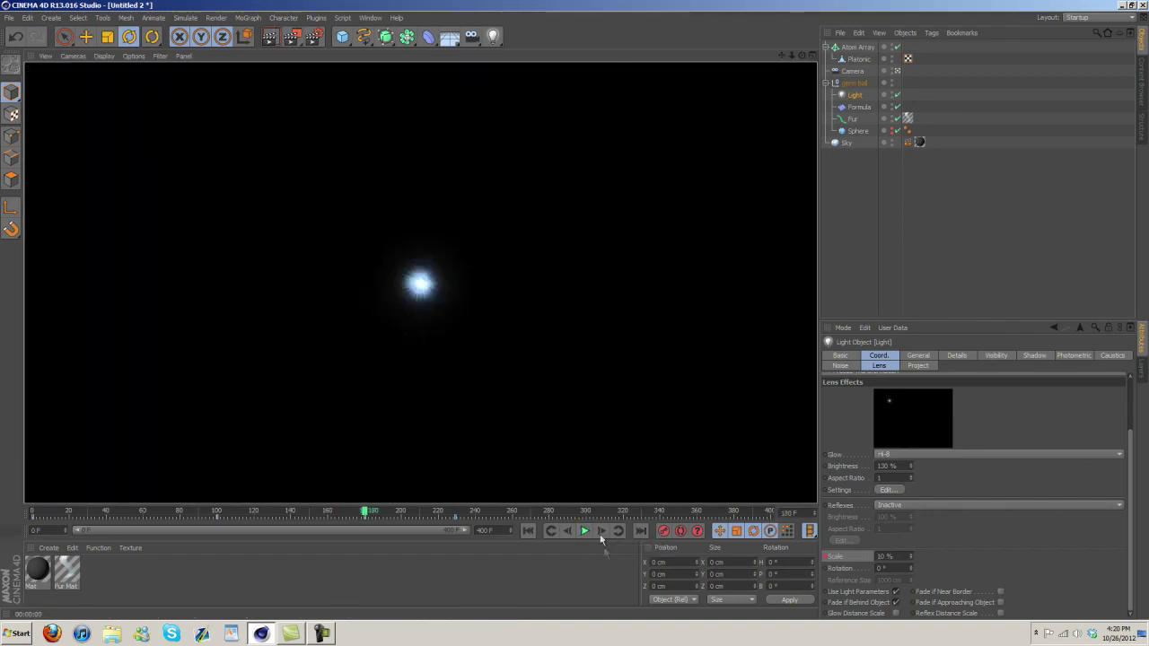
click(584, 530)
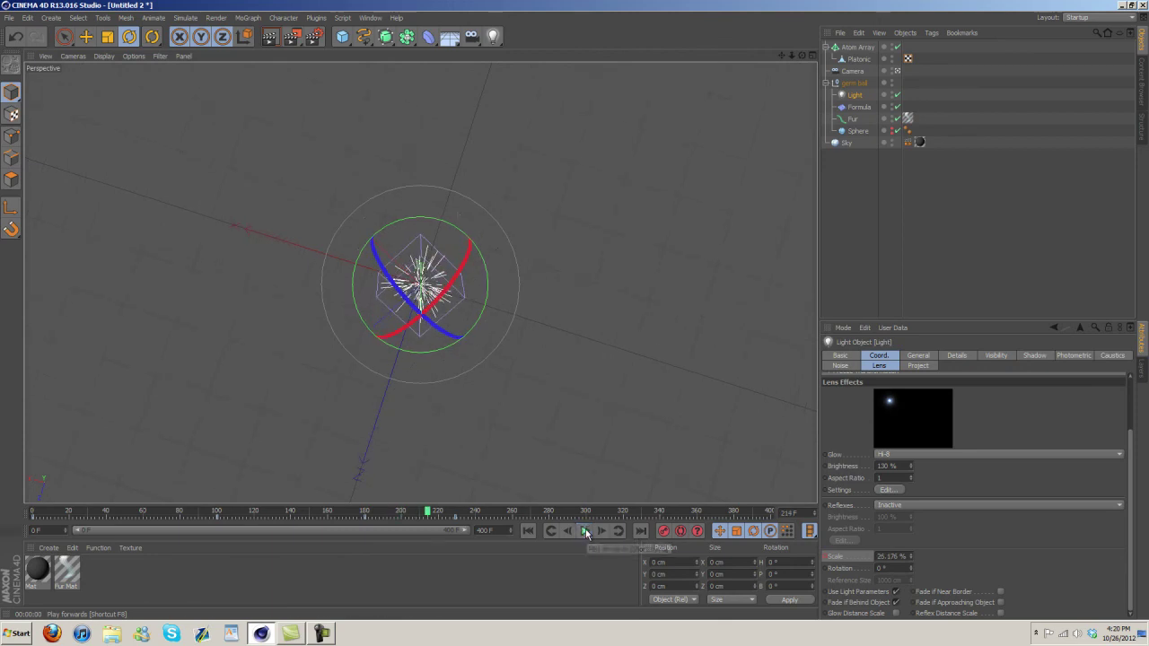
click(585, 531)
click(270, 38)
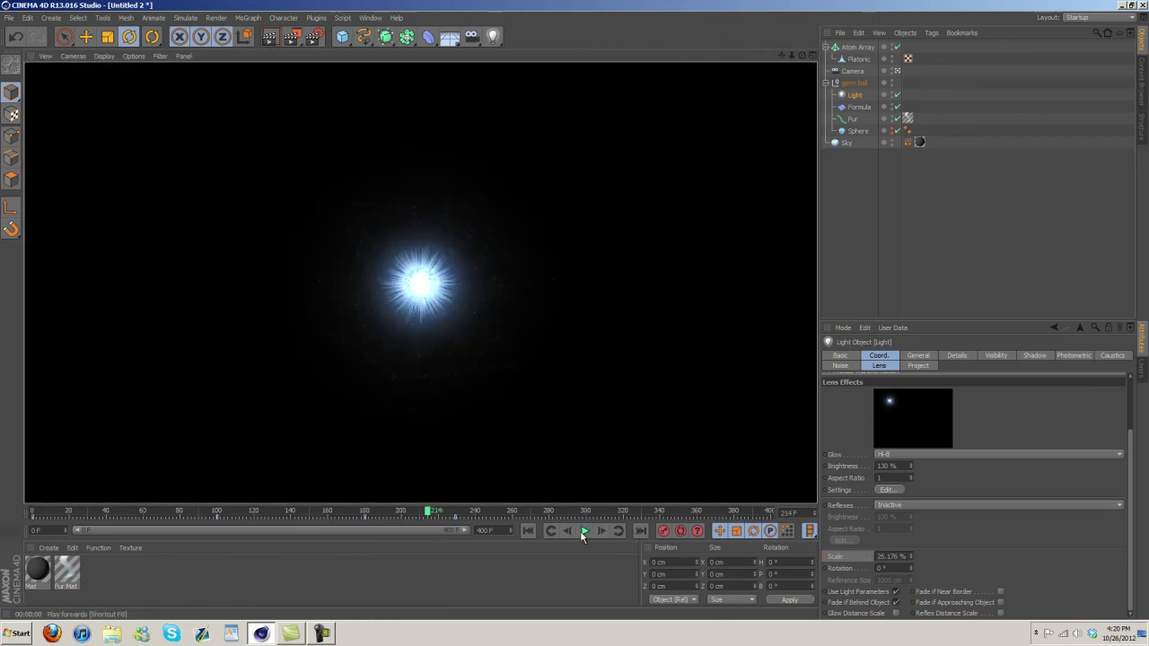
click(584, 530)
click(270, 38)
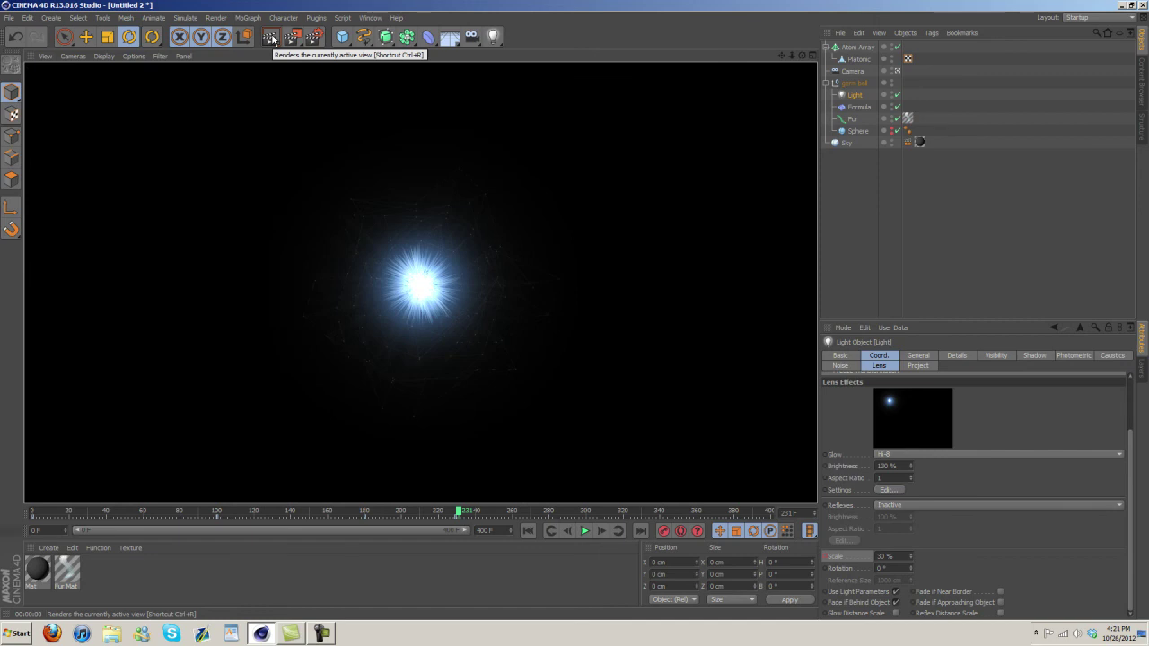
Deselect the Light to bring the germ ball back to the live editor view.
click(839, 160)
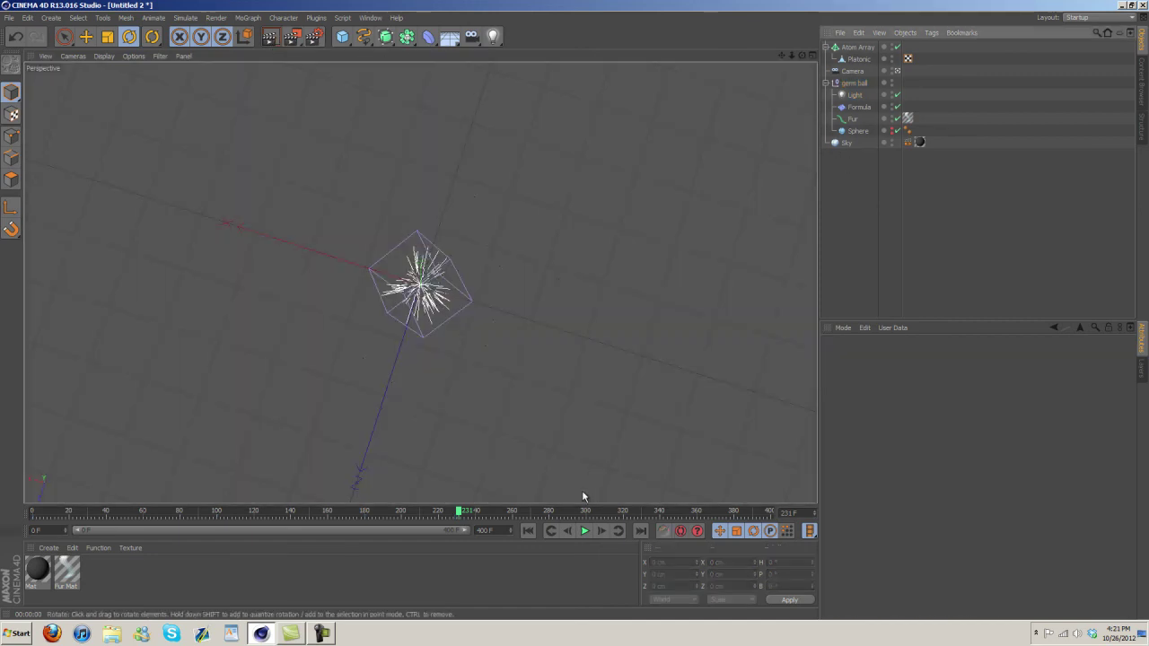
click(322, 634)
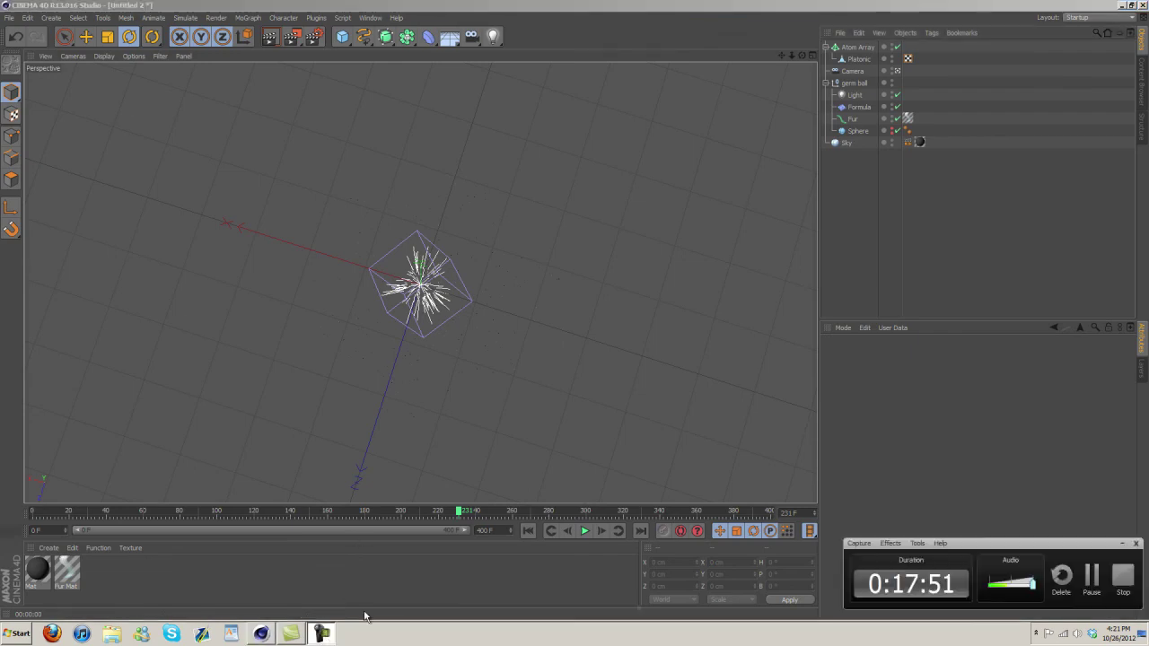